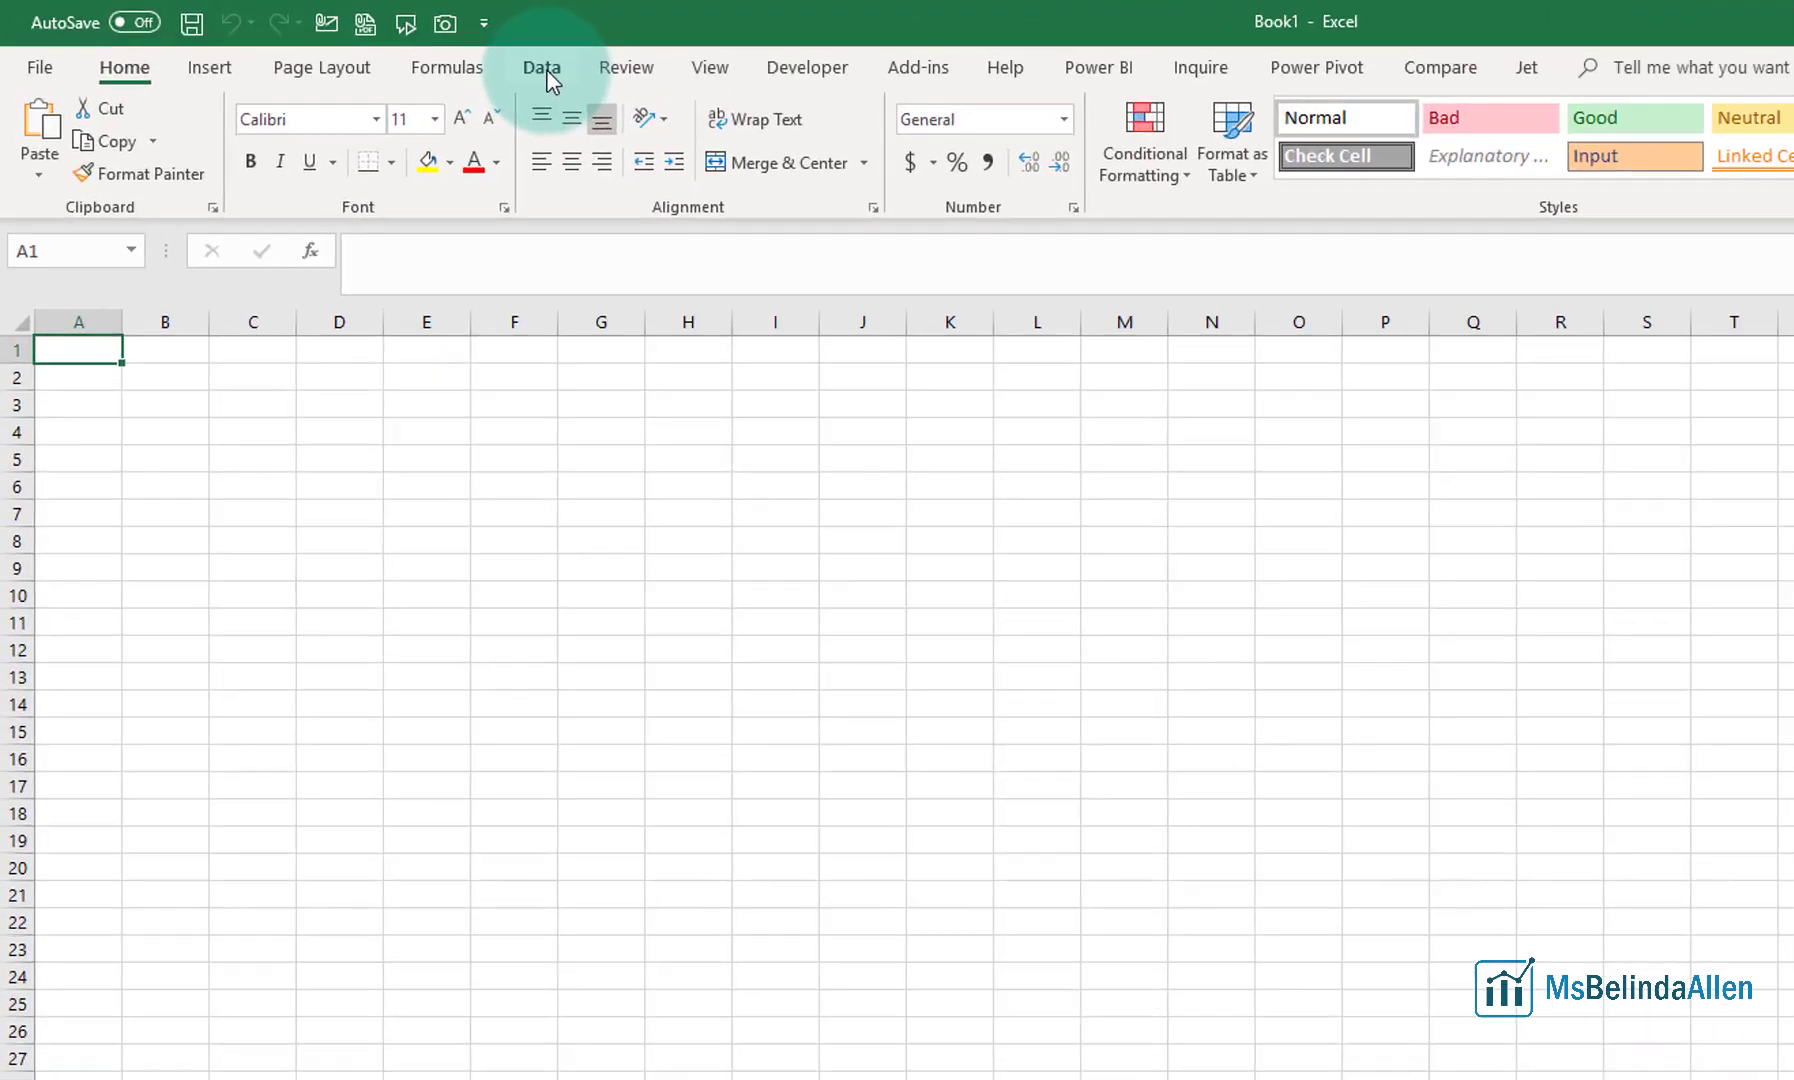
# Start a data import from a SQL Server database, specifying server BUSYBEE and database TWO18
pyautogui.click(377, 48)
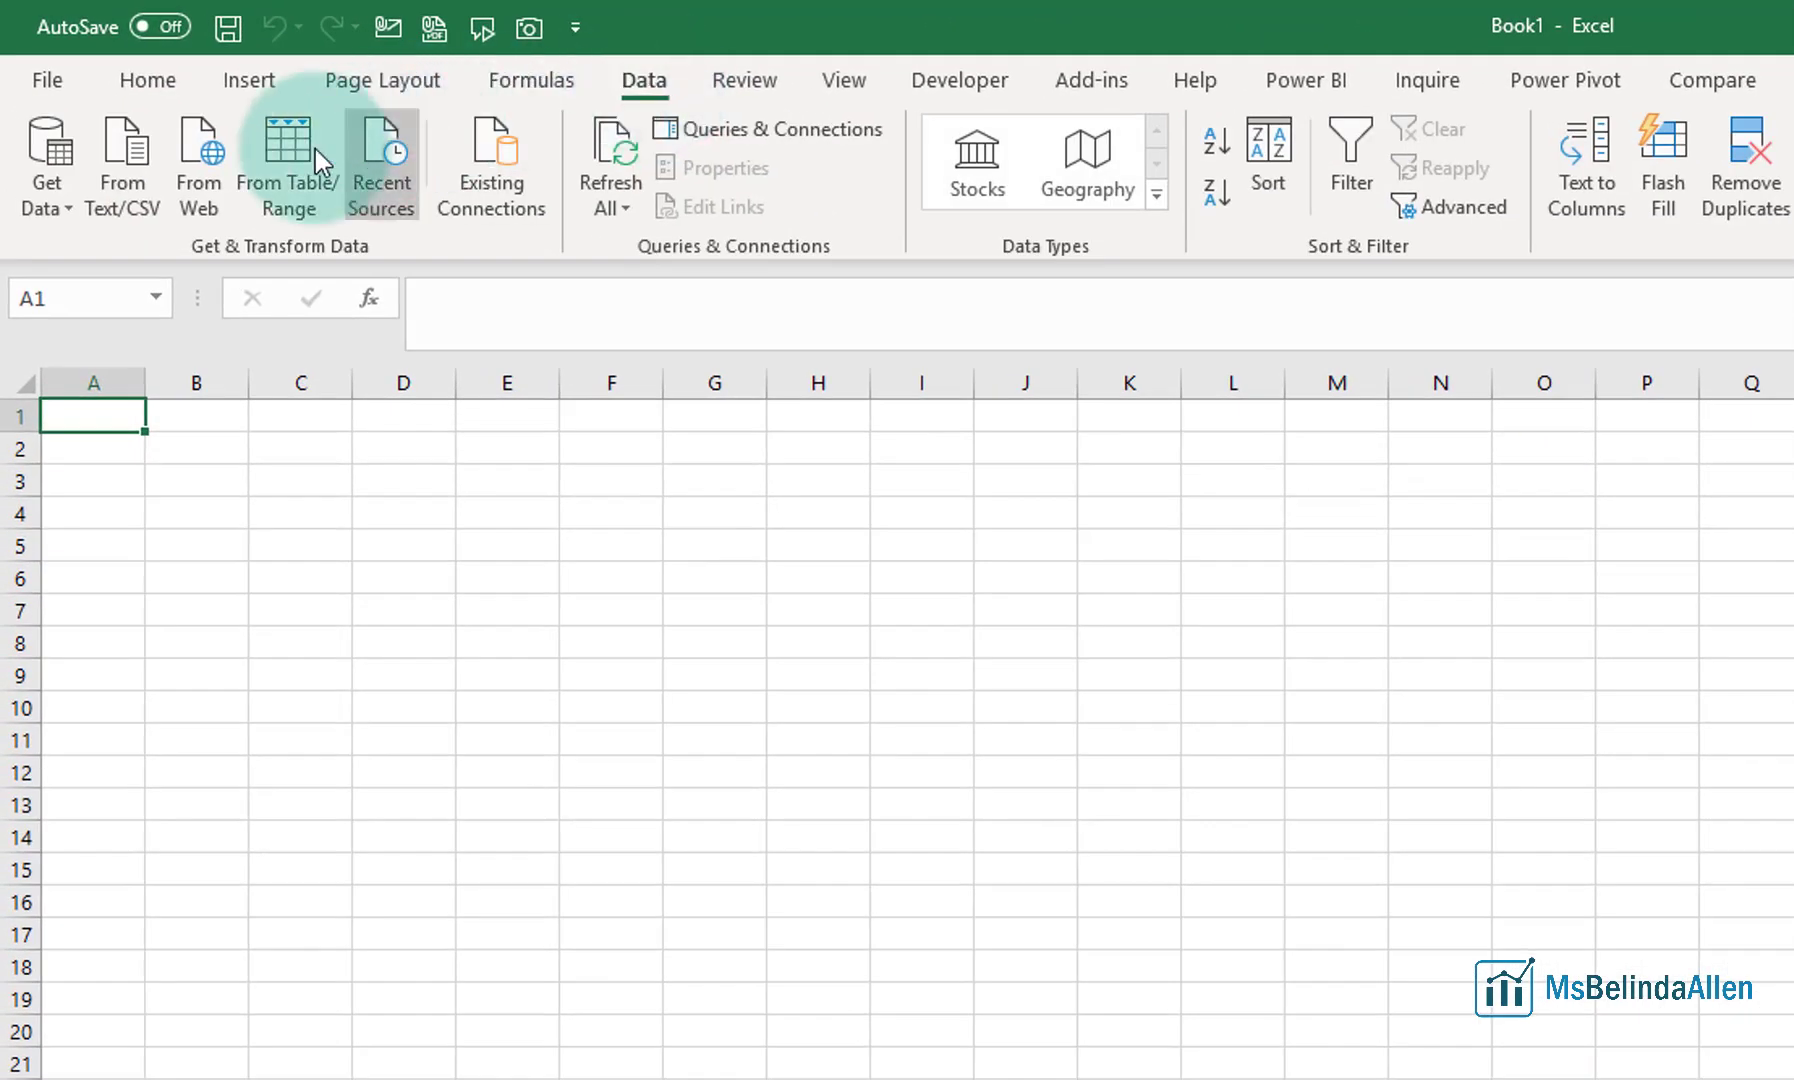
pyautogui.click(22, 185)
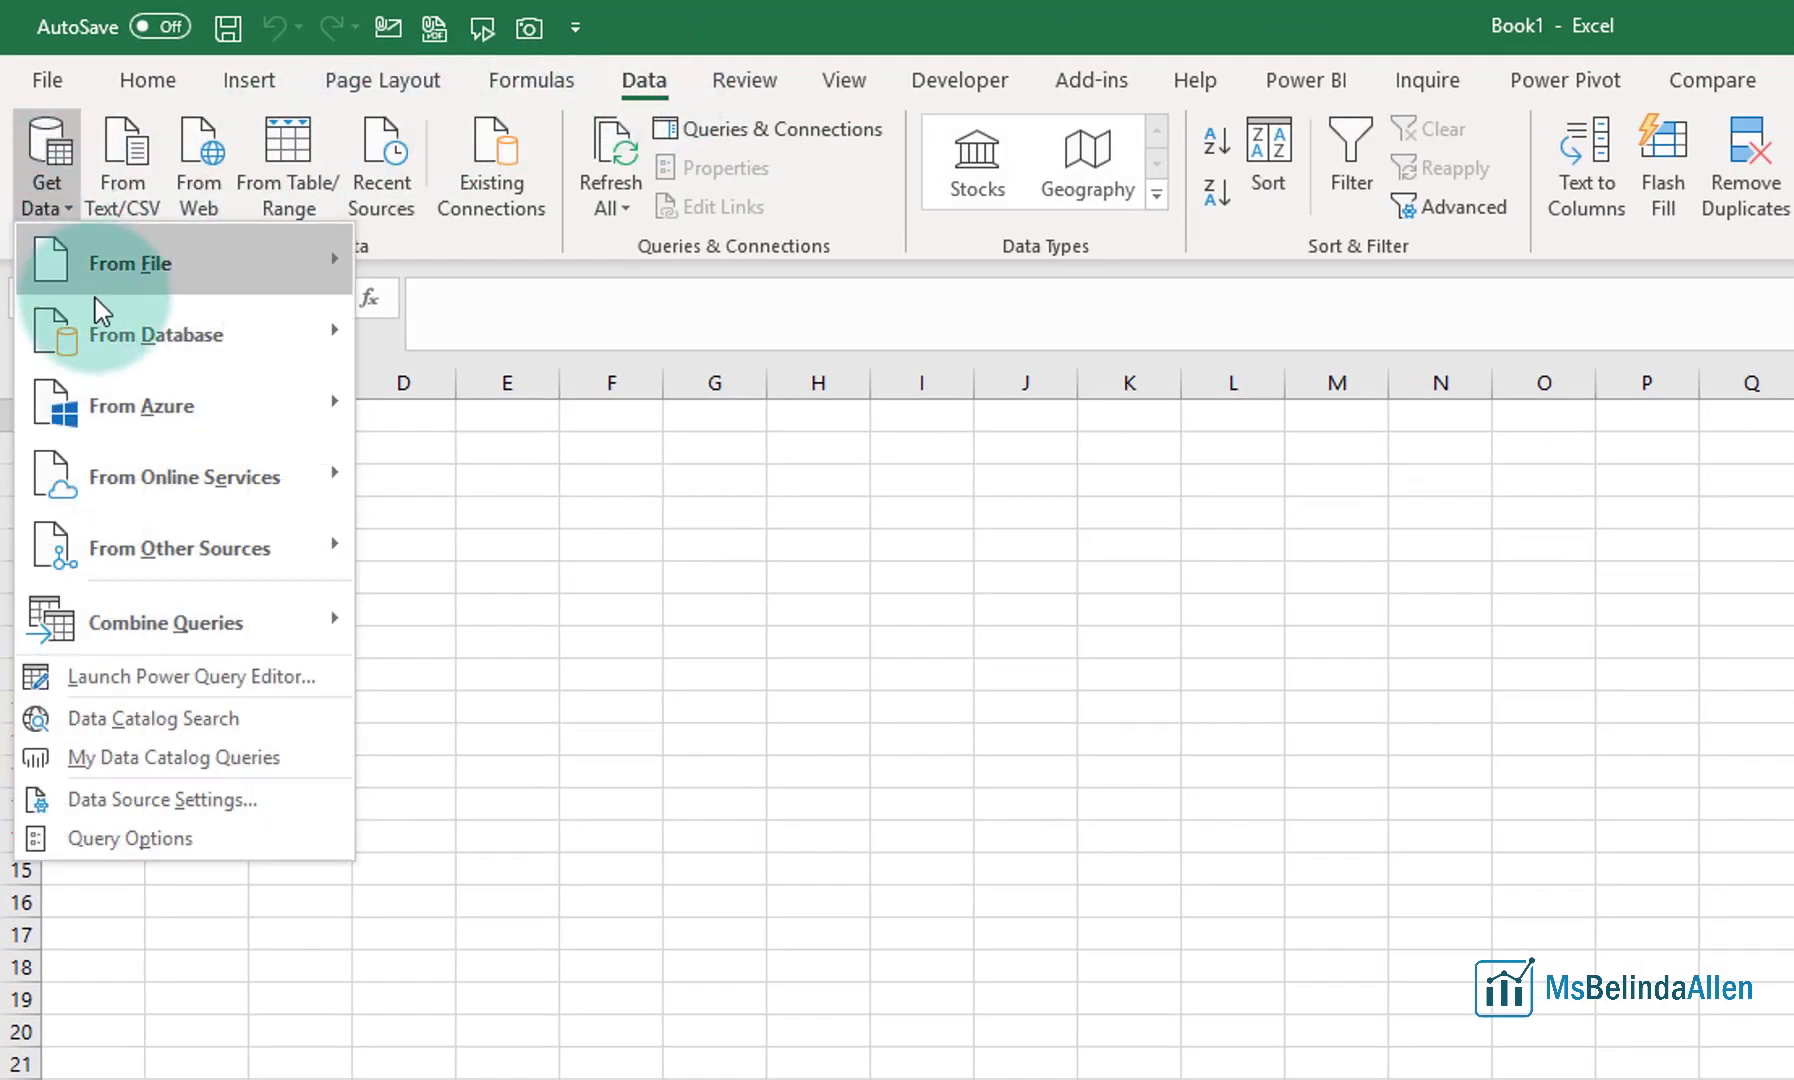
pyautogui.moveTo(100, 348)
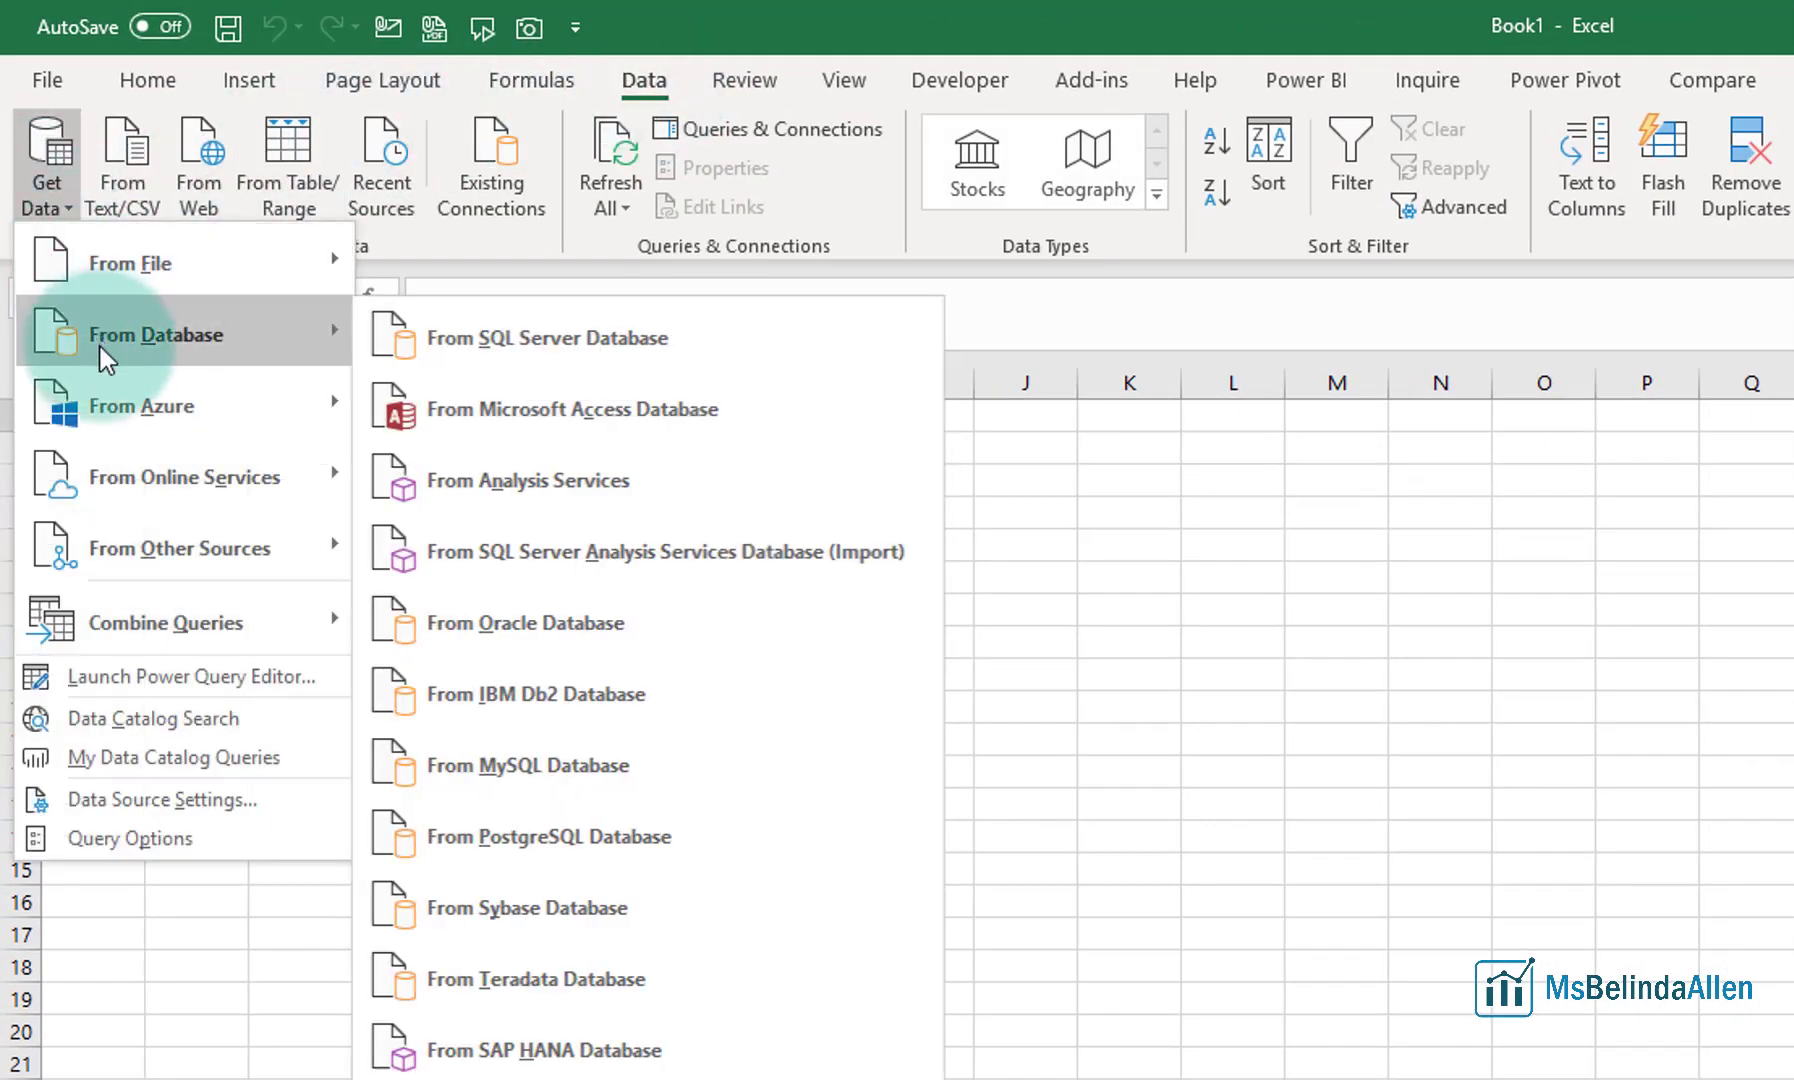
pyautogui.click(537, 342)
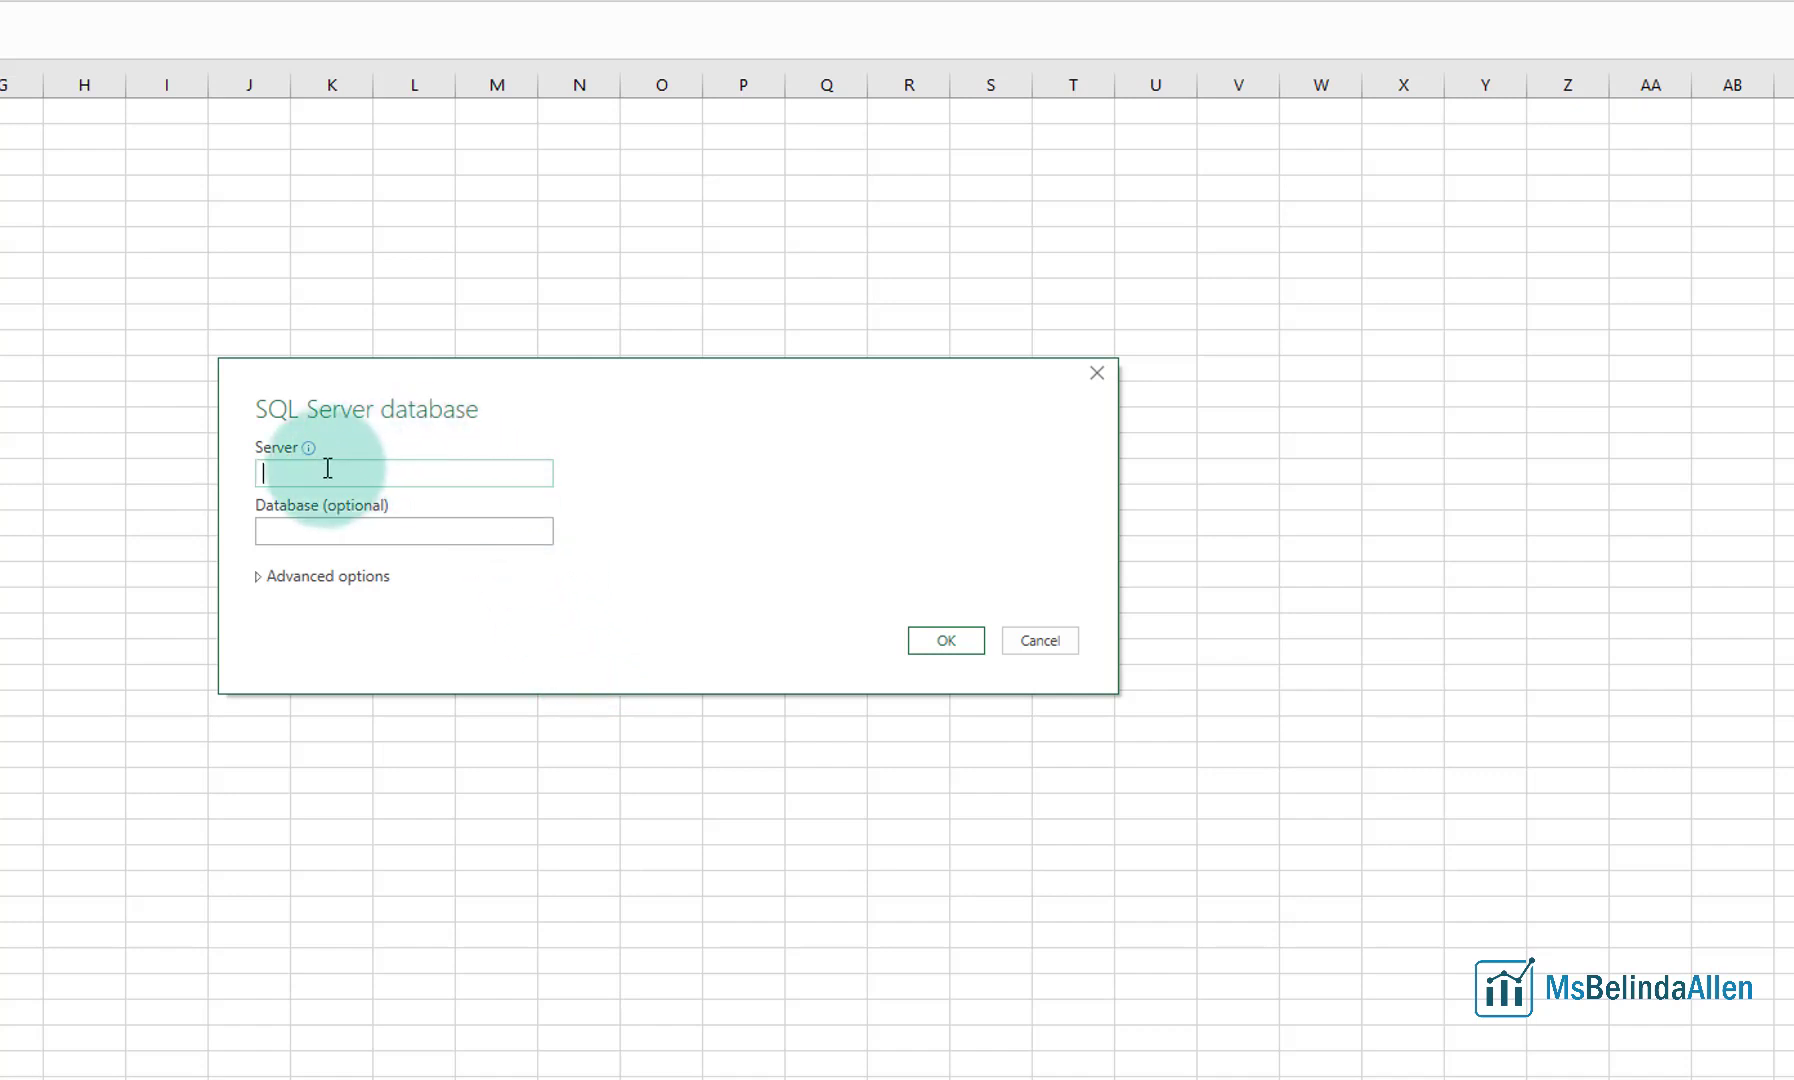
pyautogui.write('BUSYBEE')
pyautogui.press('Tab')
pyautogui.write('TWO18')
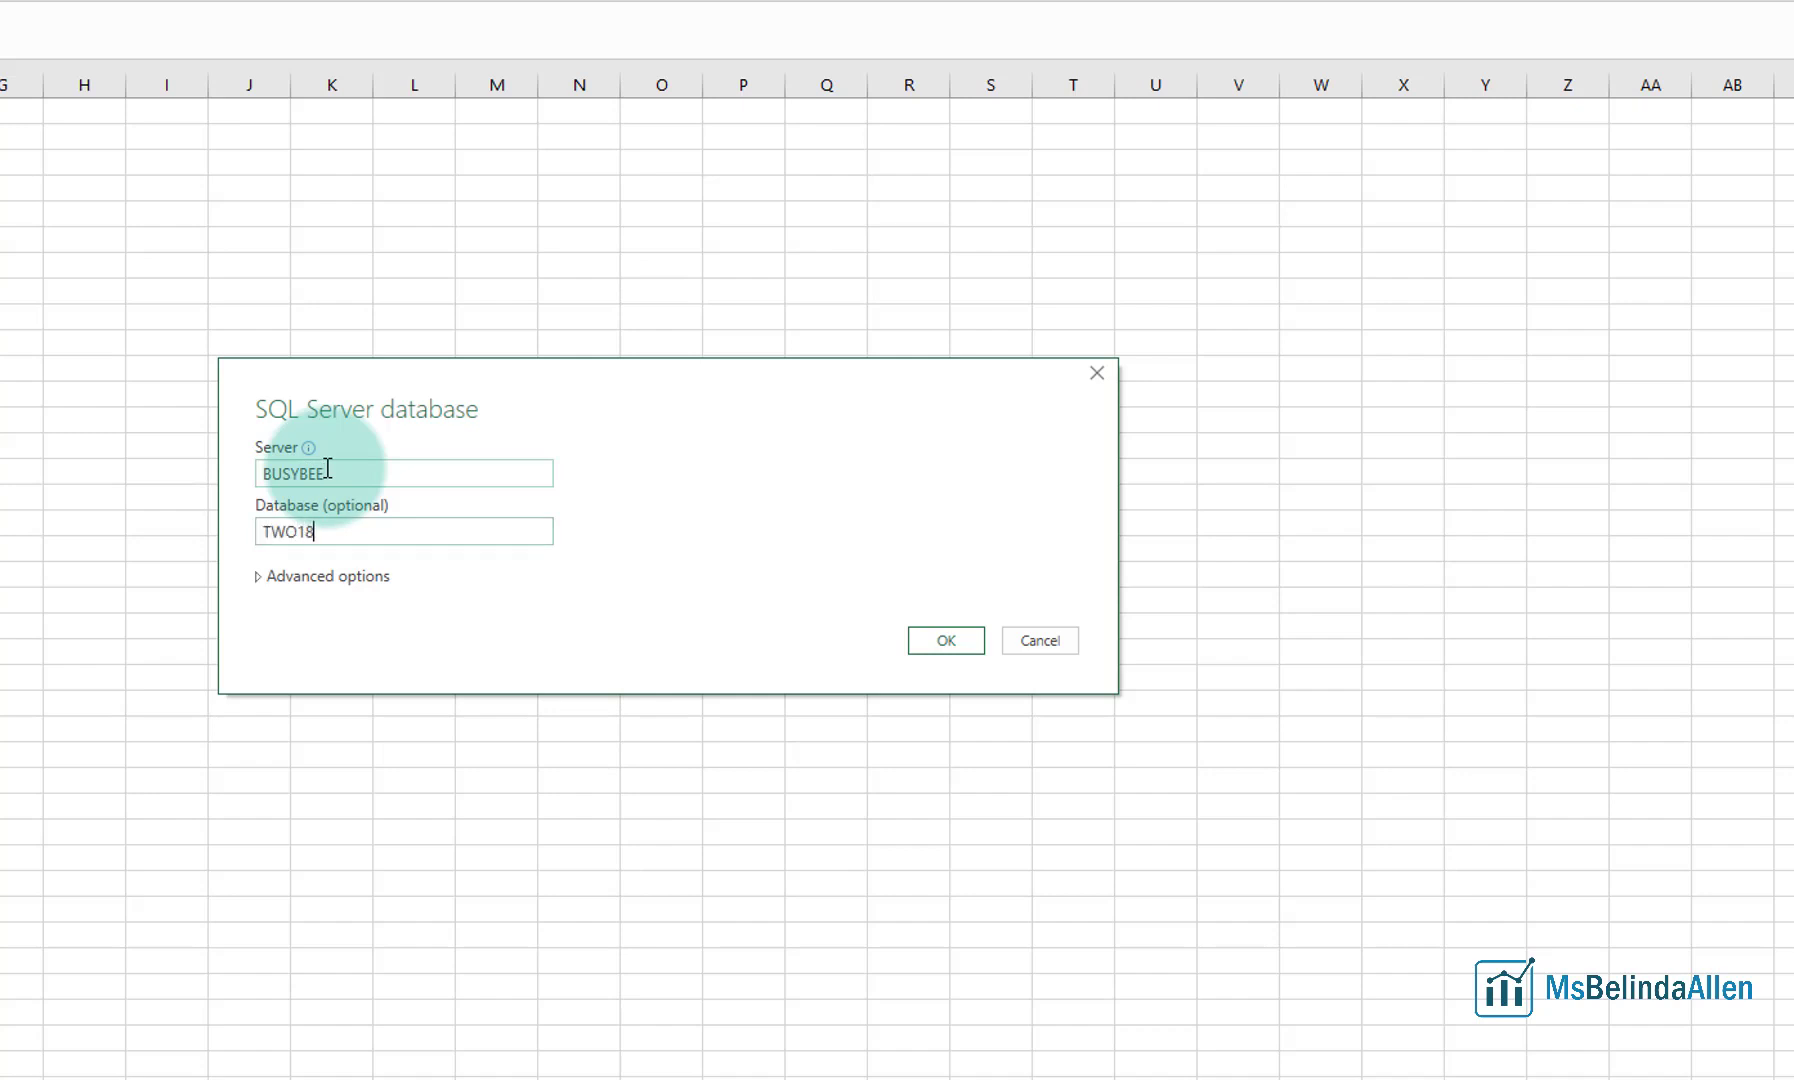
# Copy the whole pgpGetGlBudgetToActual.sql query from Code Writer into the import's advanced SQL statement and submit the connection
pyautogui.click(300, 576)
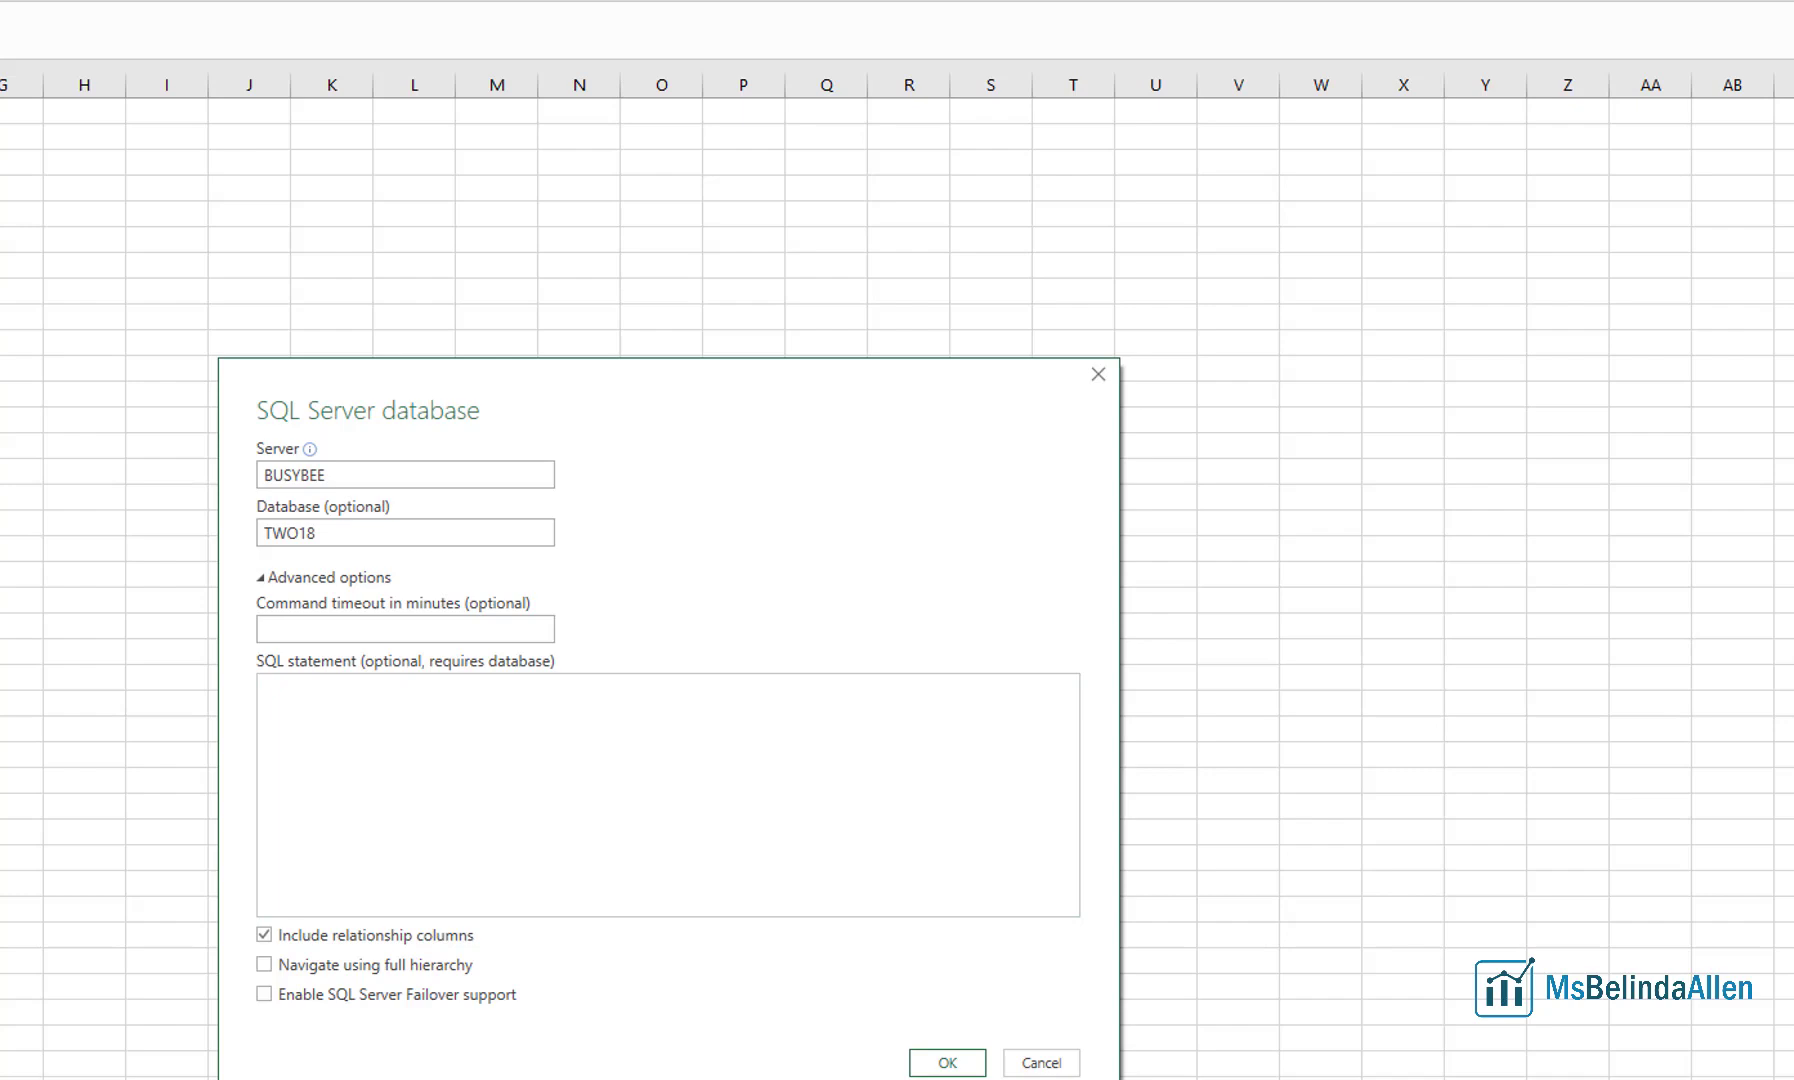
pyautogui.moveTo(1793, 100); pyautogui.dragTo(994, 16)
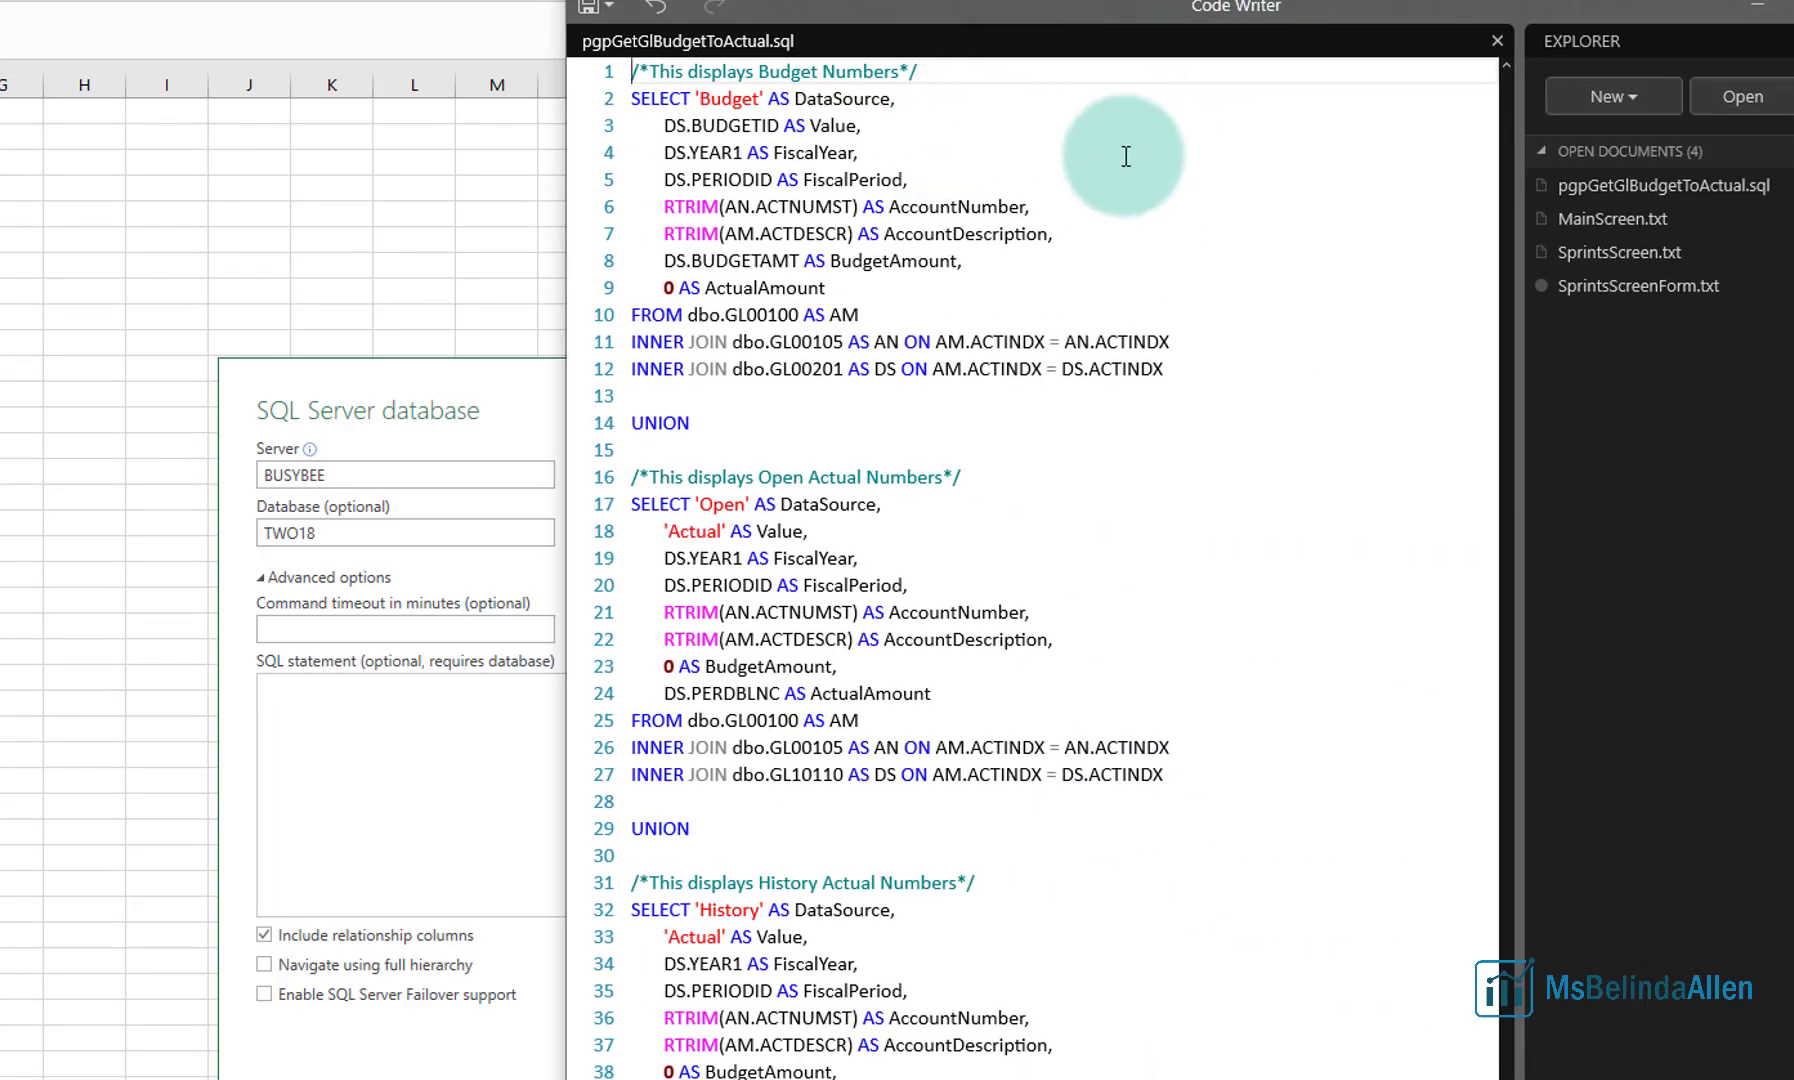
pyautogui.click(1382, 467)
pyautogui.hotkey('ctrl', 'a')
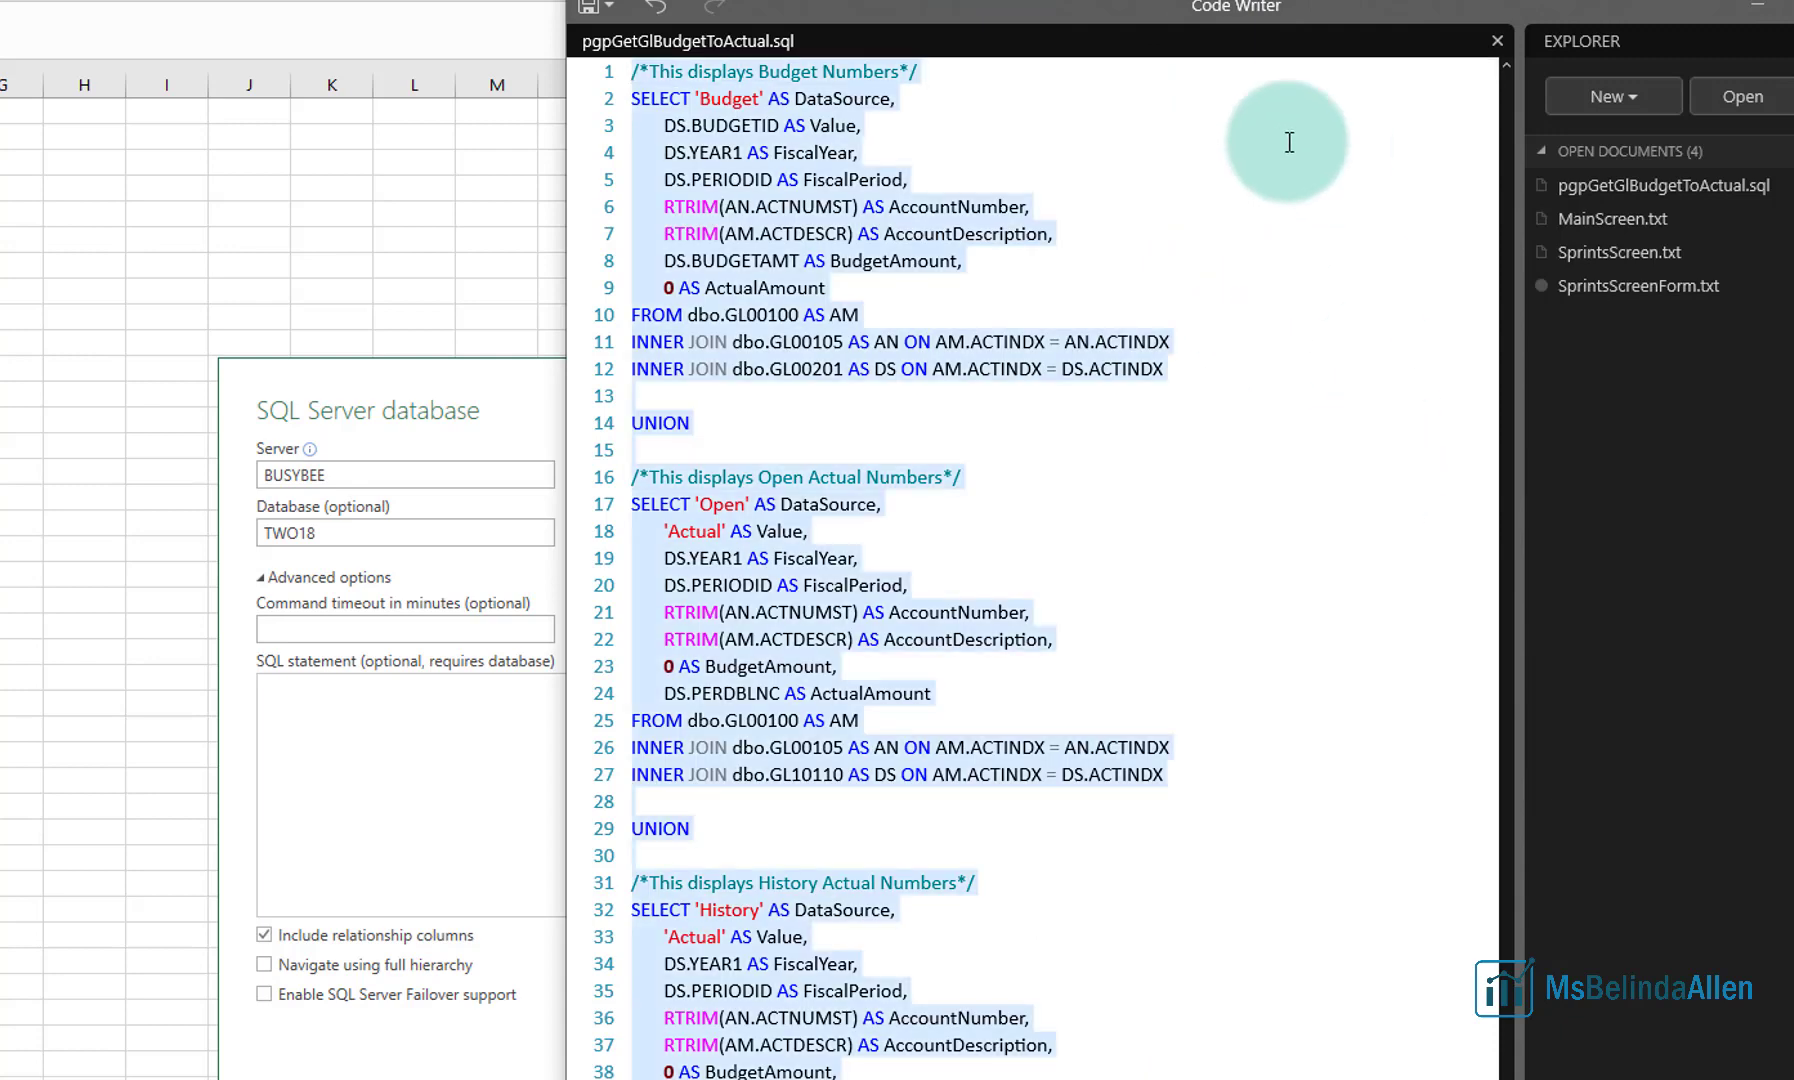
pyautogui.moveTo(1003, 3); pyautogui.dragTo(1793, 40)
pyautogui.click(304, 830)
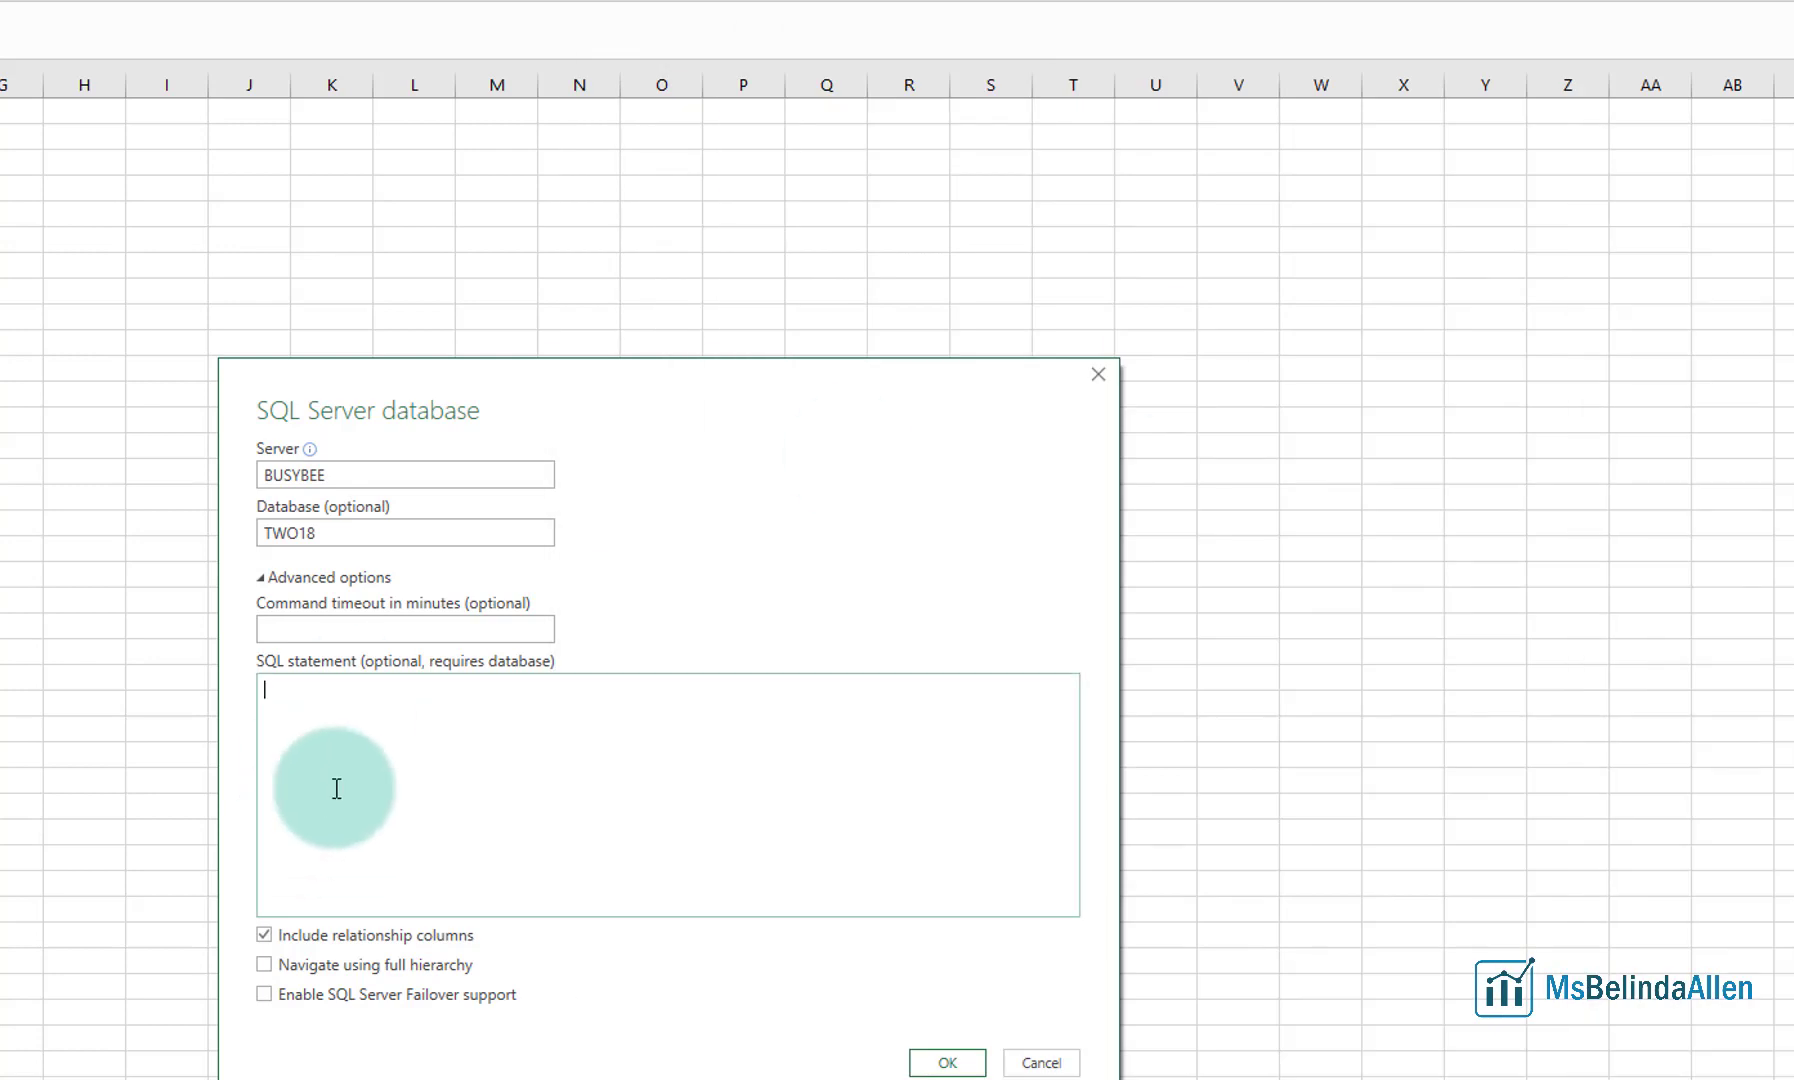
pyautogui.hotkey('ctrl', 'v')
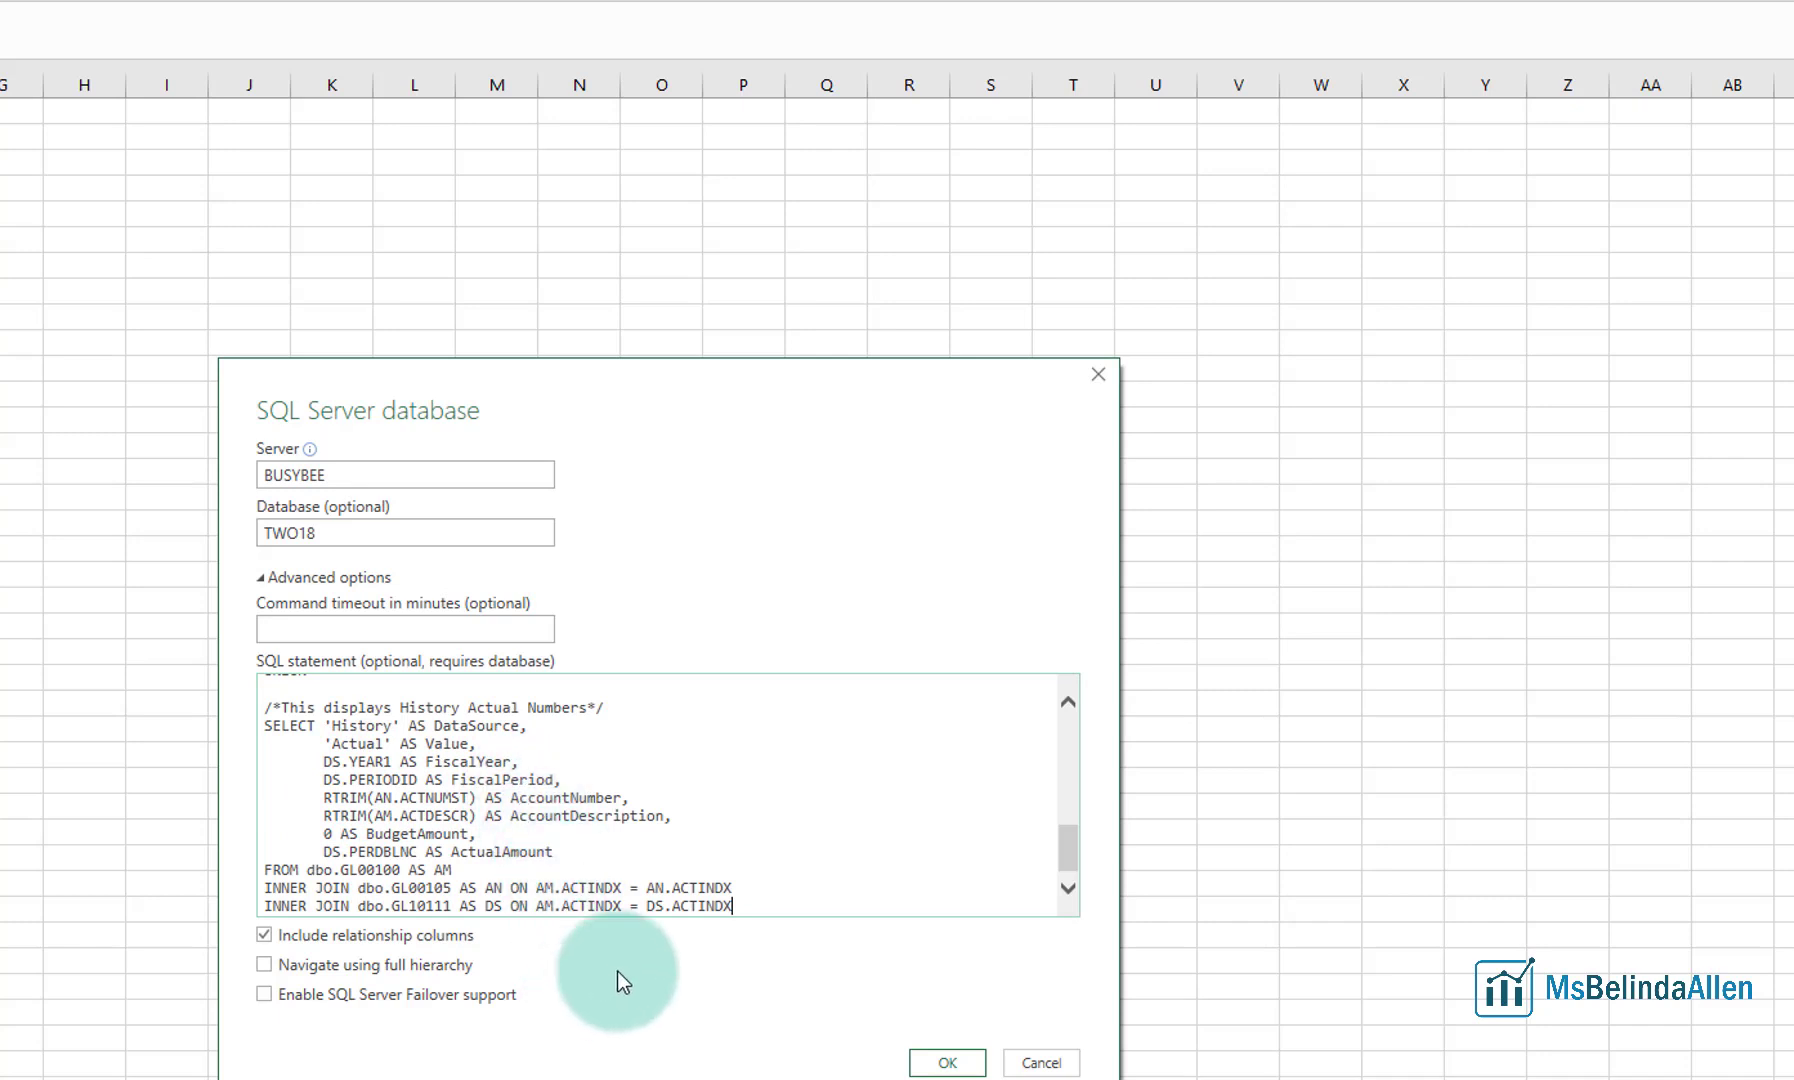
pyautogui.click(940, 1064)
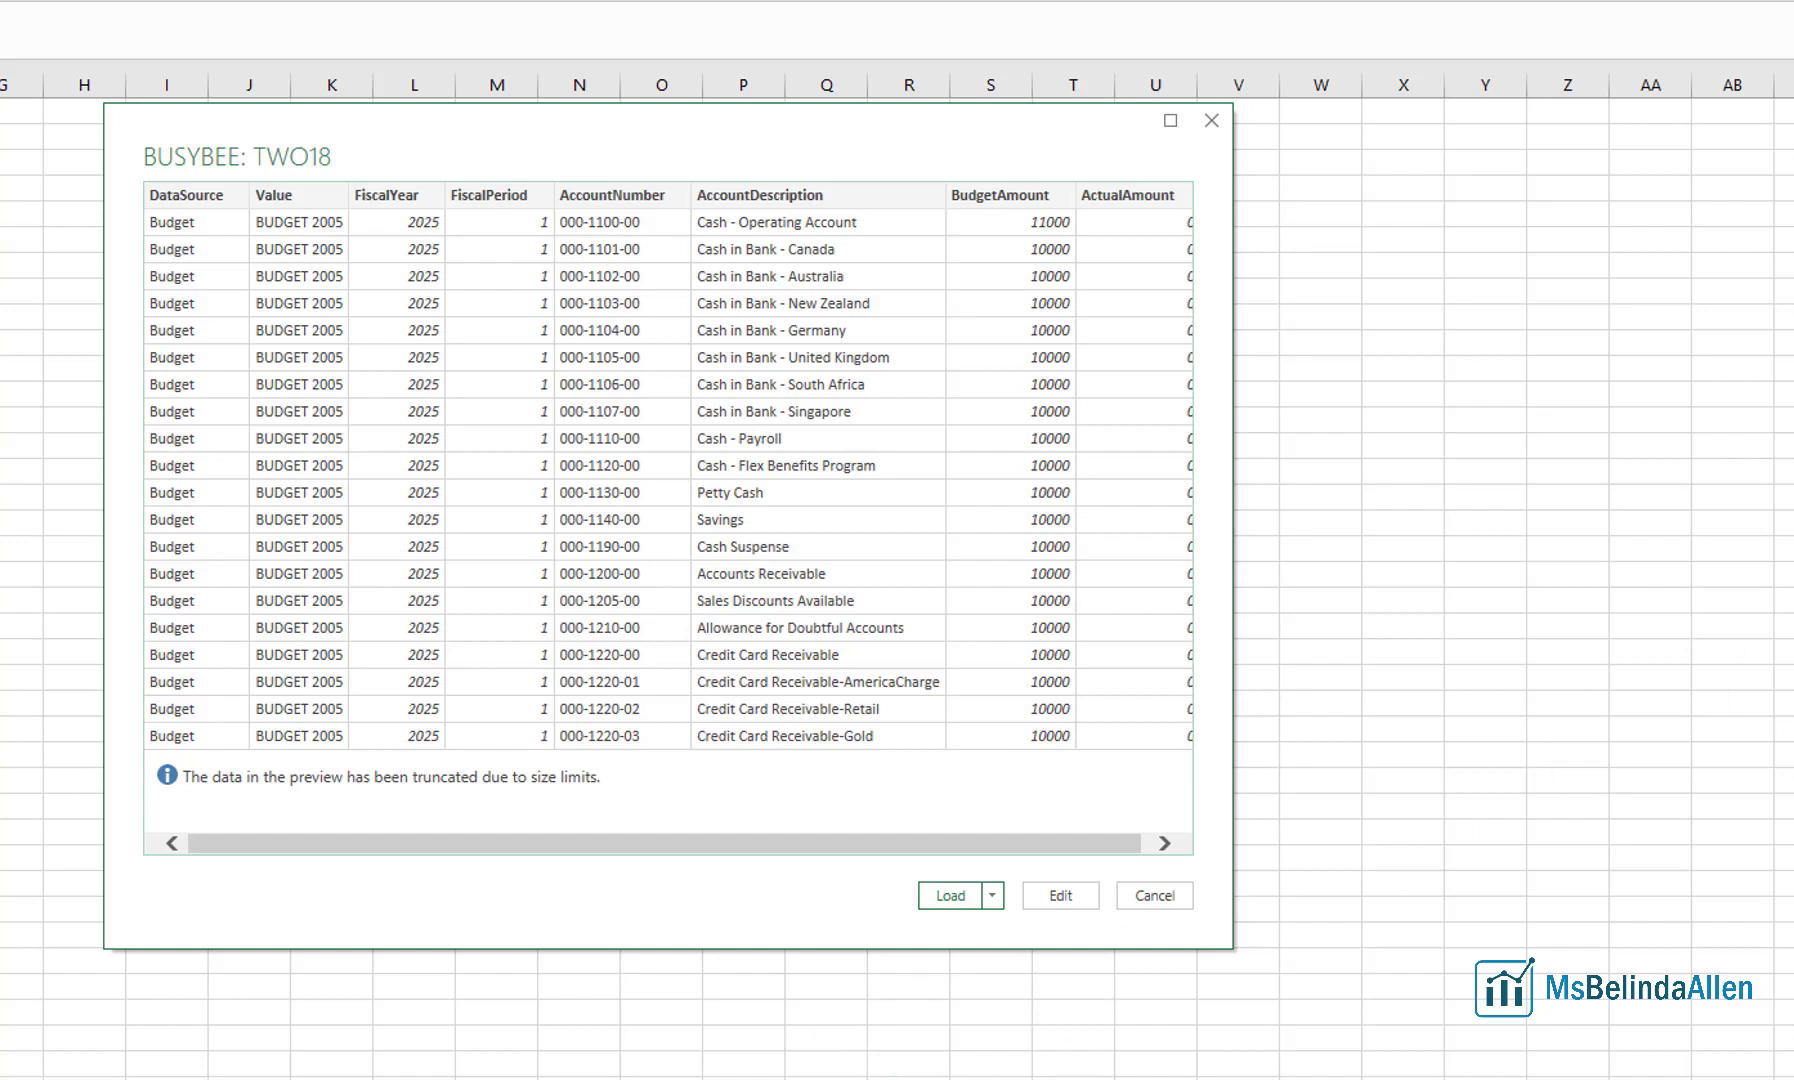
# Load the previewed query results into a worksheet table and name the table GLbudgetVariance
pyautogui.moveTo(1591, 143)
pyautogui.mouseDown()
pyautogui.moveTo(842, 53)
pyautogui.moveTo(711, 13)
pyautogui.mouseUp()
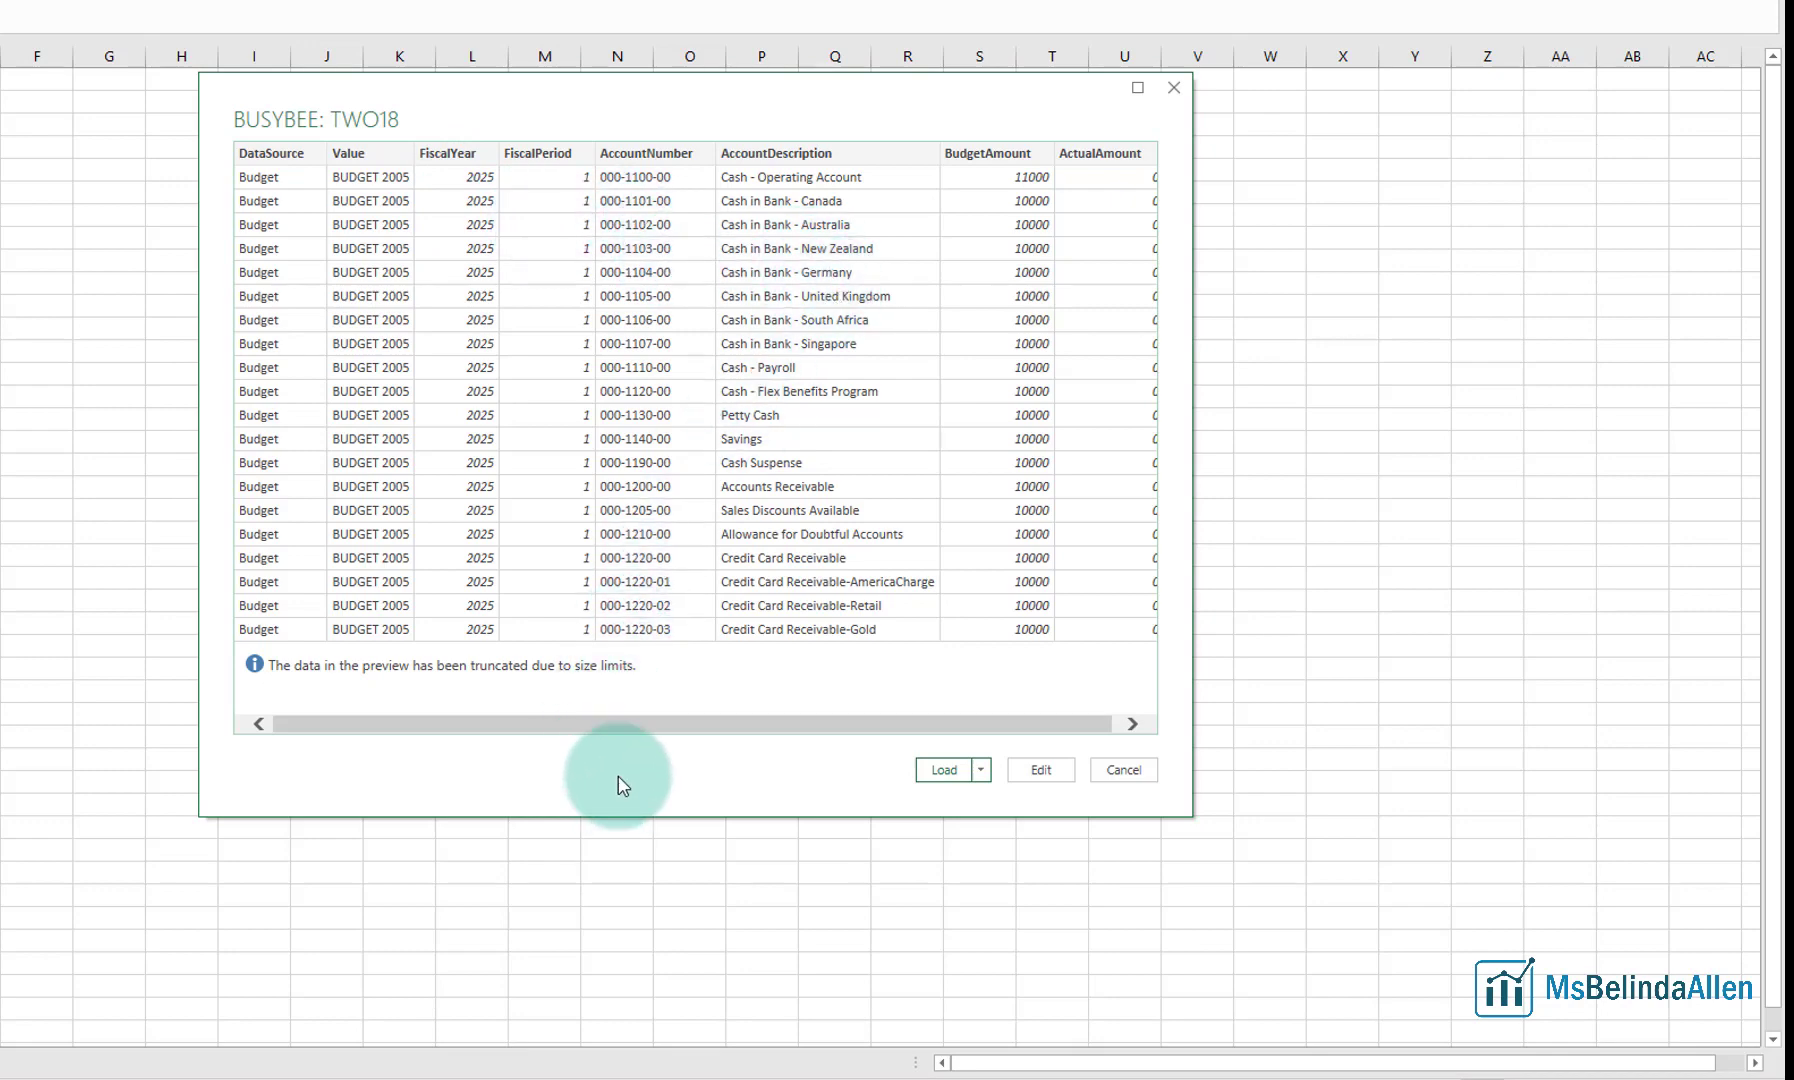
pyautogui.moveTo(612, 724); pyautogui.dragTo(833, 765)
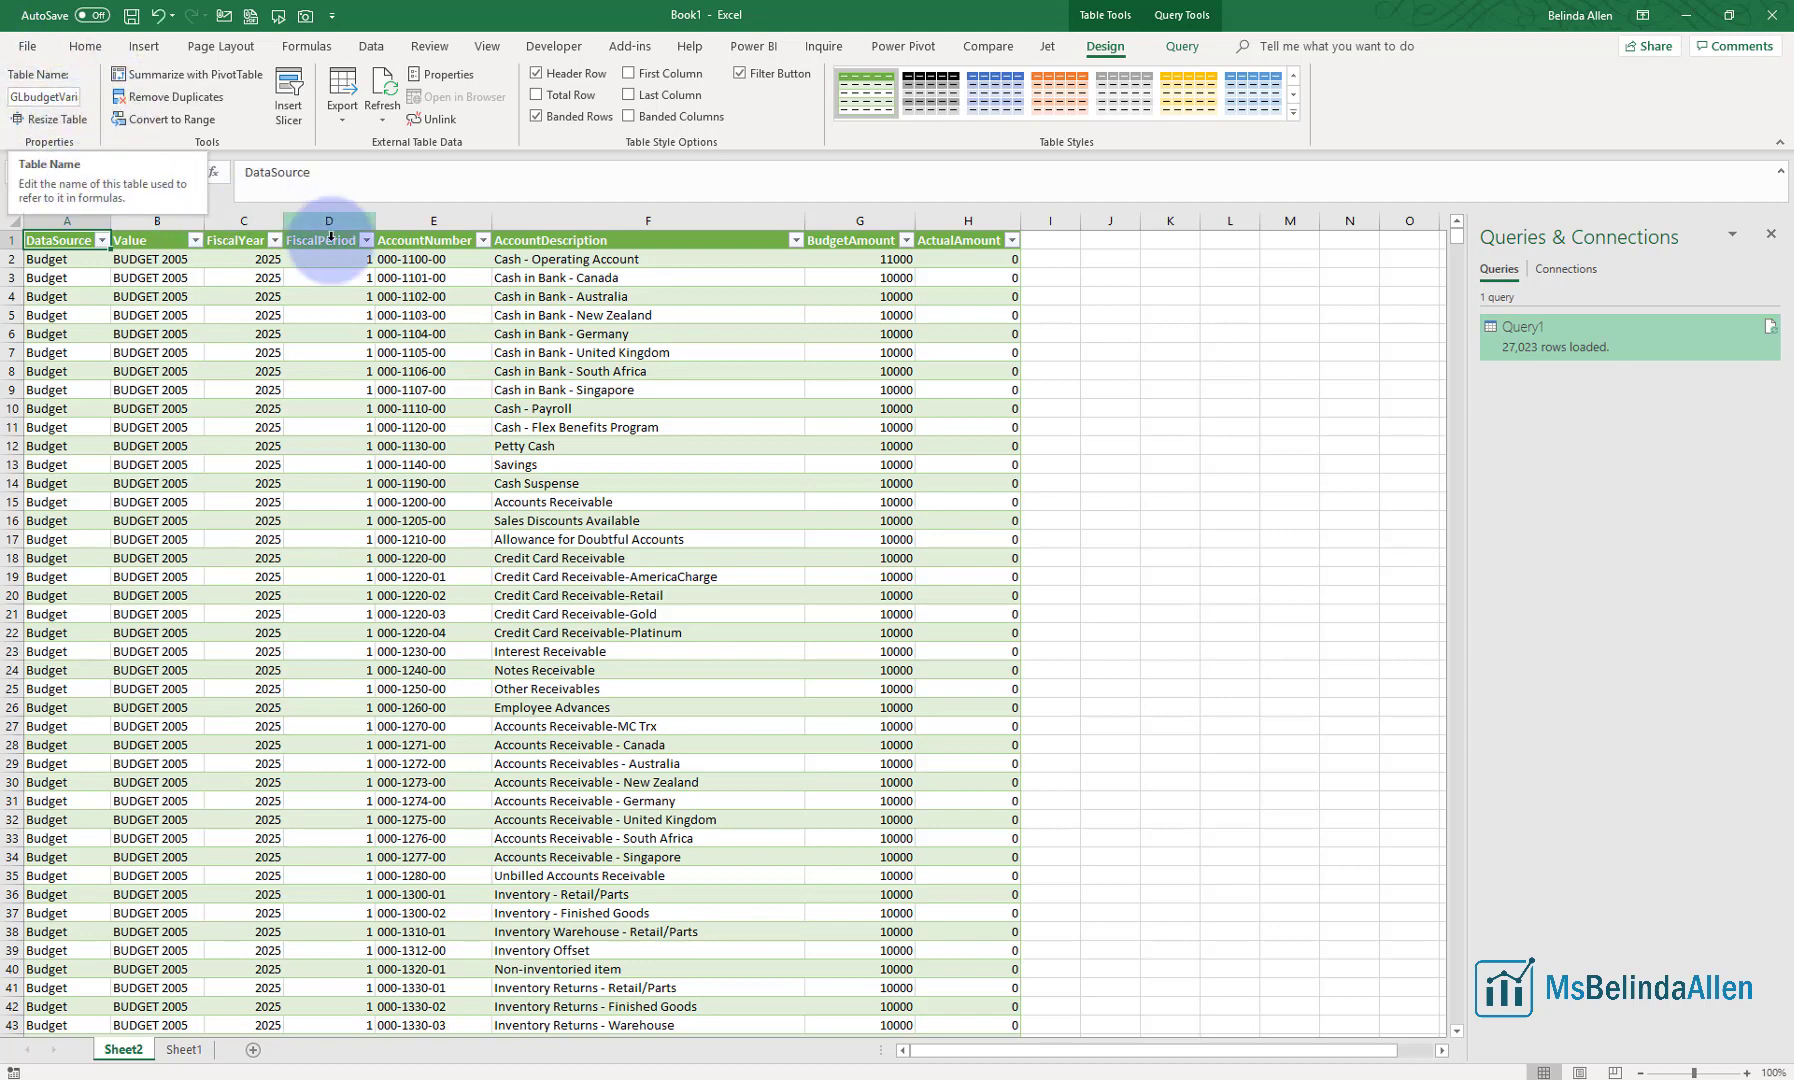
# Create a PivotTable from the GLbudgetVariance table on a new worksheet and close Queries & Connections
pyautogui.click(170, 84)
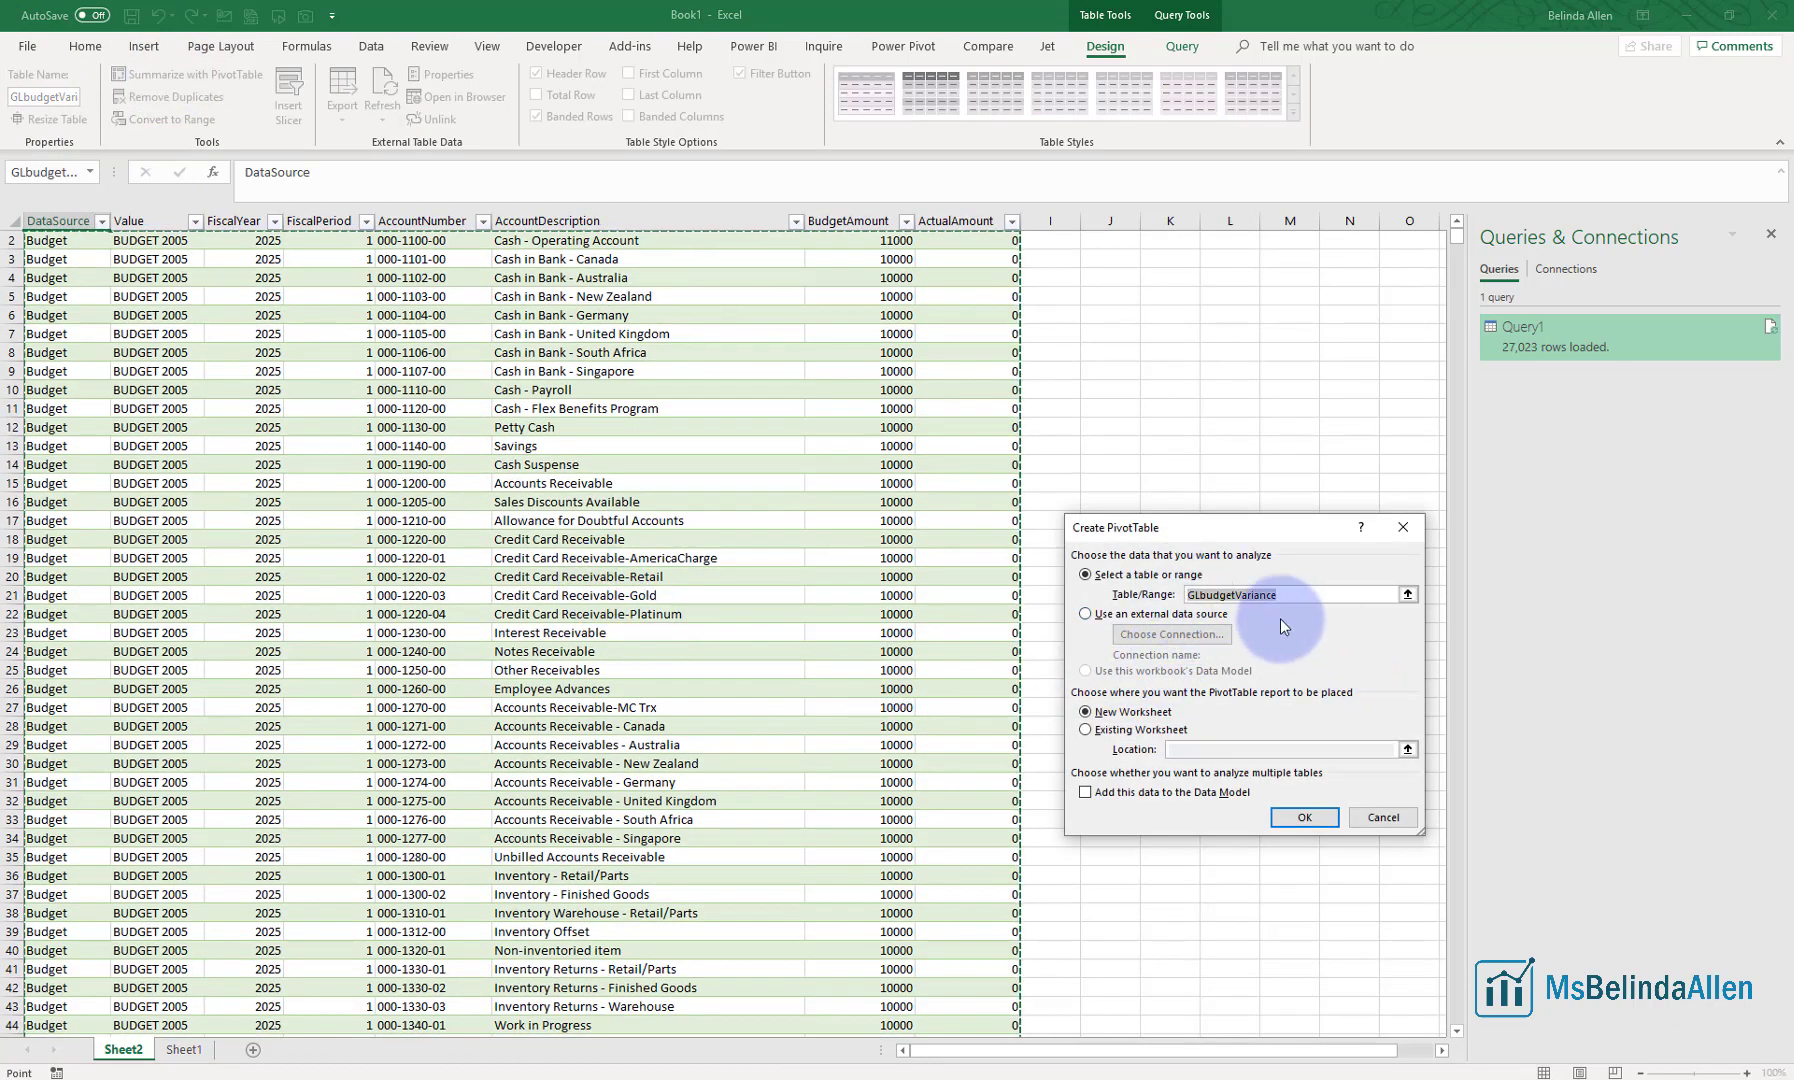
pyautogui.click(1303, 815)
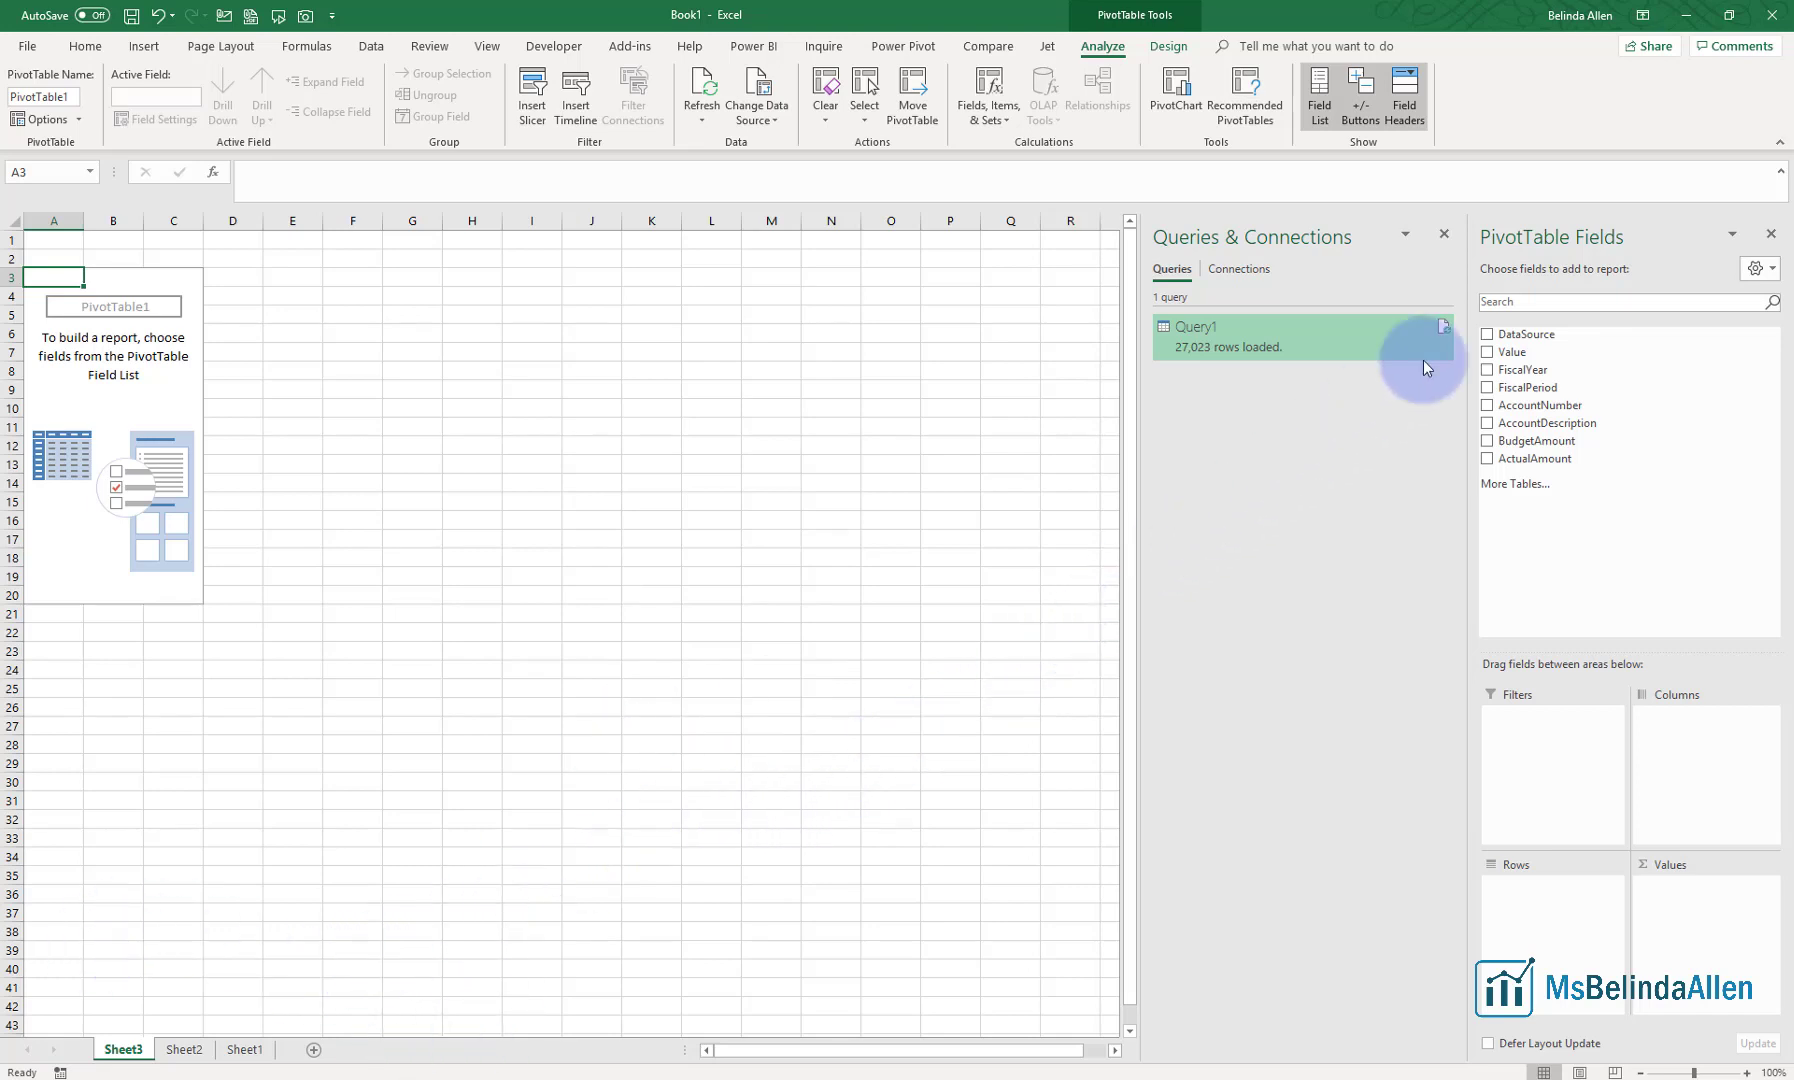
pyautogui.click(1444, 234)
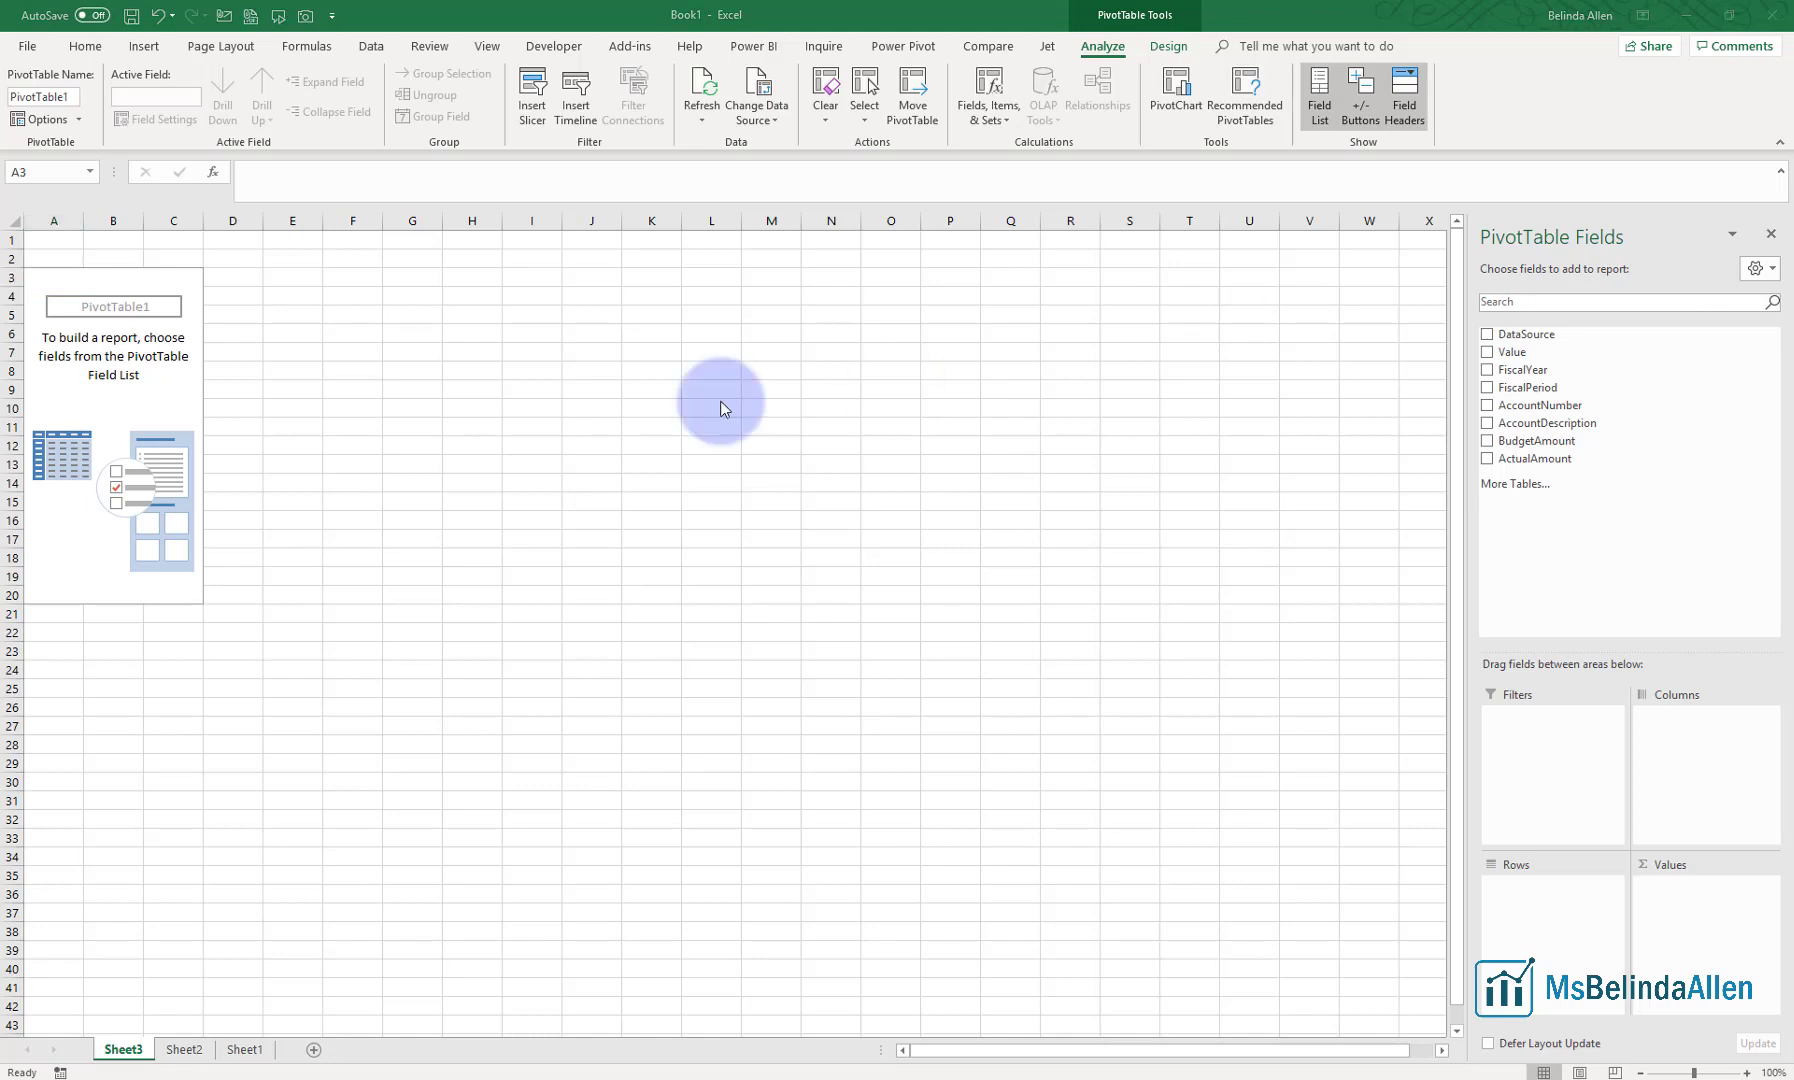
# Add AccountNumber and AccountDescription as PivotTable rows, with ActualAmount and BudgetAmount as summed values
pyautogui.click(91, 405)
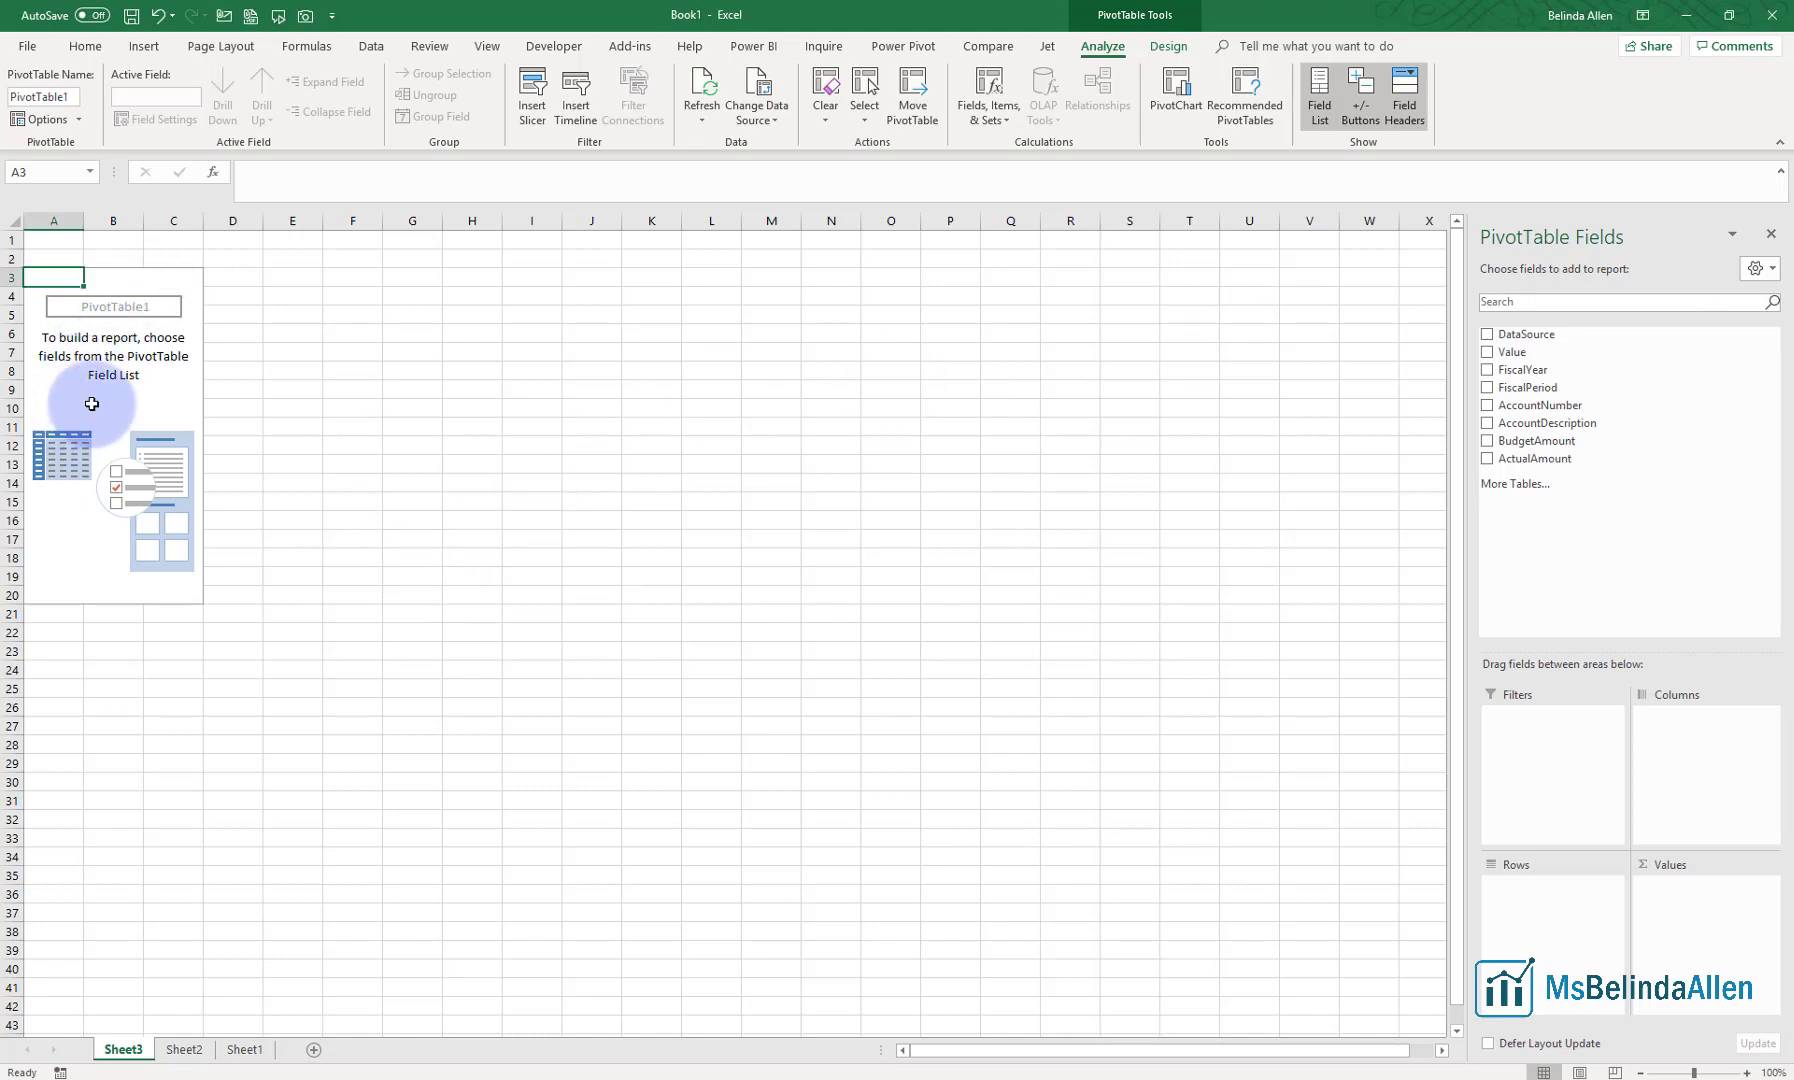
pyautogui.click(1488, 406)
pyautogui.click(1487, 423)
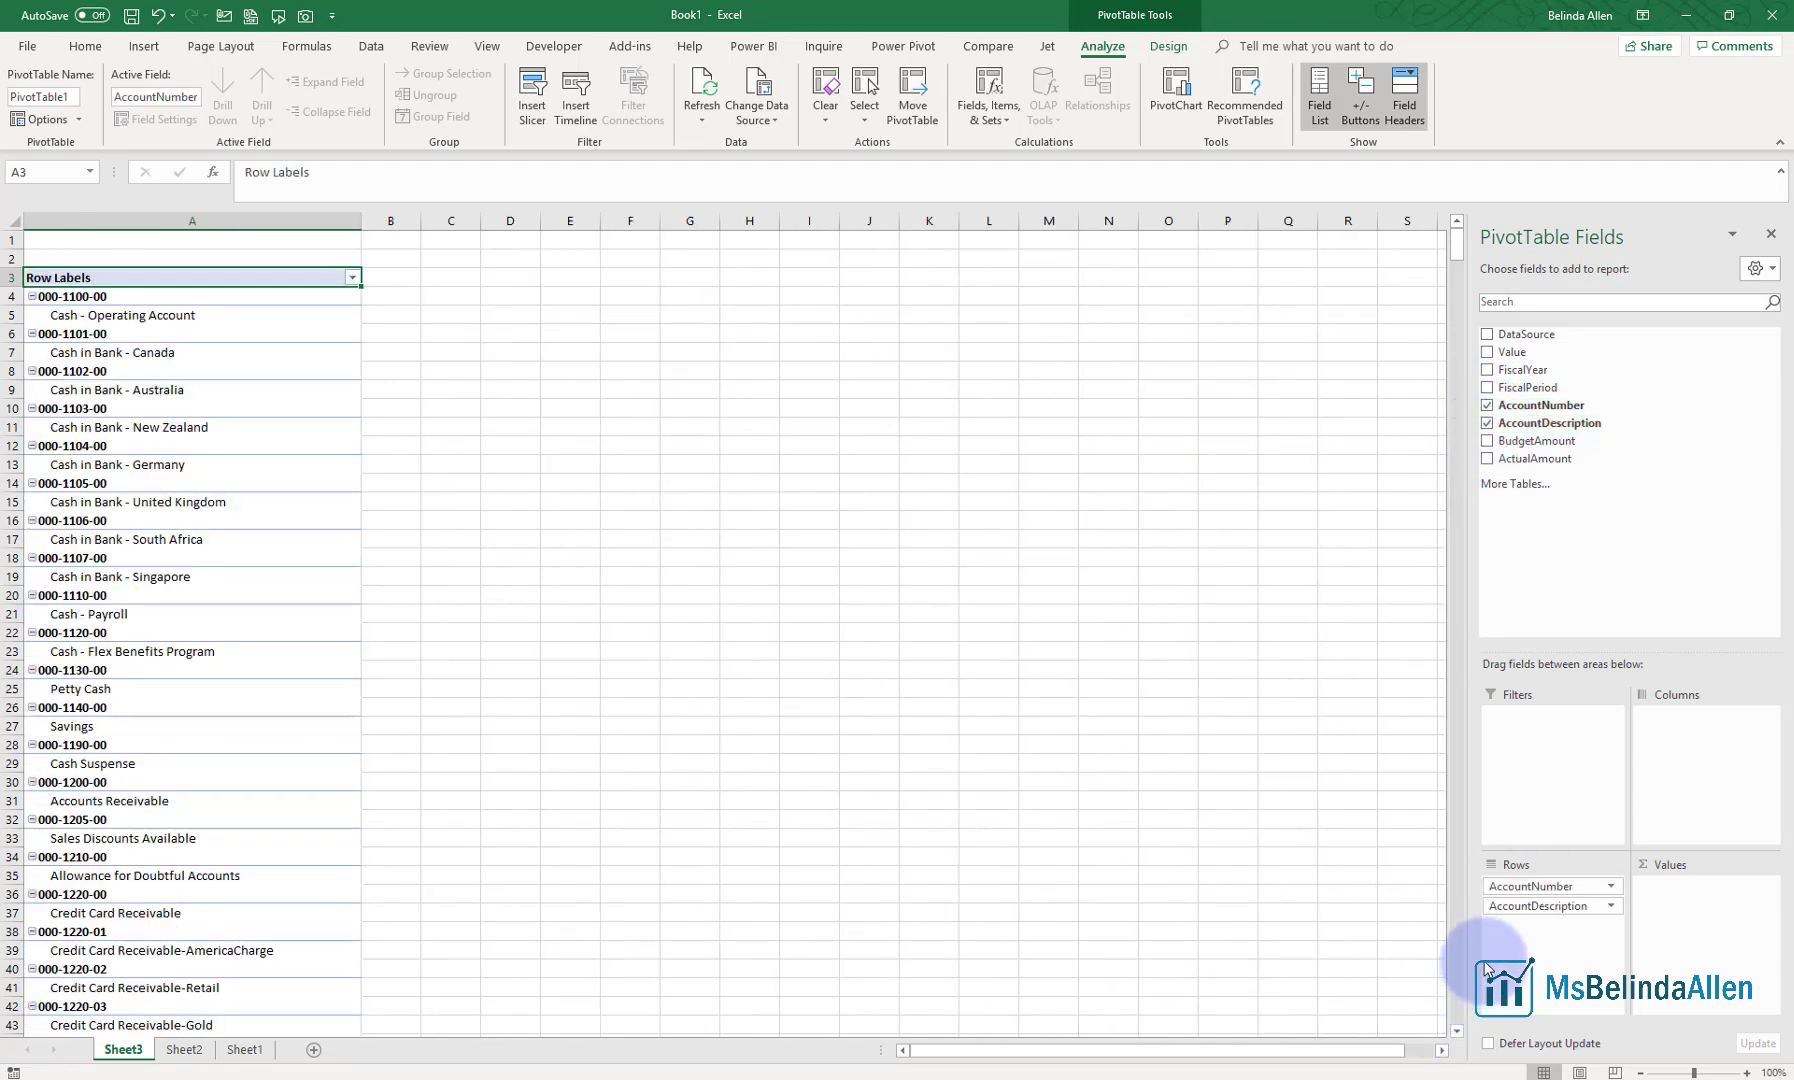
pyautogui.click(1488, 459)
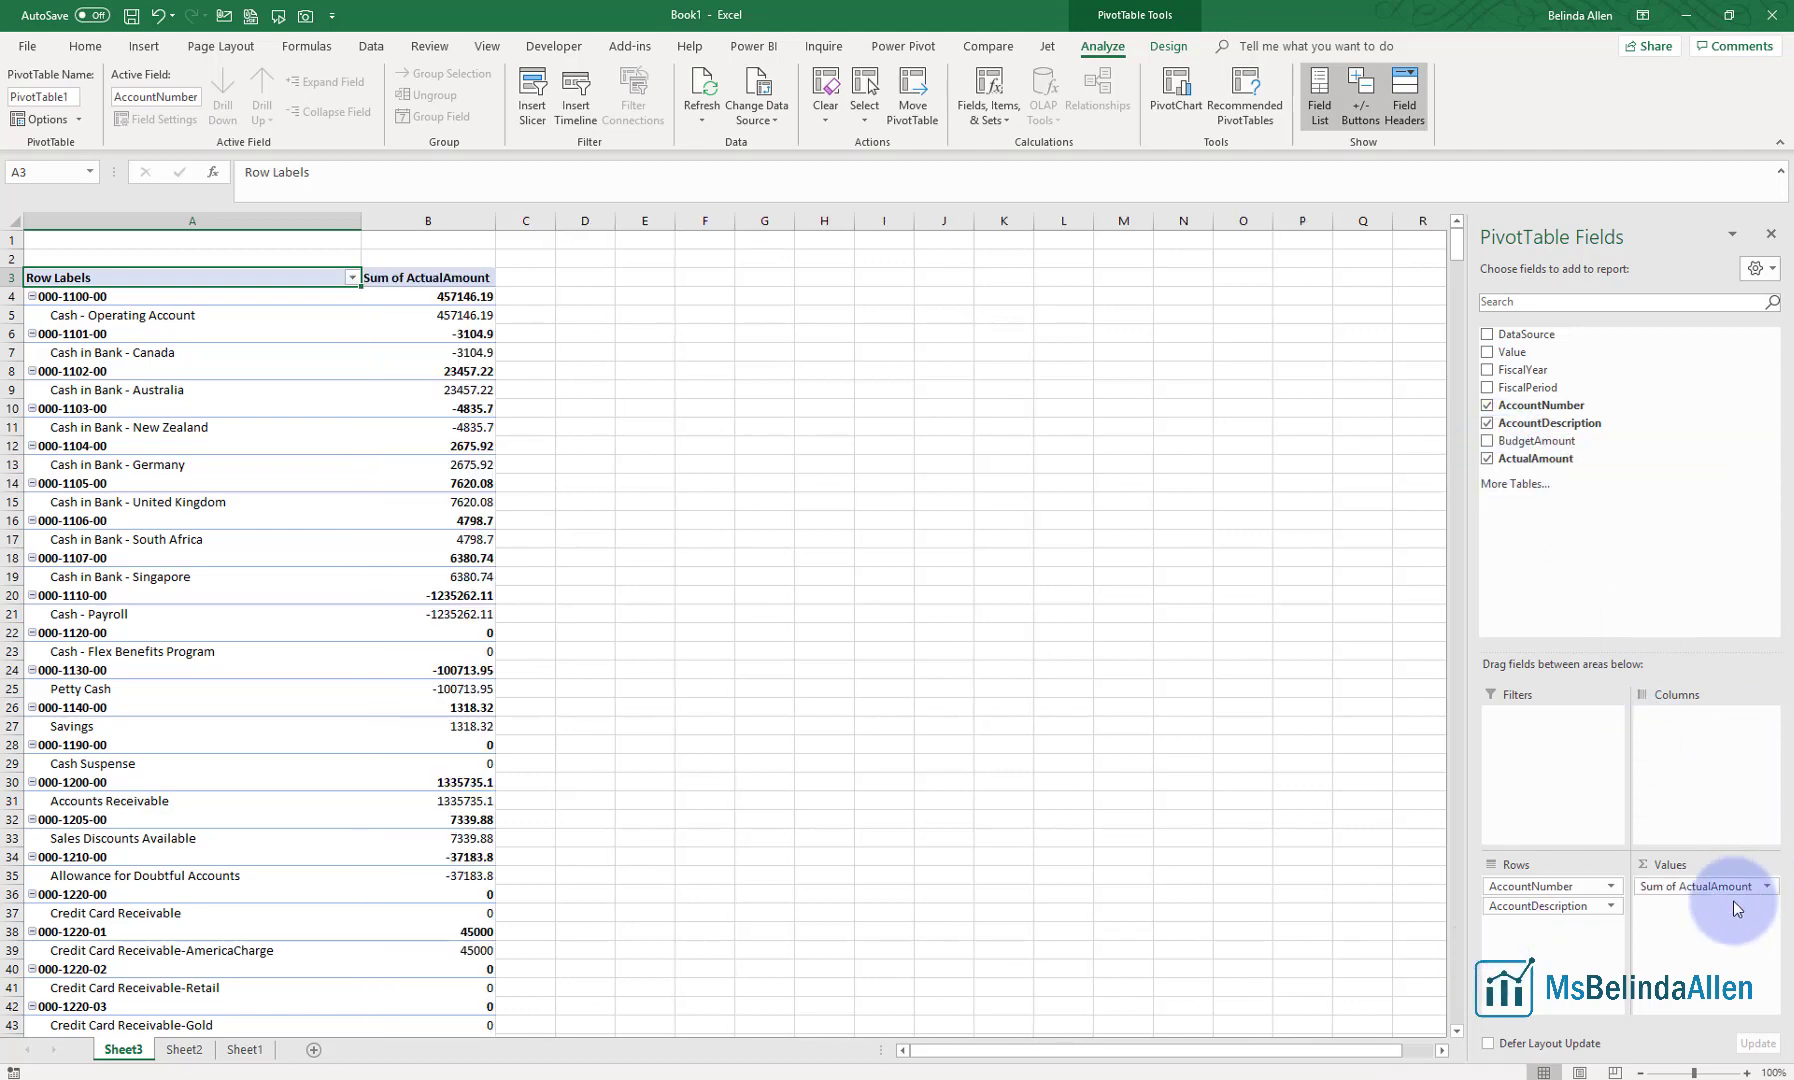
pyautogui.click(1490, 443)
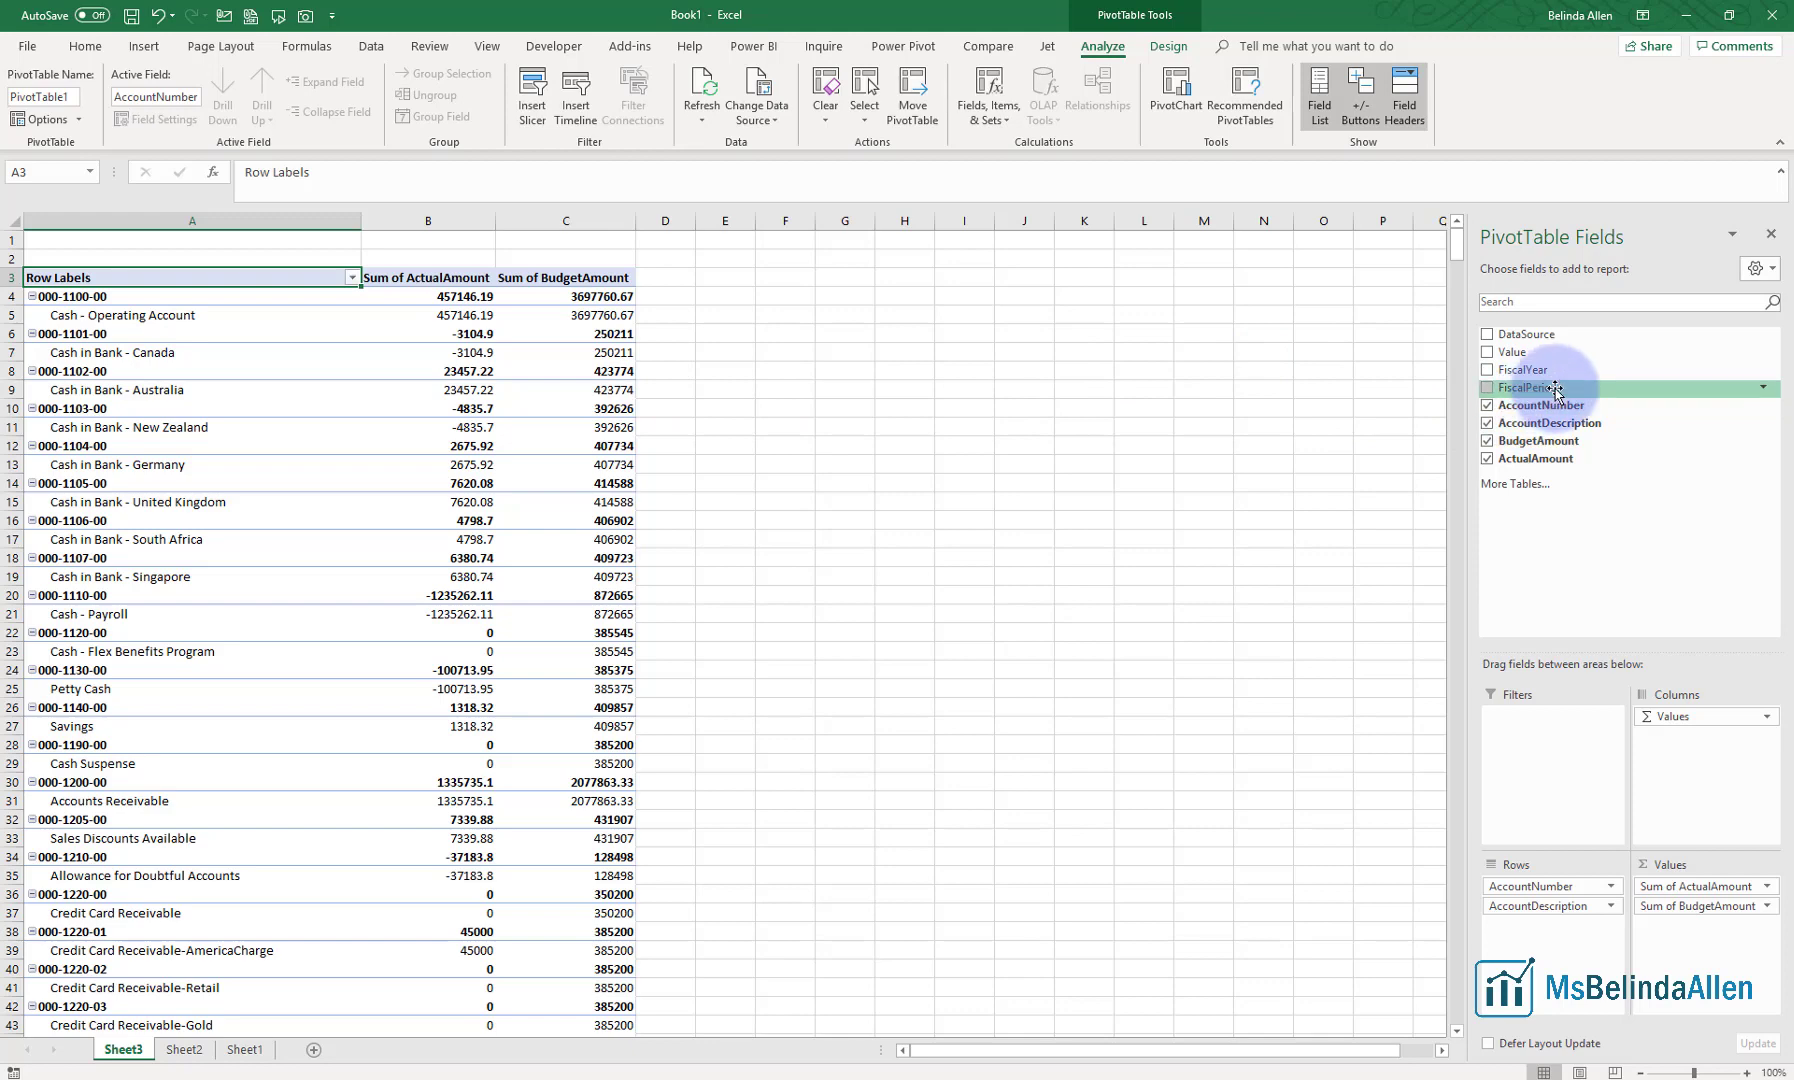
# Add FiscalPeriod to the PivotTable rows beneath AccountDescription
pyautogui.moveTo(1555, 390); pyautogui.dragTo(1557, 884)
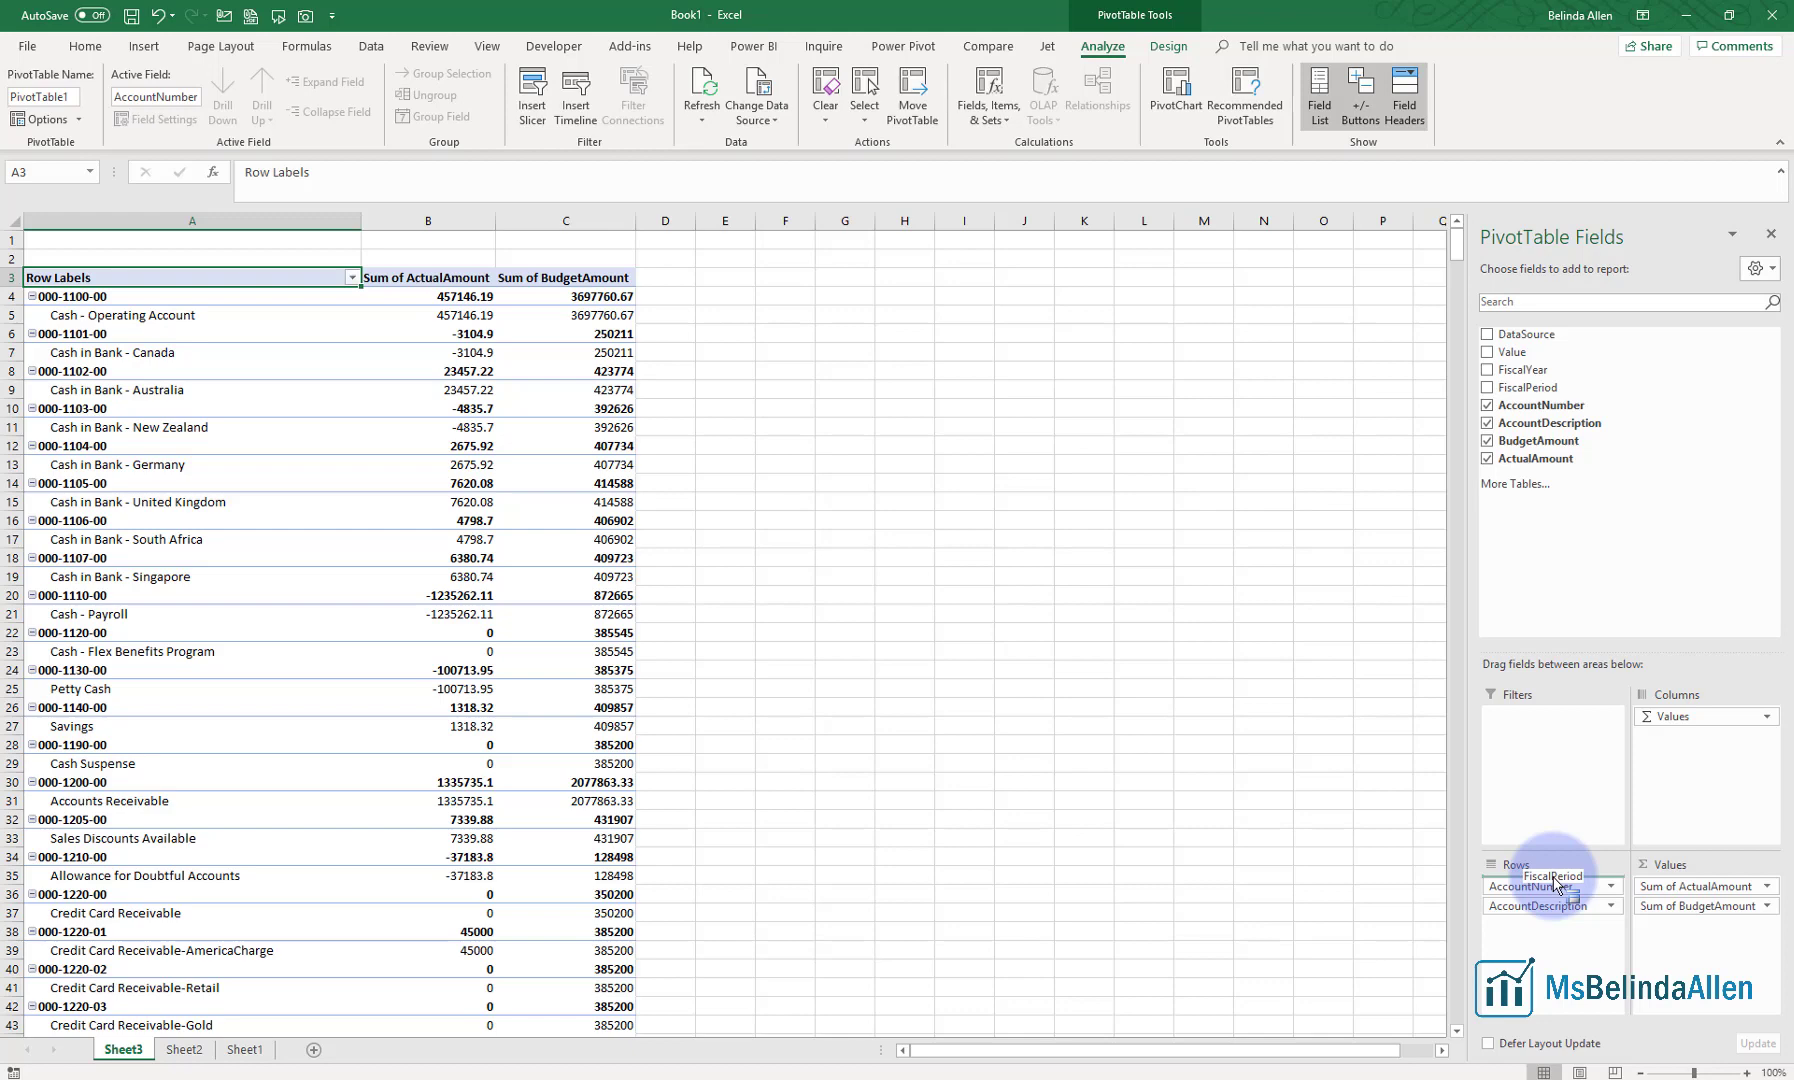
pyautogui.moveTo(1556, 884); pyautogui.dragTo(1557, 928)
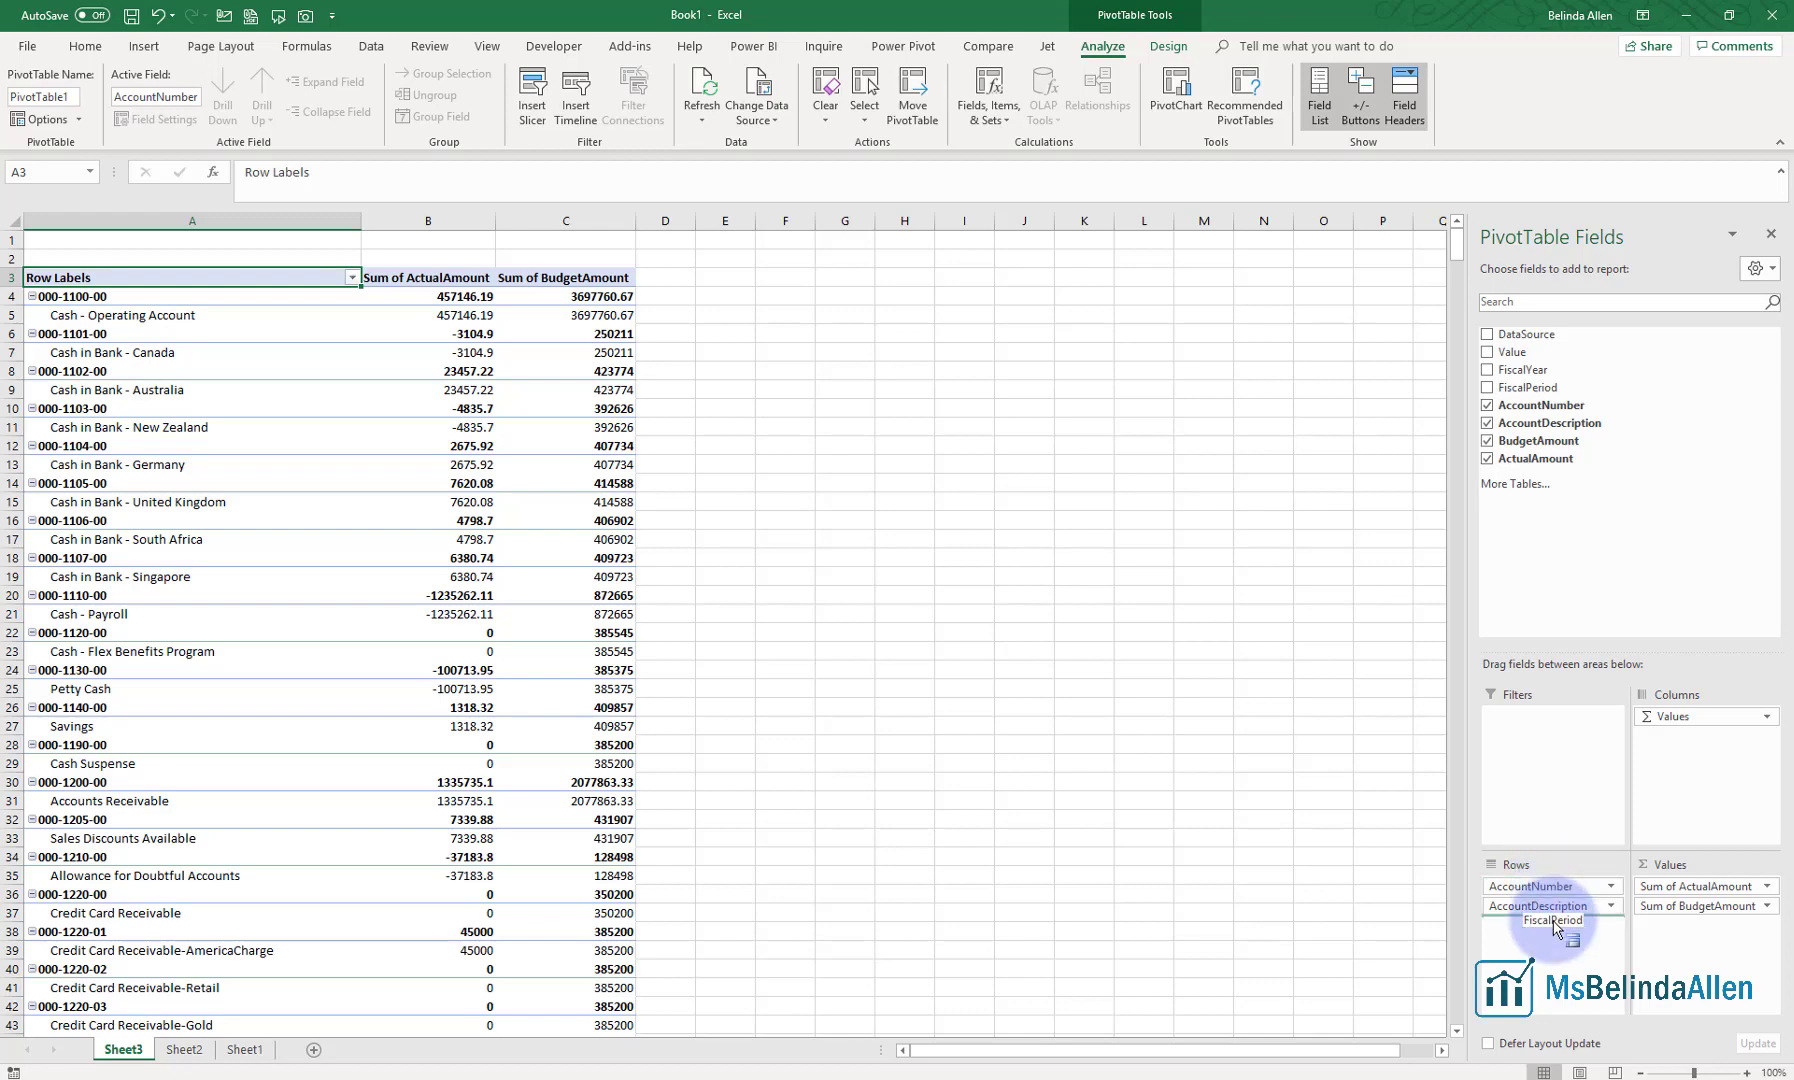
pyautogui.moveTo(1557, 928); pyautogui.dragTo(1557, 928)
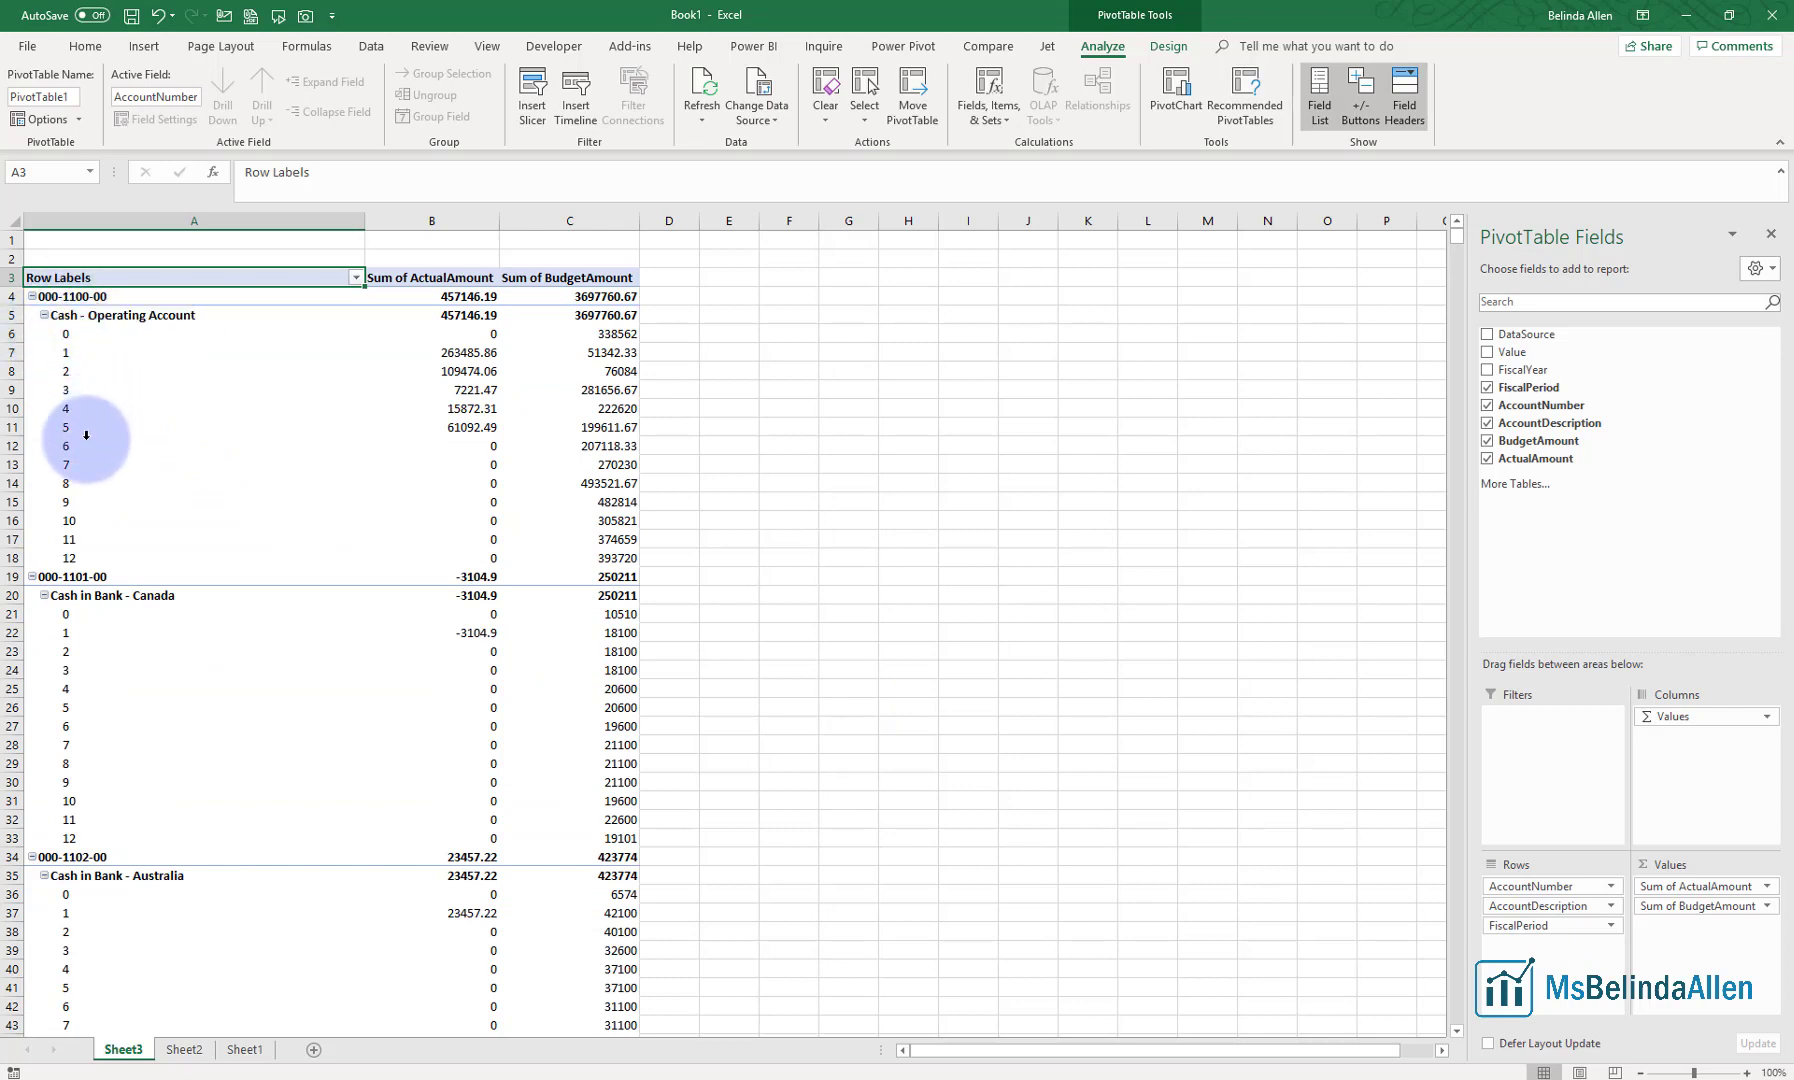
pyautogui.moveTo(99, 520)
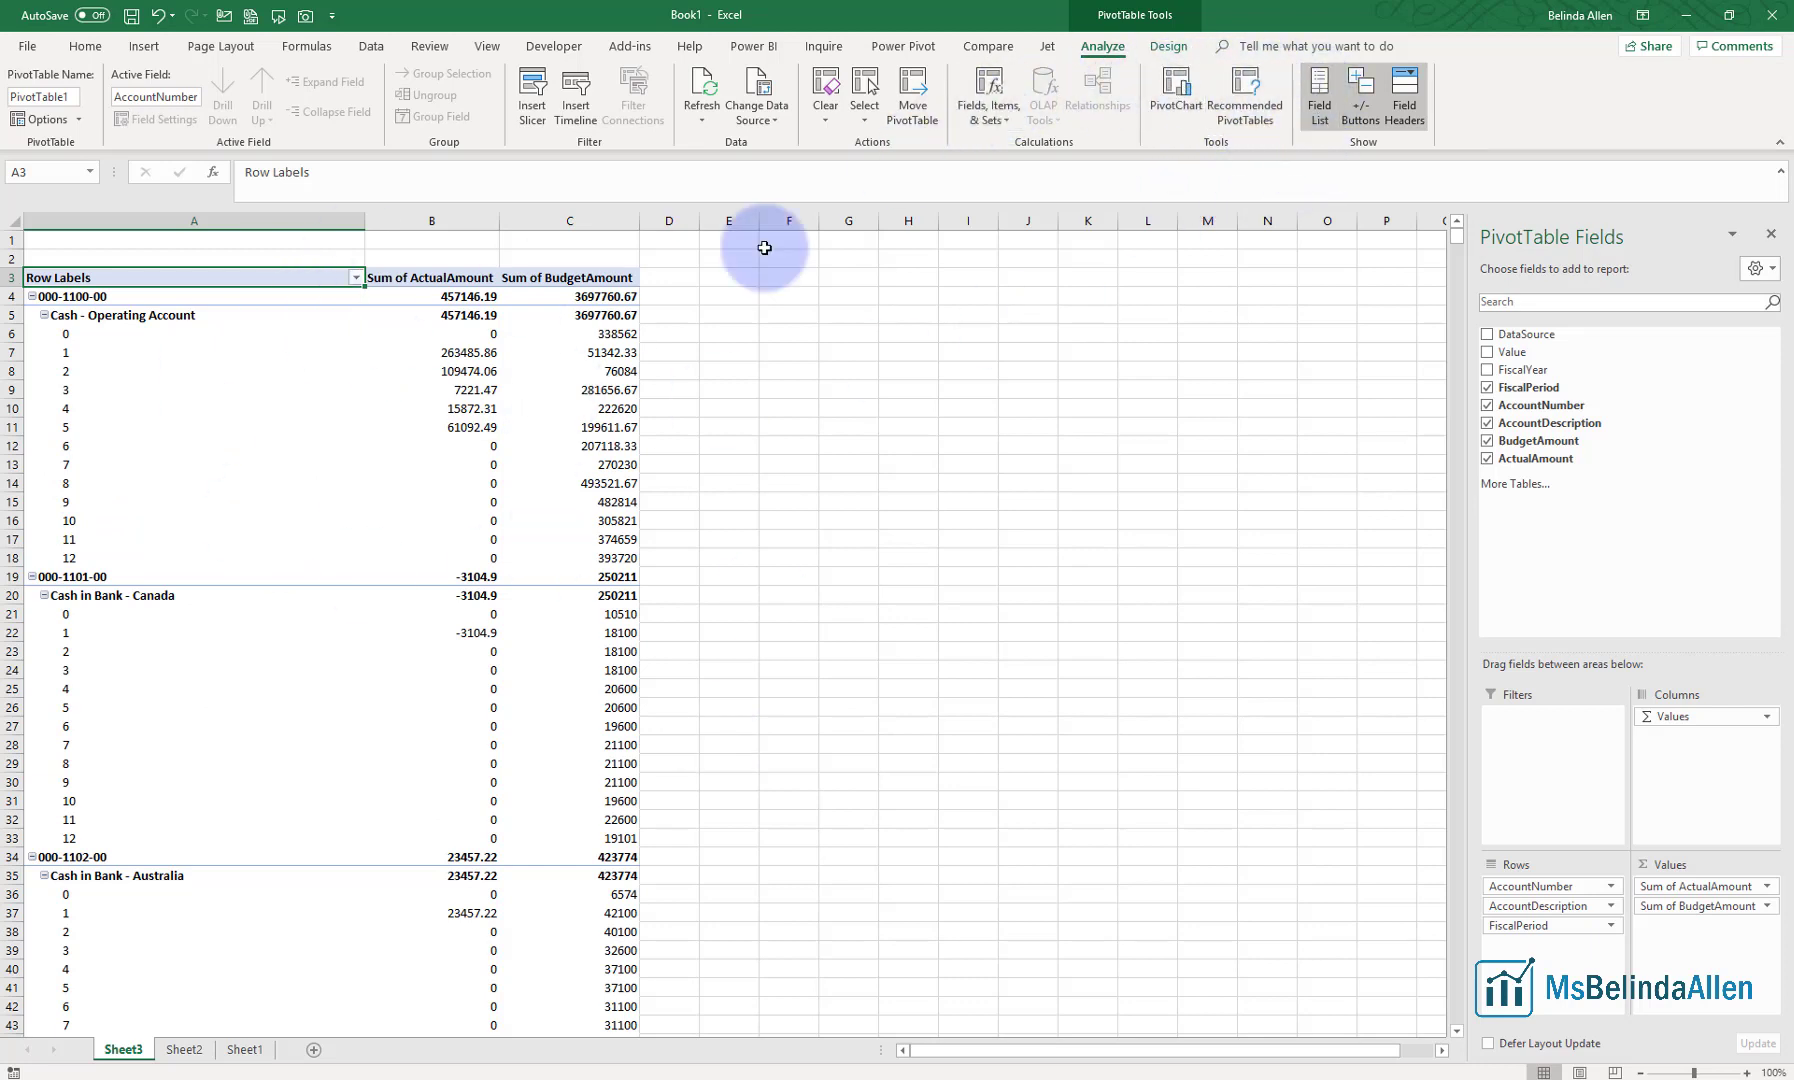
# Switch the PivotTable report layout to tabular form and autofit the AccountNumber column's width
pyautogui.click(1169, 50)
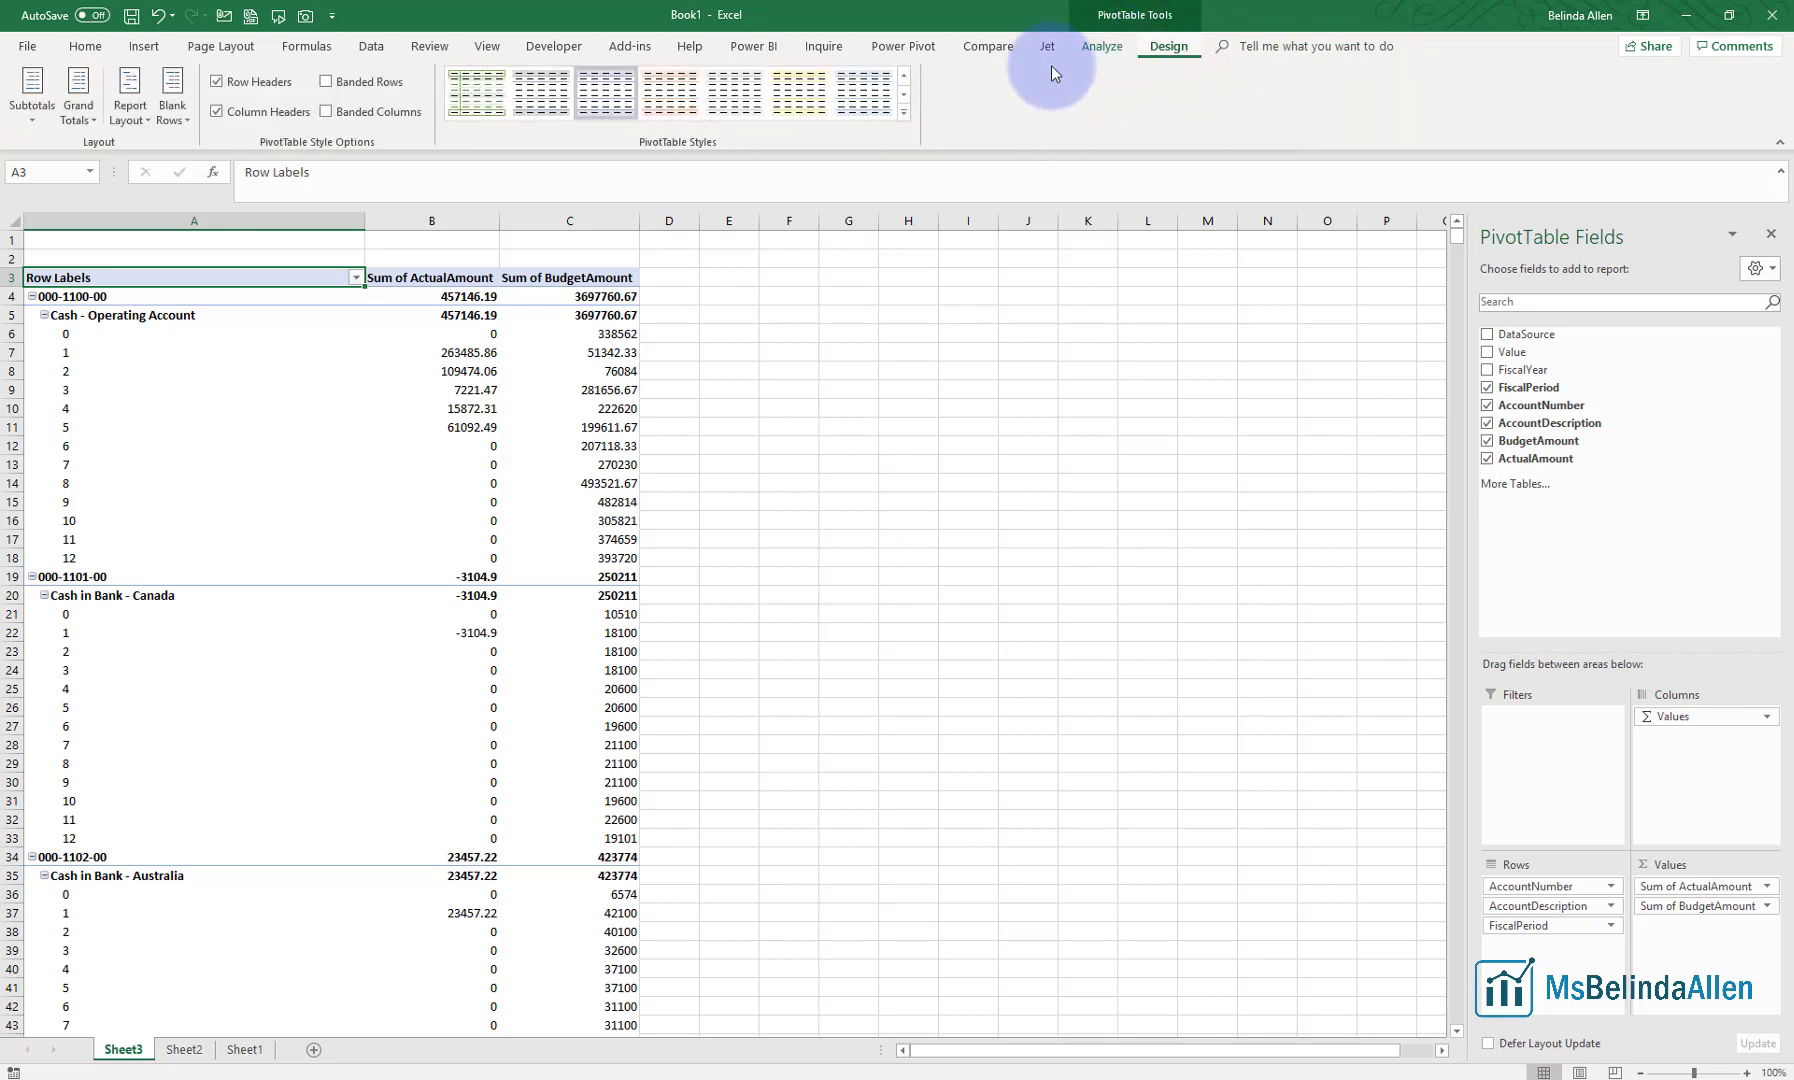
pyautogui.click(138, 113)
pyautogui.click(190, 237)
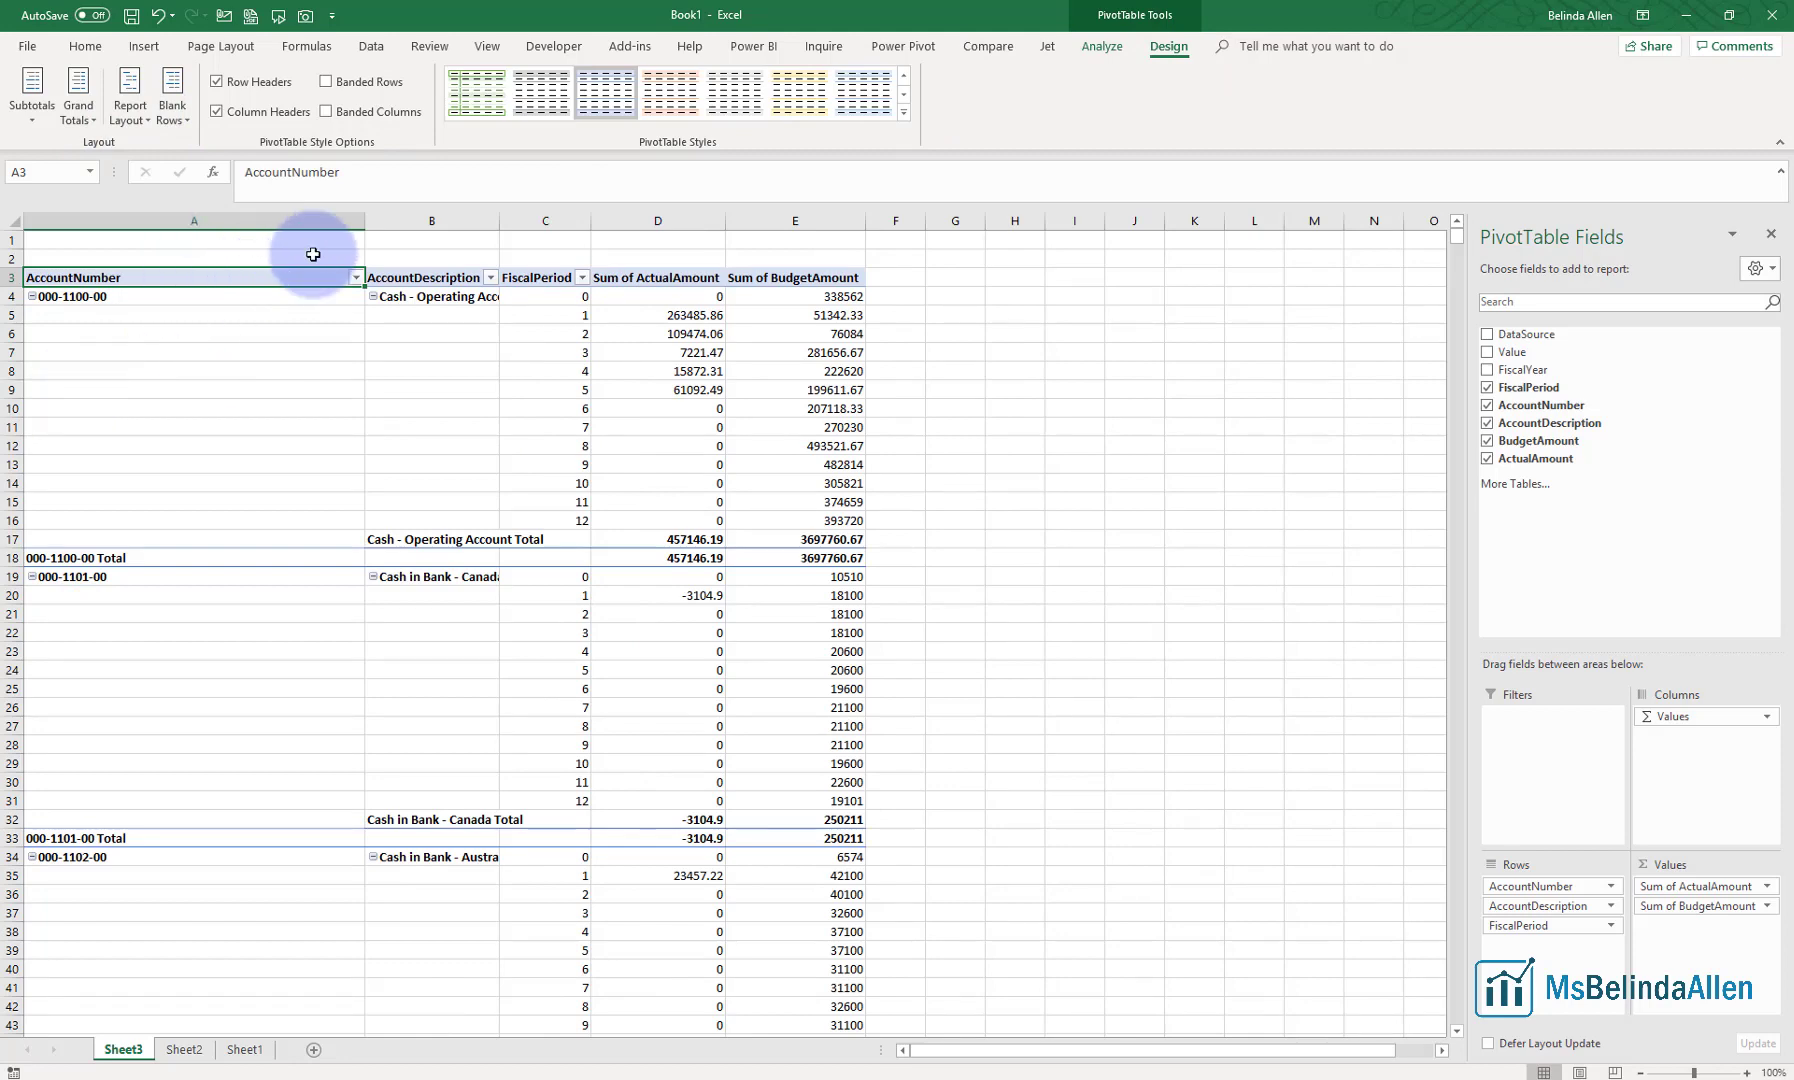
pyautogui.doubleClick(366, 219)
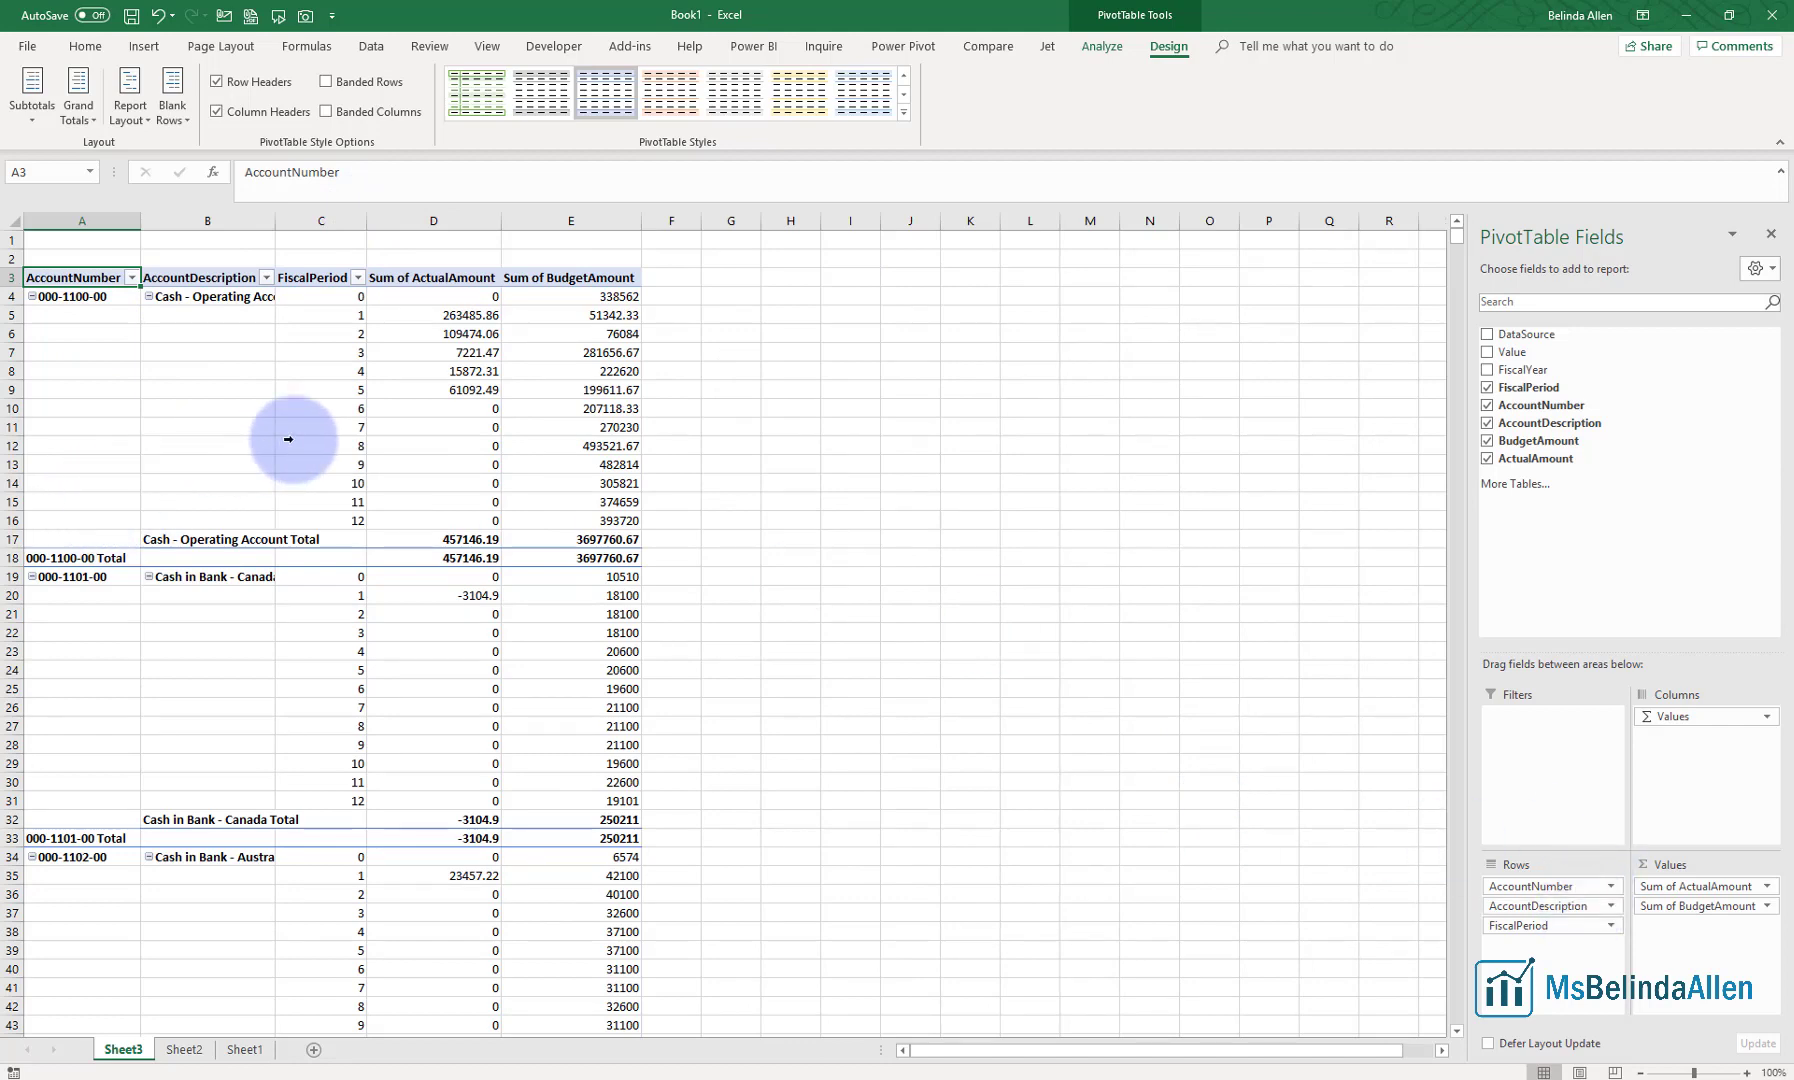
# Turn off all PivotTable subtotals and autofit the AccountDescription column's width
pyautogui.click(32, 100)
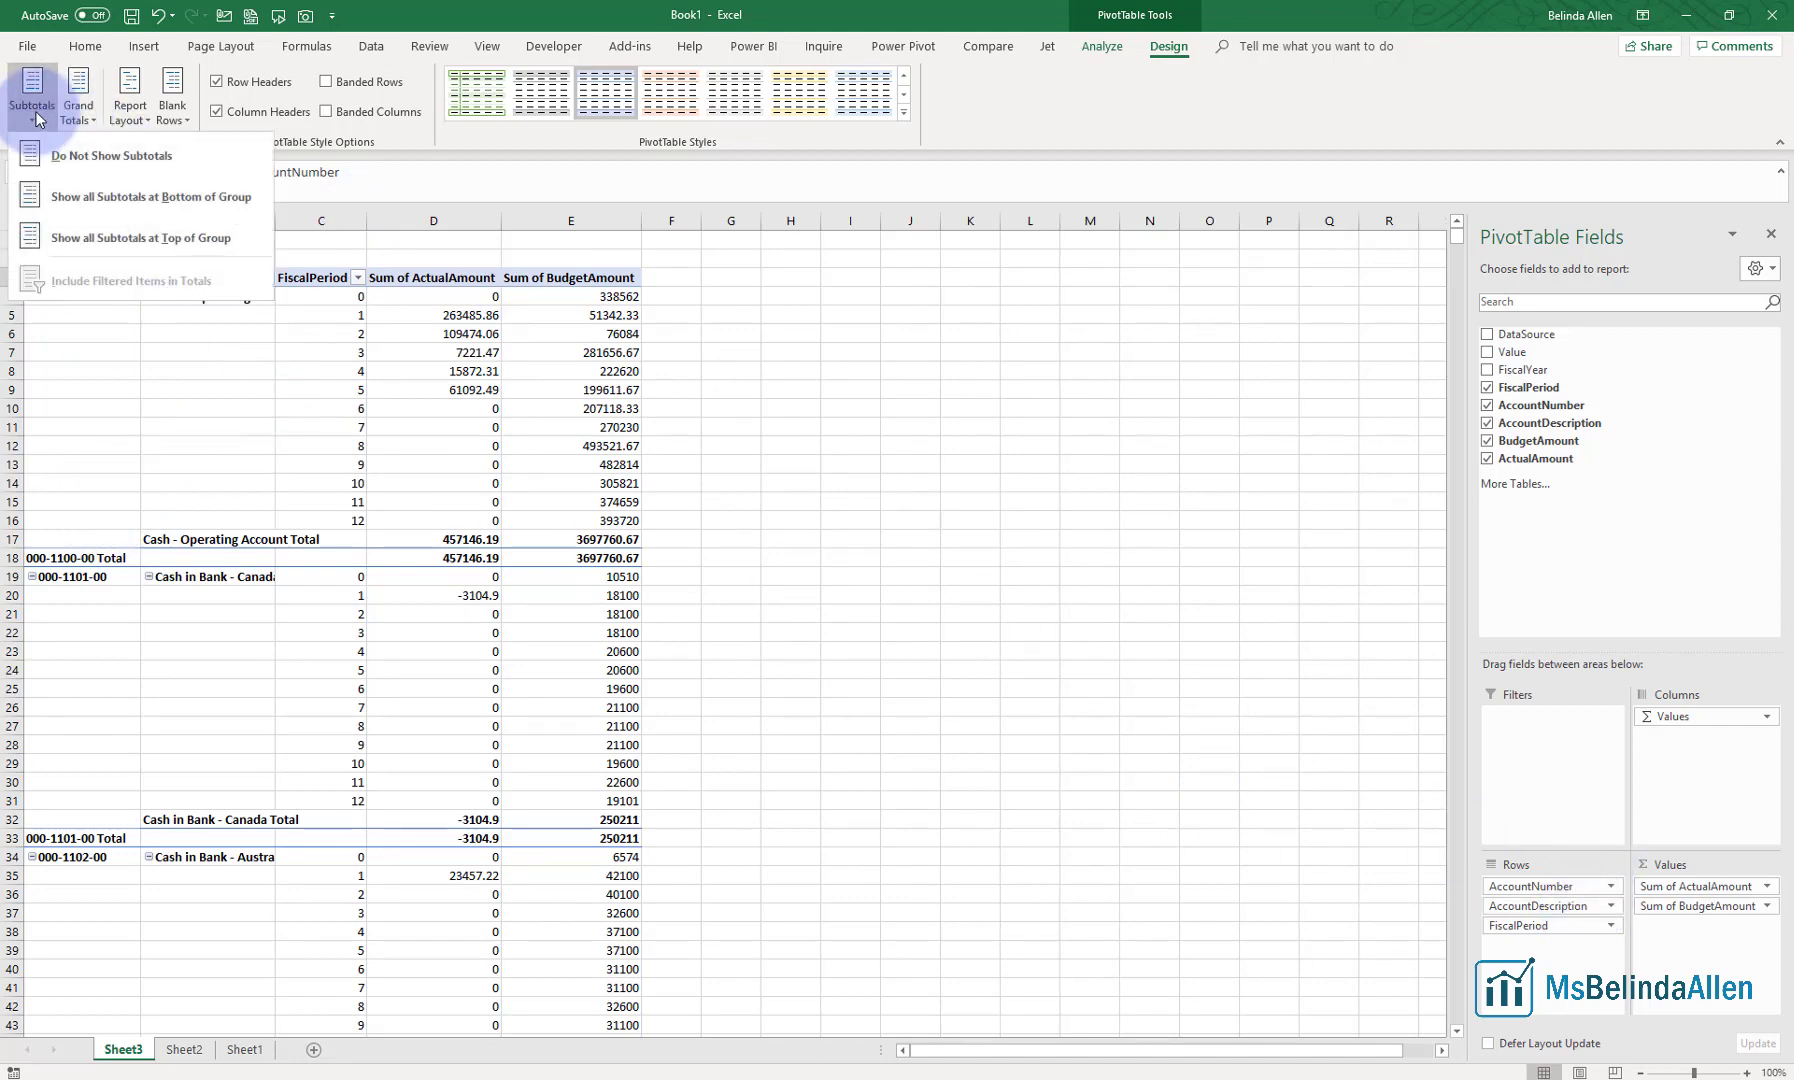
pyautogui.click(70, 158)
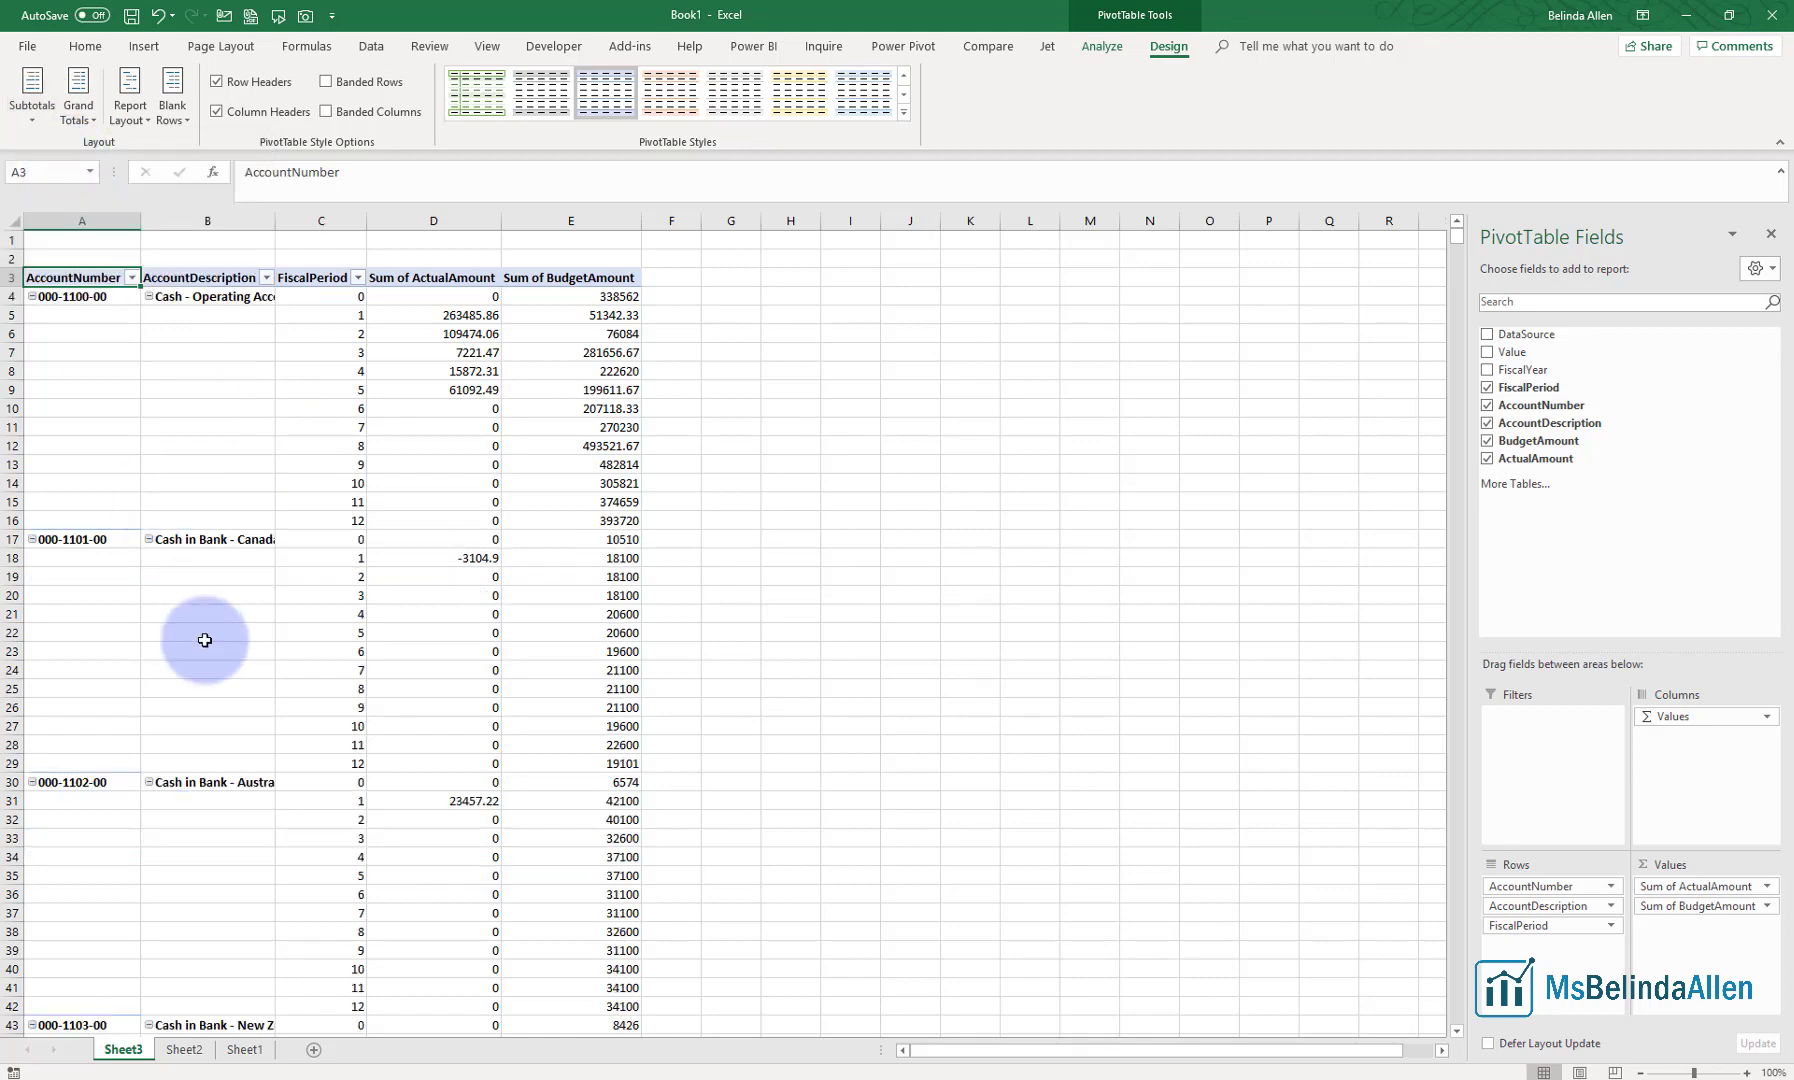
pyautogui.doubleClick(275, 219)
# Collapse the Cash - Operating Account and Cash in Bank - Canada period details, and expand both again
pyautogui.click(149, 297)
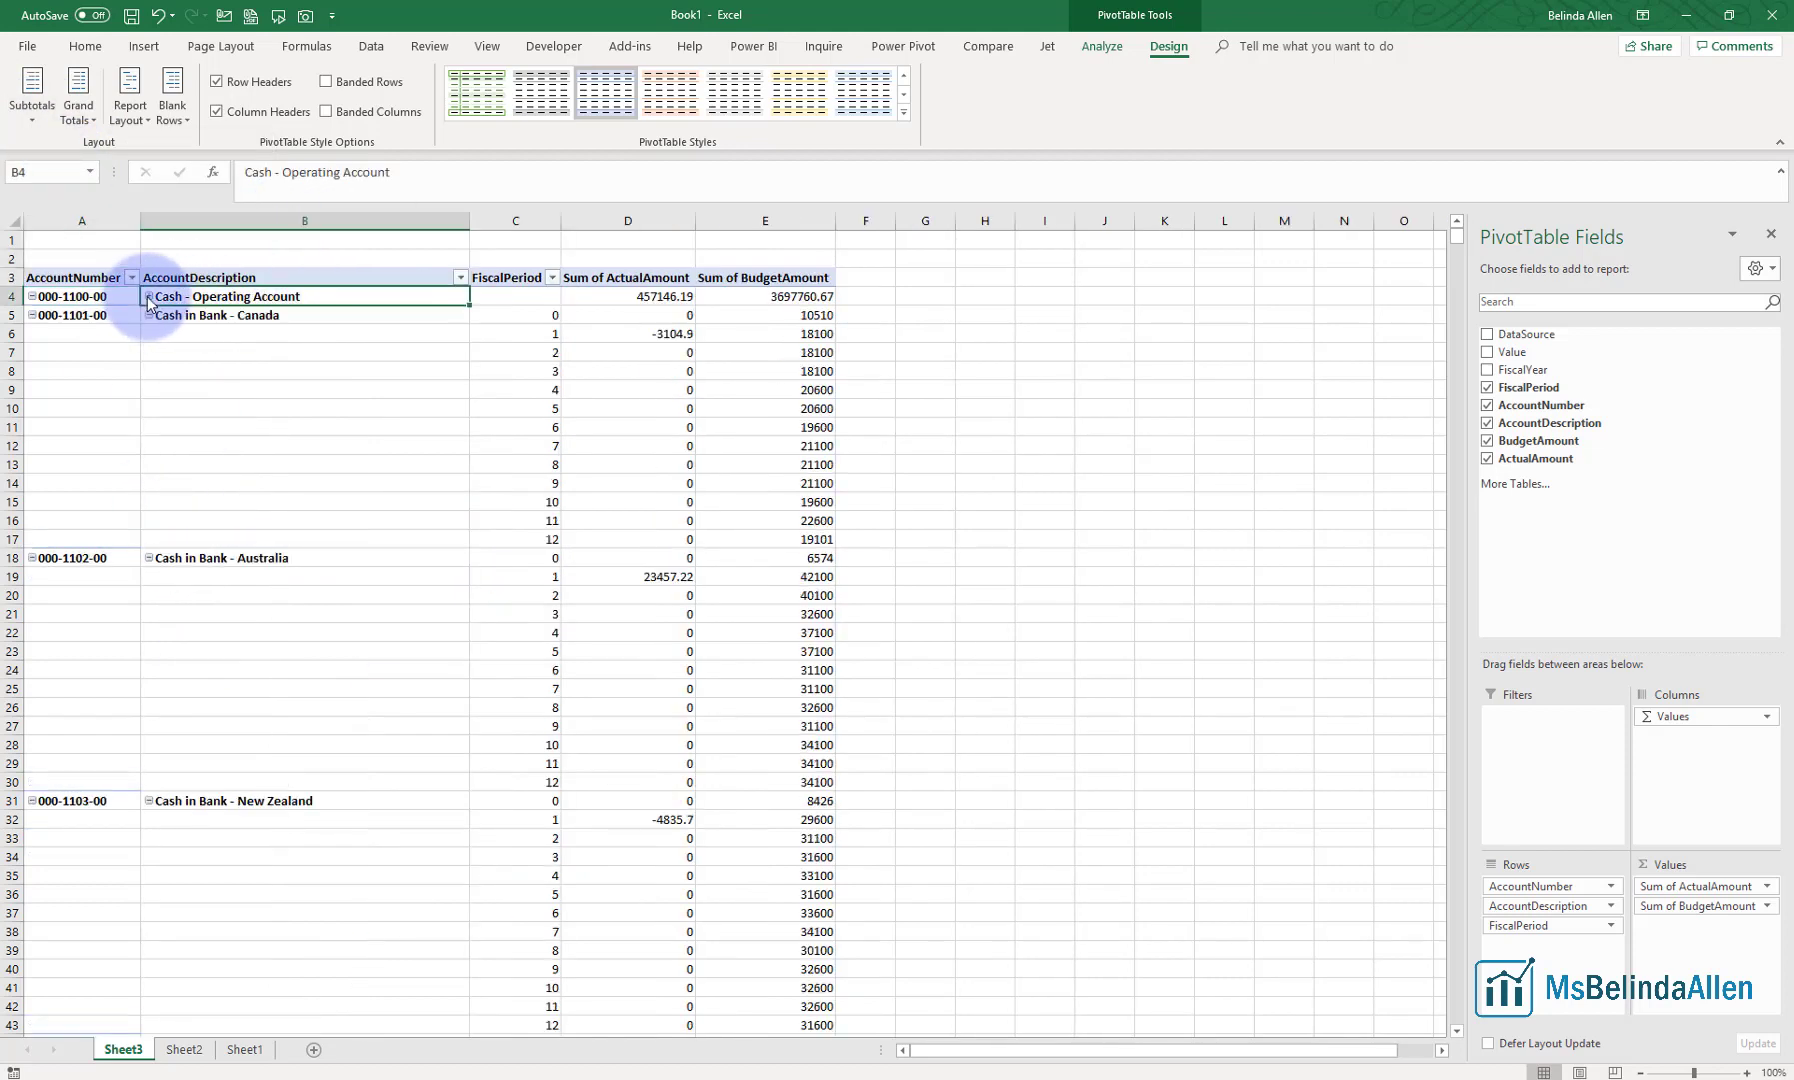
pyautogui.click(149, 315)
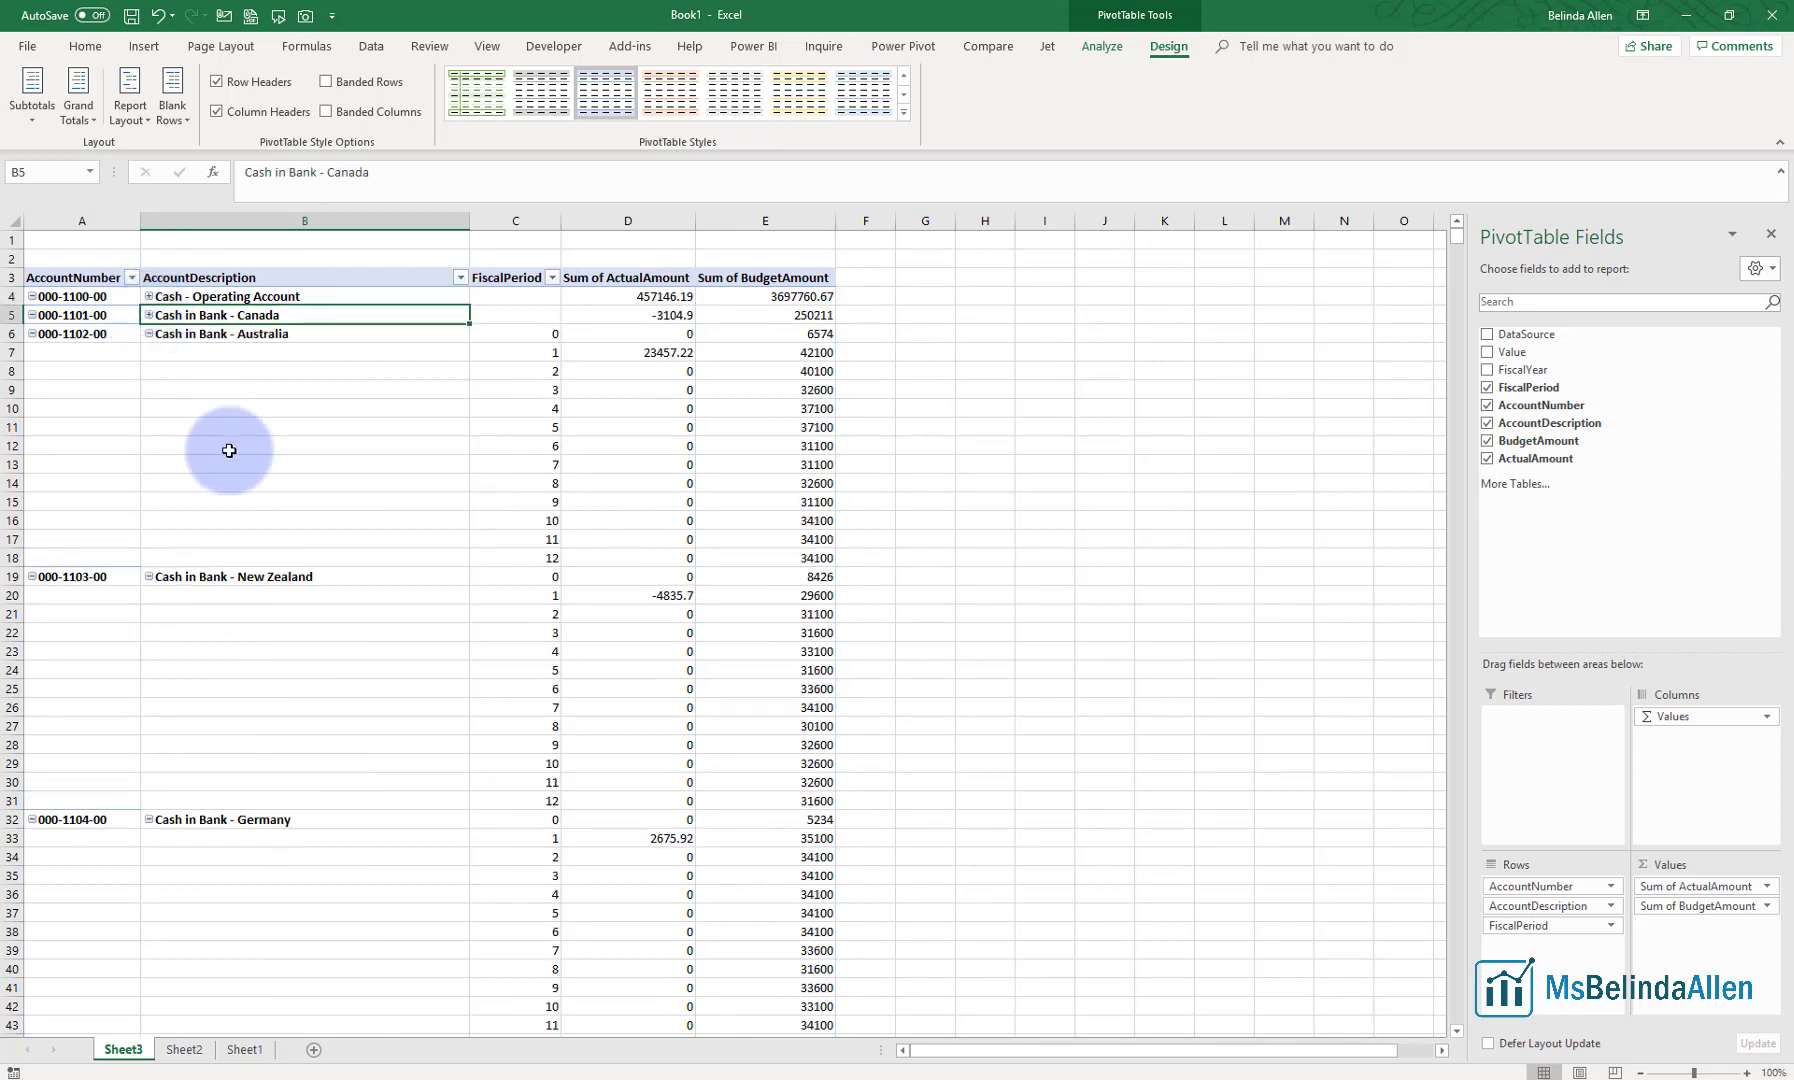
pyautogui.click(149, 315)
pyautogui.click(149, 297)
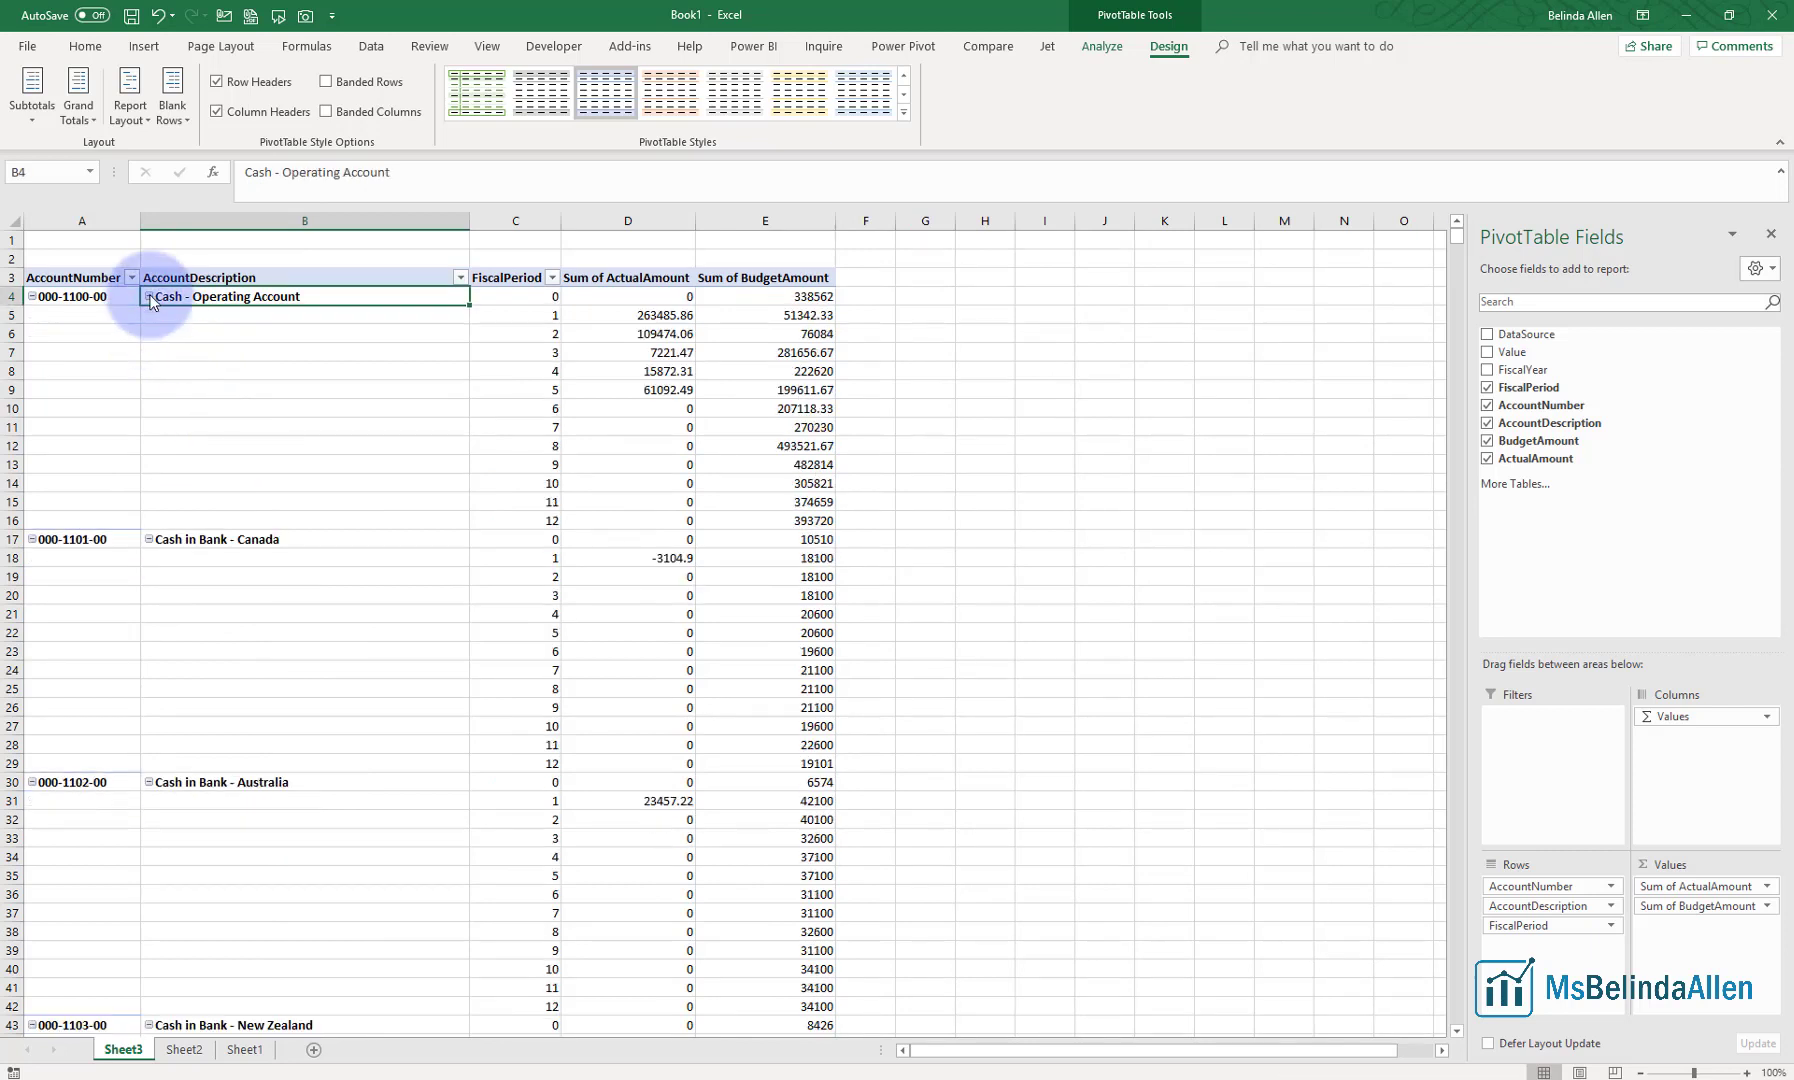
# Collapse the entire AccountDescription field so the fiscal period details are hidden for every account
pyautogui.rightClick(231, 296)
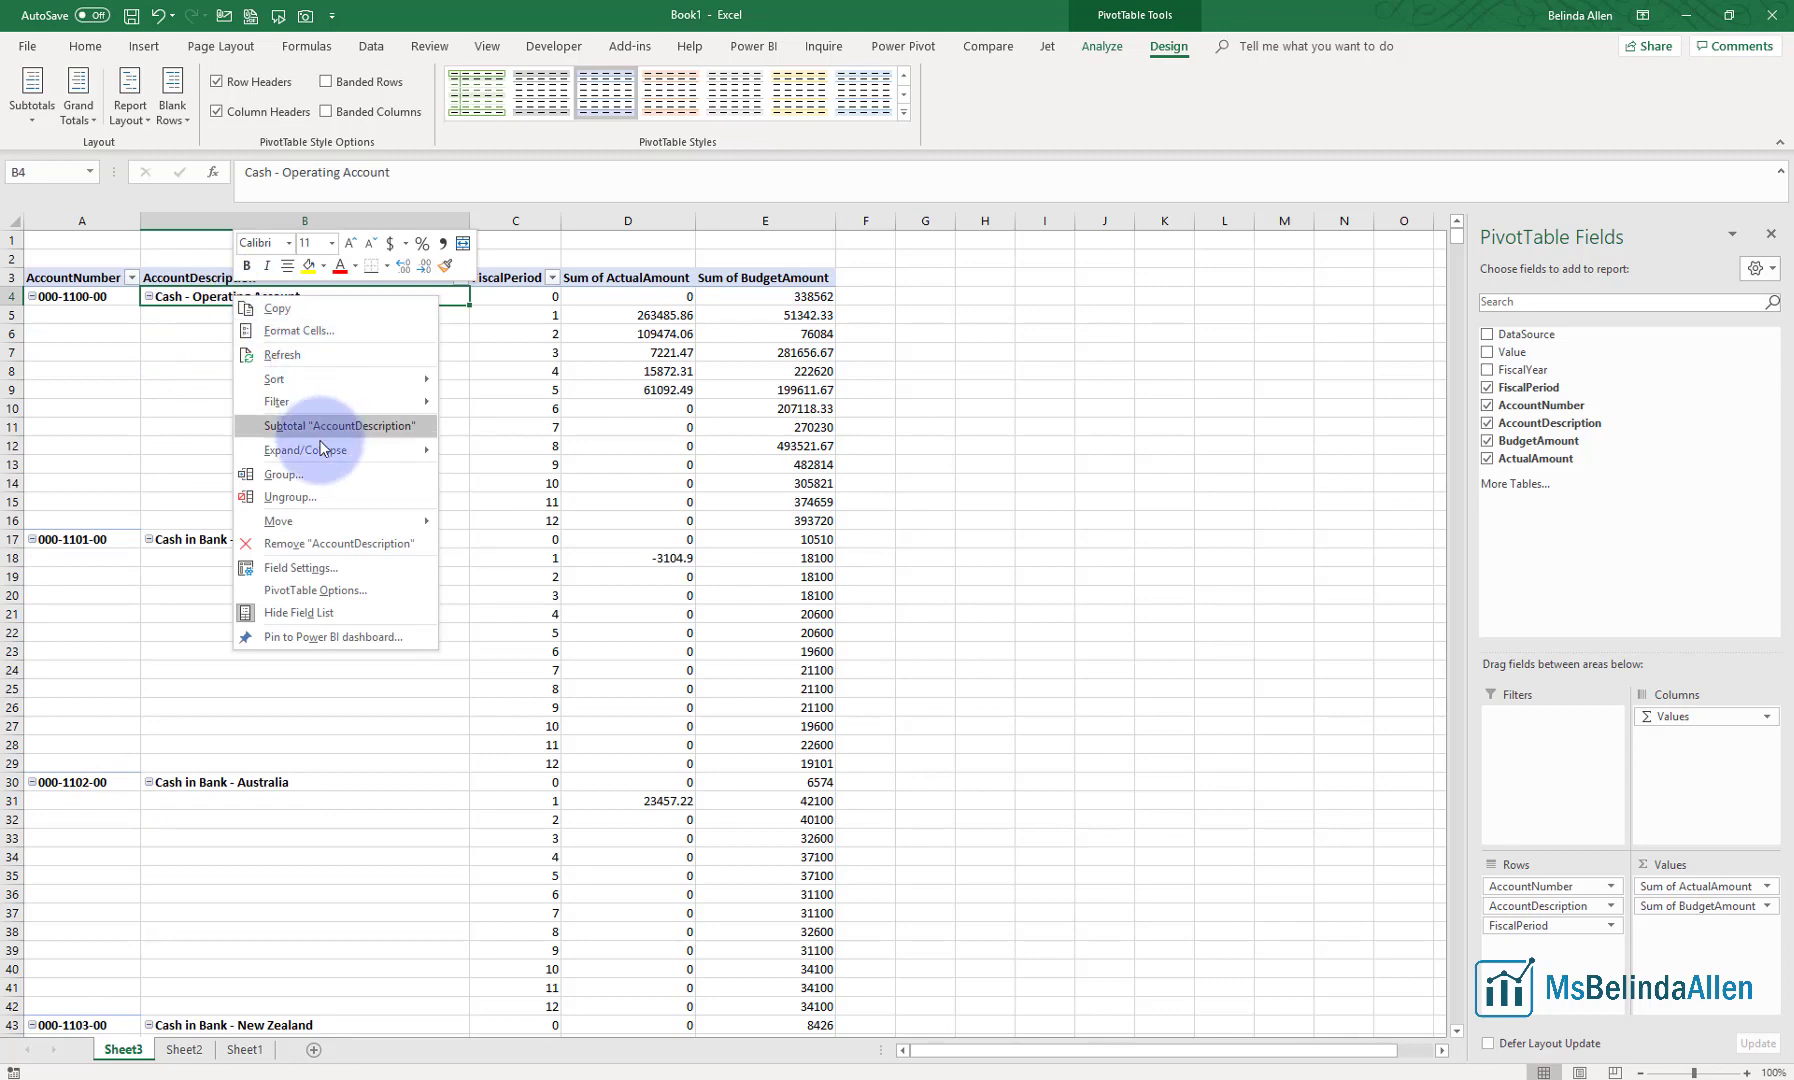
pyautogui.moveTo(322, 452)
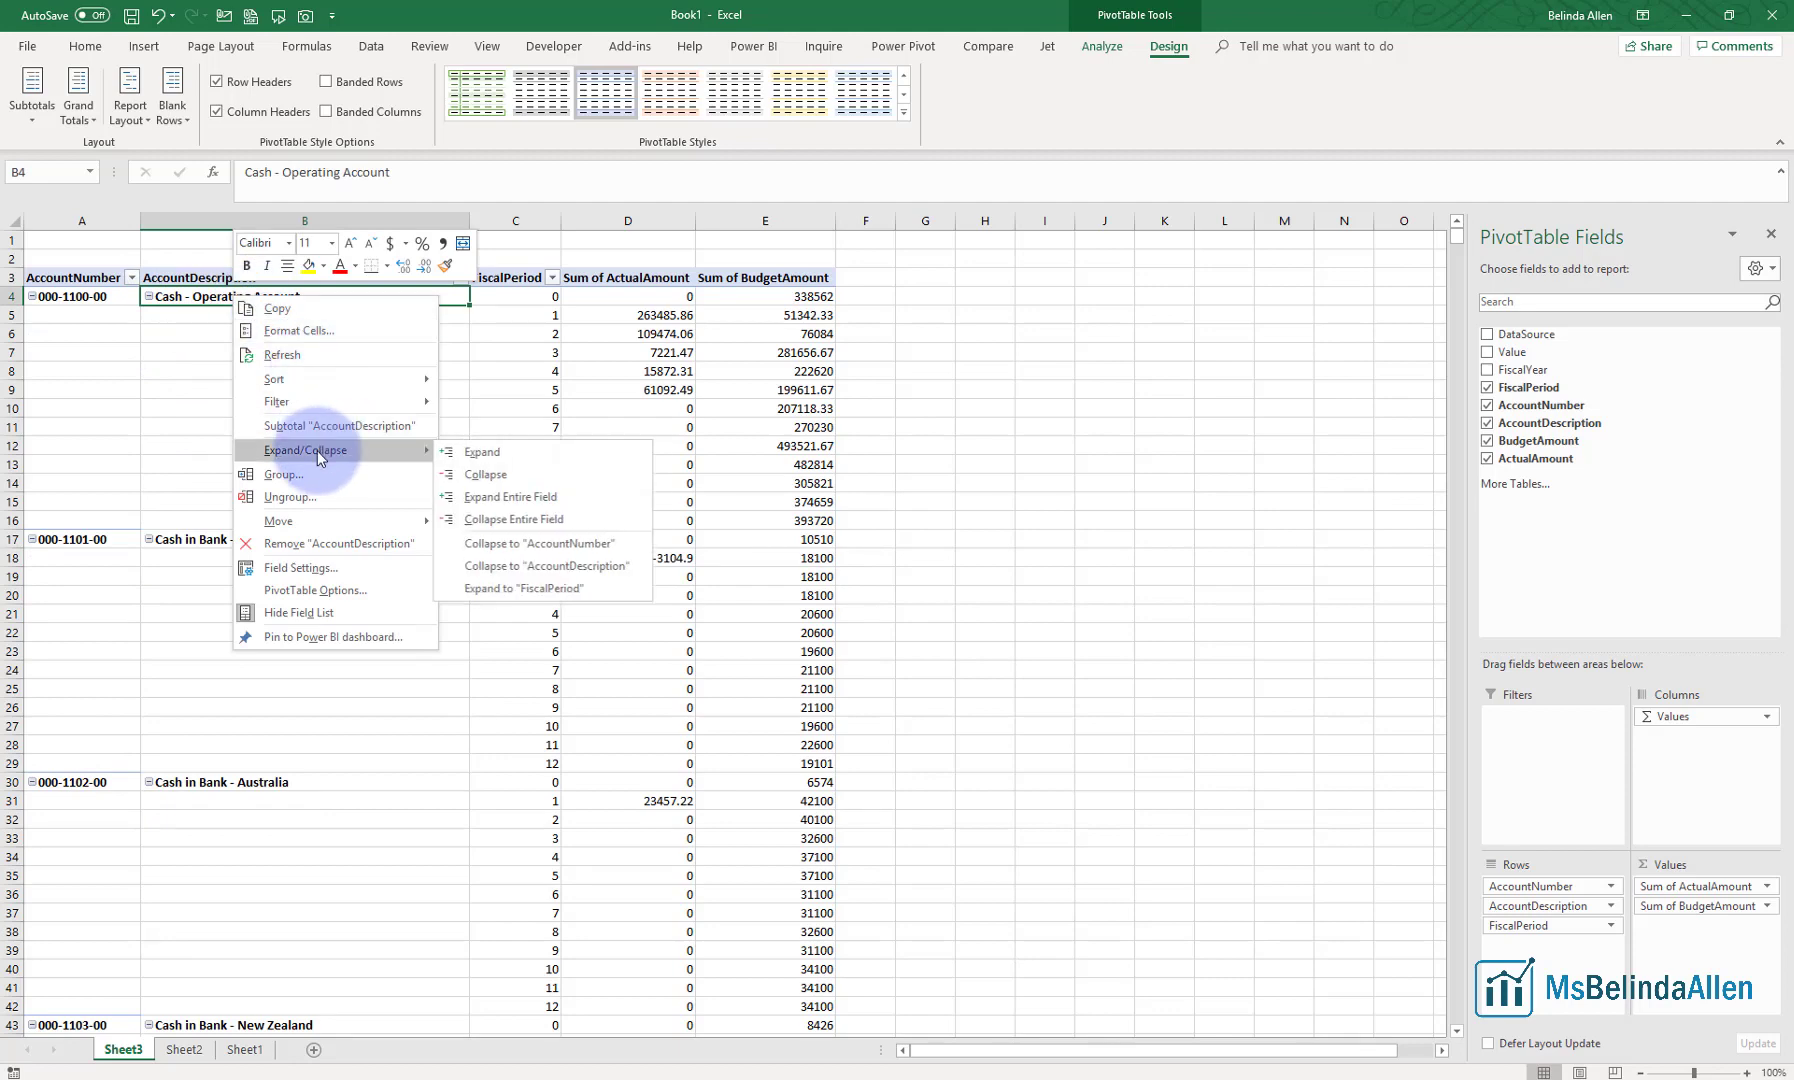
pyautogui.click(490, 519)
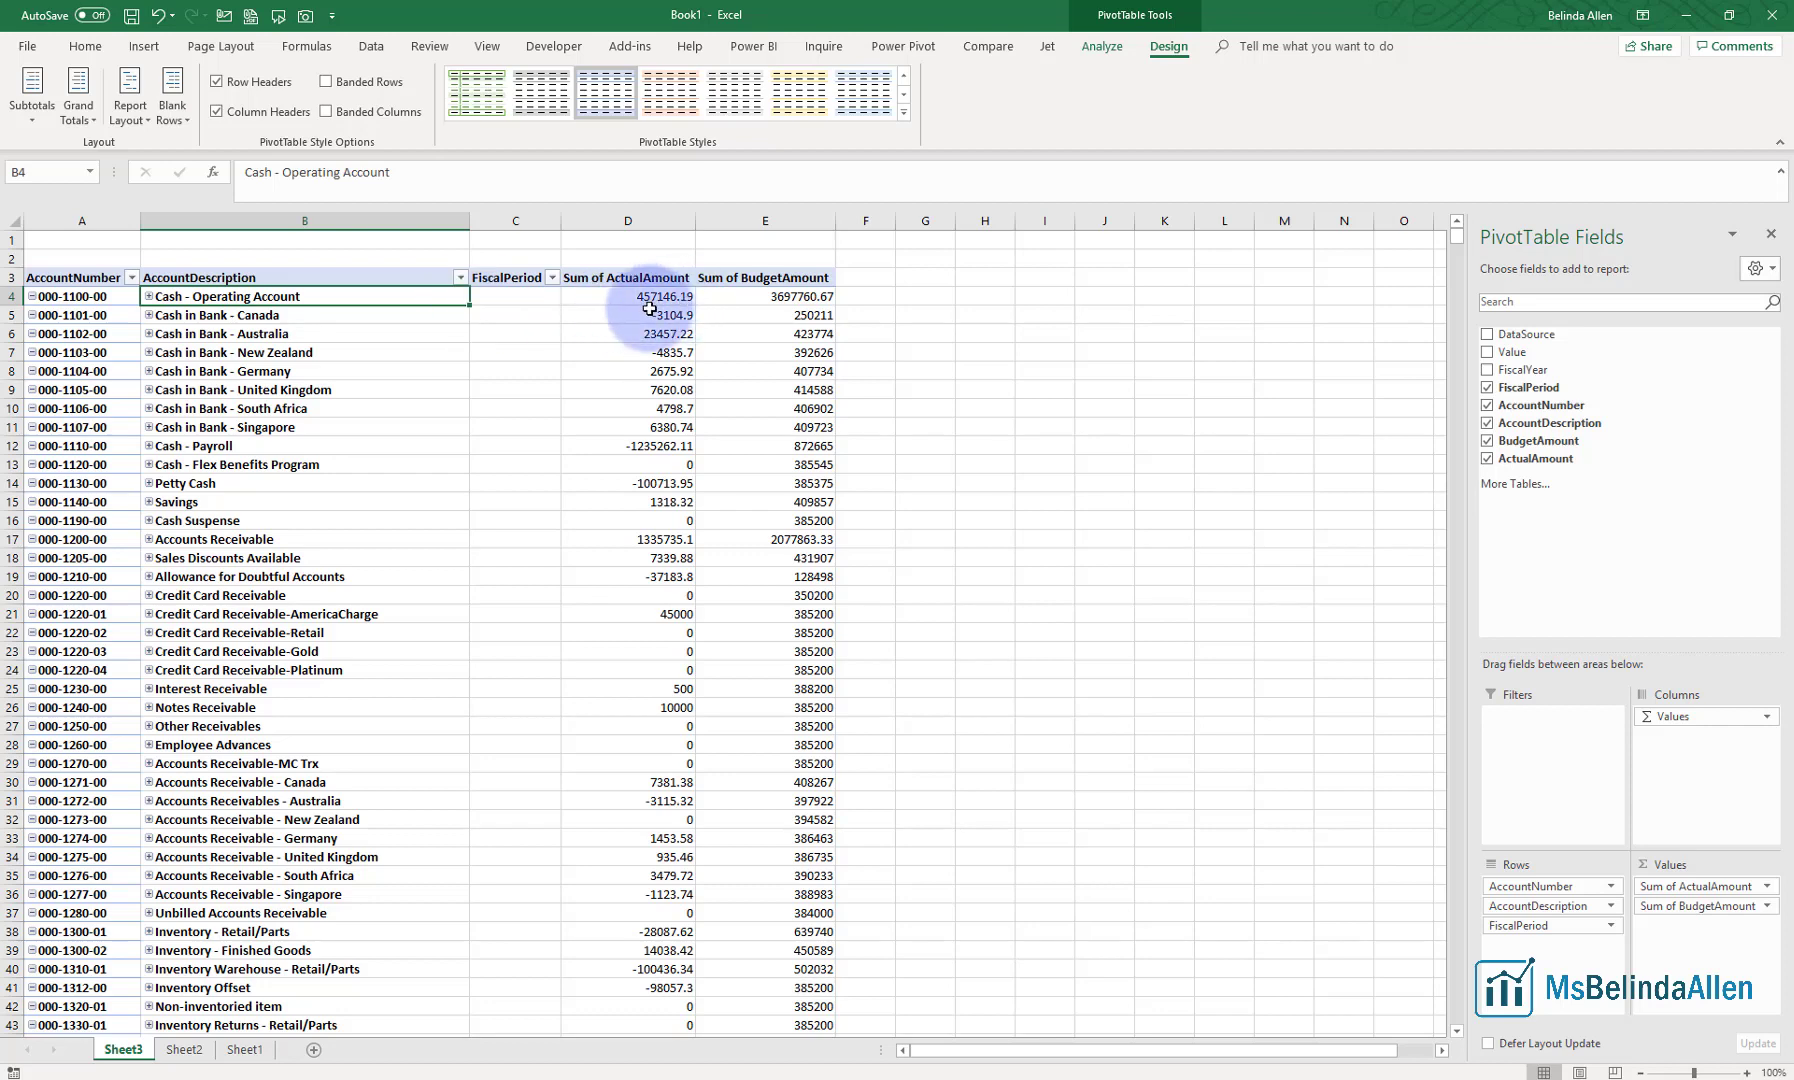
# Set the custom name of the Sum of ActualAmount value field to Actual
pyautogui.moveTo(805, 317)
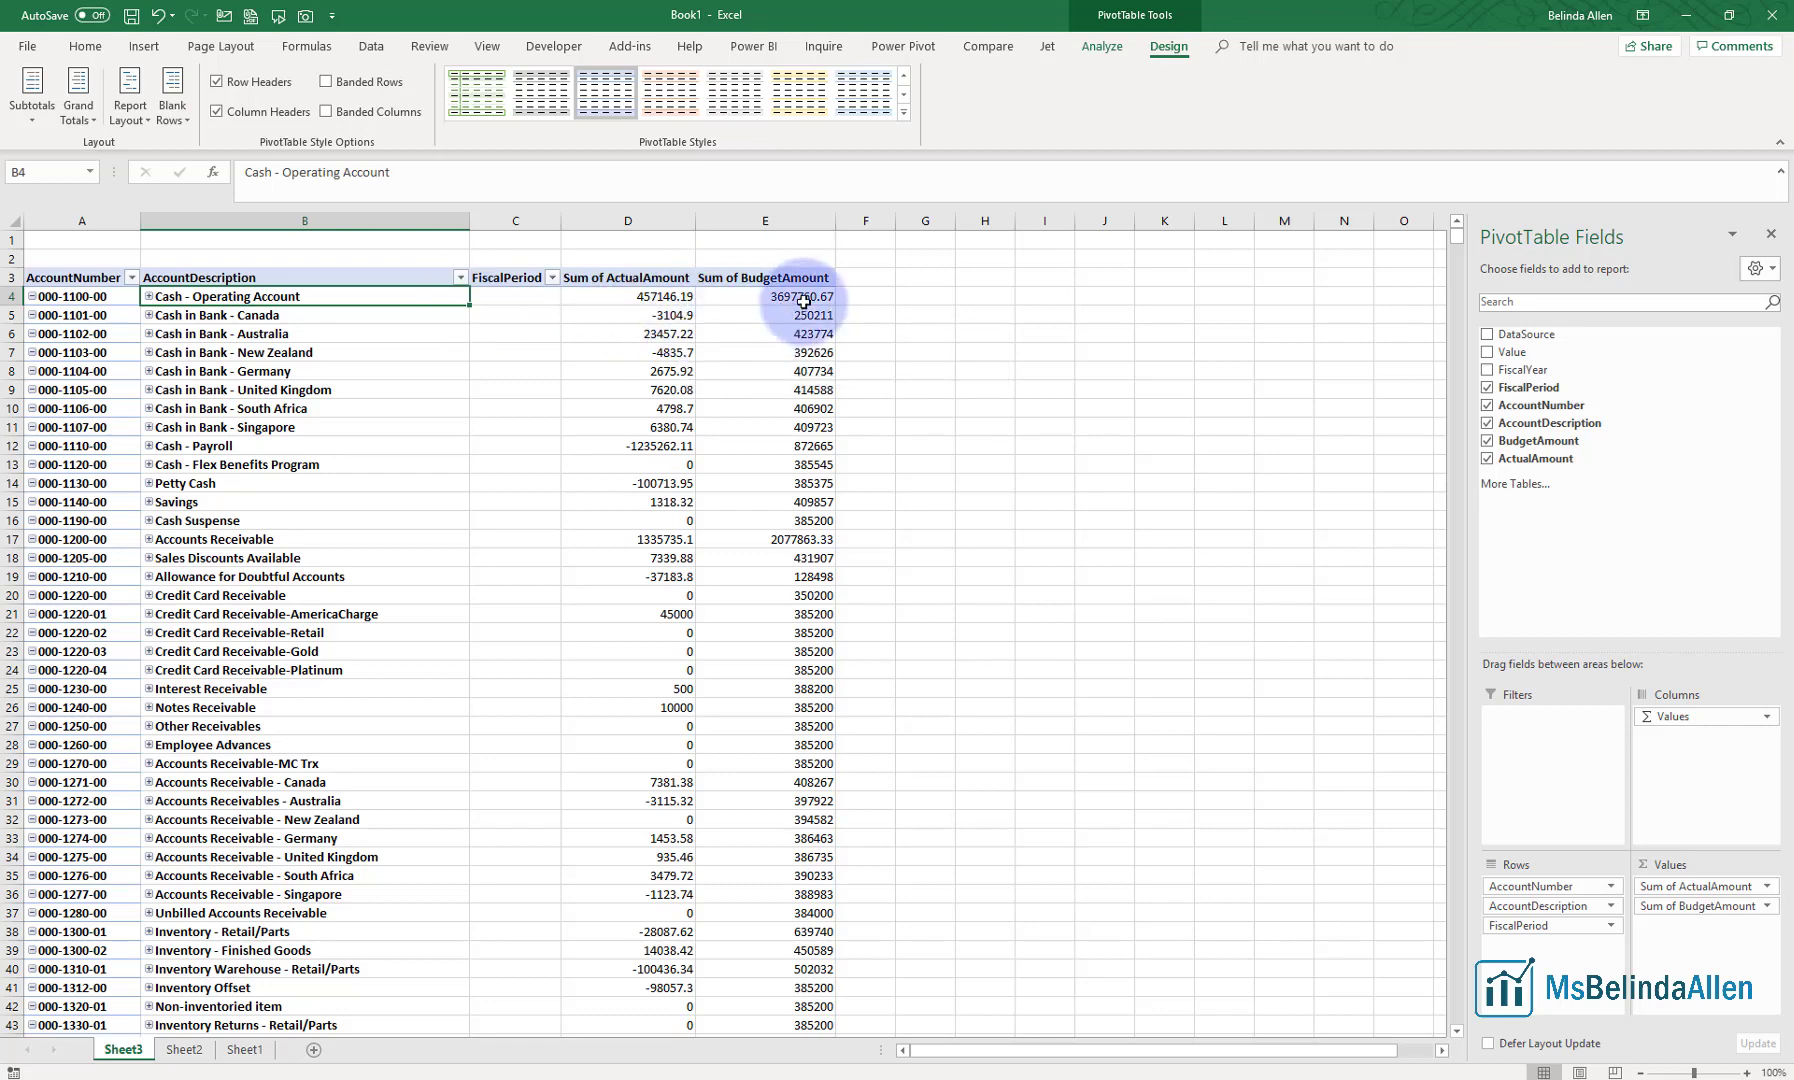
pyautogui.click(652, 299)
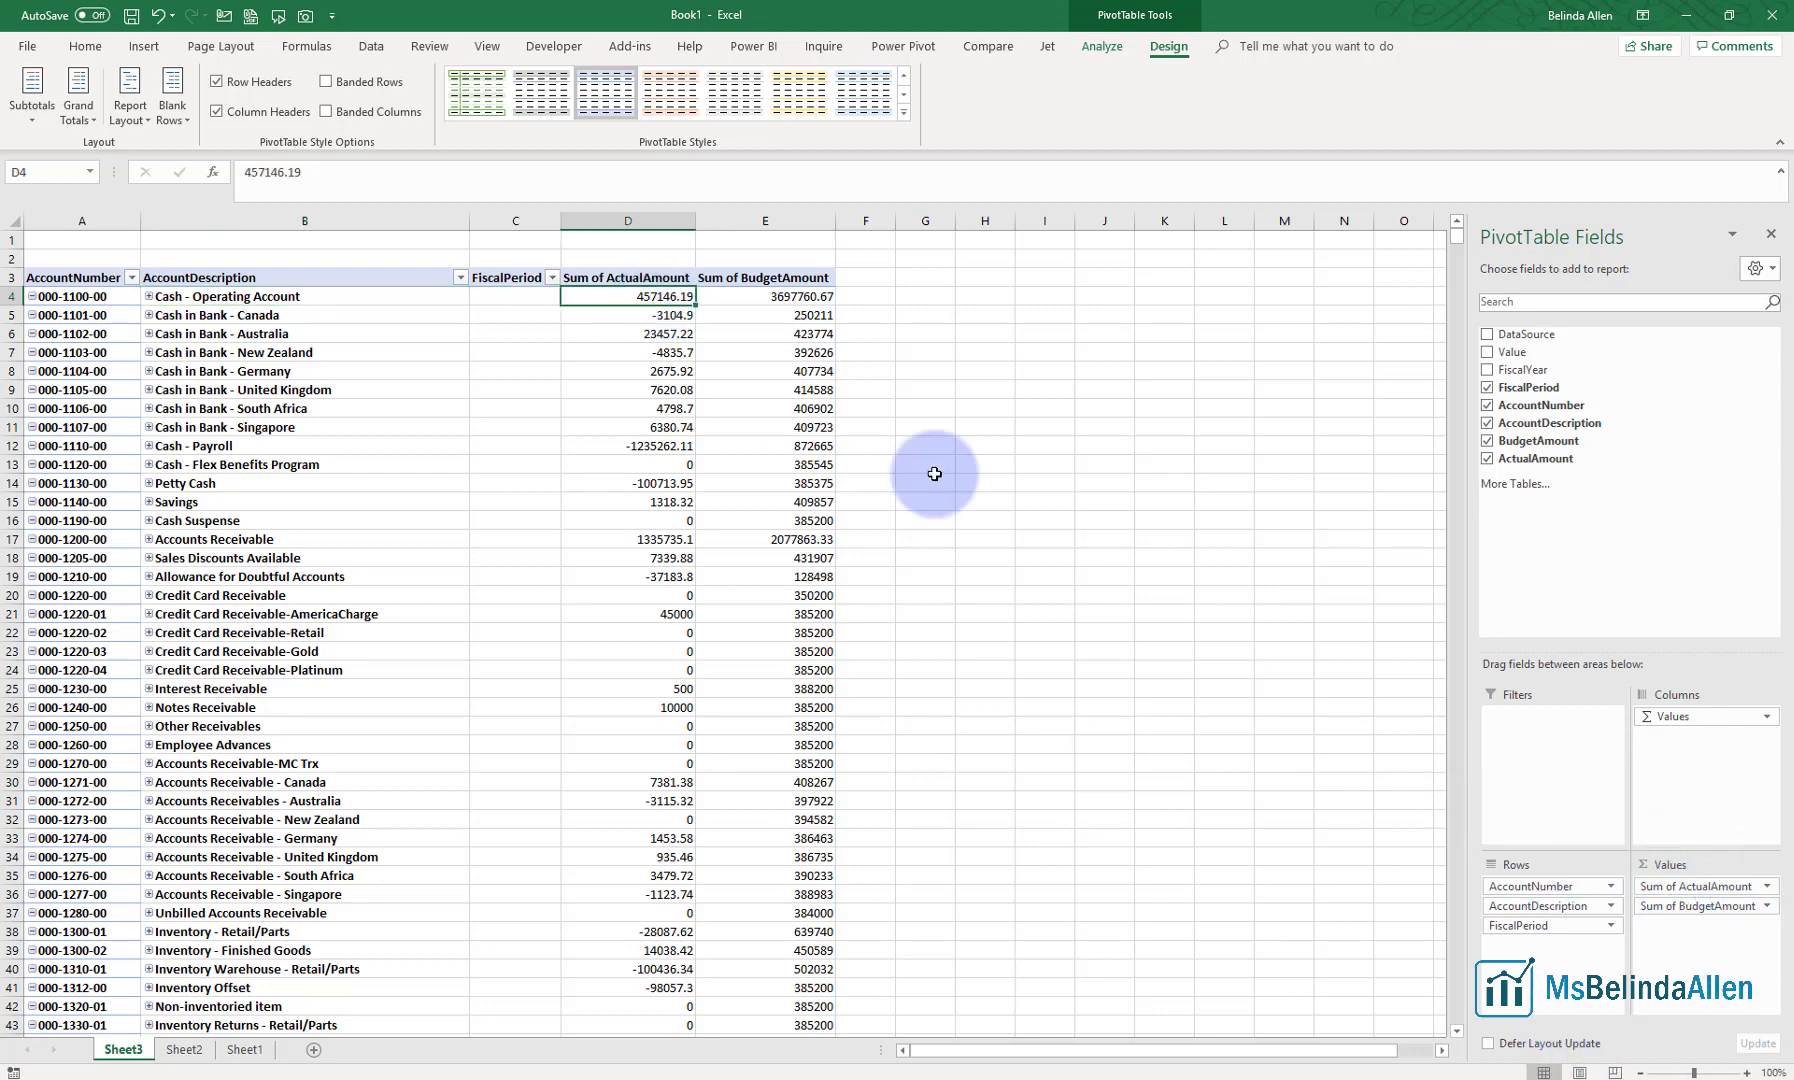
pyautogui.rightClick(628, 295)
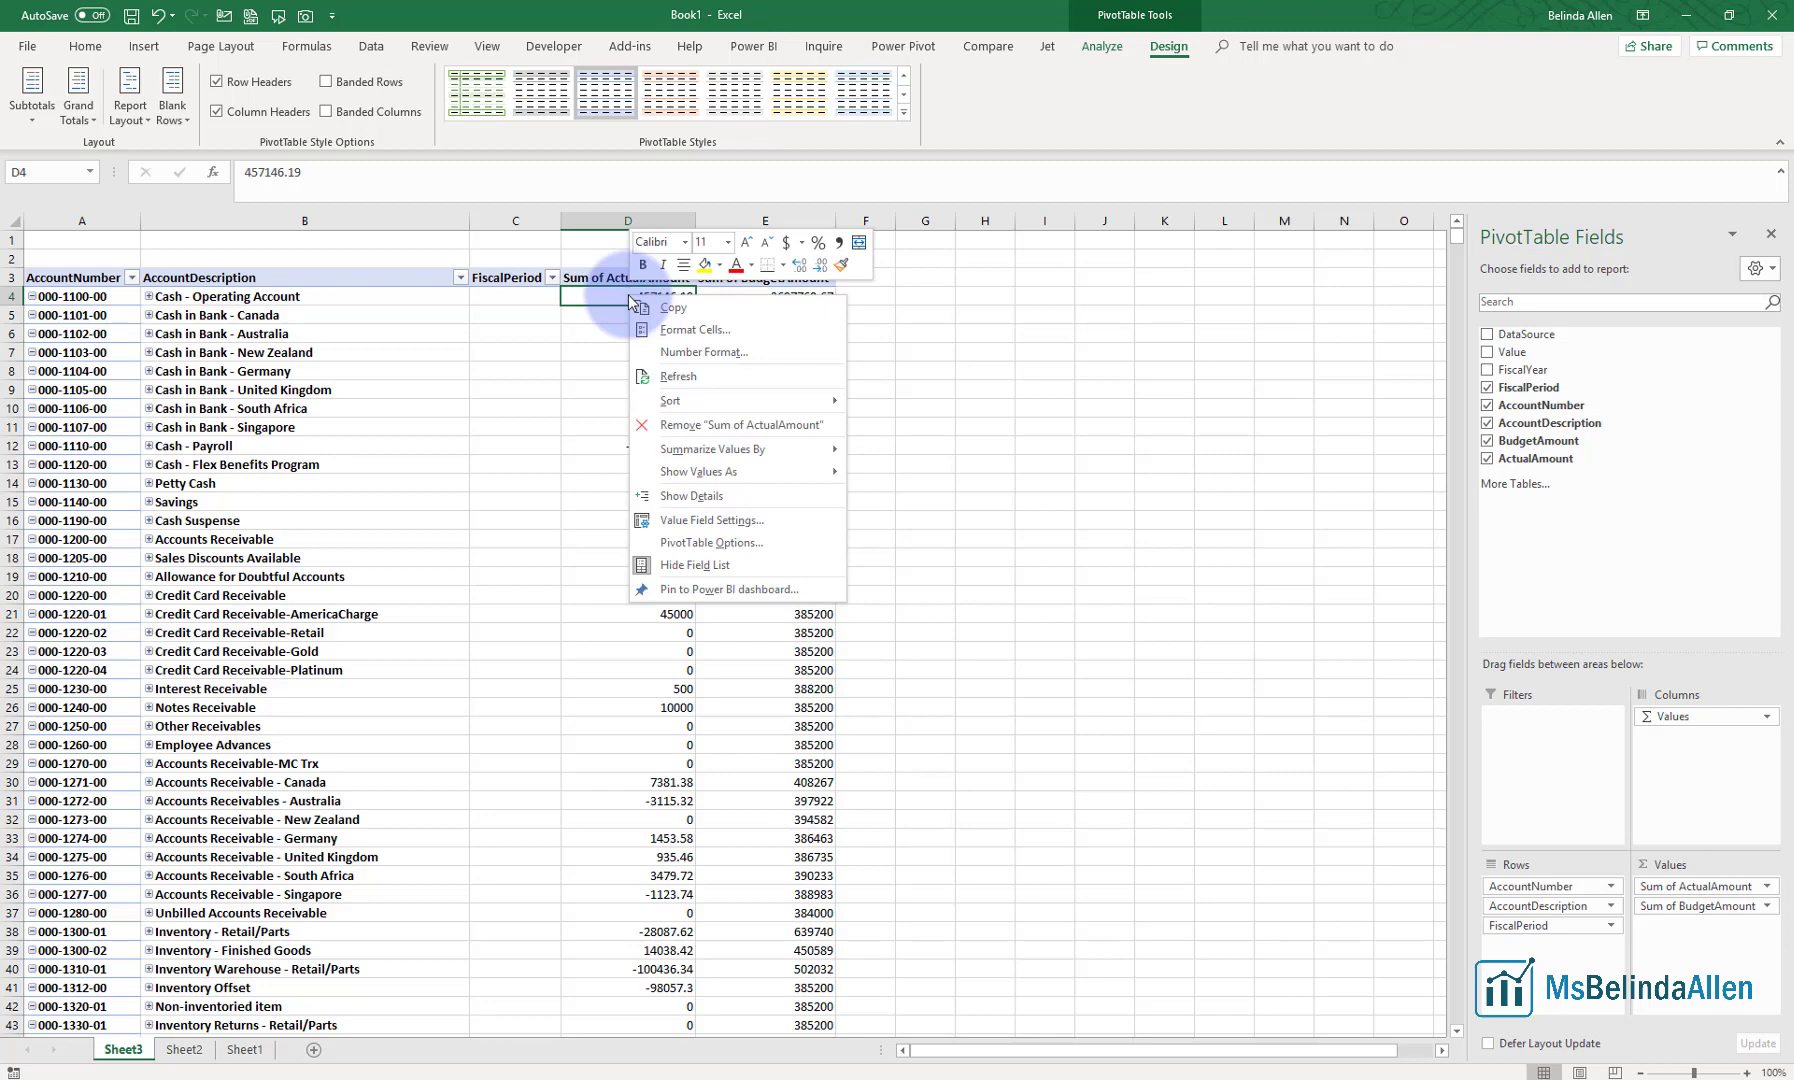
pyautogui.click(704, 520)
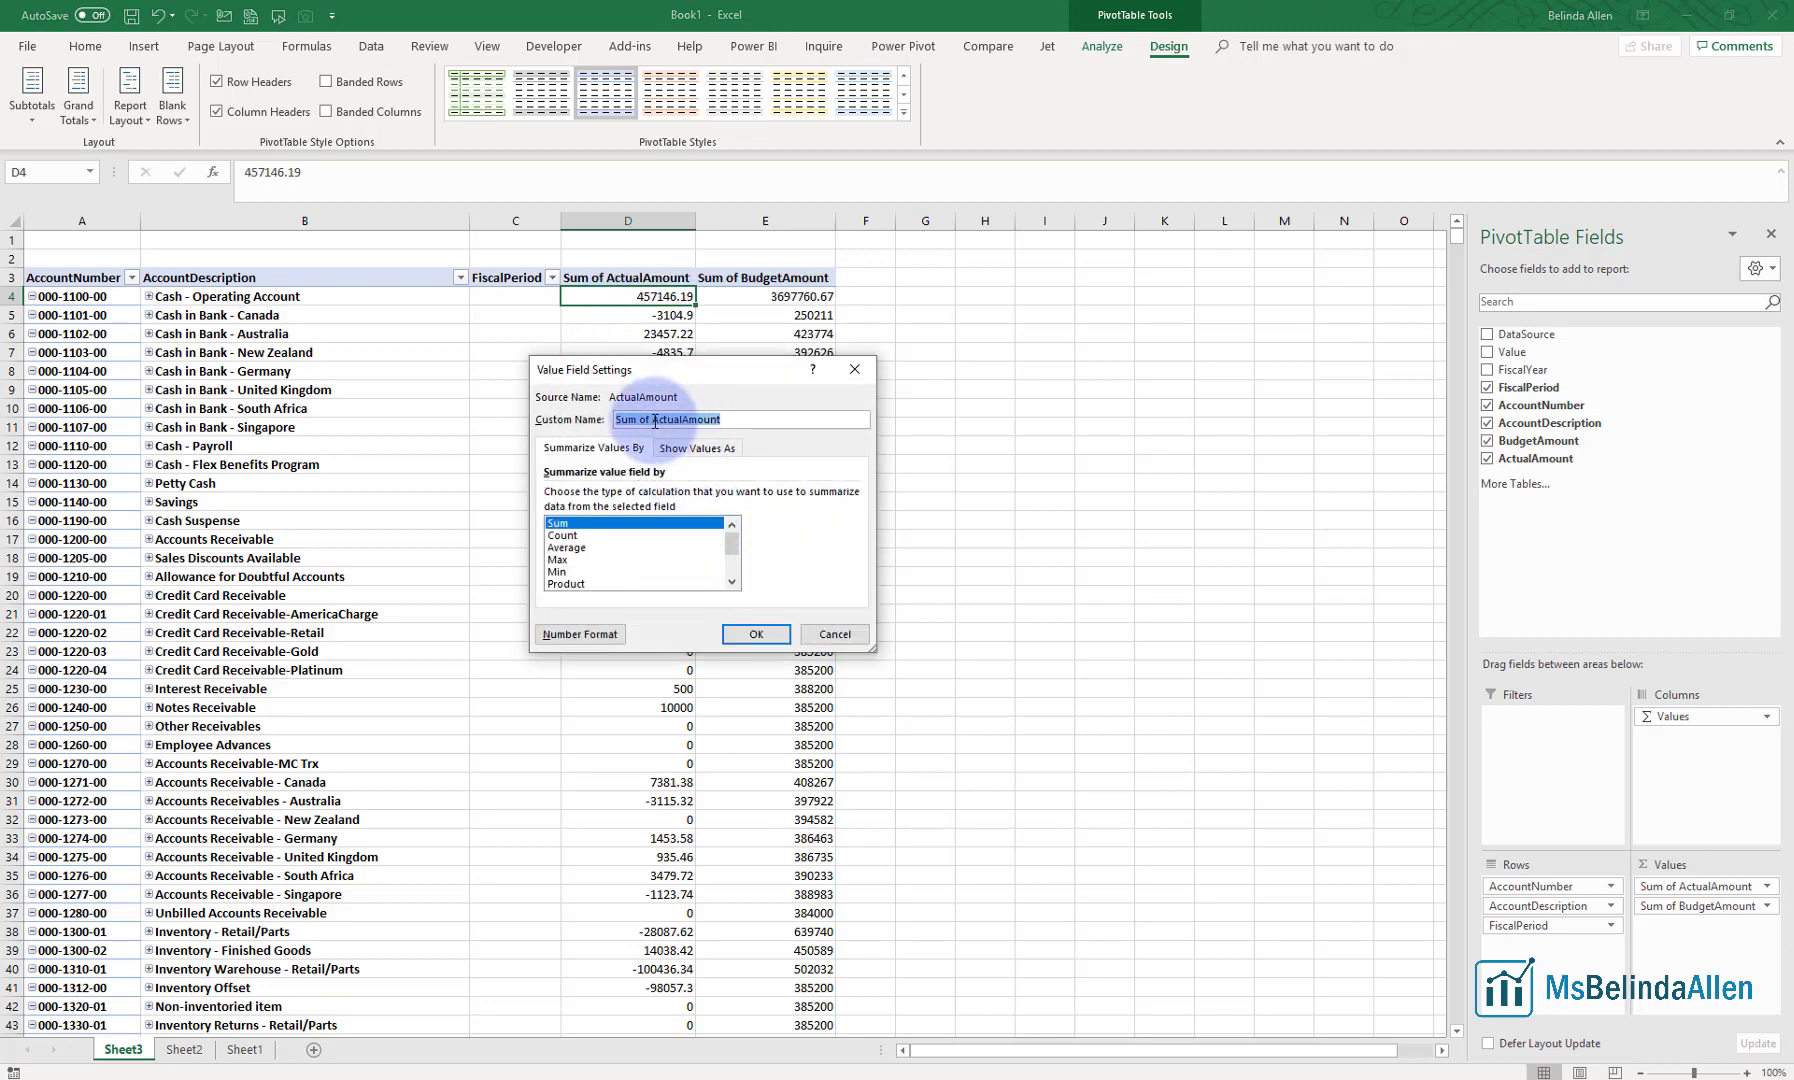
pyautogui.moveTo(652, 421); pyautogui.dragTo(567, 416)
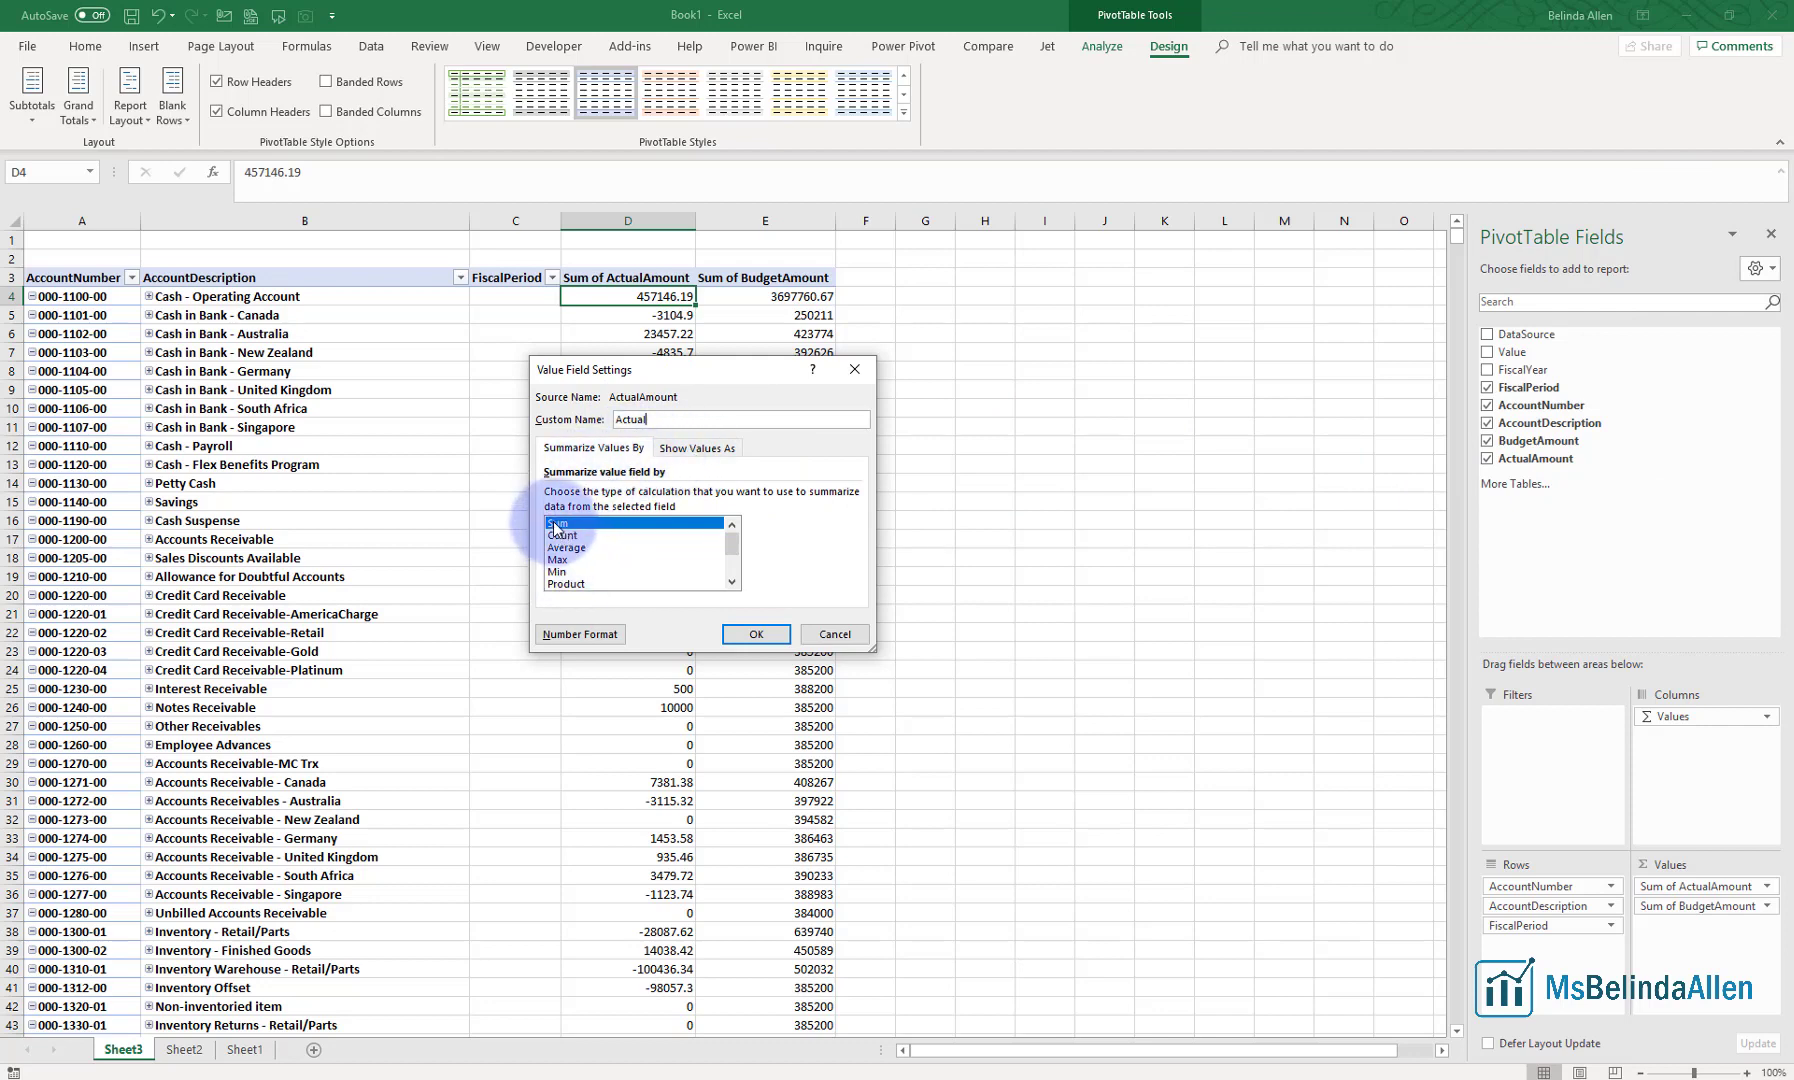
# Format the Actual value field as $ currency with two decimals and negatives in red parentheses, and apply the field settings
pyautogui.click(583, 634)
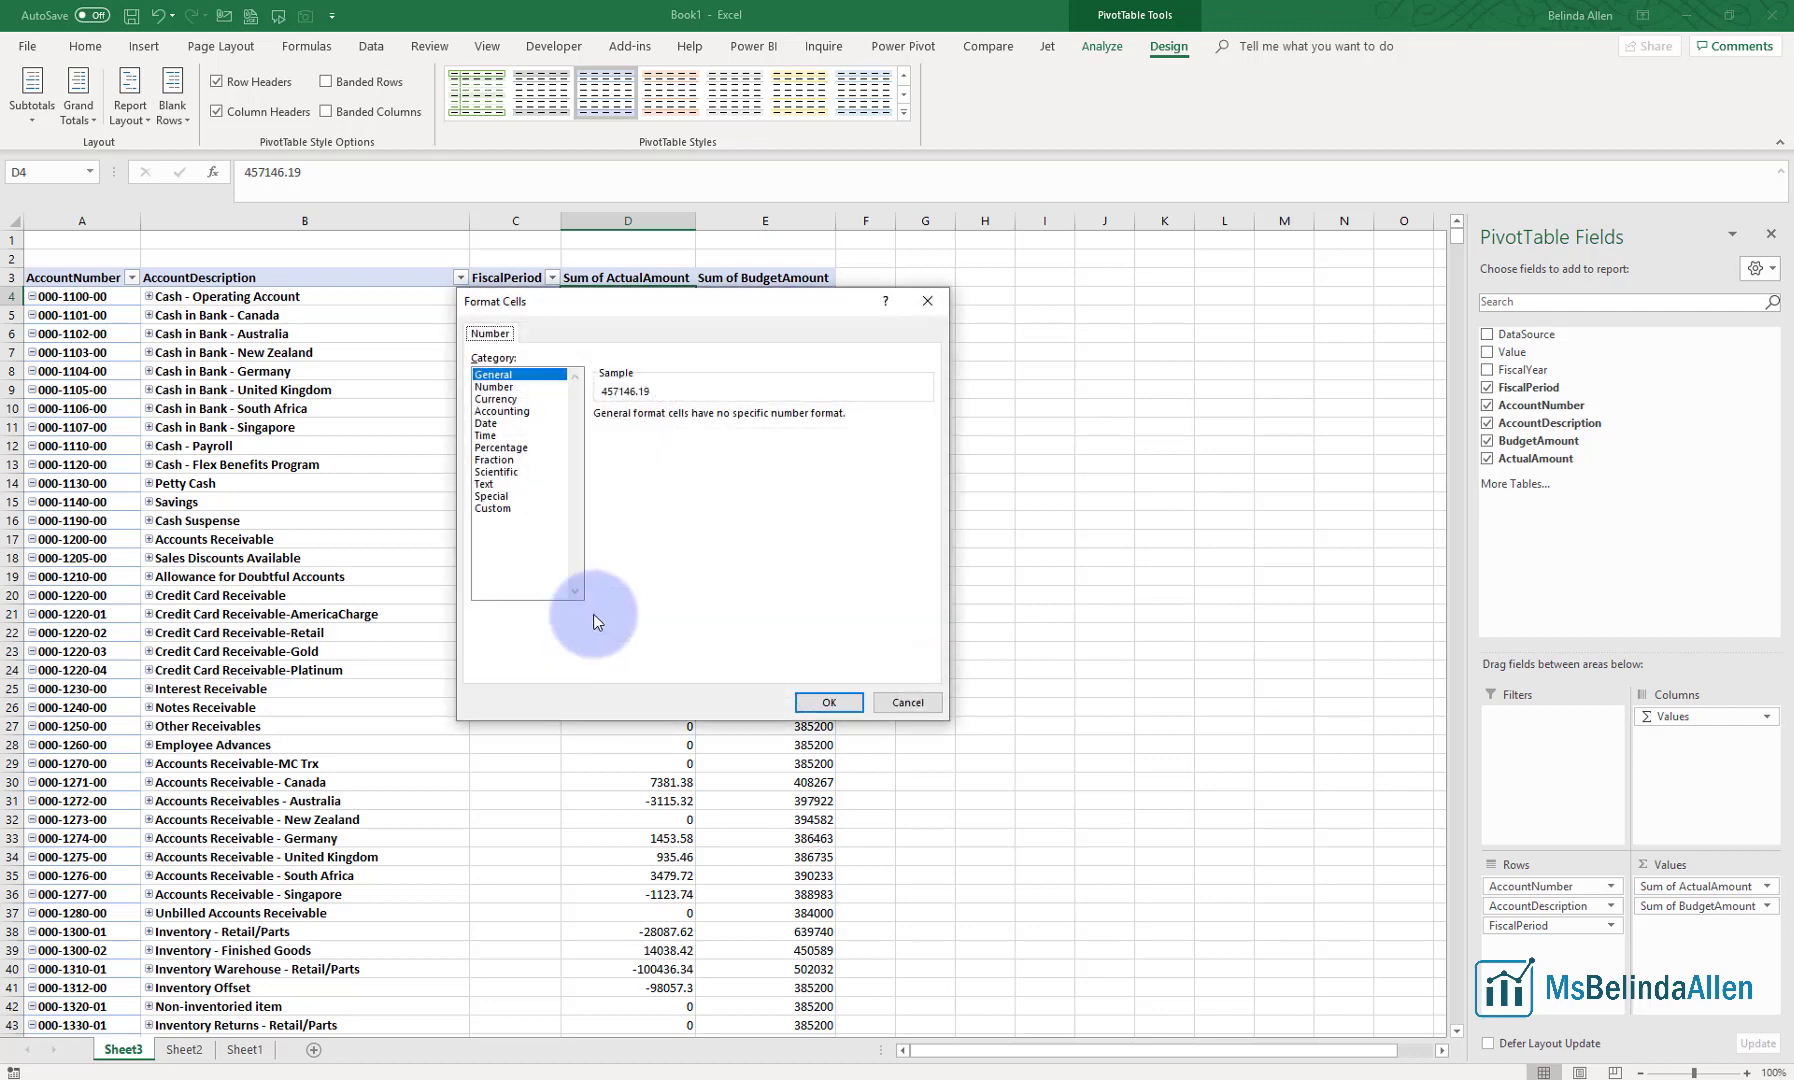
pyautogui.click(479, 400)
pyautogui.click(617, 511)
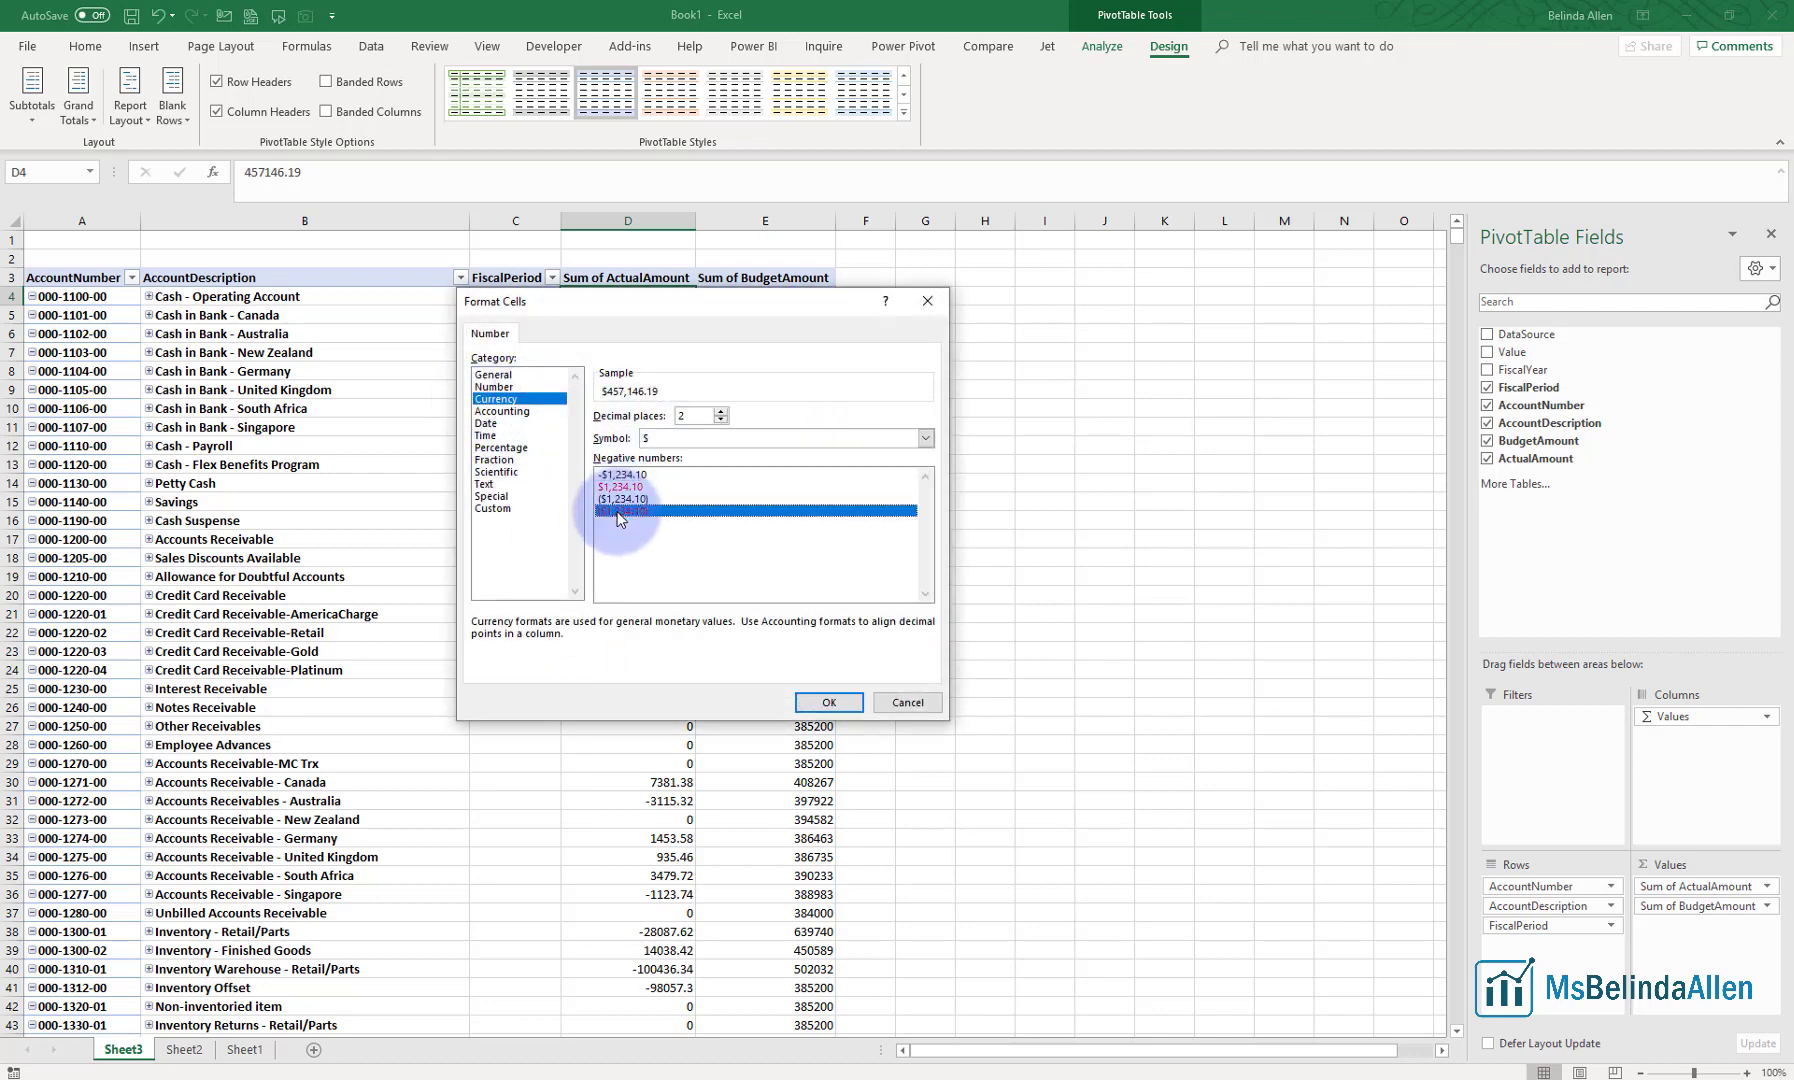
pyautogui.click(831, 704)
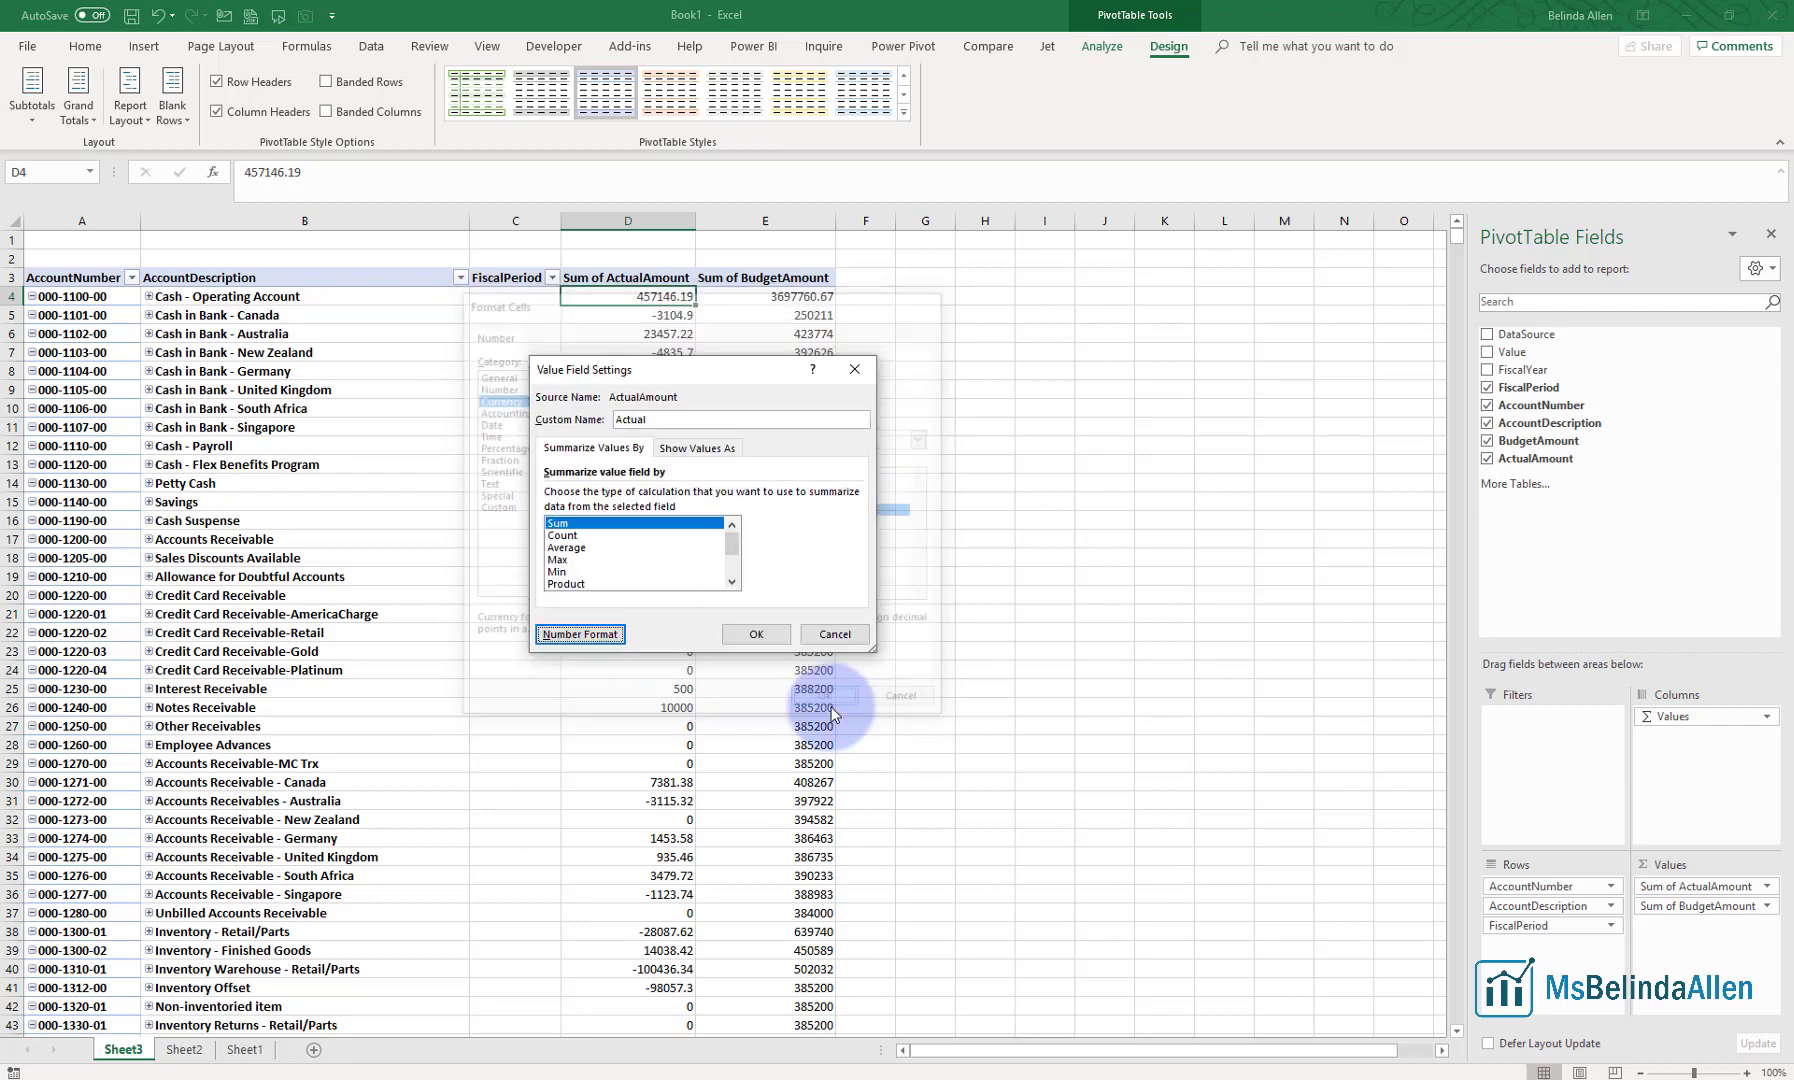
pyautogui.click(757, 635)
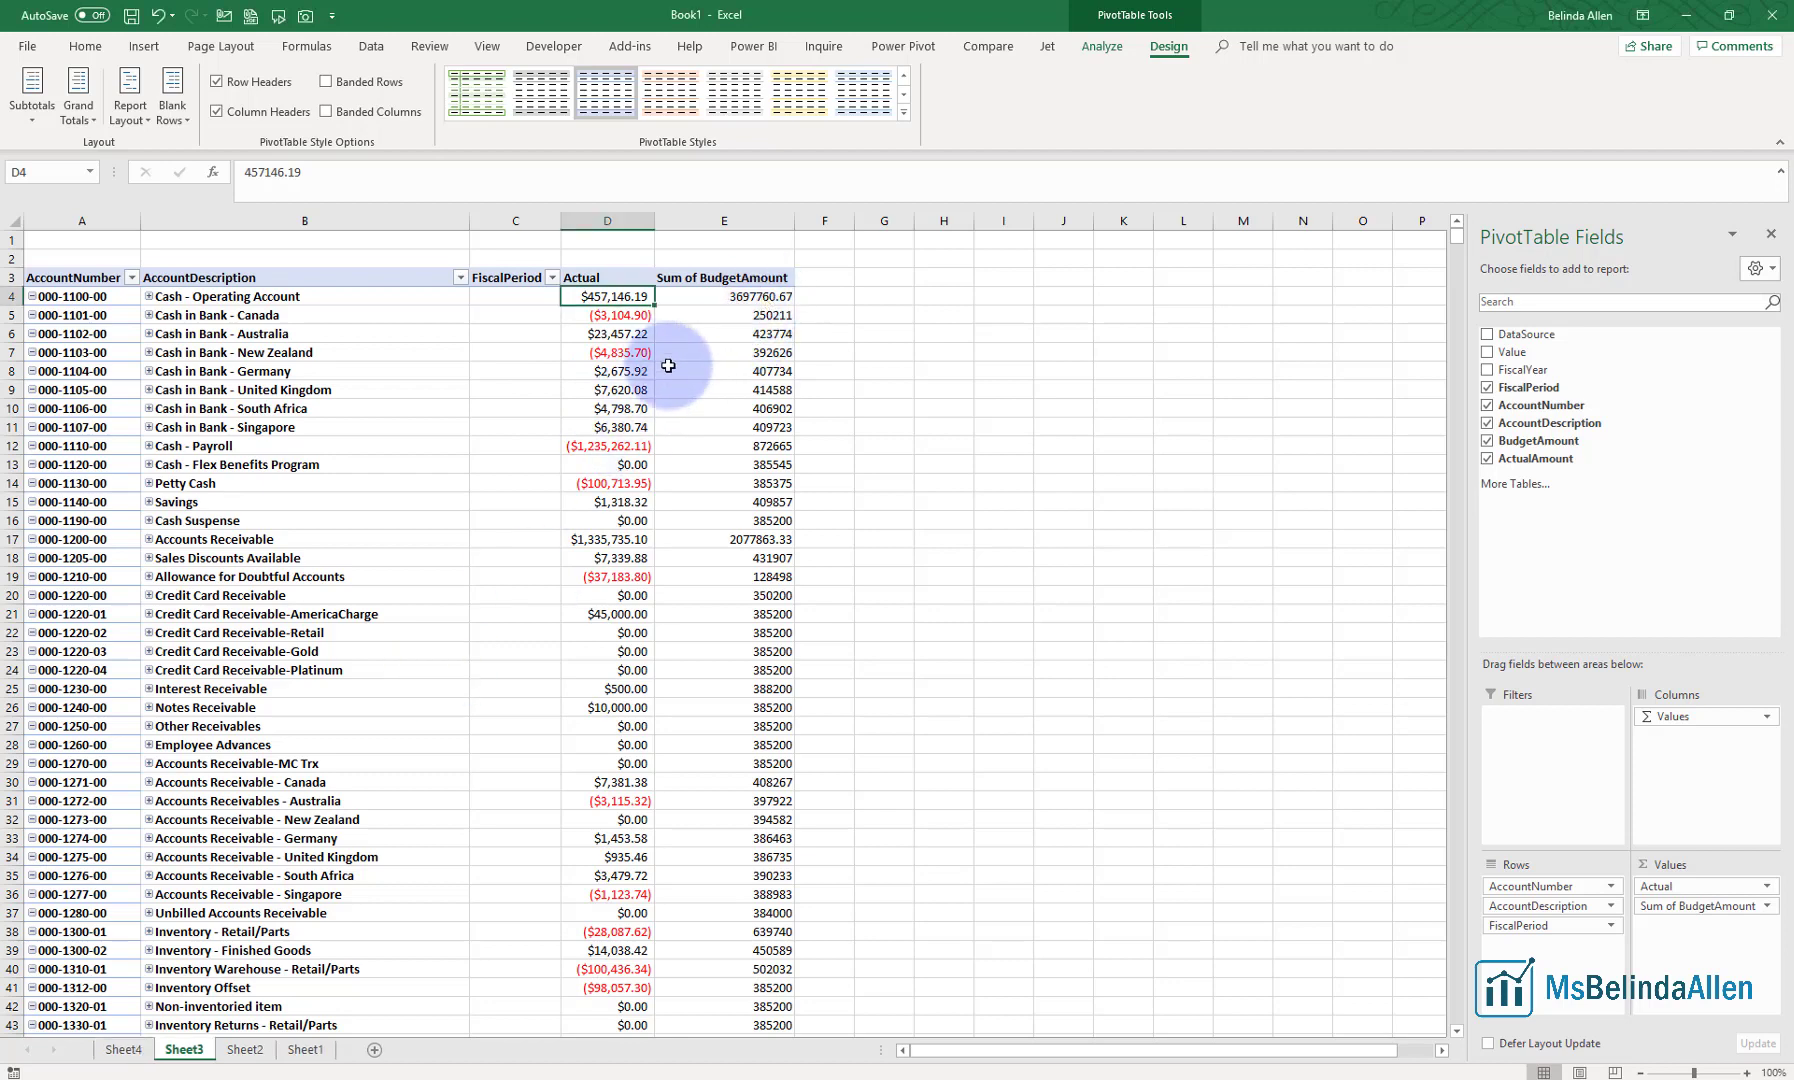
# Set the custom name of the Sum of BudgetAmount value field to Budget
pyautogui.rightClick(754, 297)
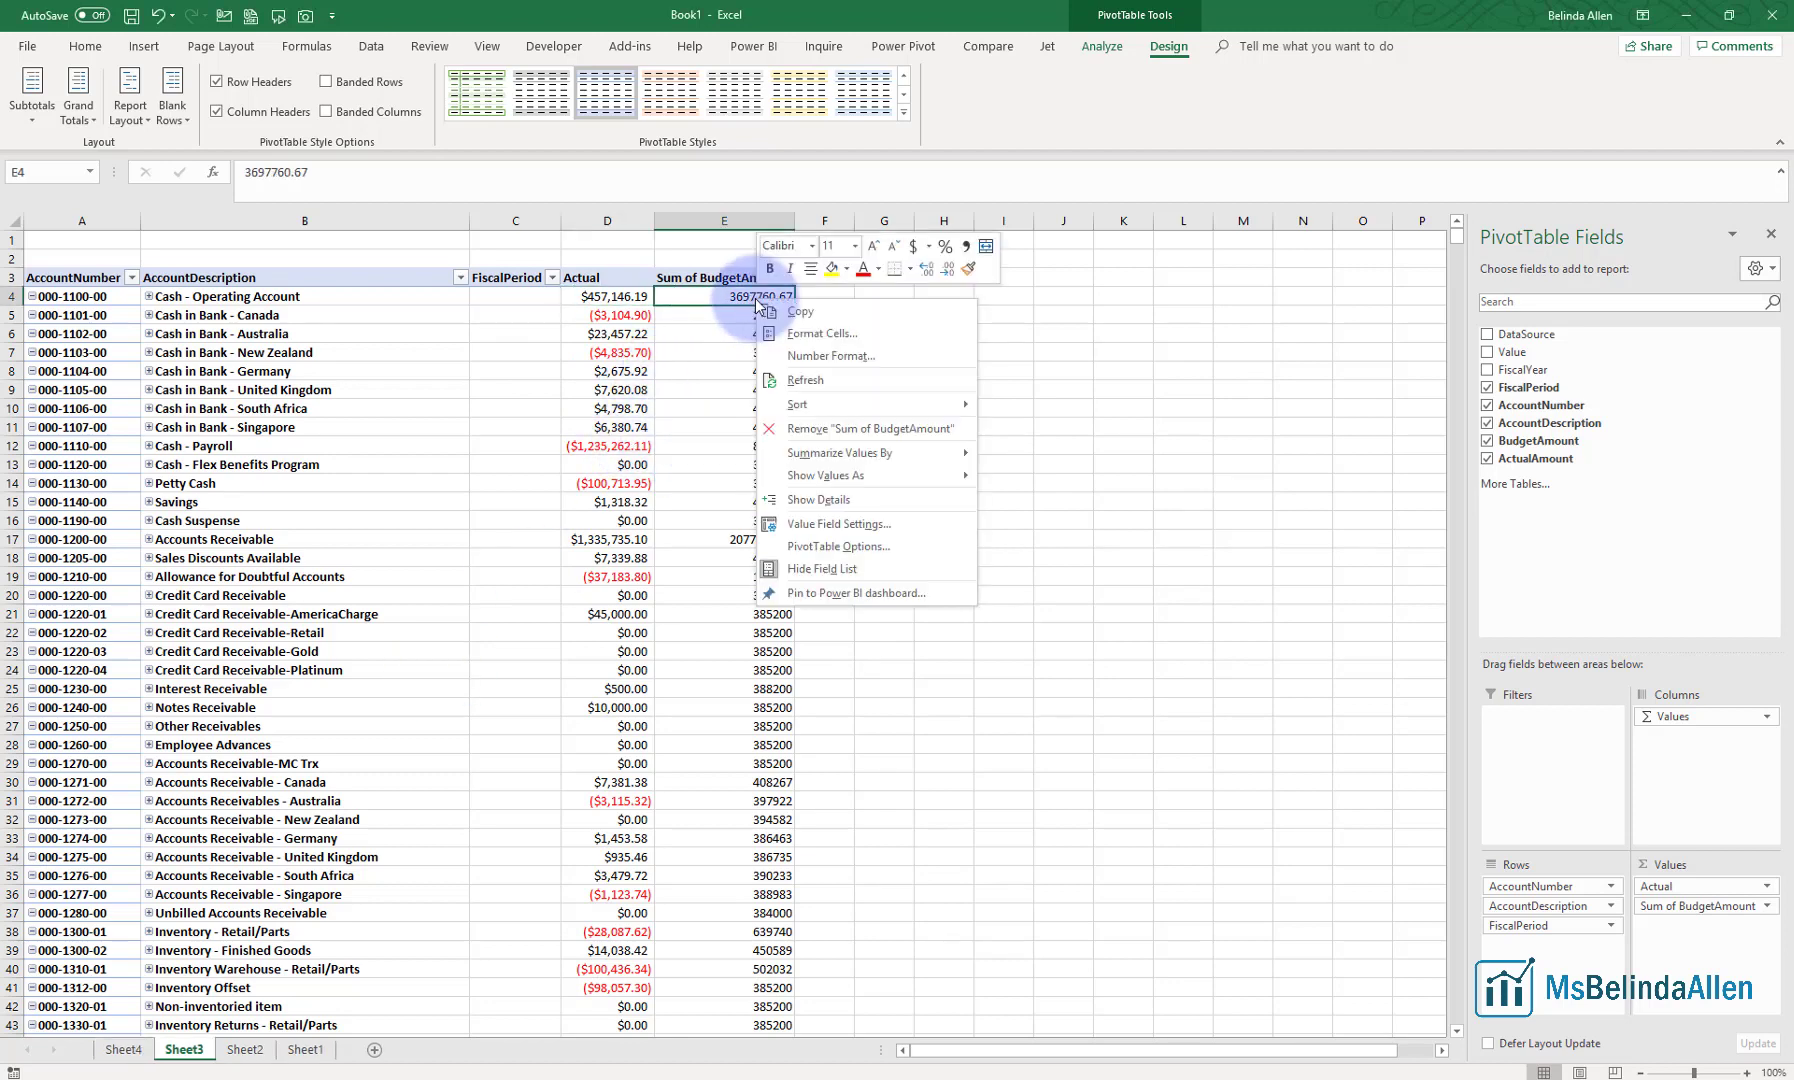
pyautogui.click(826, 526)
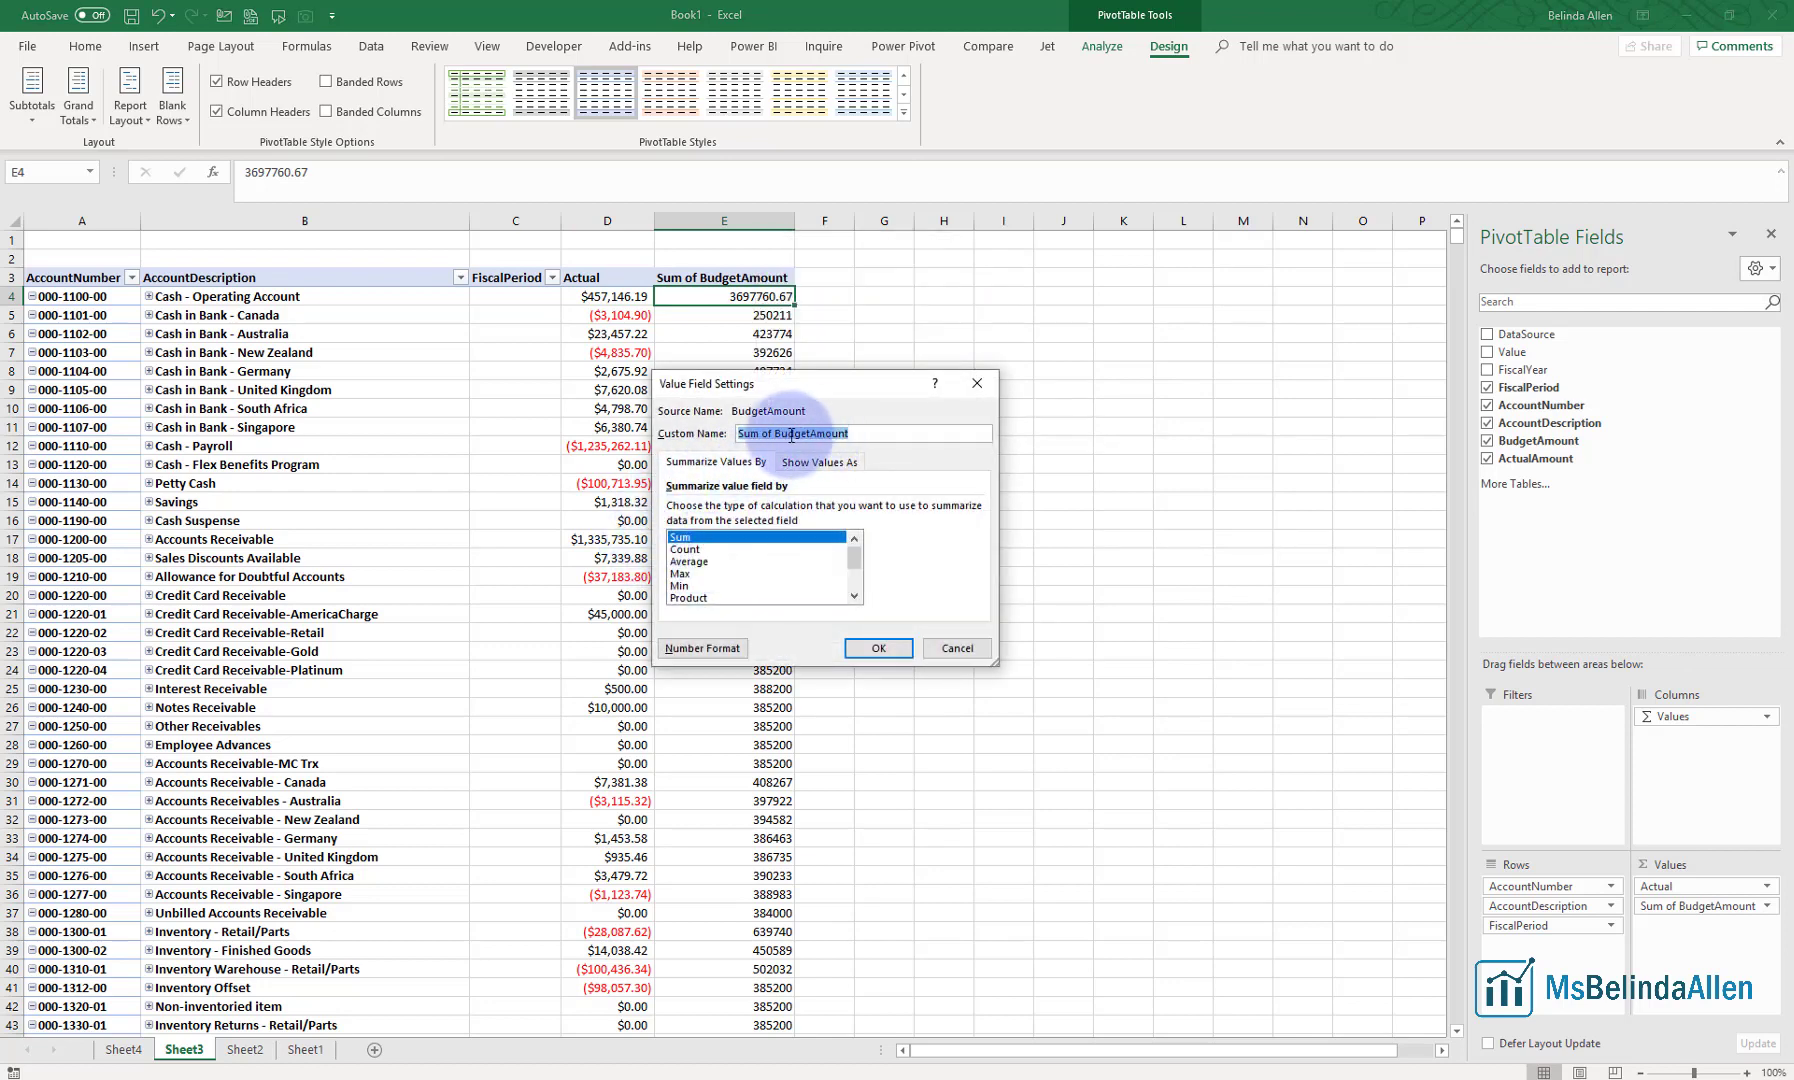
pyautogui.moveTo(777, 437); pyautogui.dragTo(586, 453)
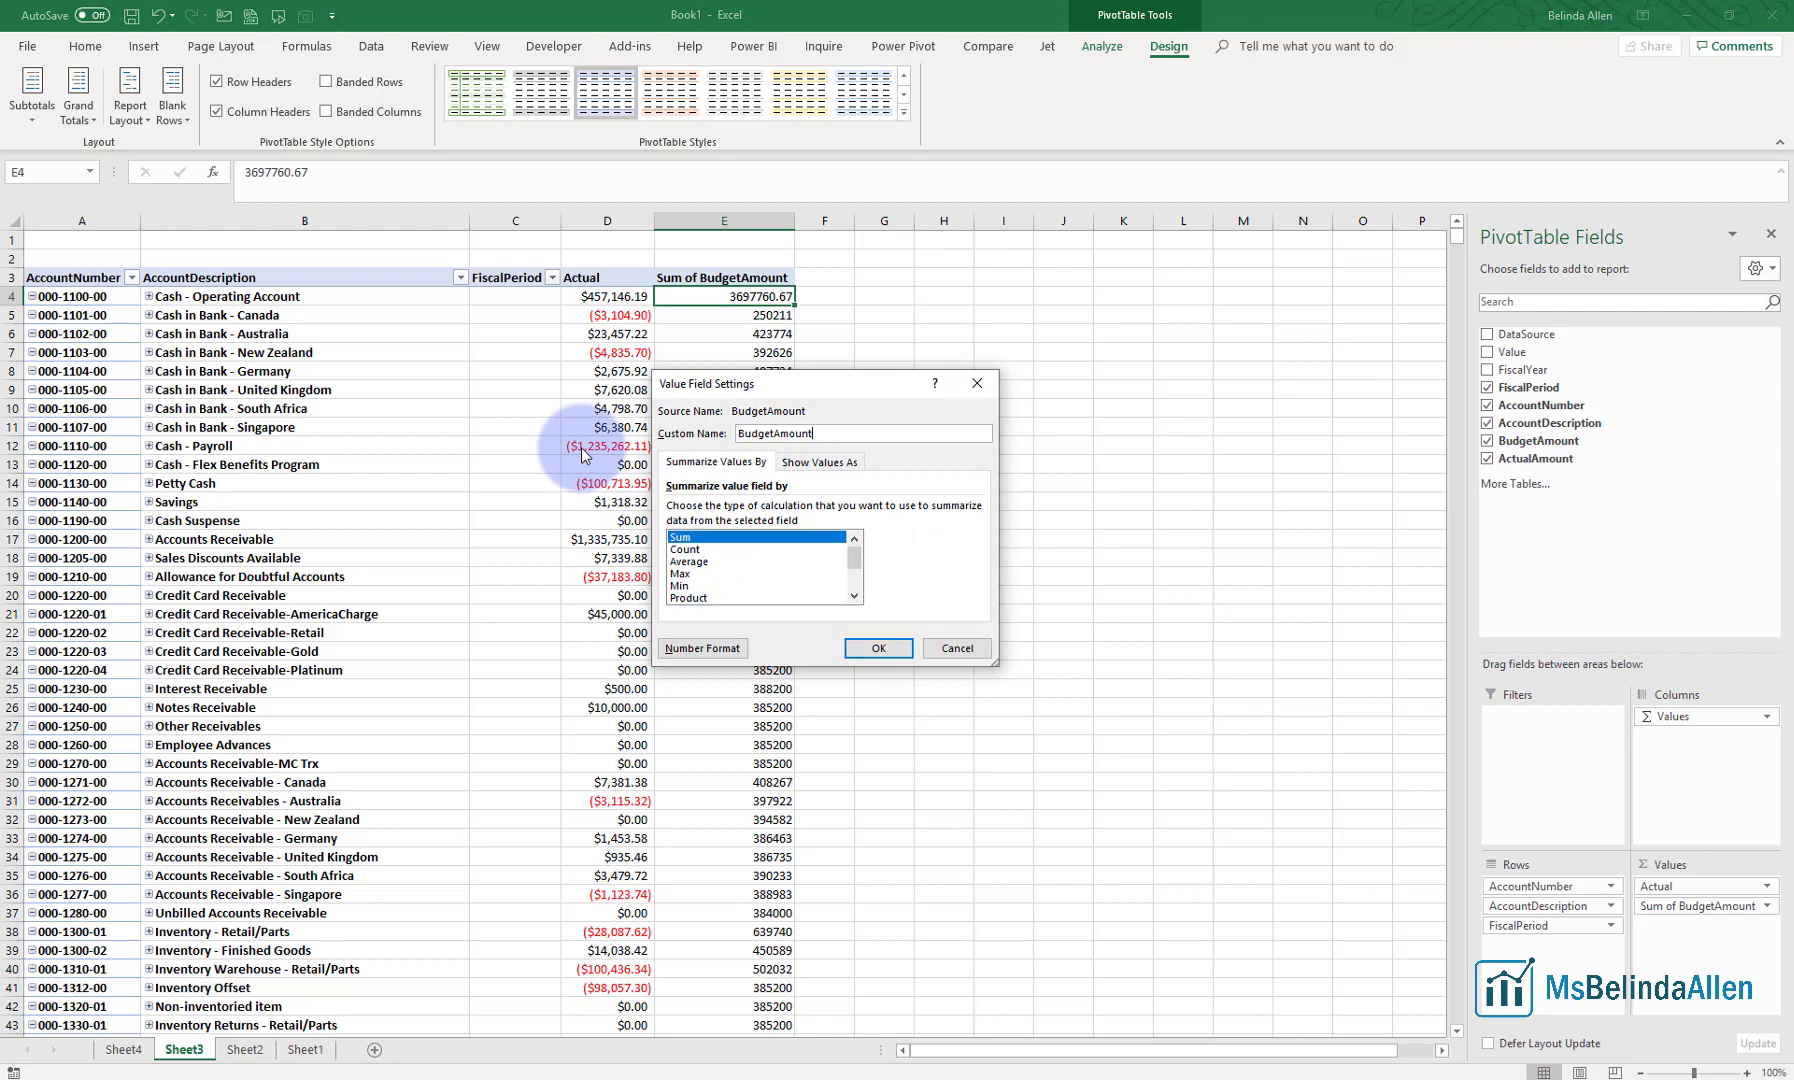
pyautogui.press('BackSpace')
pyautogui.press('BackSpace')
pyautogui.press('BackSpace')
pyautogui.press('BackSpace')
pyautogui.press('BackSpace')
pyautogui.press('BackSpace')
# Format the Budget value field as $ currency with two decimals and negatives in red parentheses, and apply the field settings
pyautogui.click(702, 648)
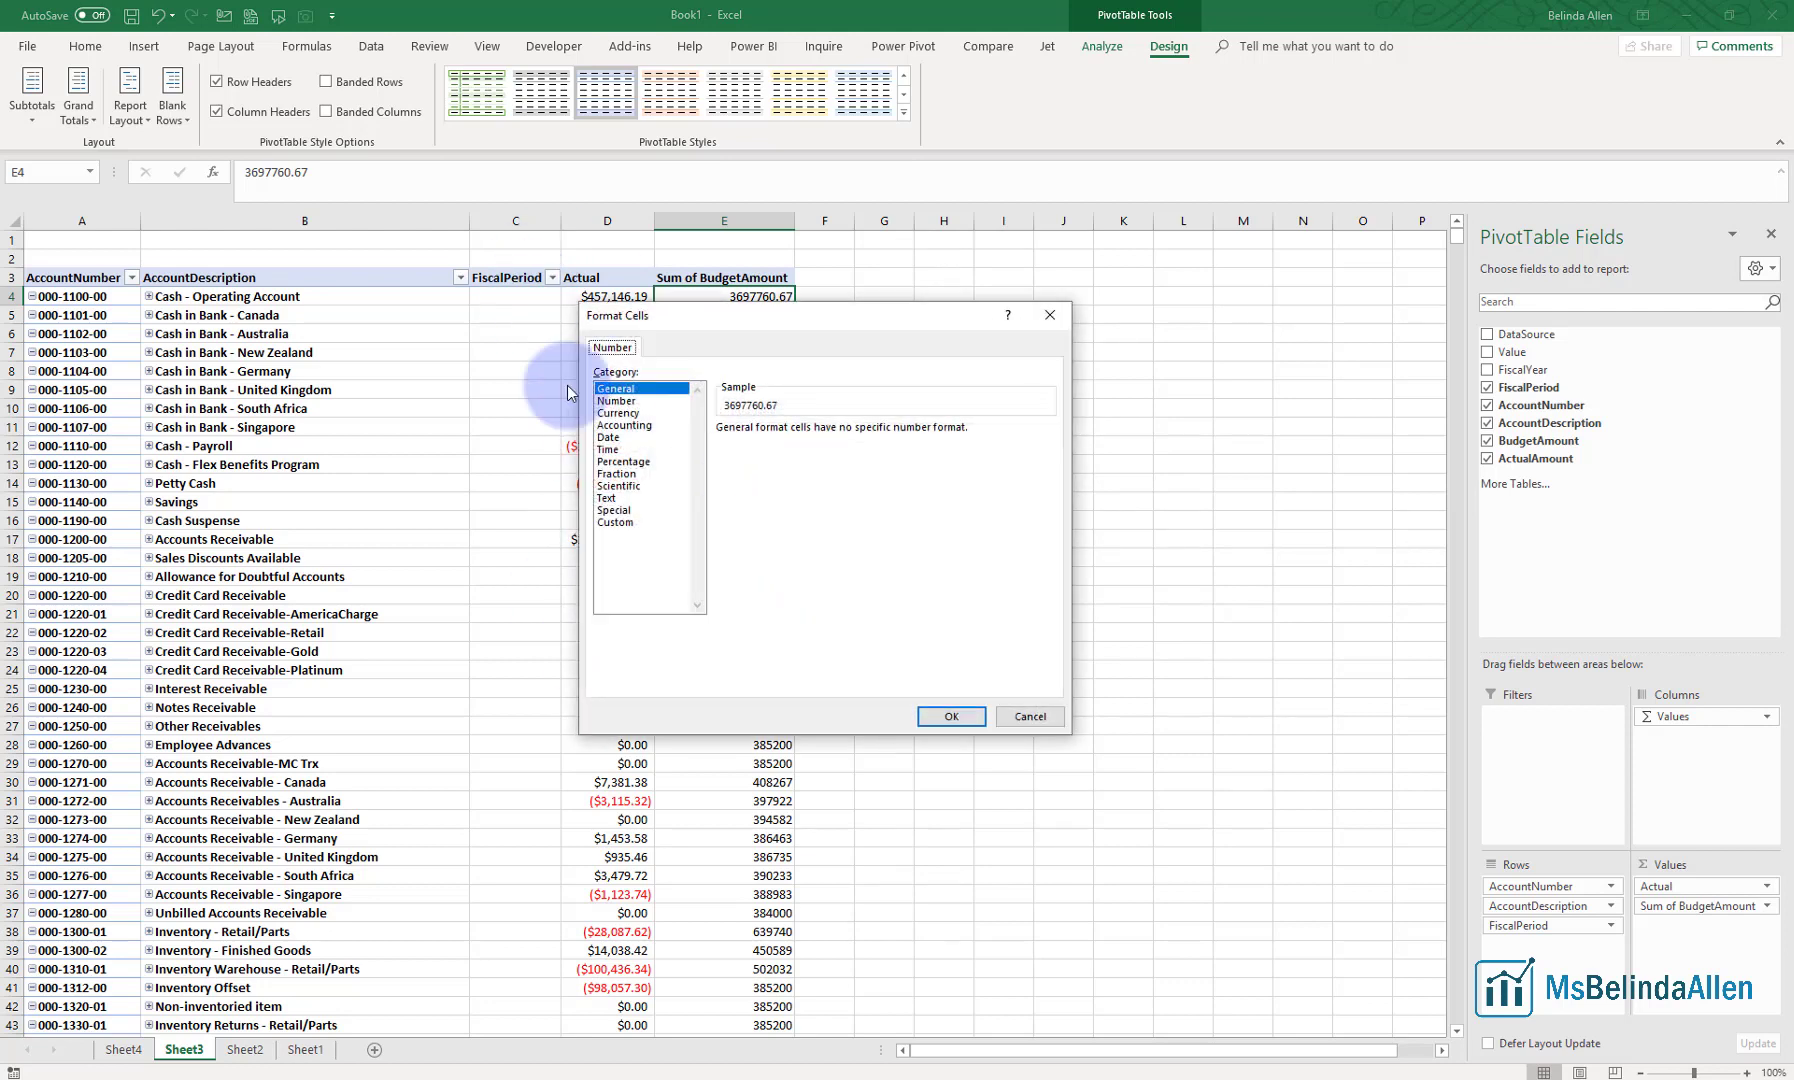
pyautogui.click(620, 413)
pyautogui.click(739, 525)
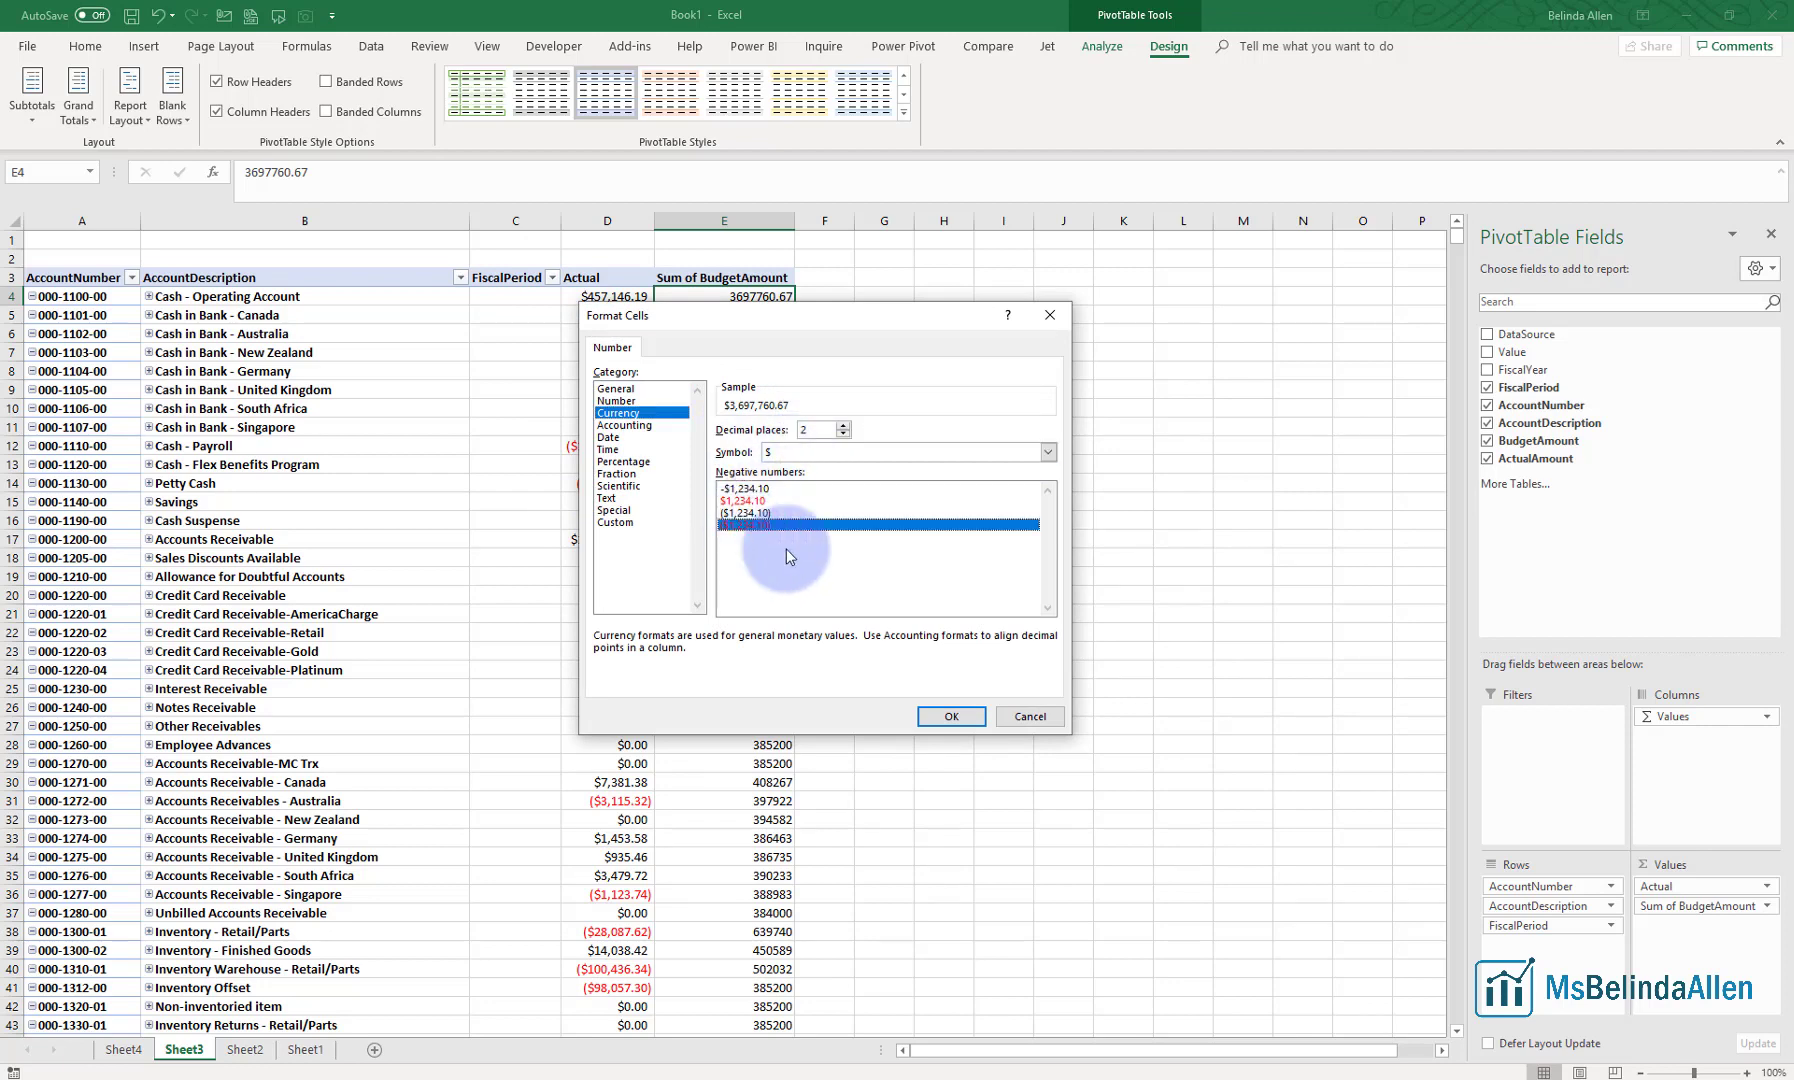
pyautogui.click(952, 717)
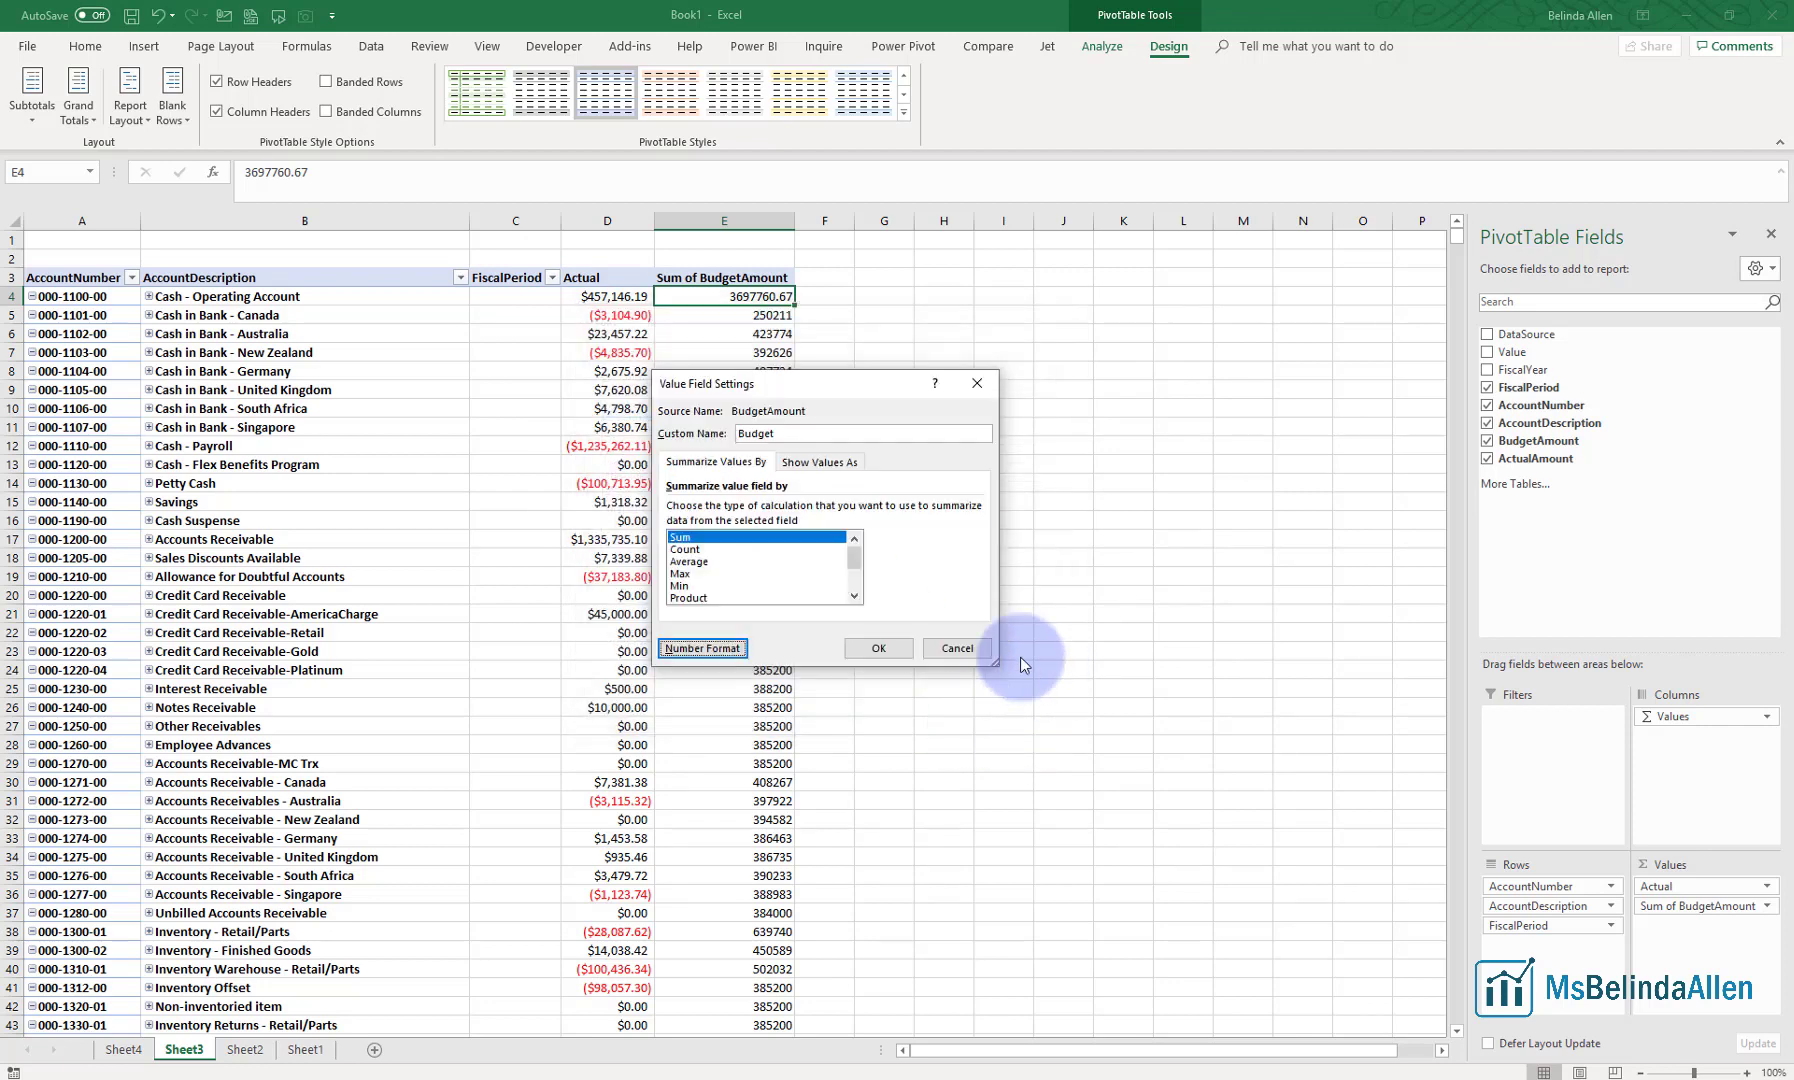
pyautogui.click(898, 648)
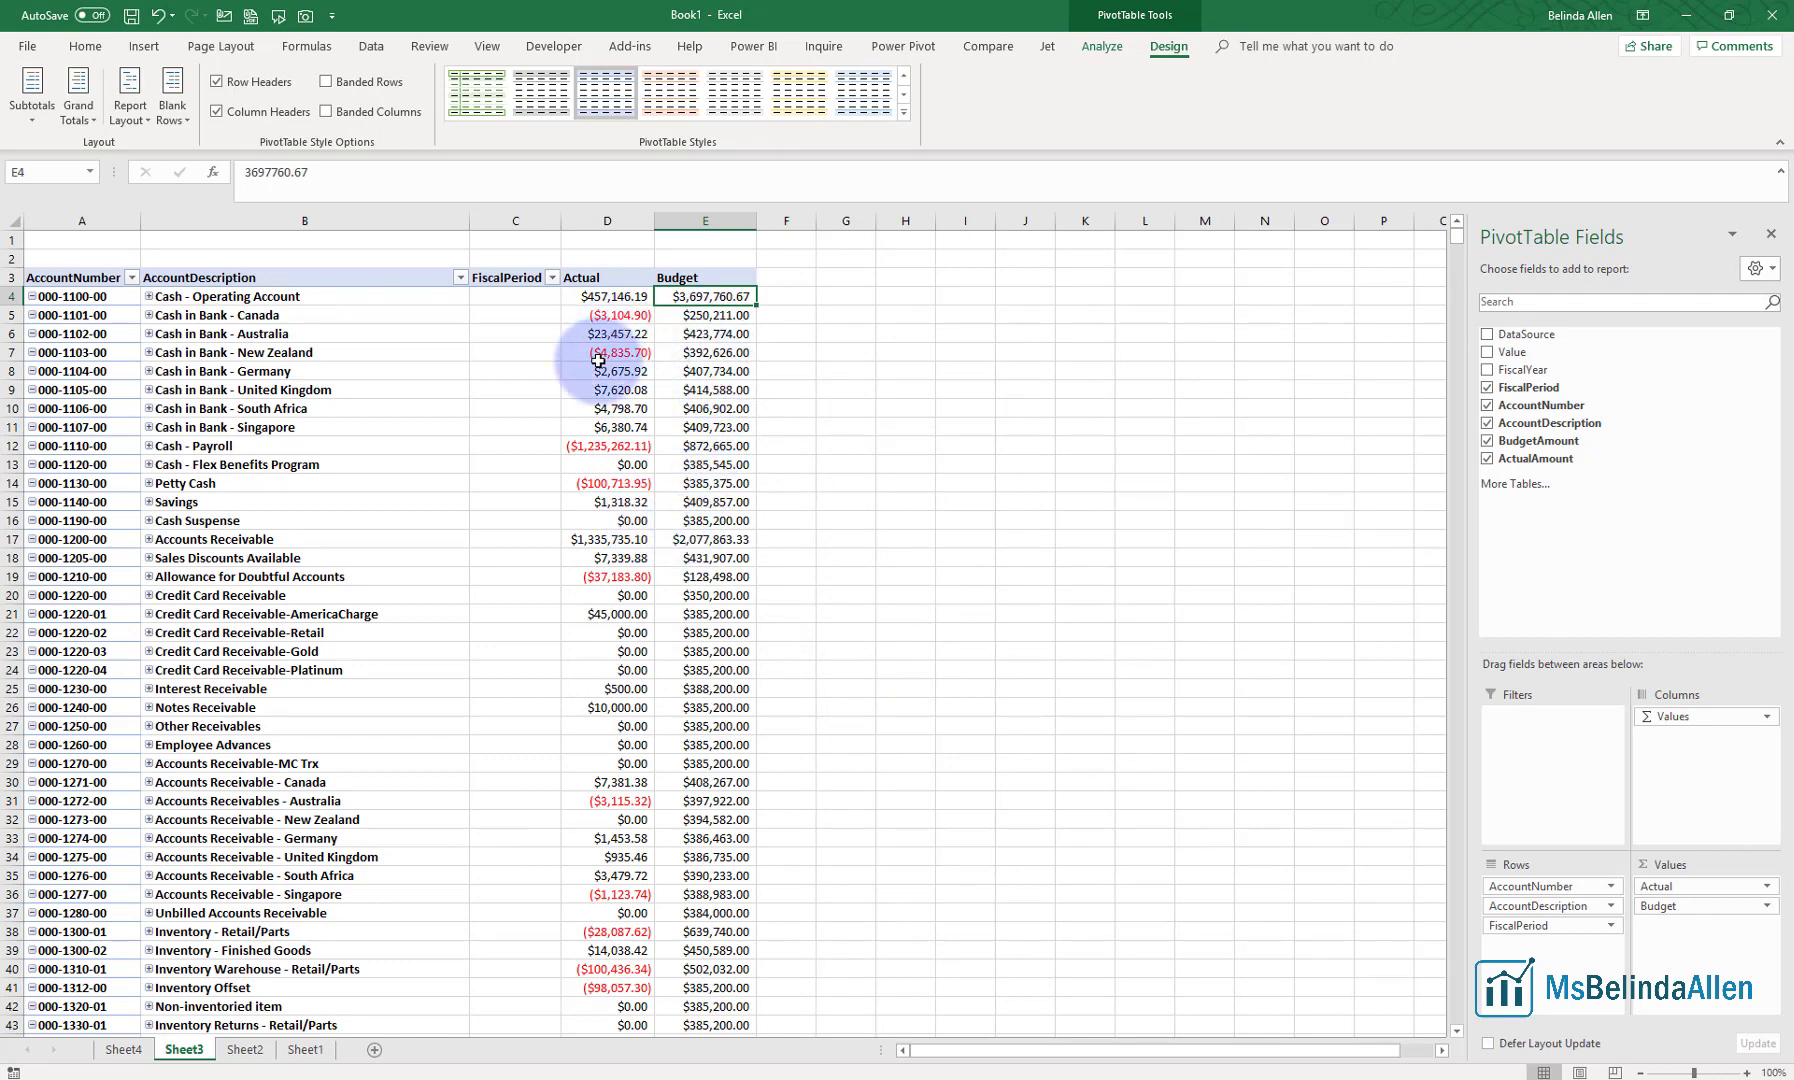
# Expand Cash - Operating Account to its fiscal periods and add a calculated field named Variance with the formula = ActualAmount - BudgetAmount
pyautogui.moveTo(598, 360)
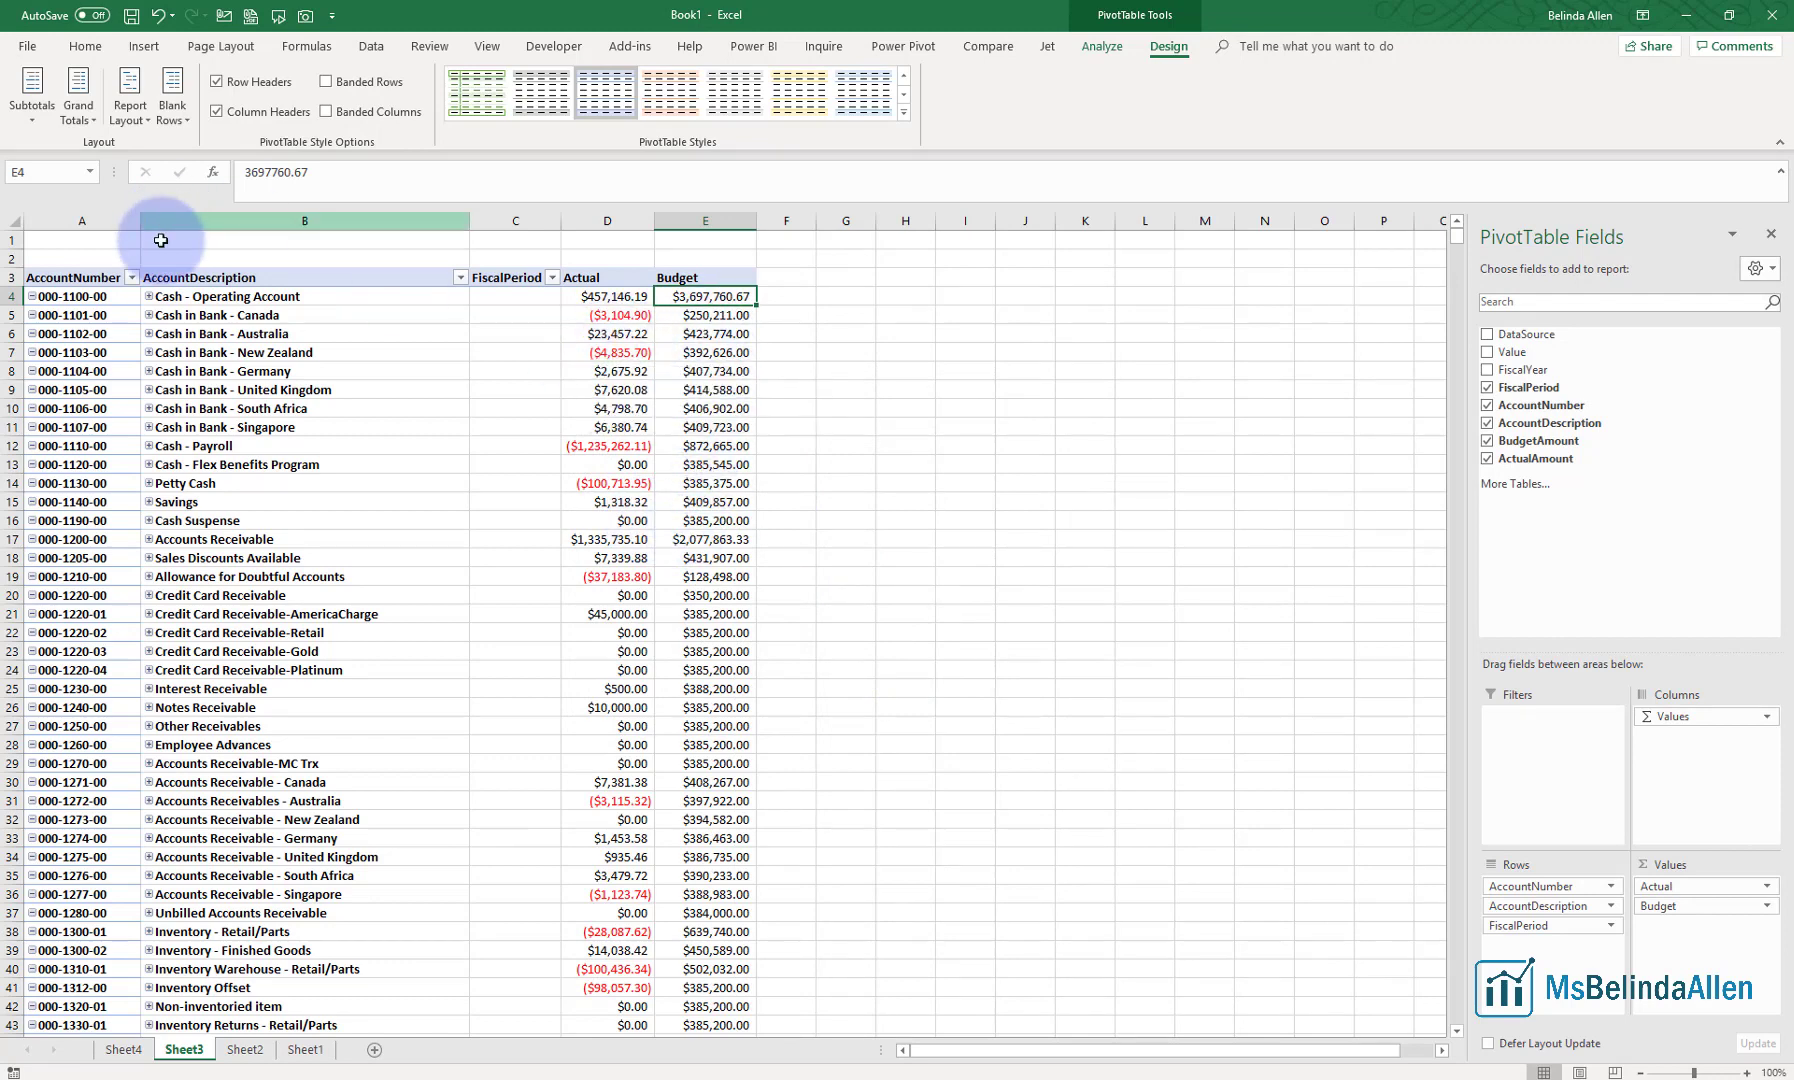
pyautogui.click(149, 297)
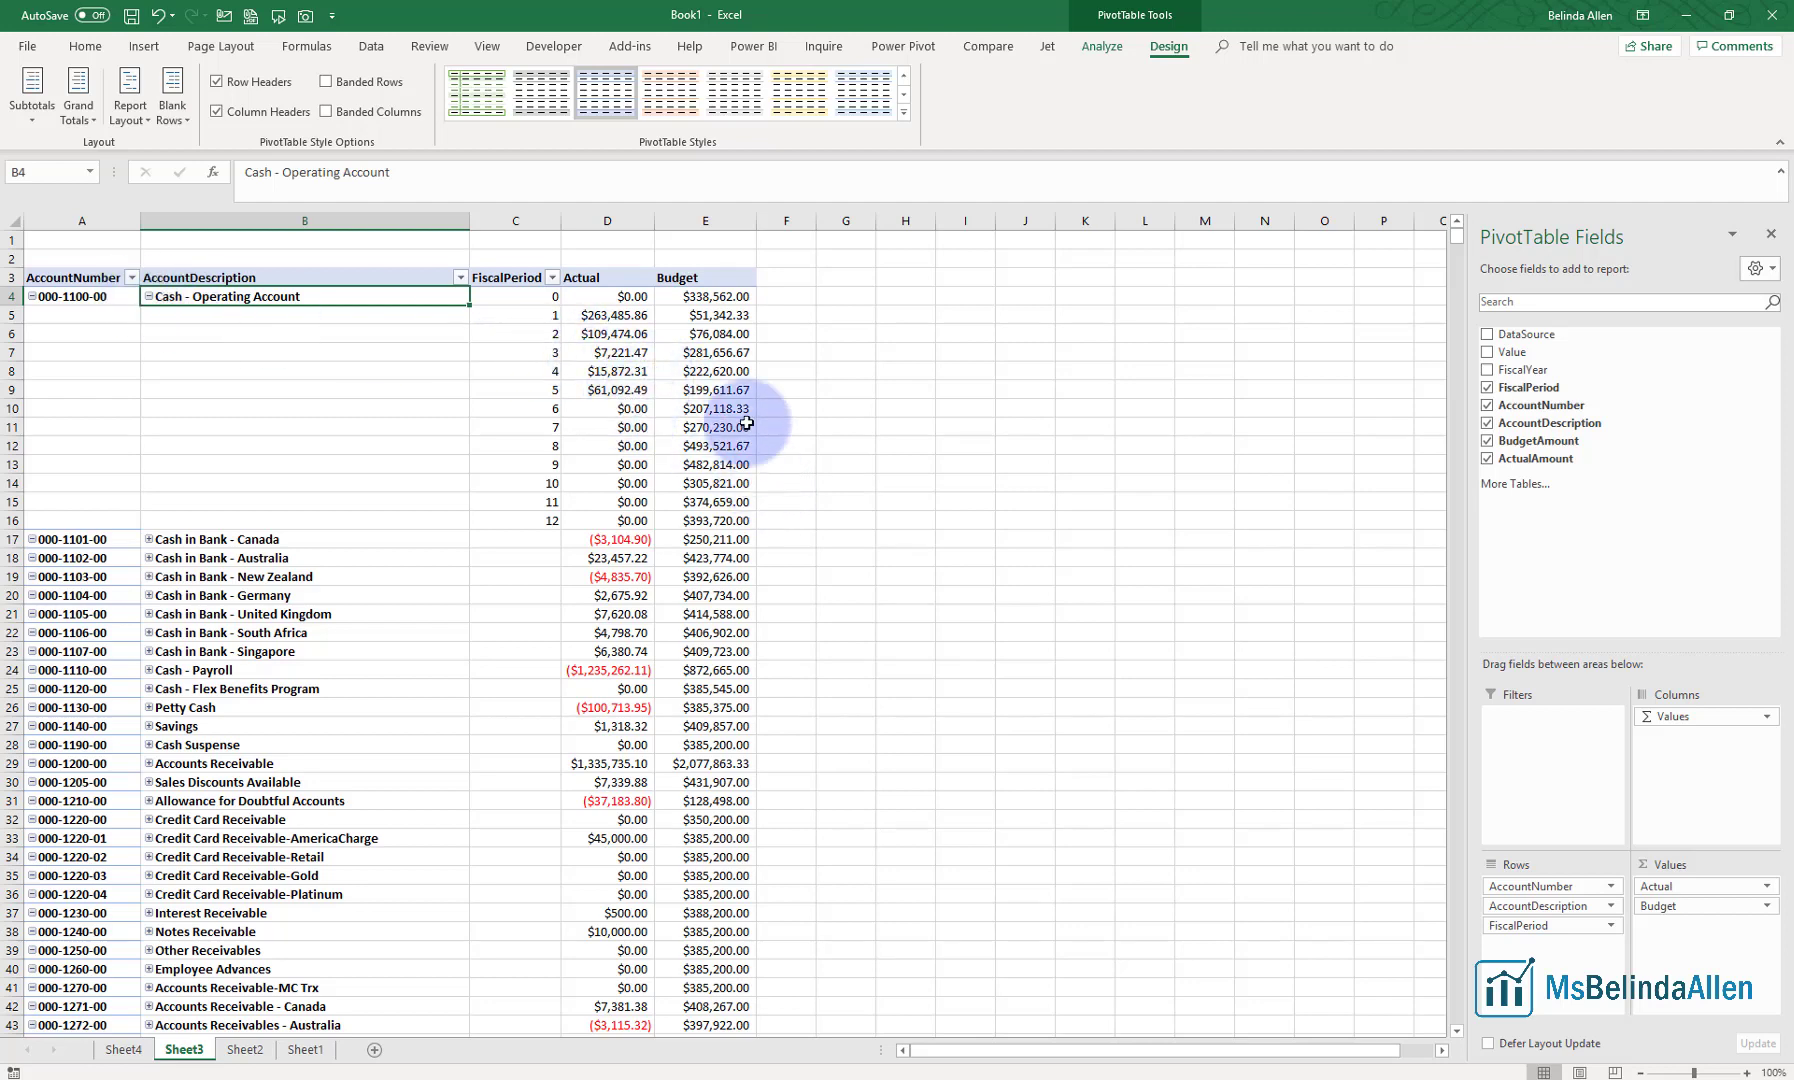
pyautogui.click(1104, 50)
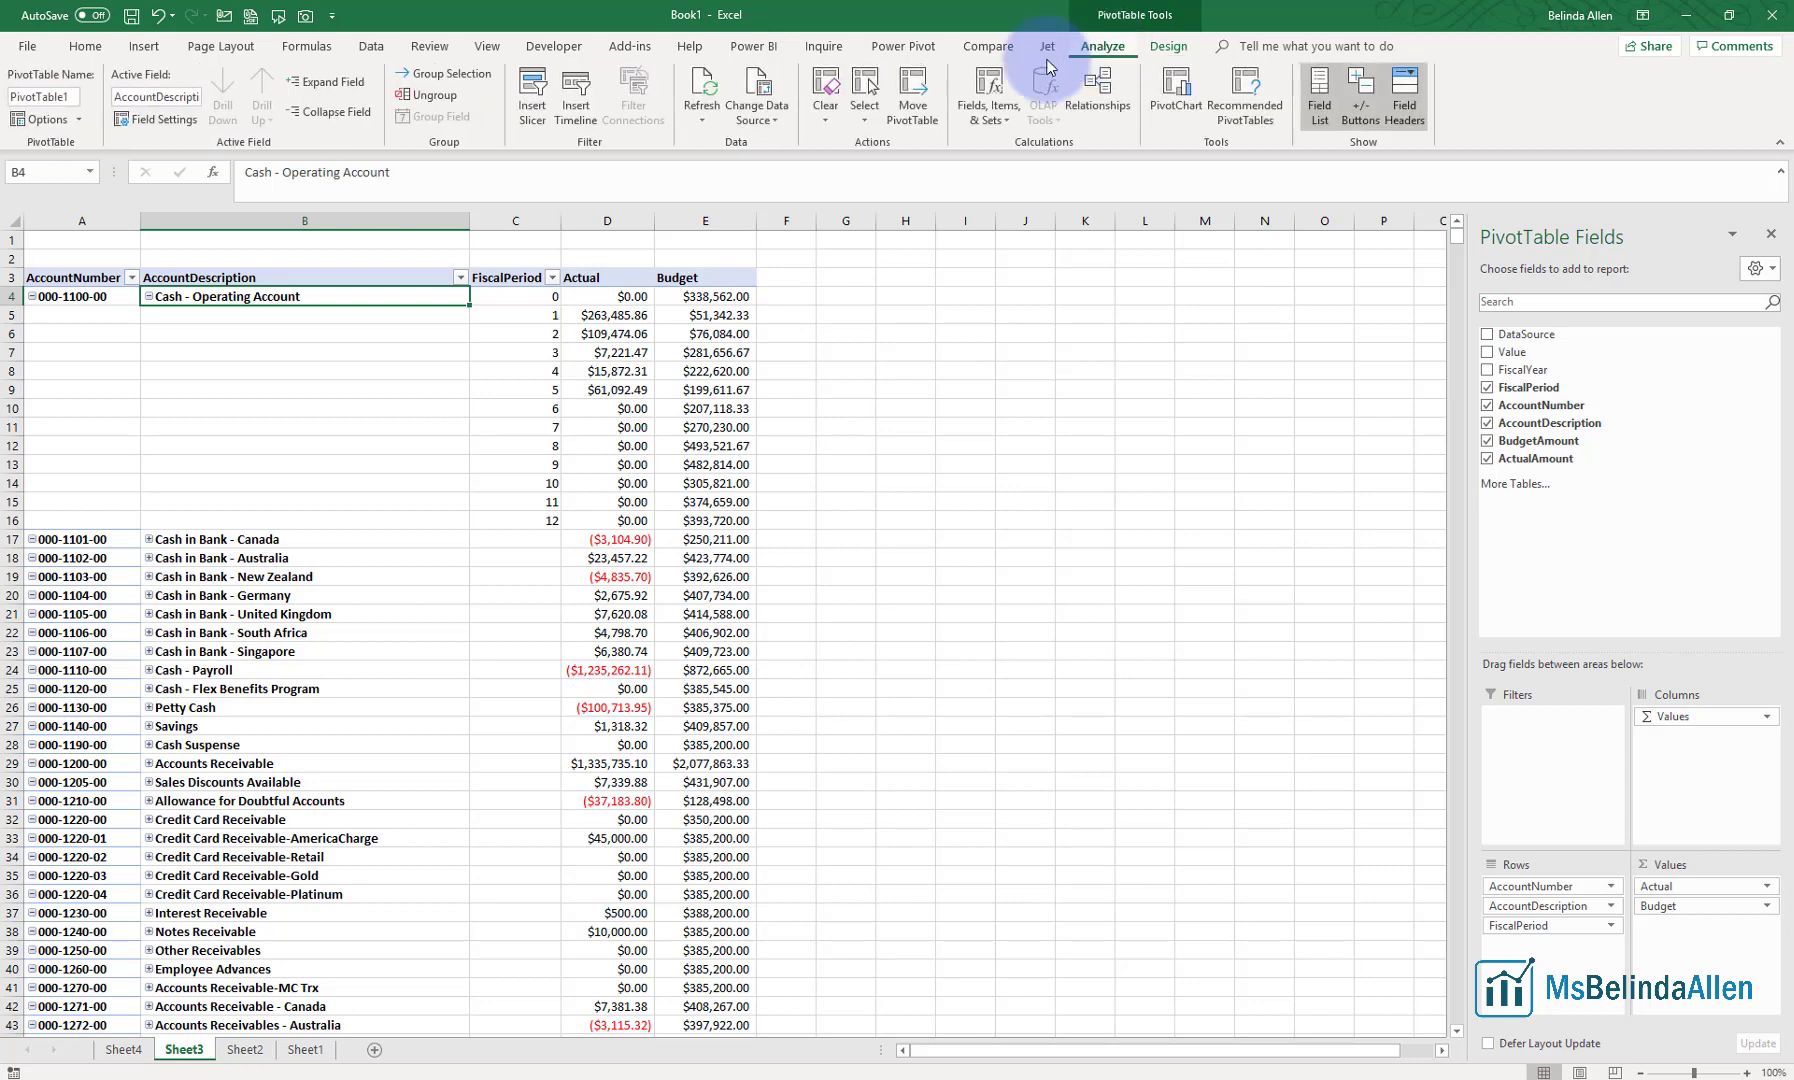
pyautogui.click(998, 110)
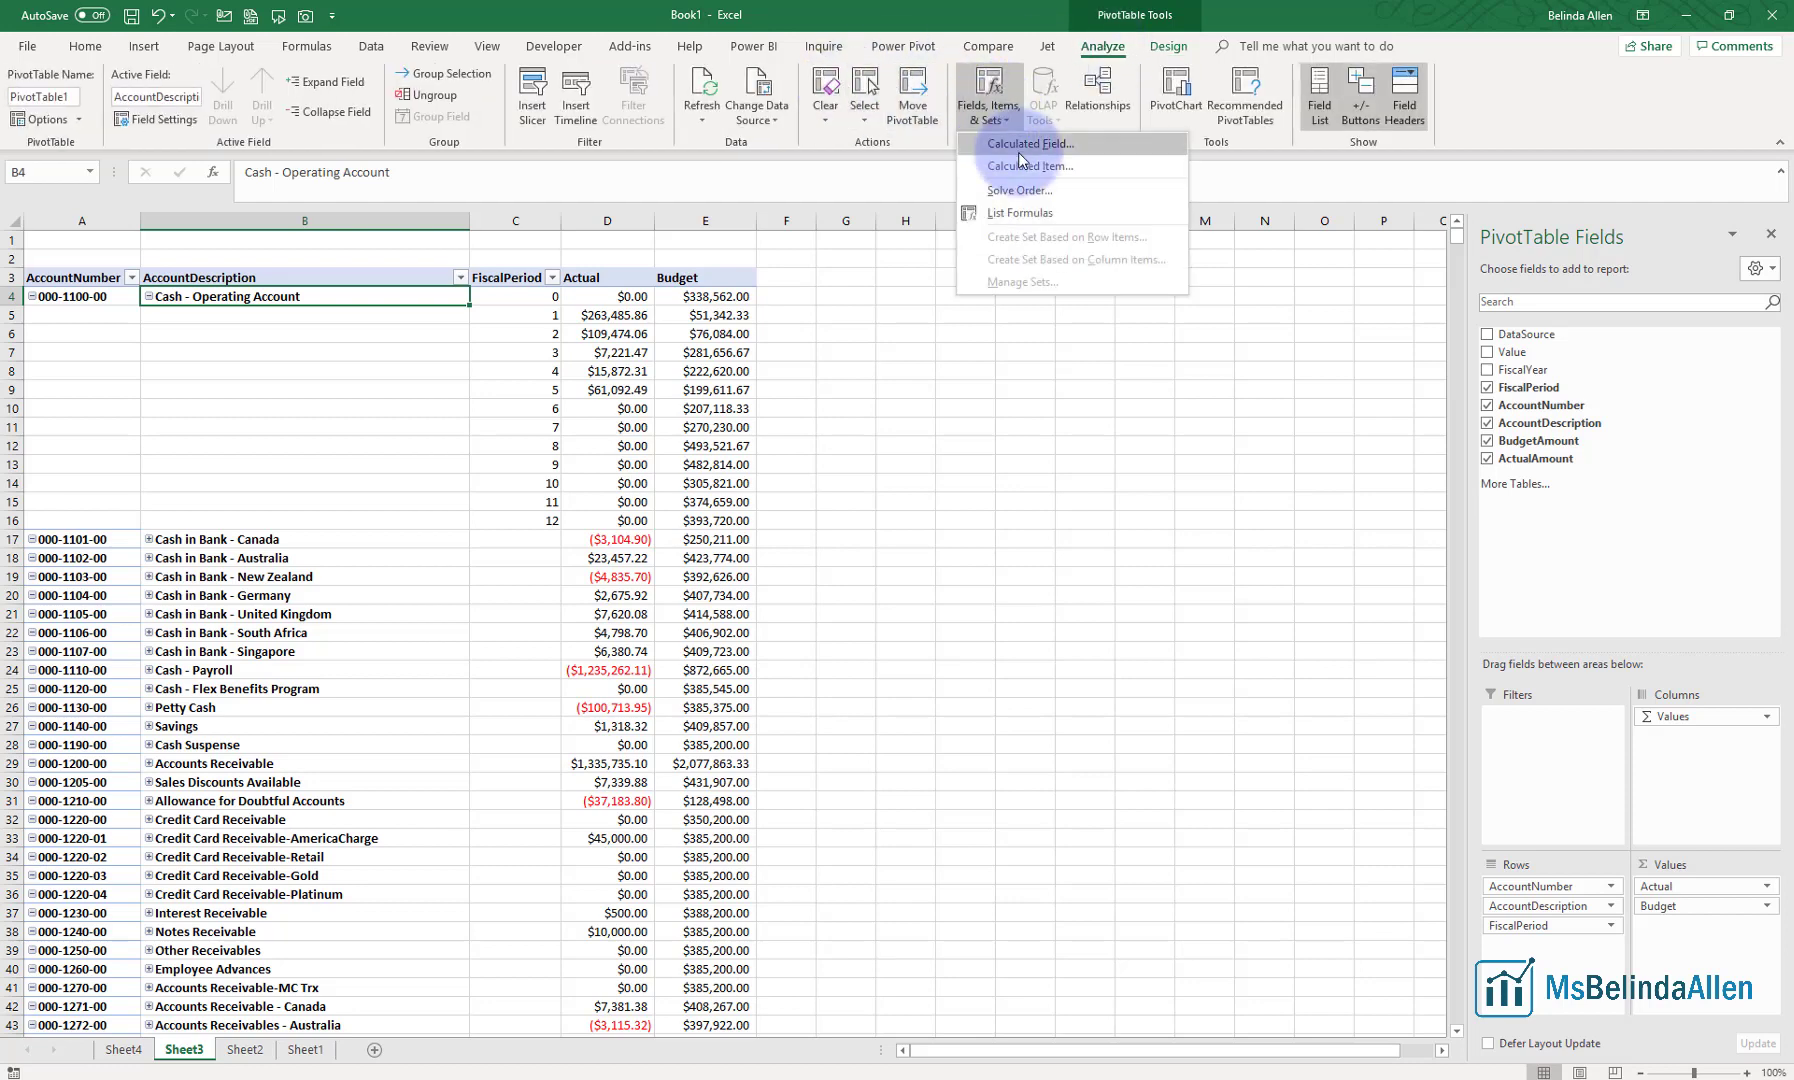
pyautogui.click(1028, 143)
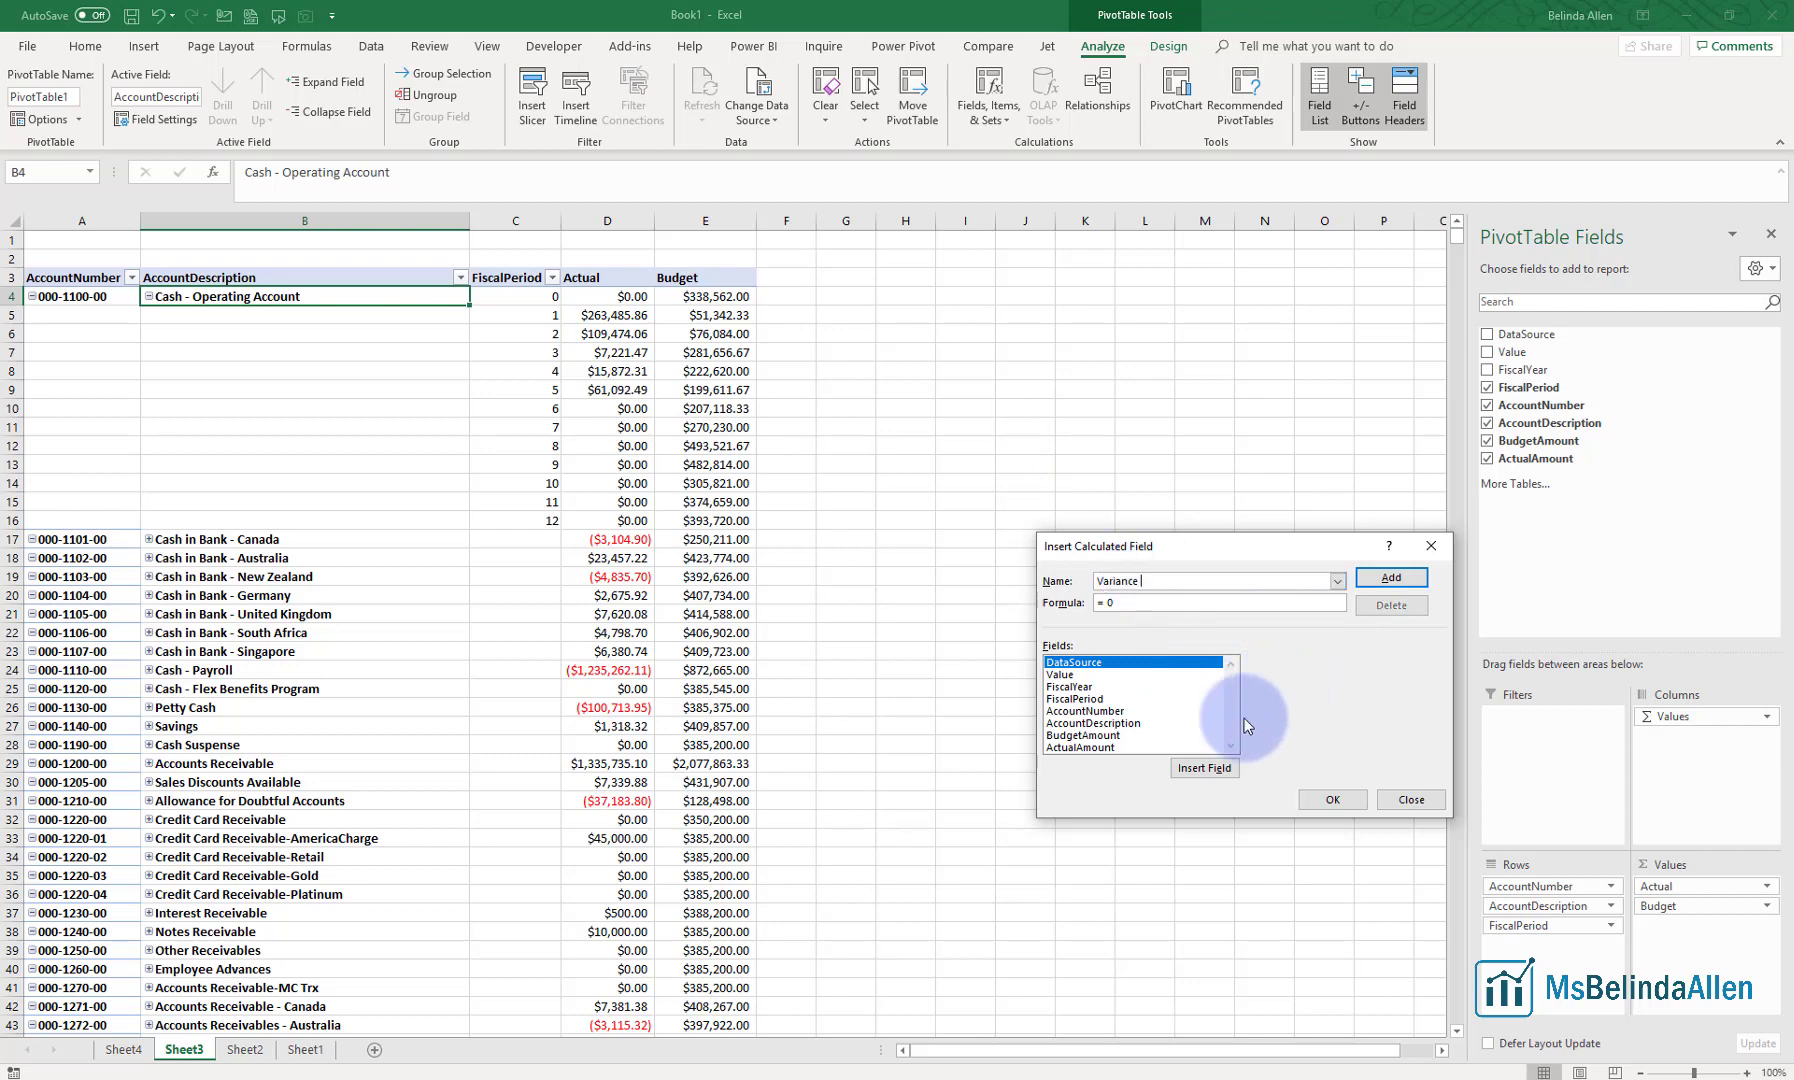
pyautogui.click(1099, 602)
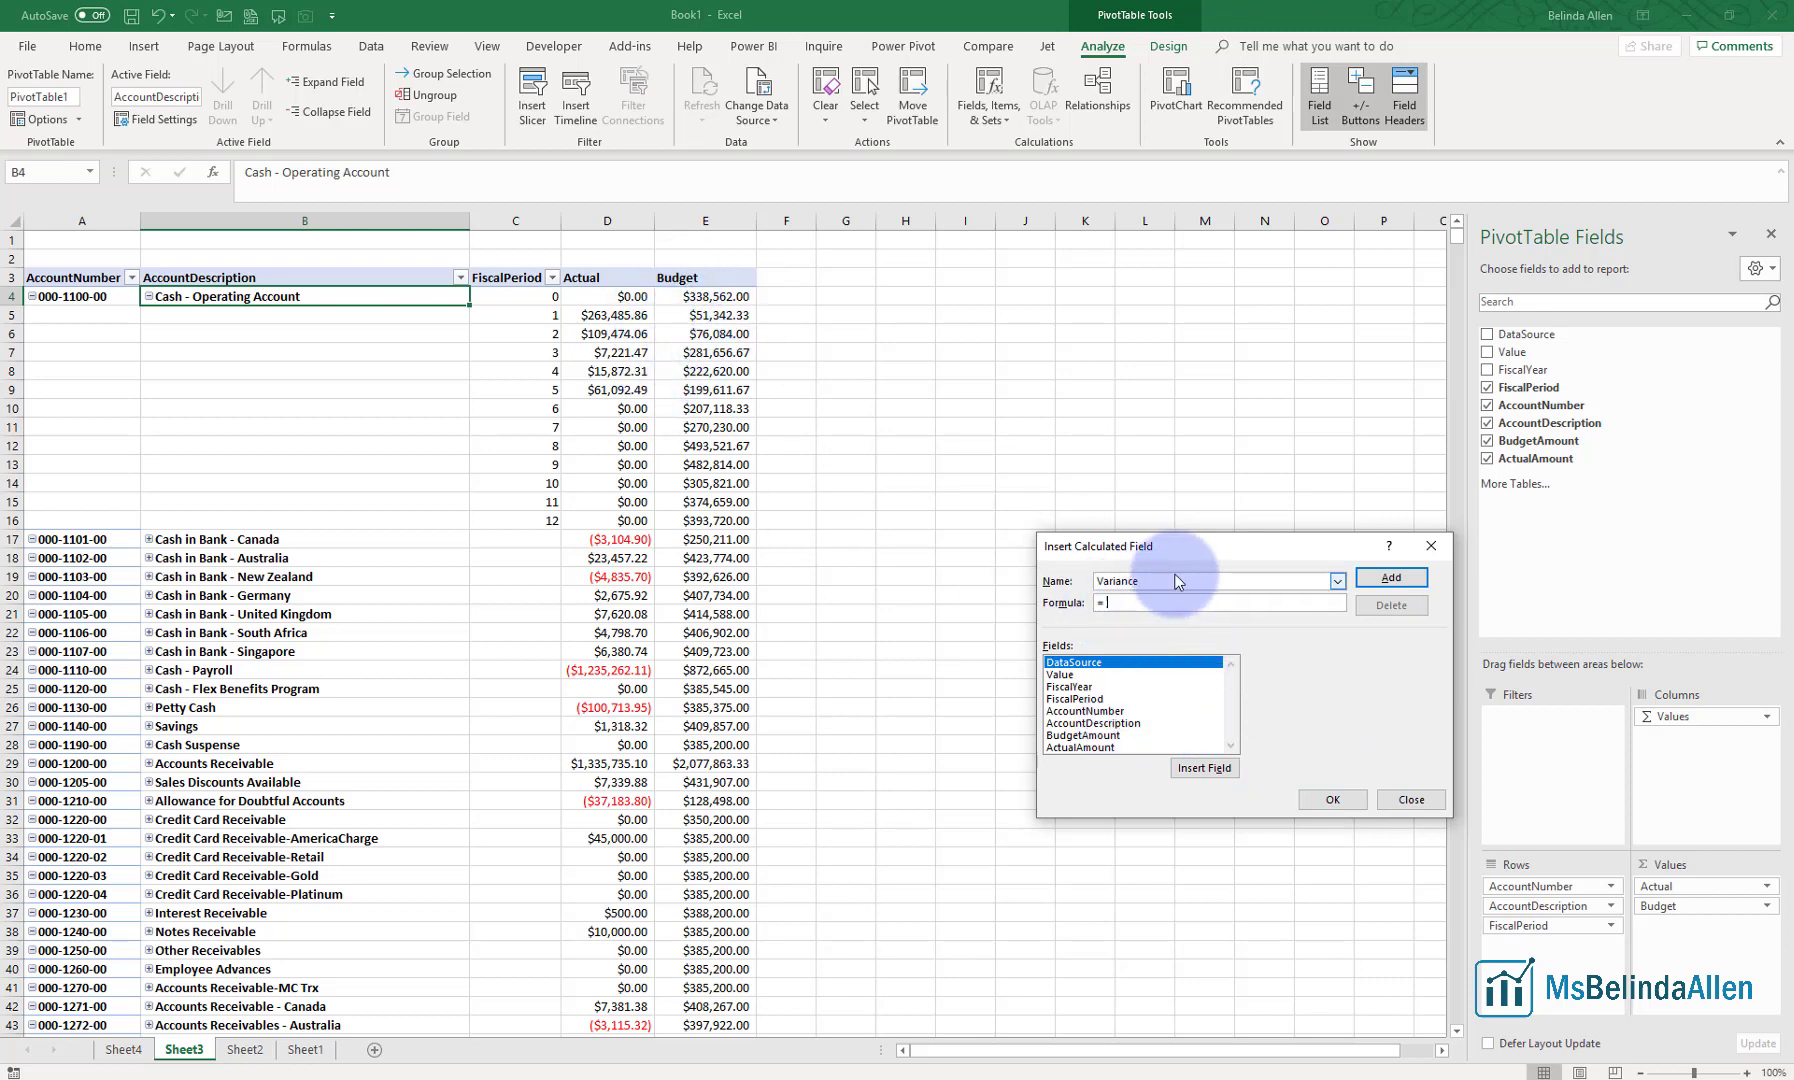
pyautogui.click(1088, 750)
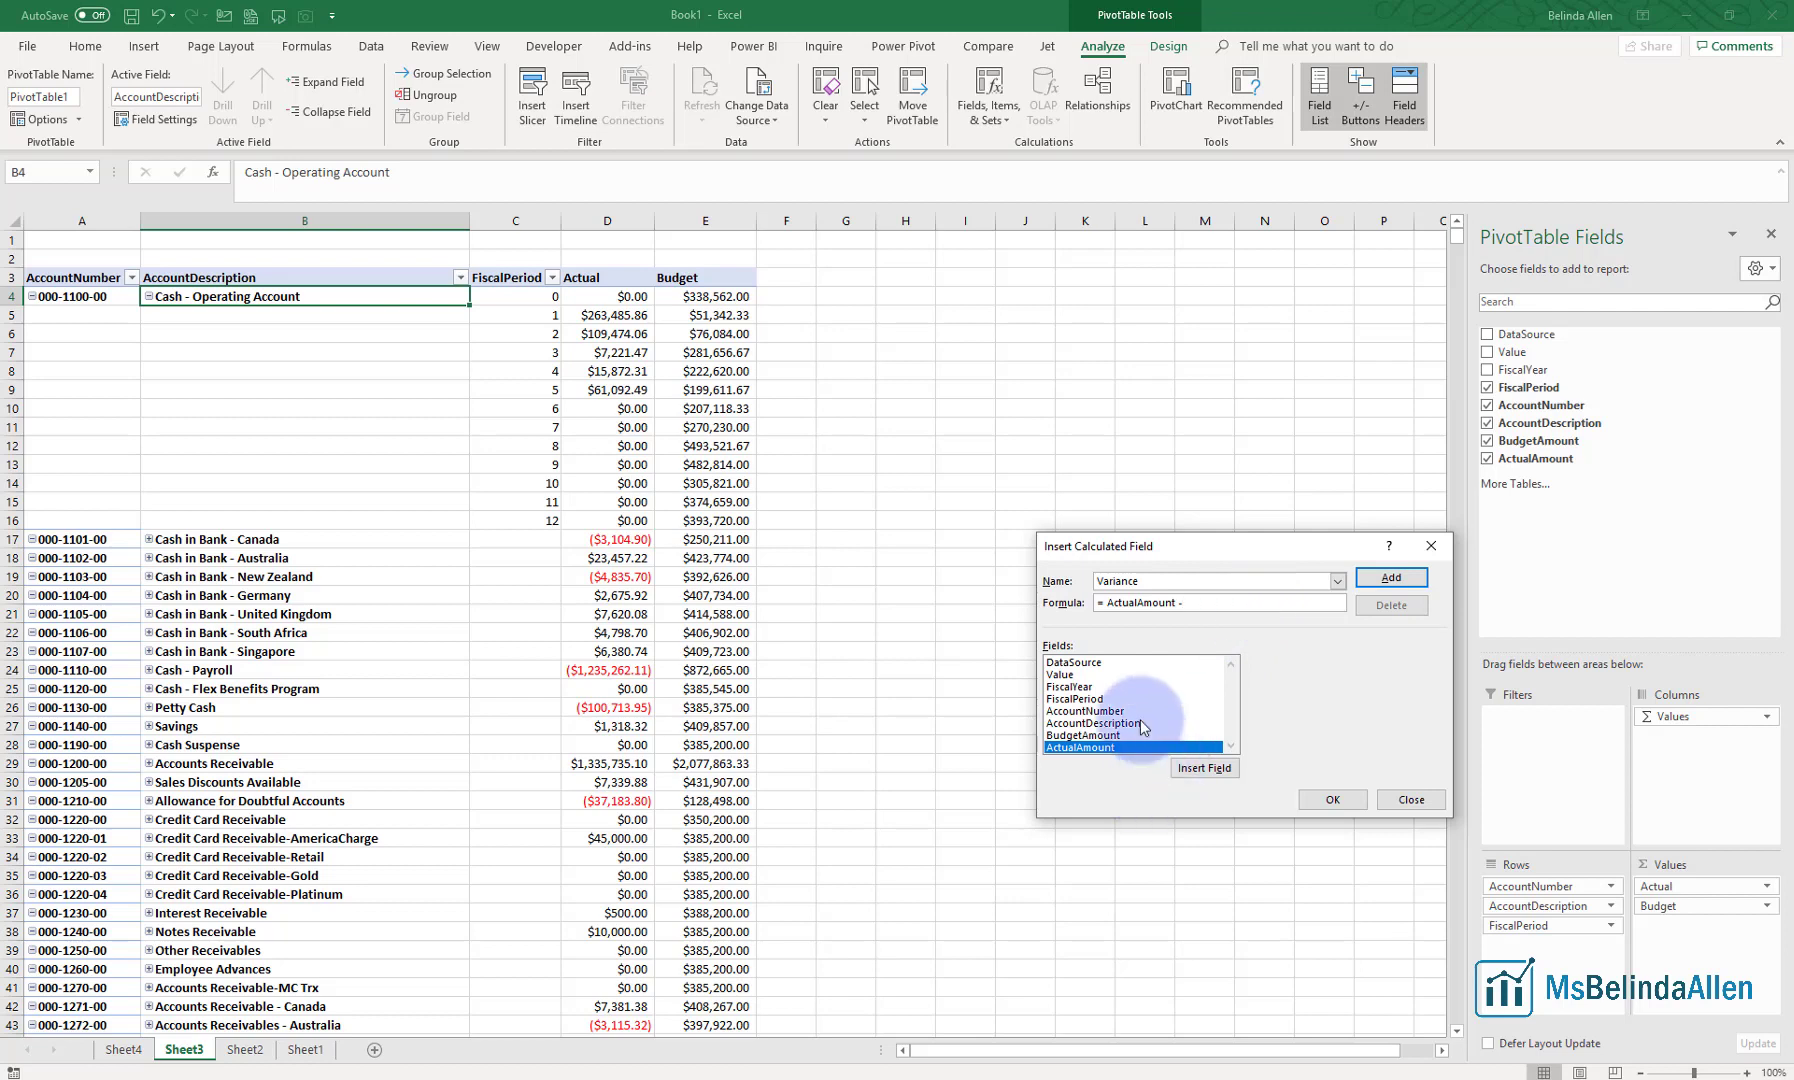
pyautogui.doubleClick(1083, 735)
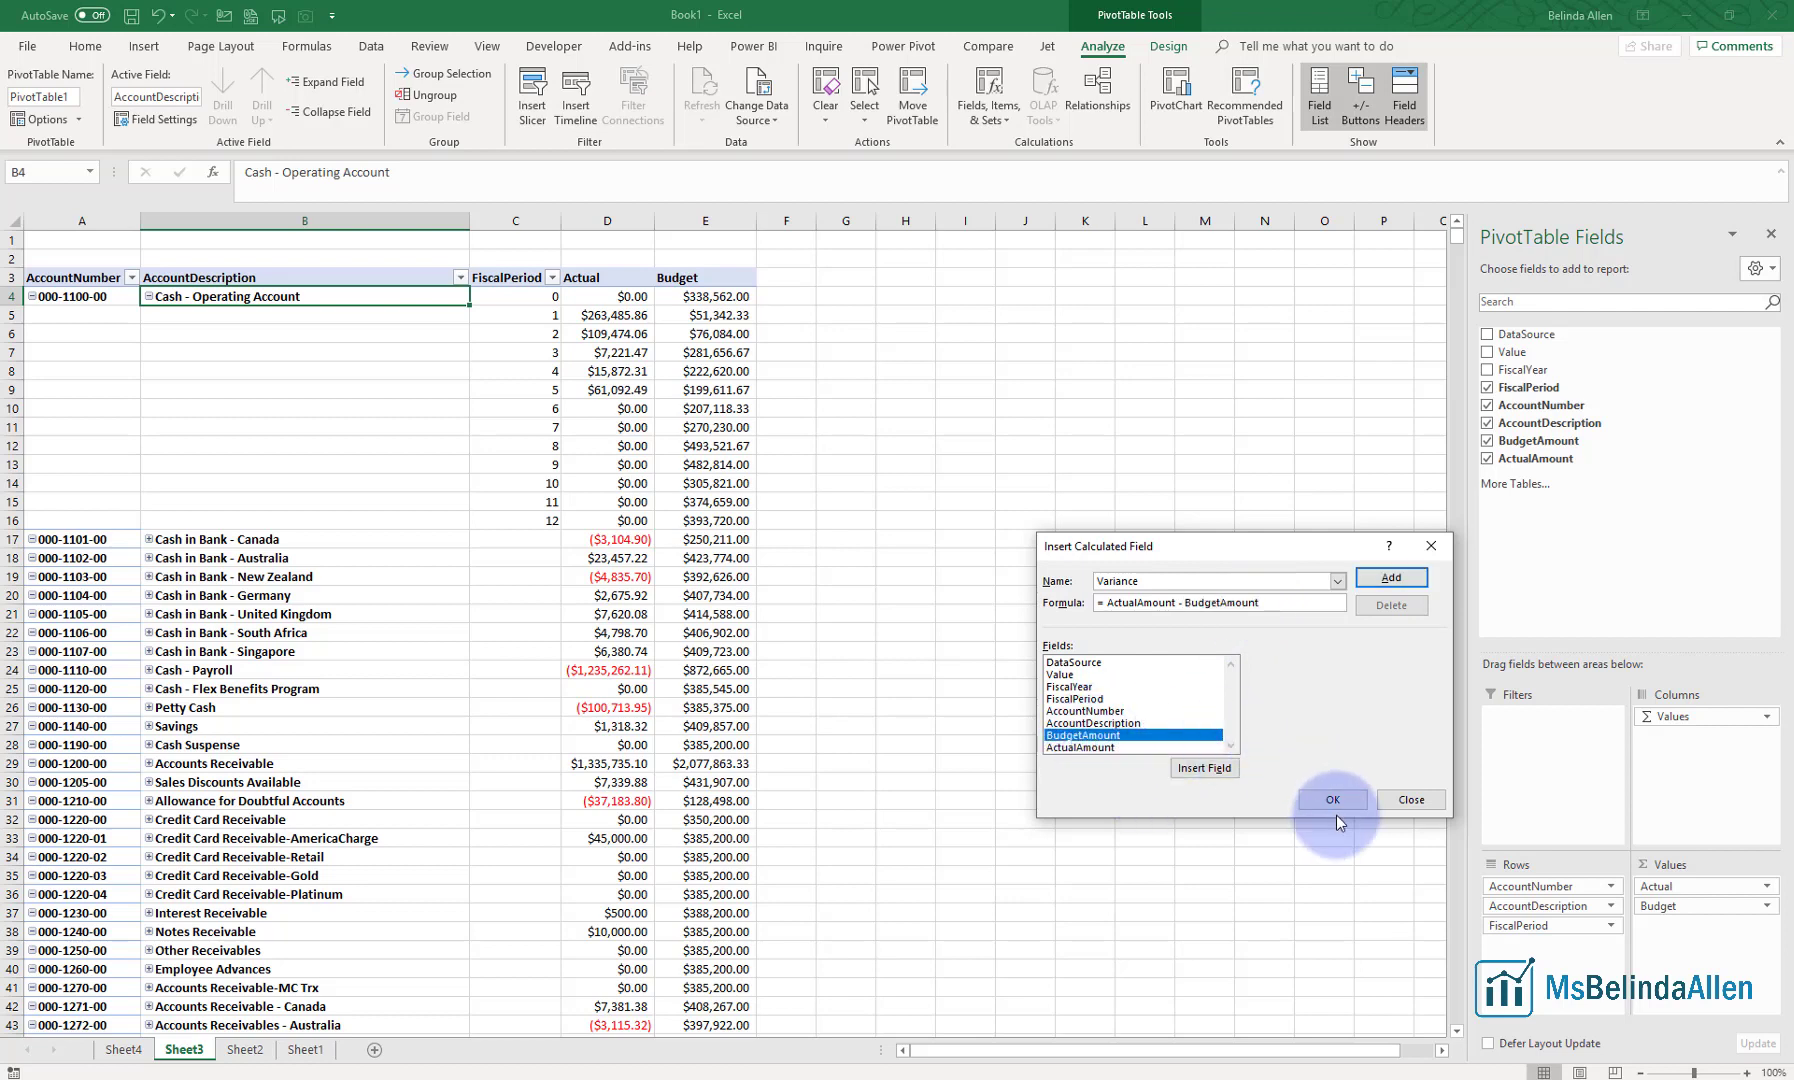
pyautogui.click(1334, 800)
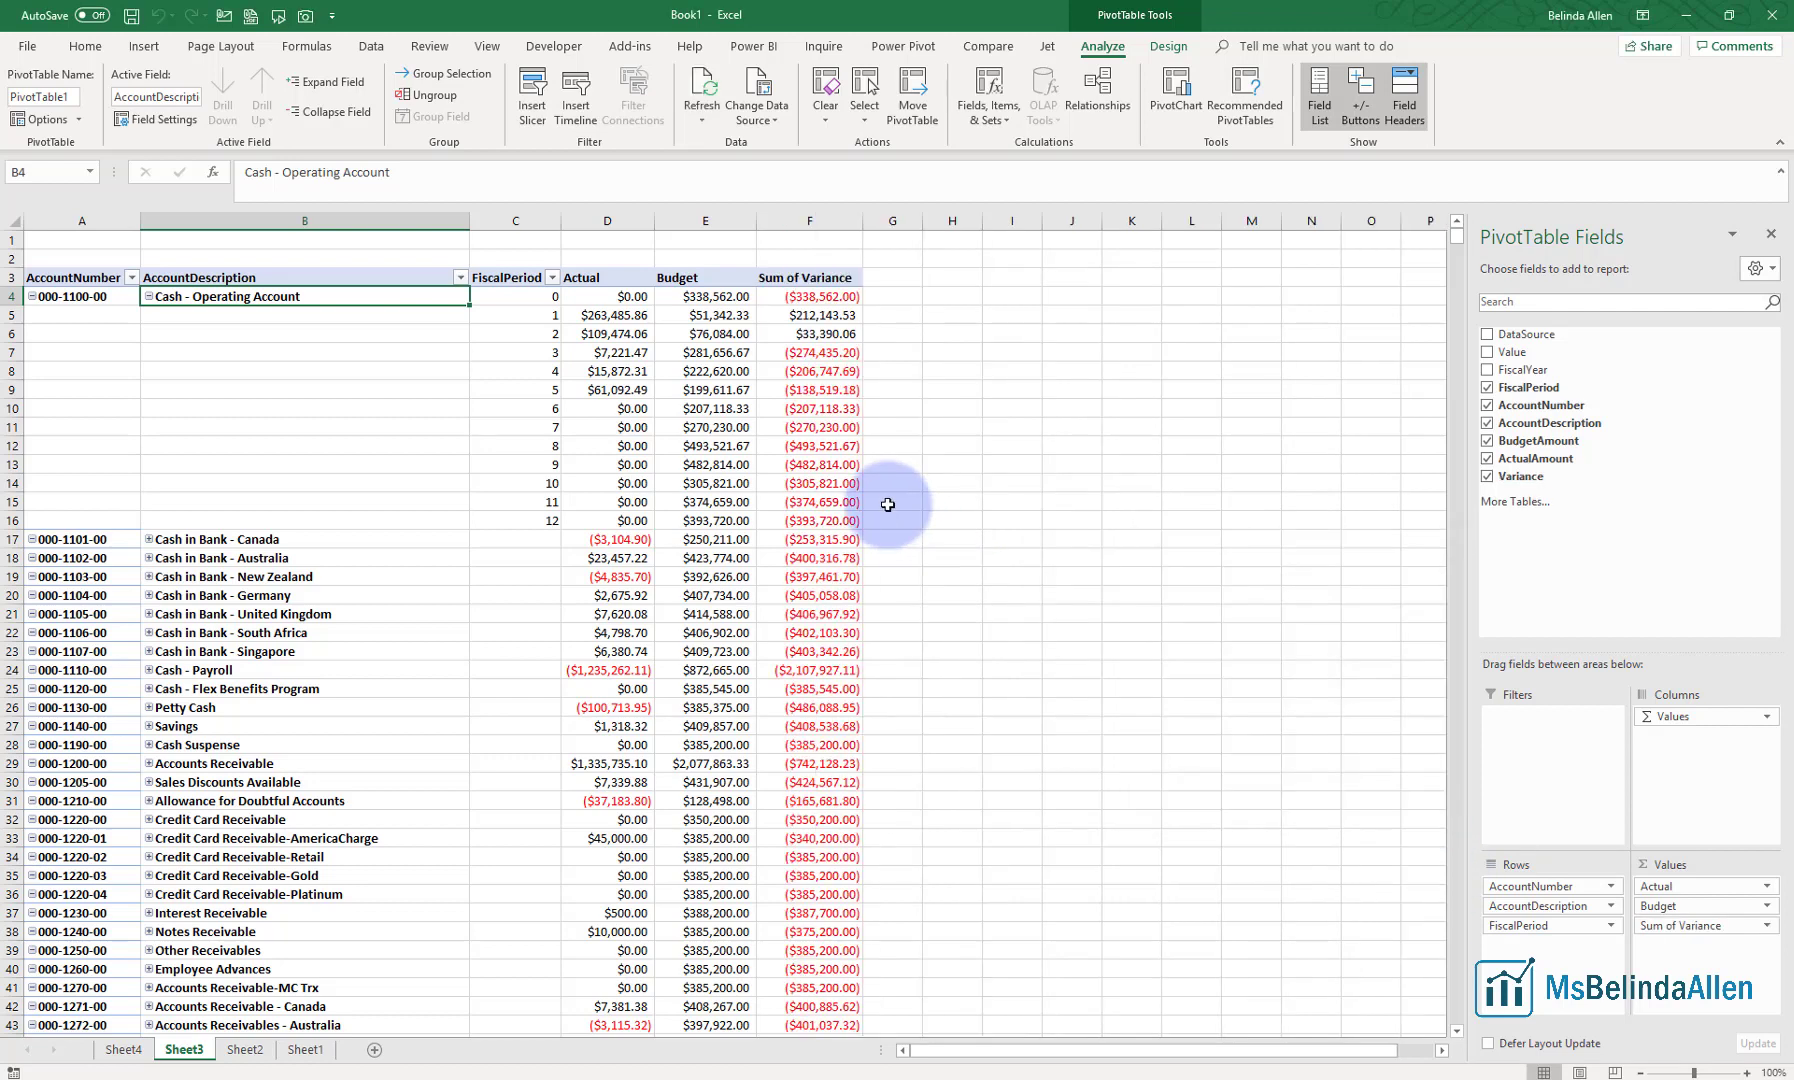
# Rename the Sum of Variance value field as Variance in the PivotTable
pyautogui.rightClick(812, 289)
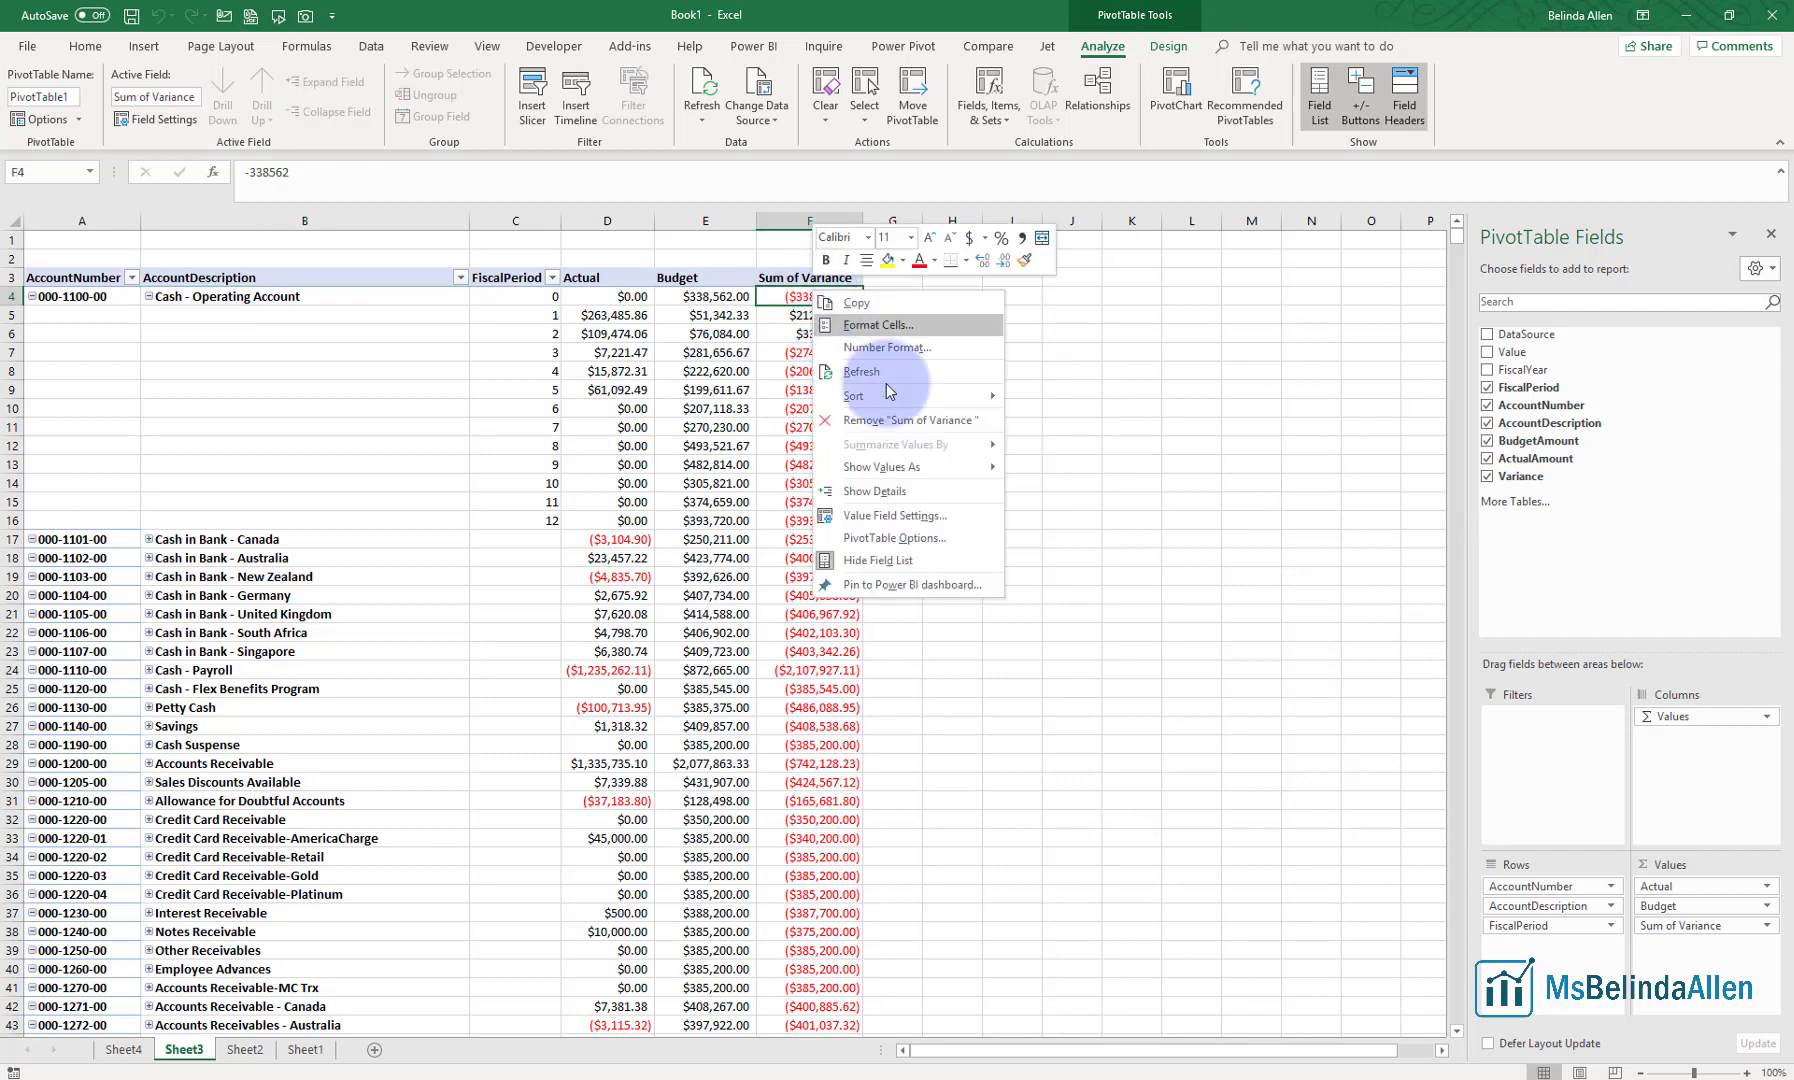
pyautogui.click(880, 515)
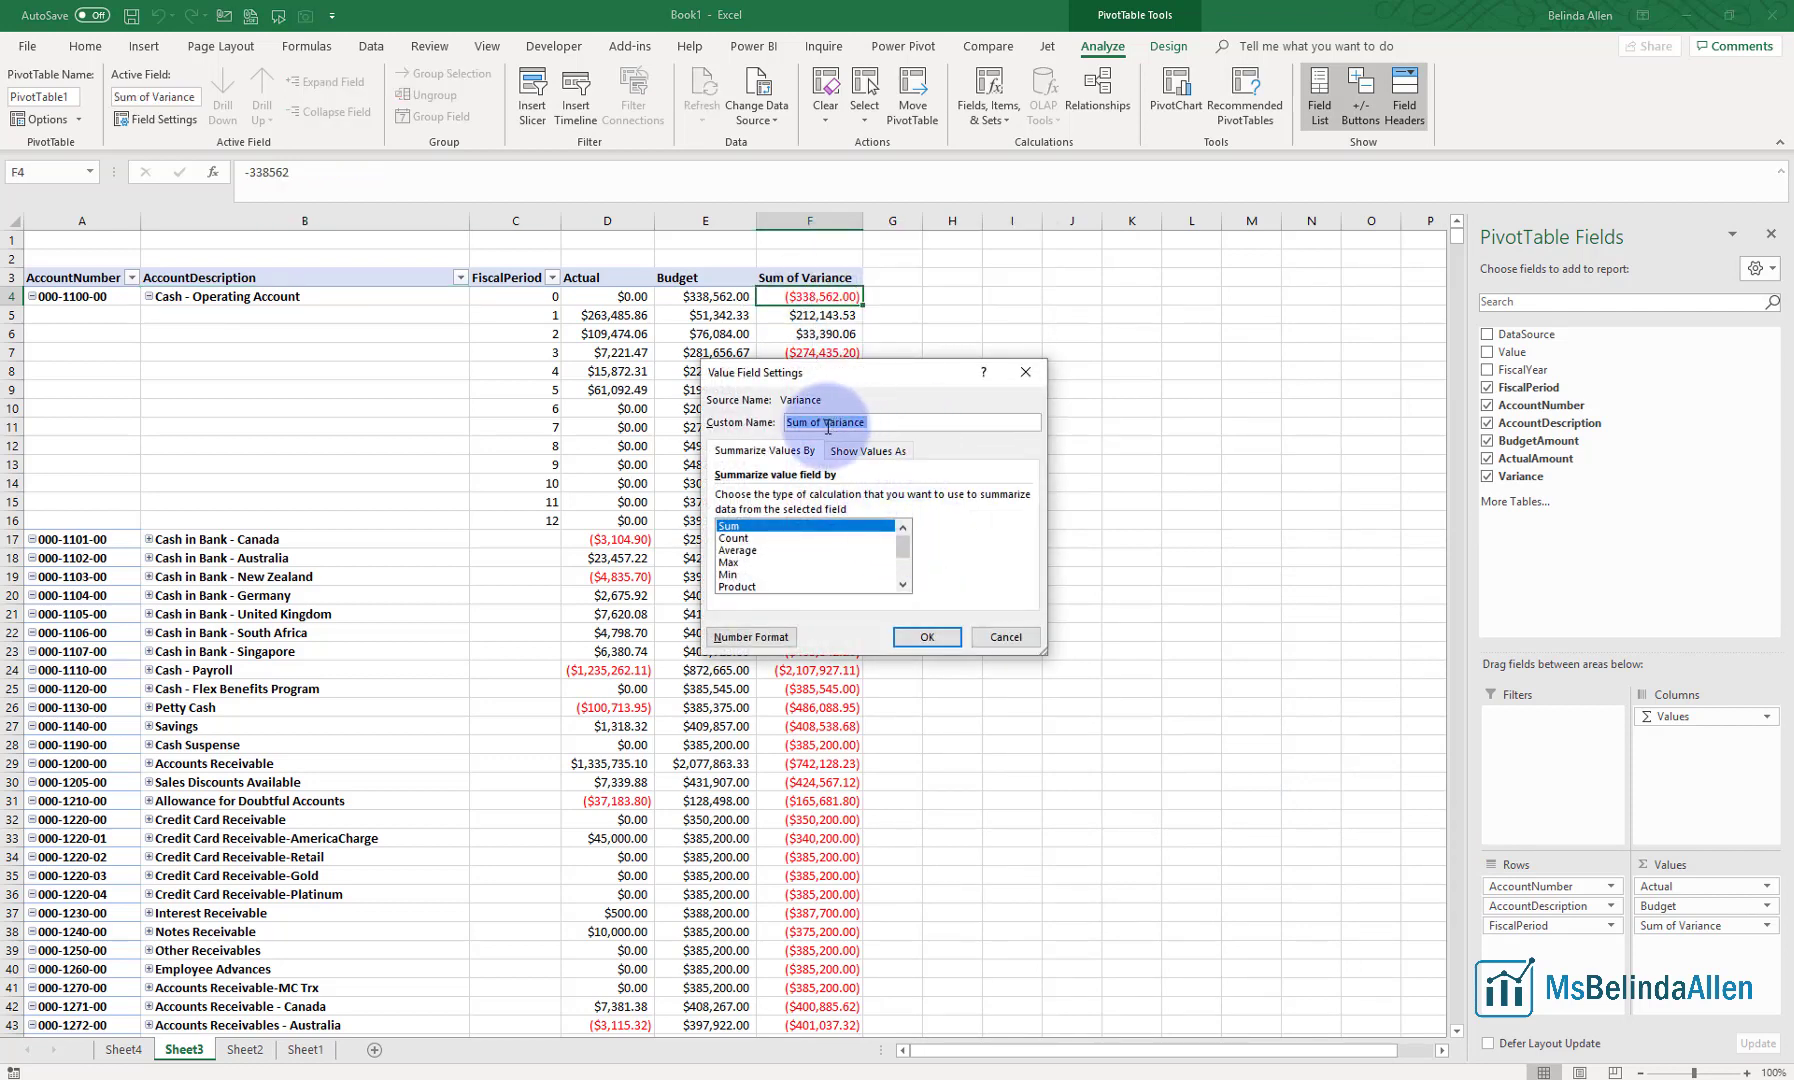
pyautogui.write('Variance')
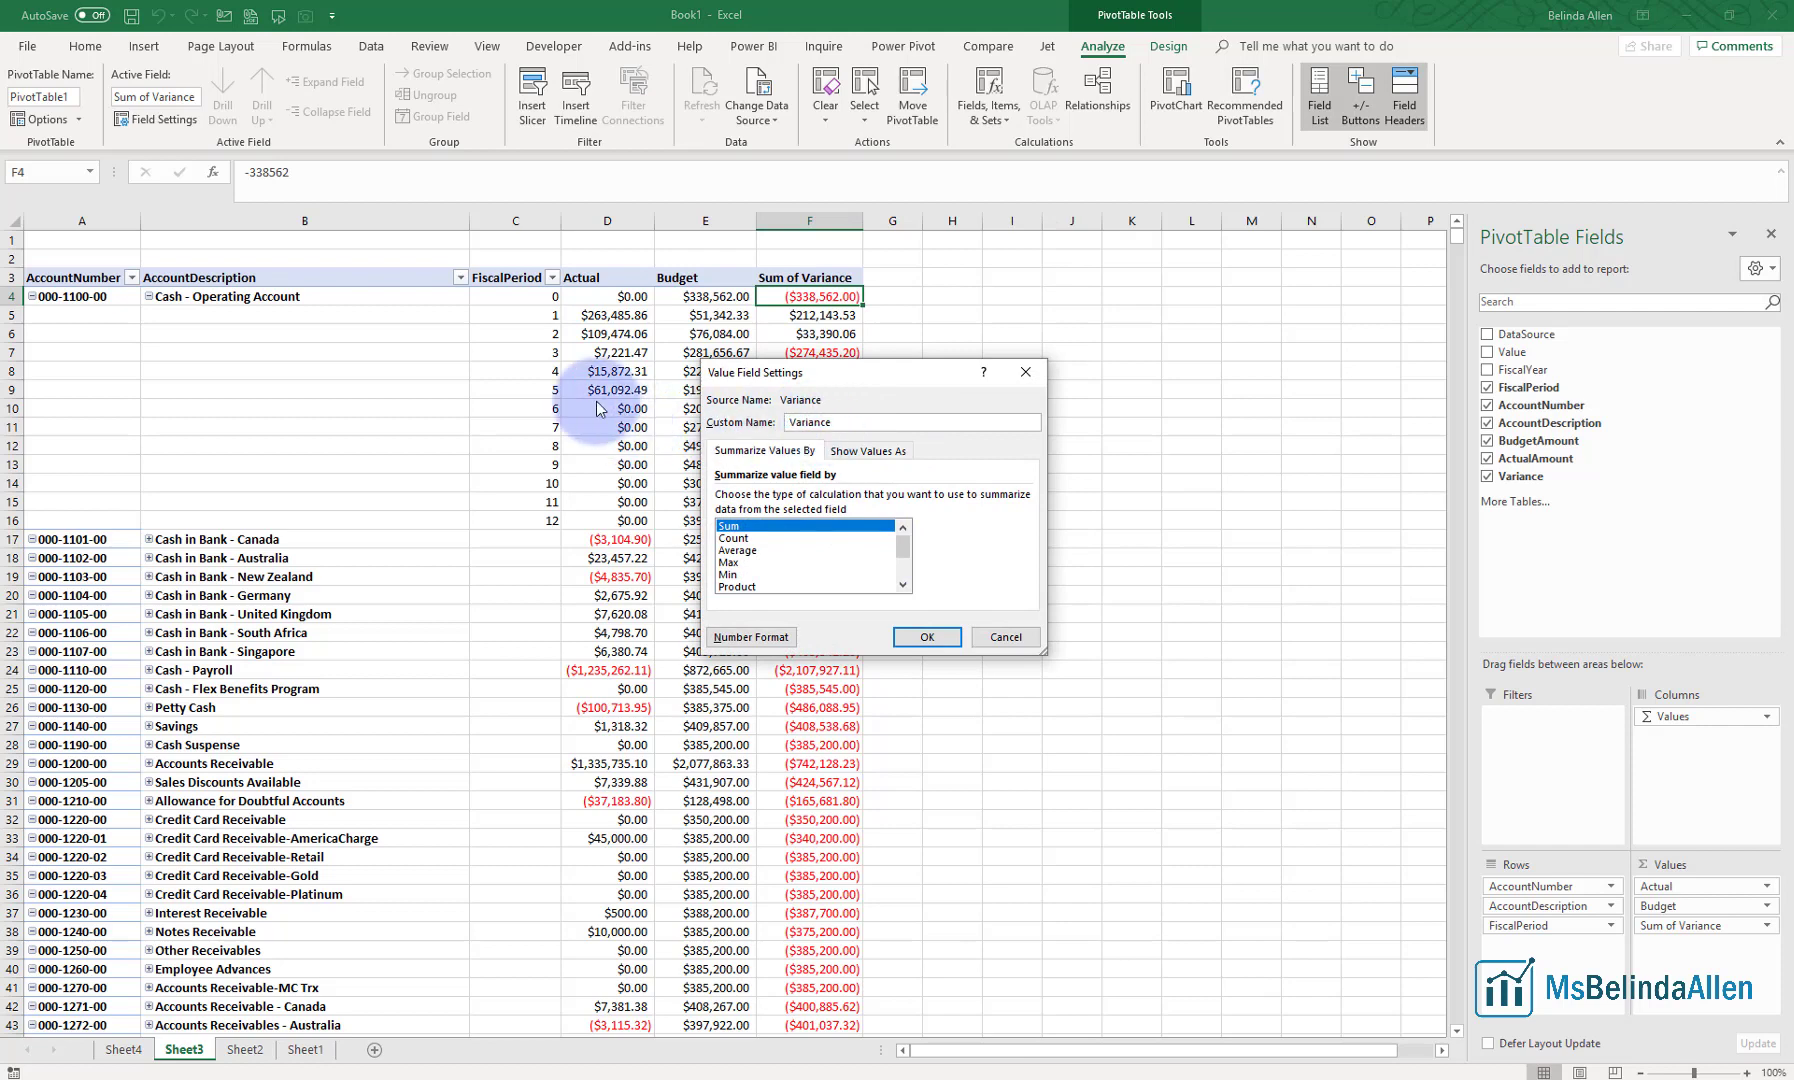
pyautogui.press('Home')
pyautogui.press('Return')
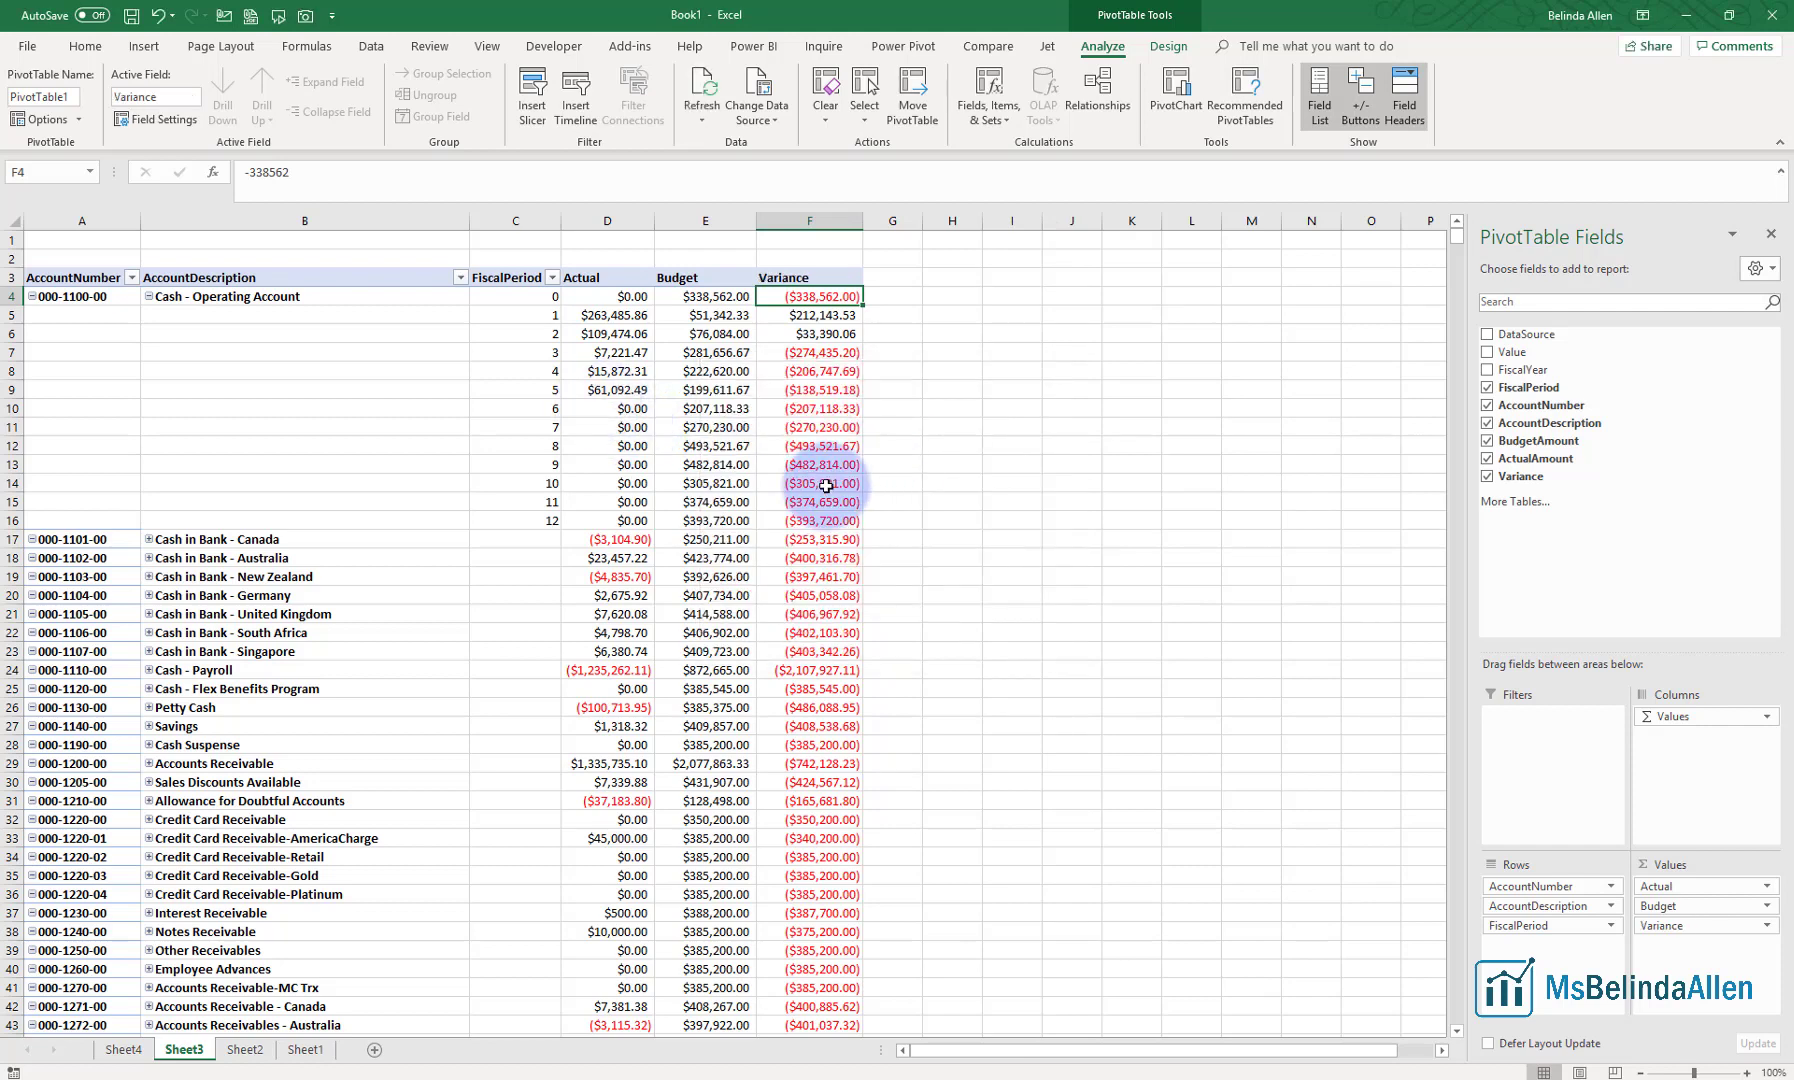
# Insert slicers for DataSource and Value and place them side by side next to the PivotTable, with Value nearest to it
pyautogui.moveTo(835, 562)
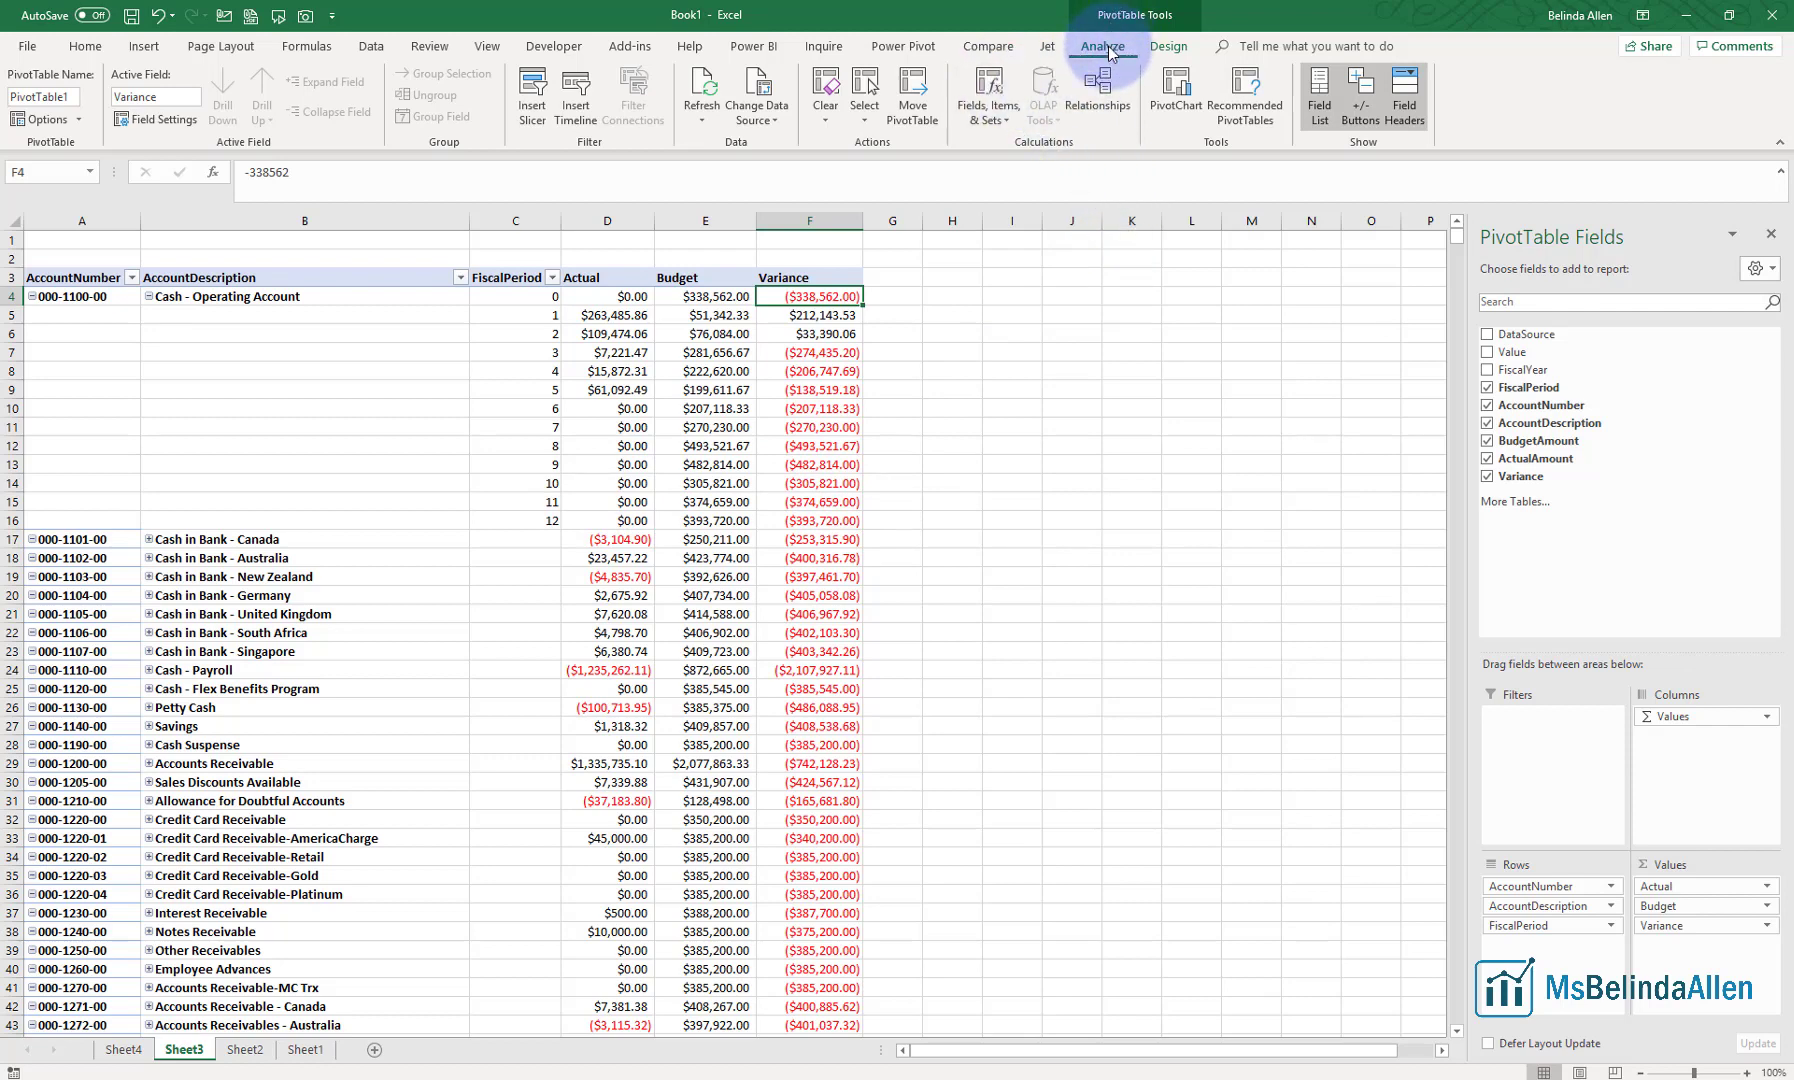
pyautogui.click(532, 92)
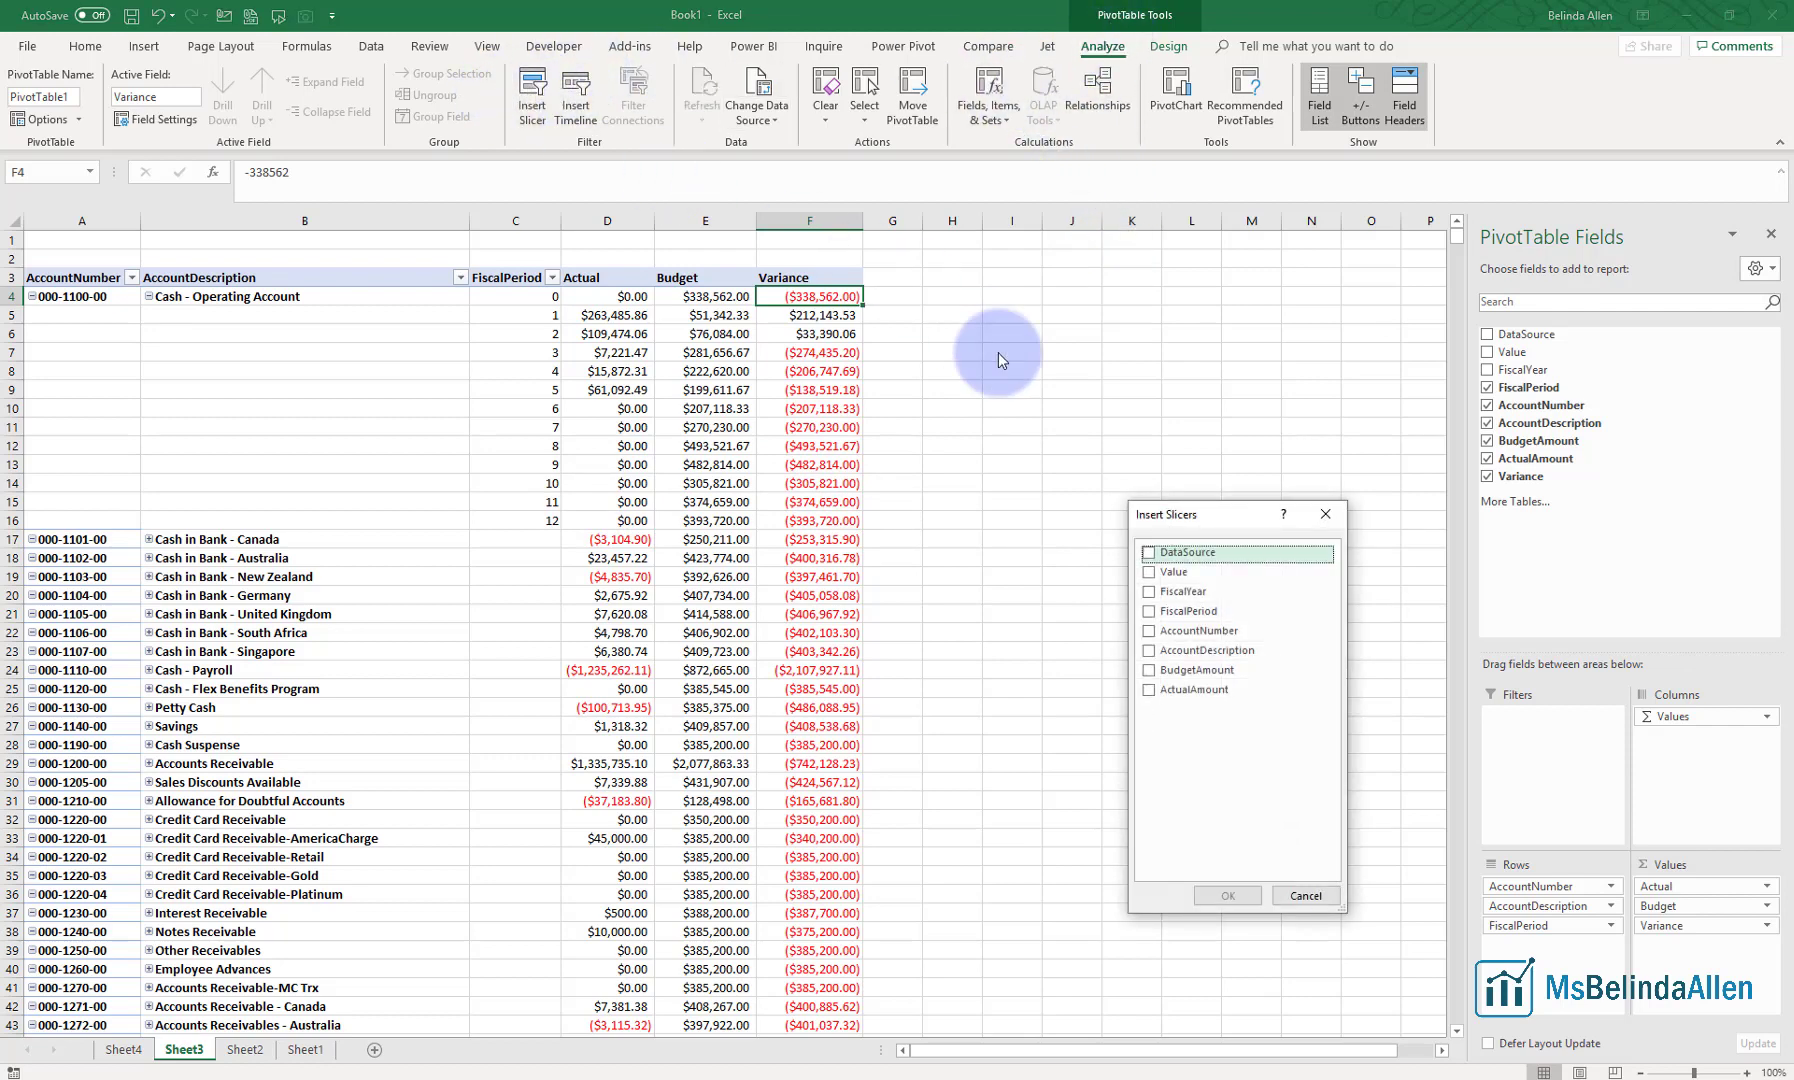
pyautogui.click(1150, 556)
pyautogui.click(1150, 572)
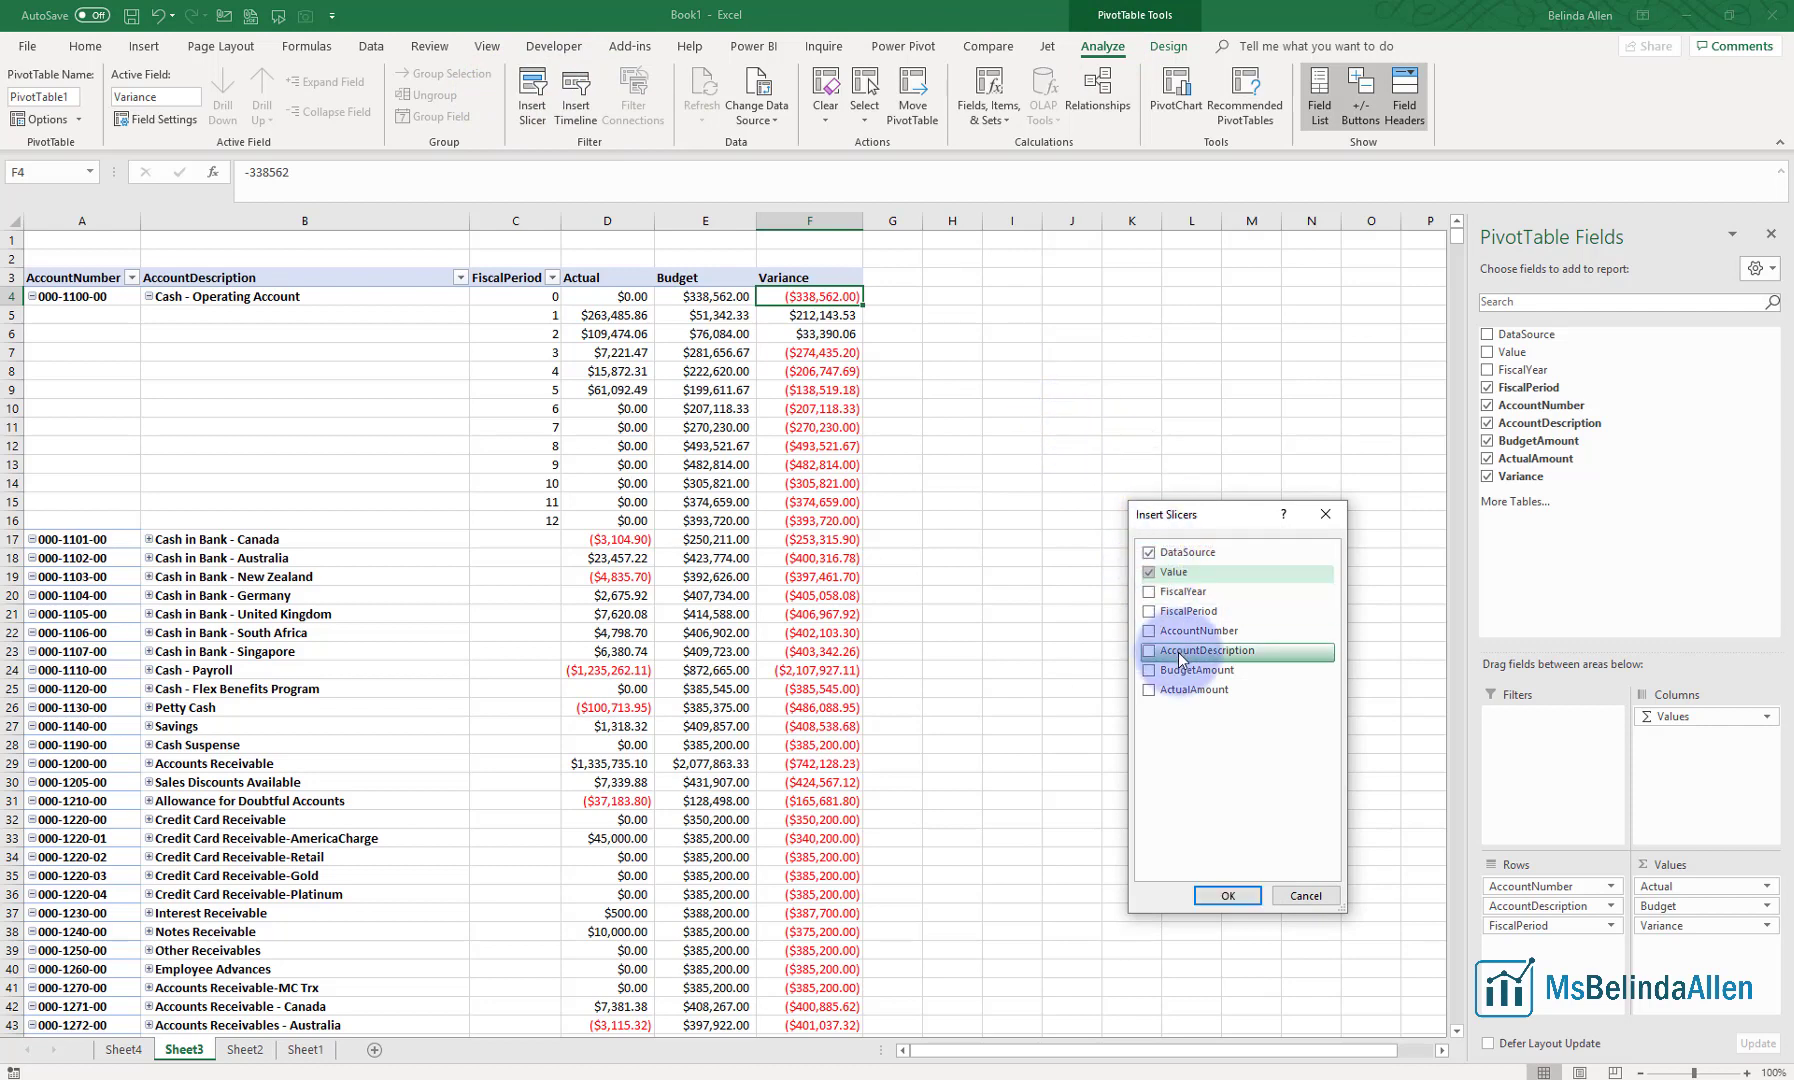
pyautogui.click(1160, 595)
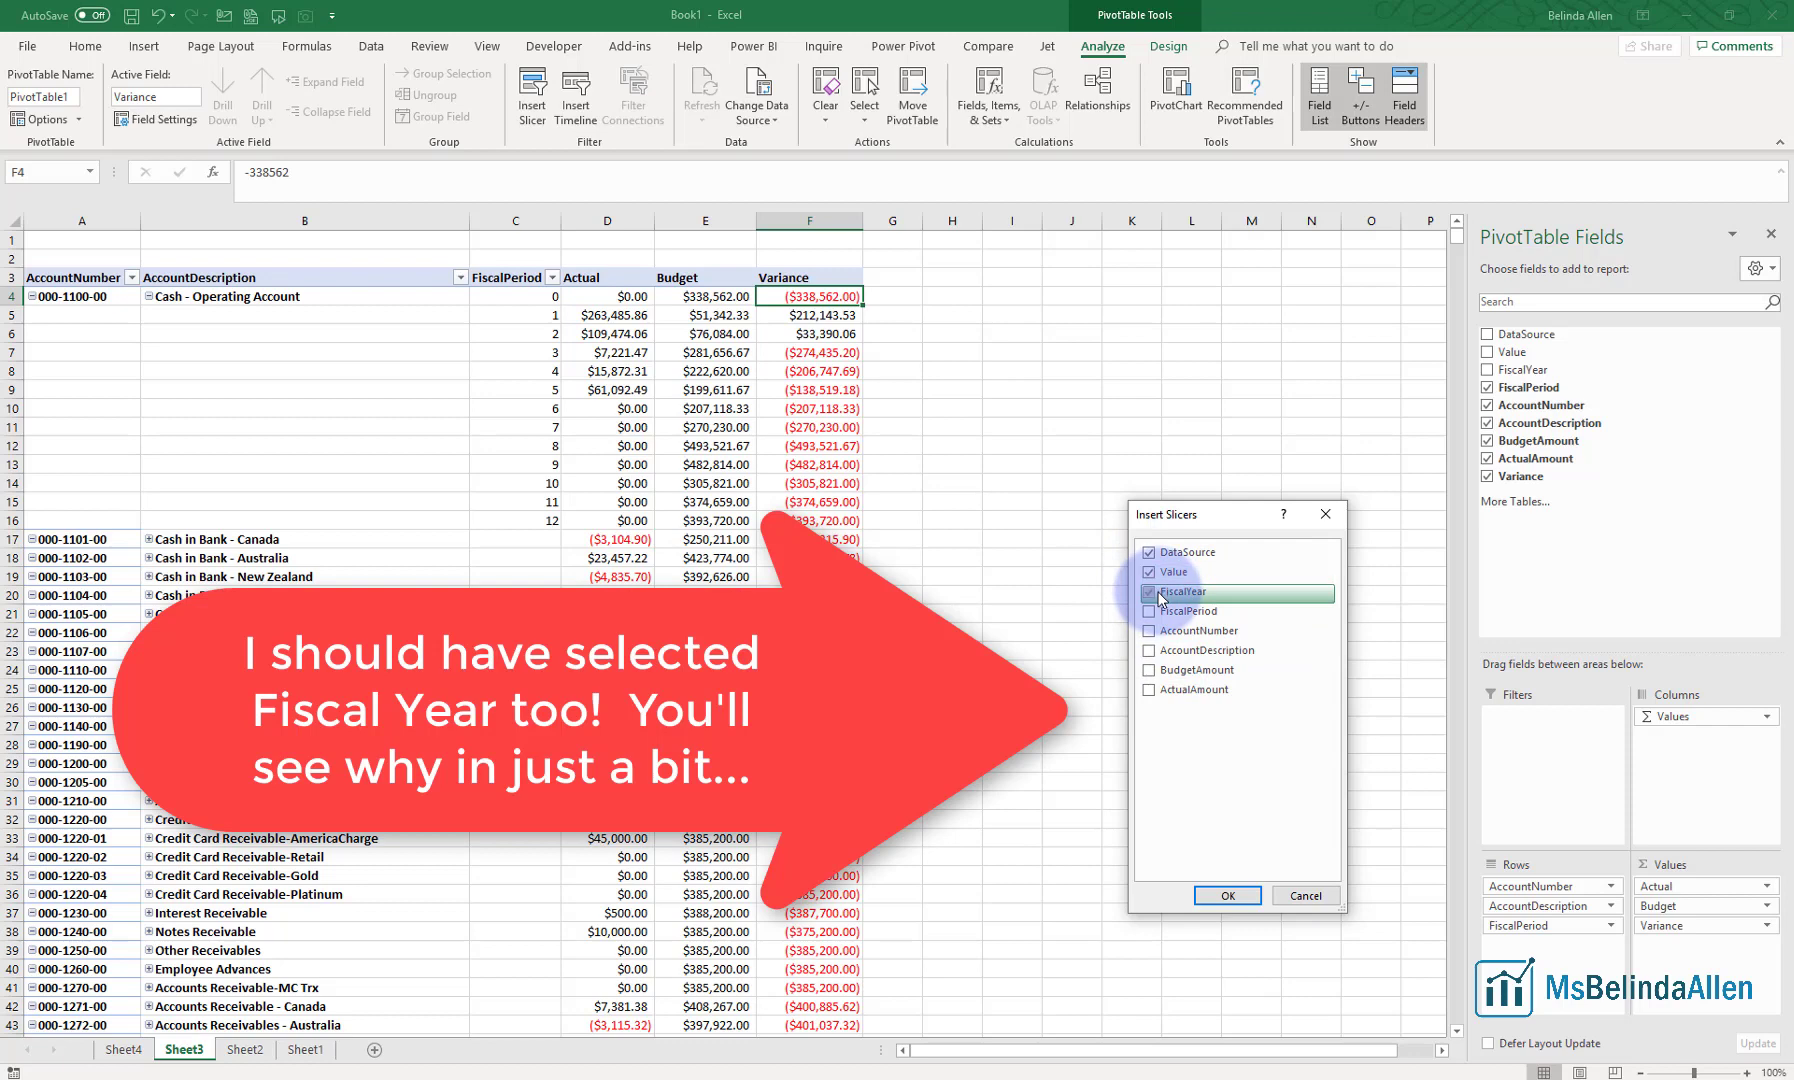
pyautogui.click(1162, 611)
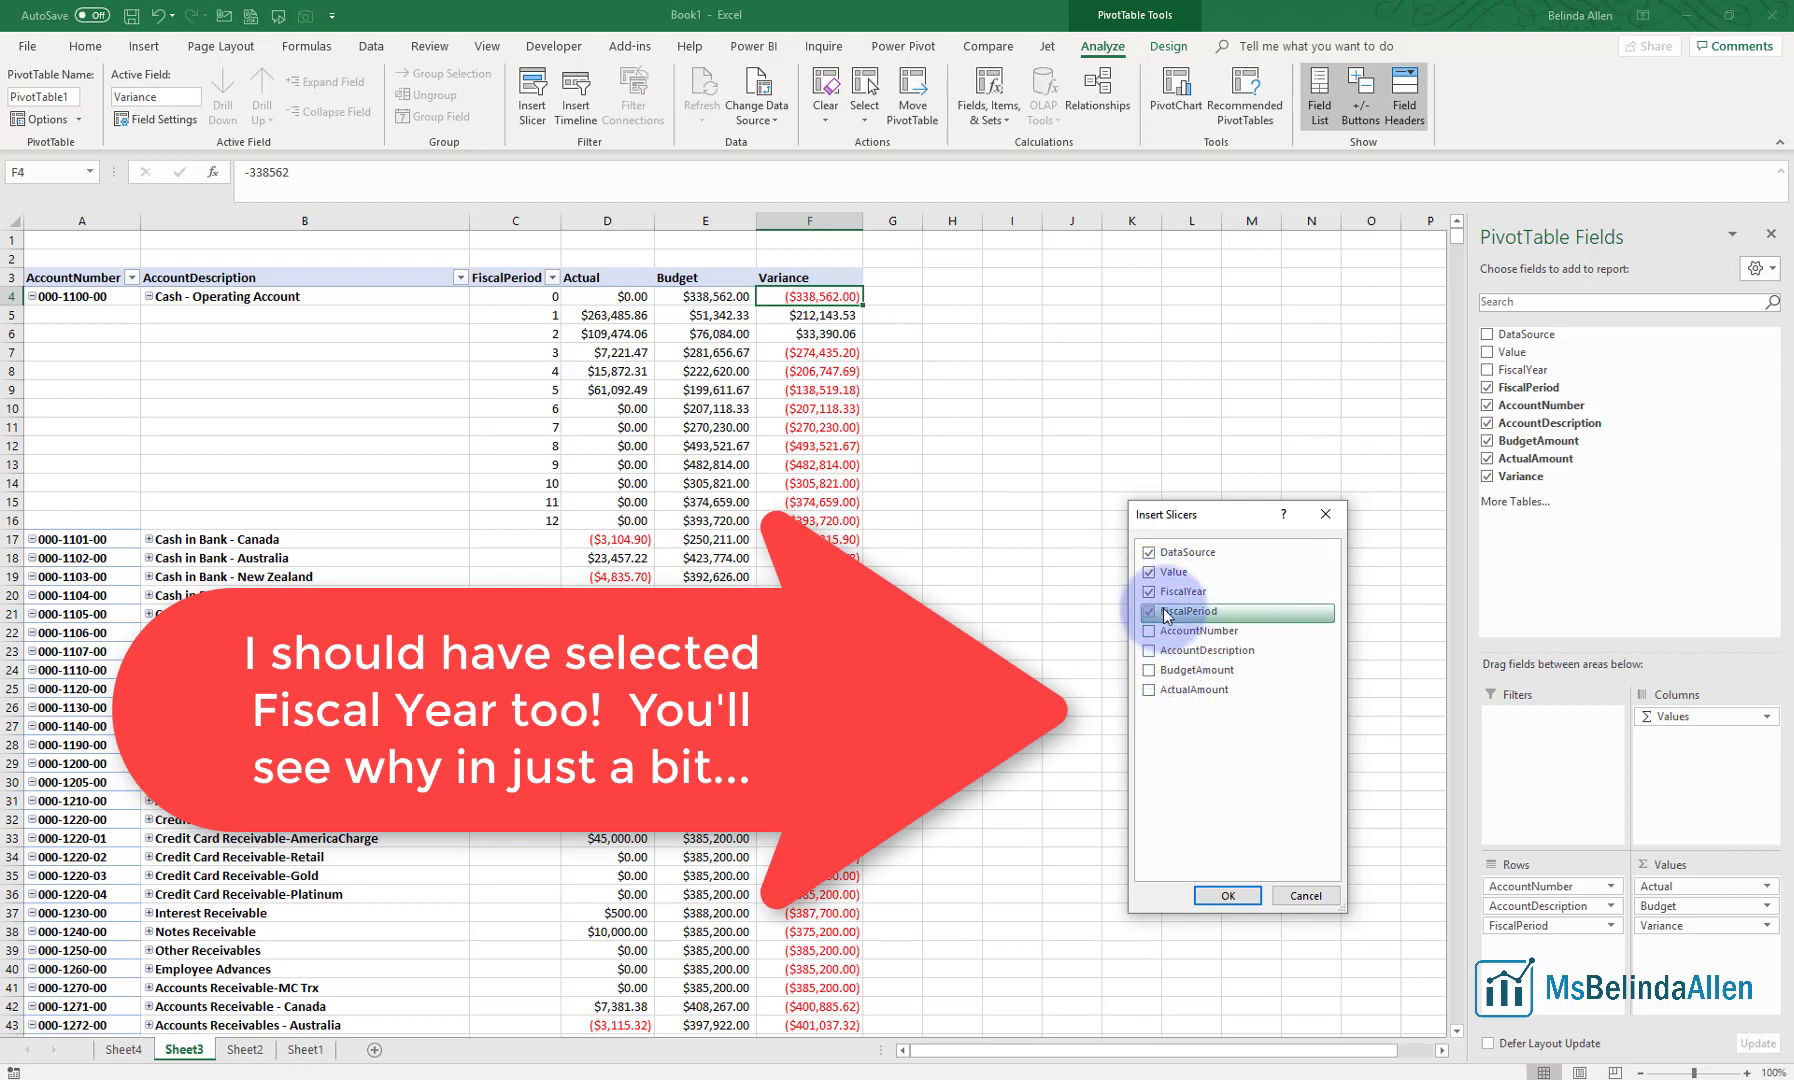
pyautogui.click(1228, 895)
pyautogui.moveTo(740, 548); pyautogui.dragTo(990, 267)
pyautogui.moveTo(719, 503); pyautogui.dragTo(1233, 266)
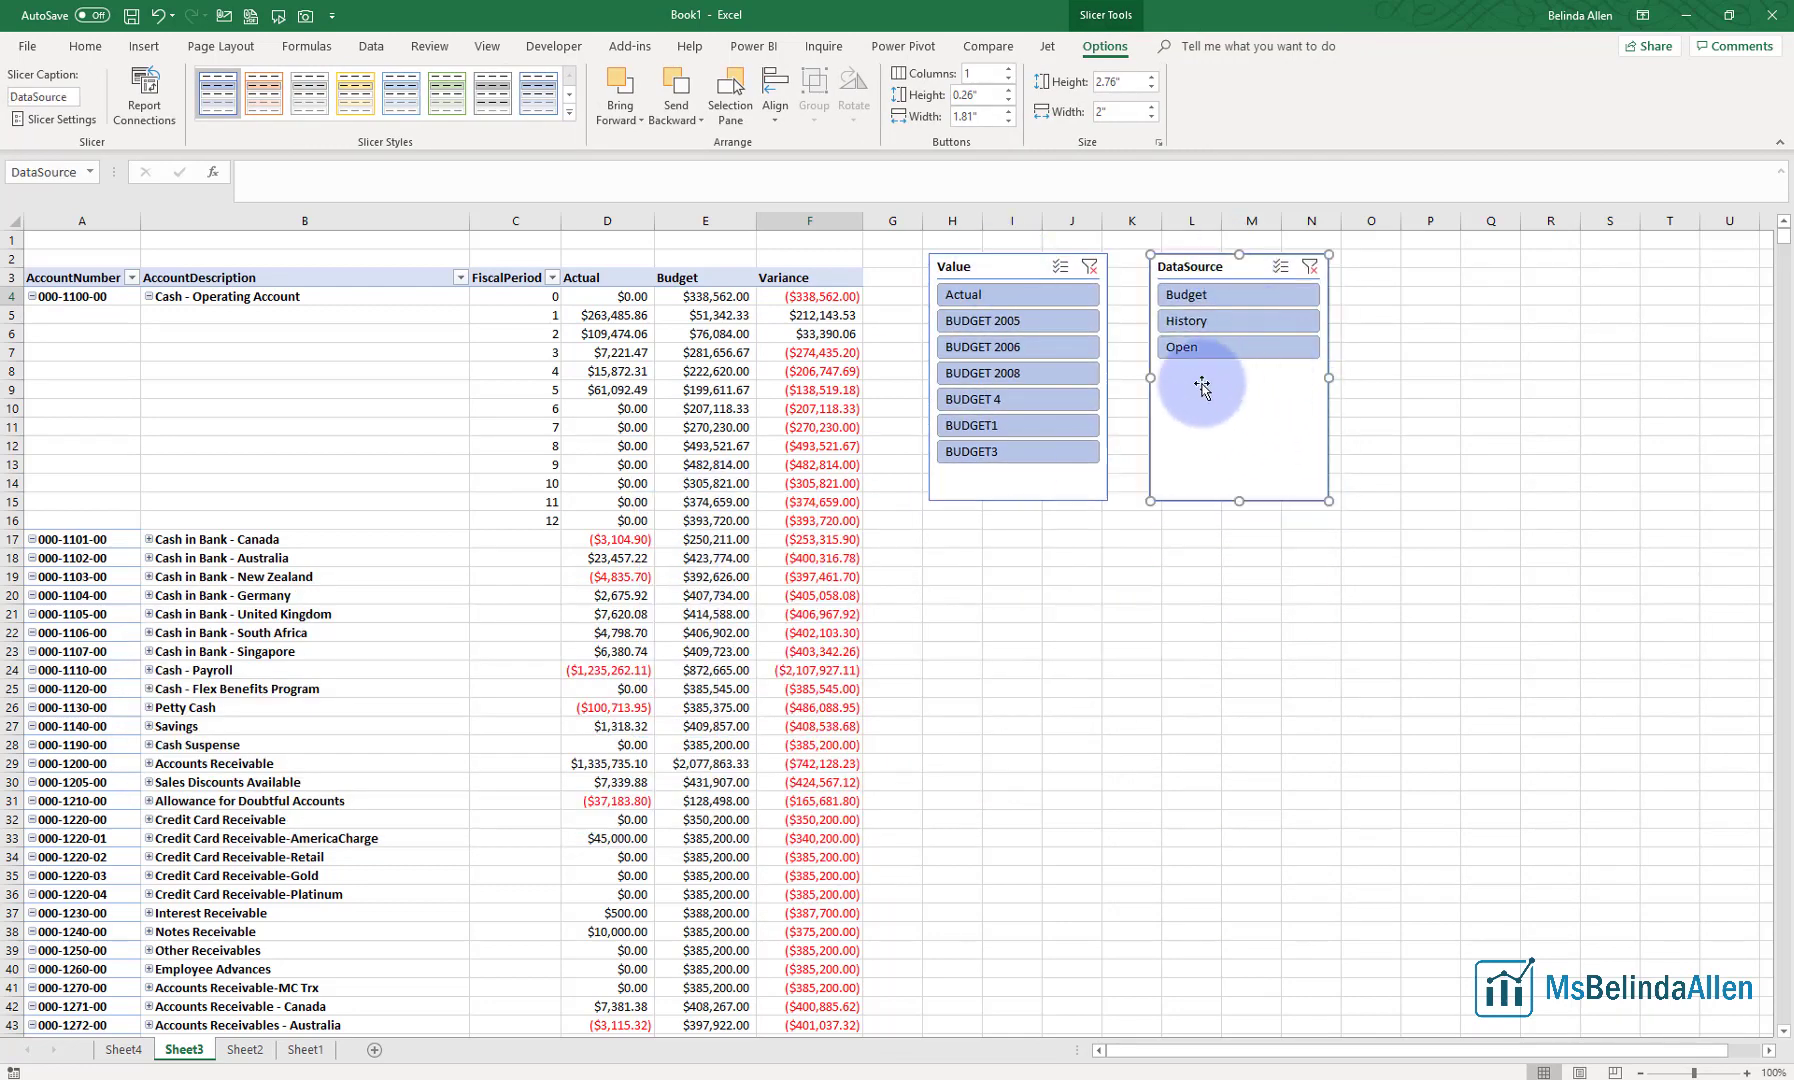
# Filter the PivotTable by the DataSource items Budget, History and Open in turn, and clear the DataSource filter
pyautogui.click(1221, 299)
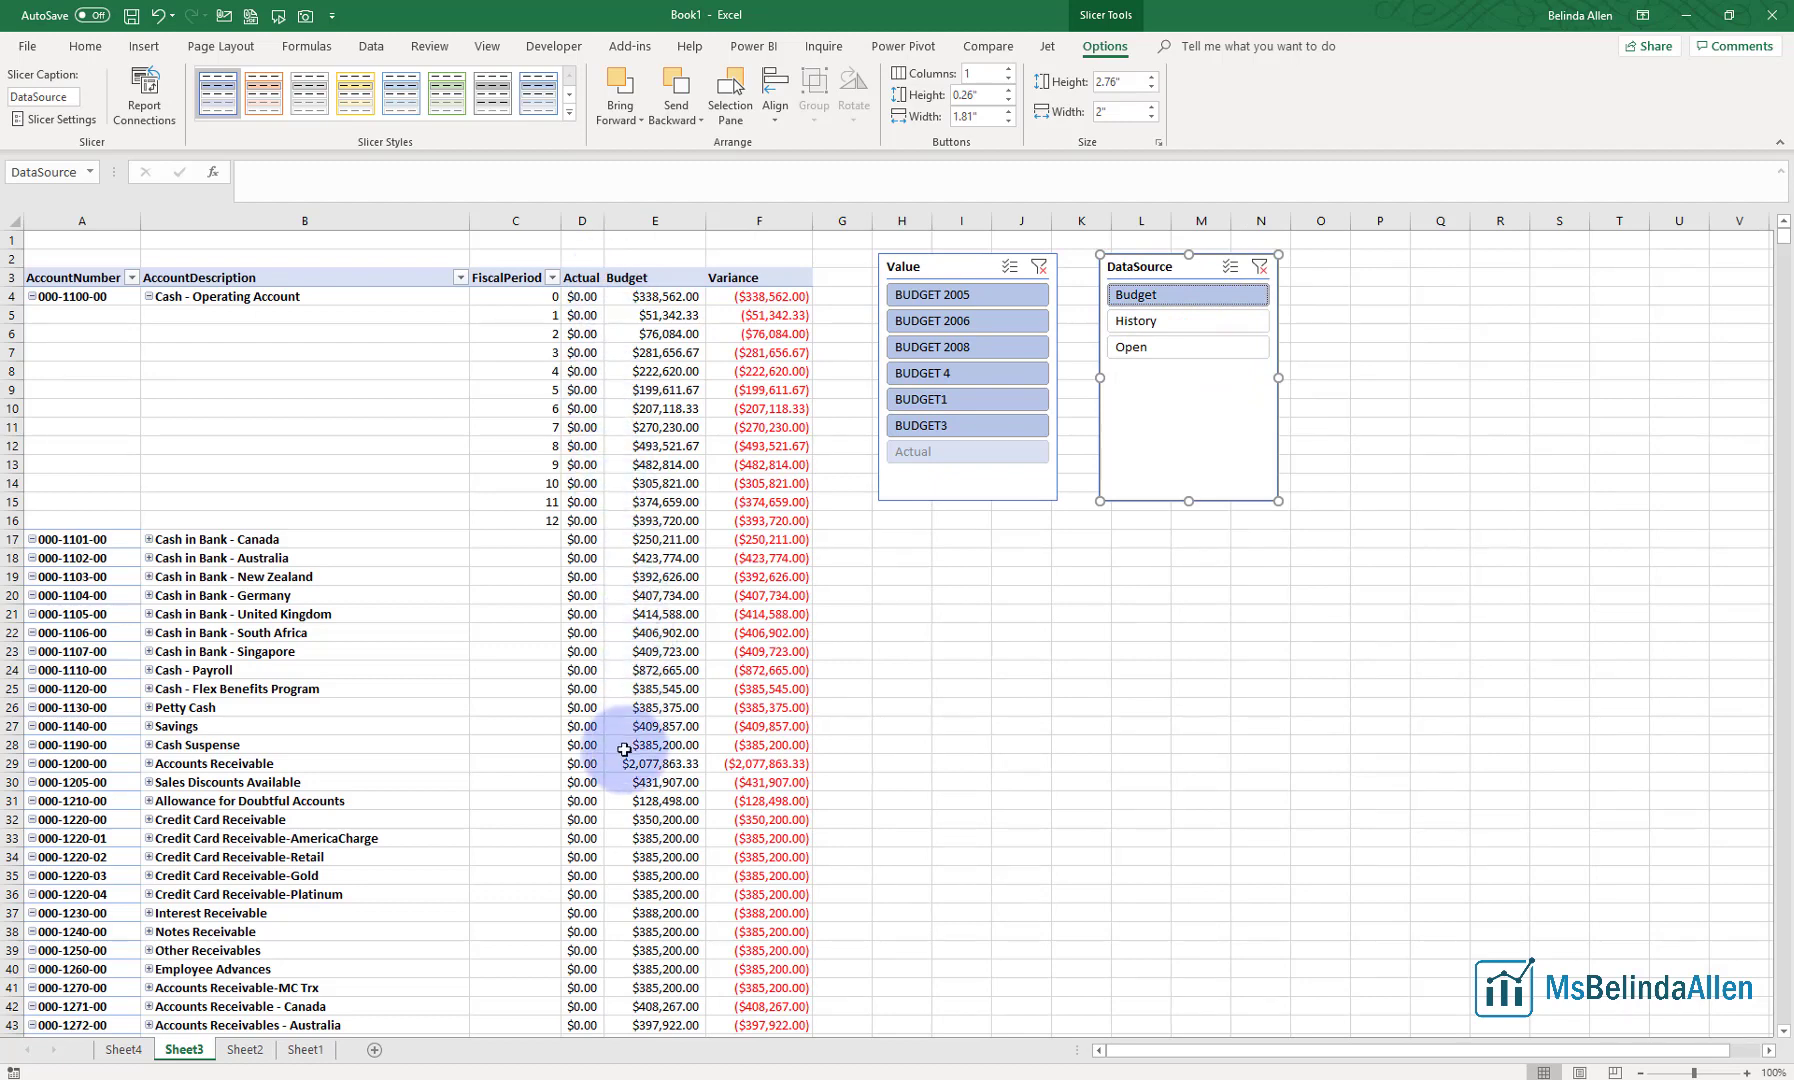
pyautogui.click(1141, 321)
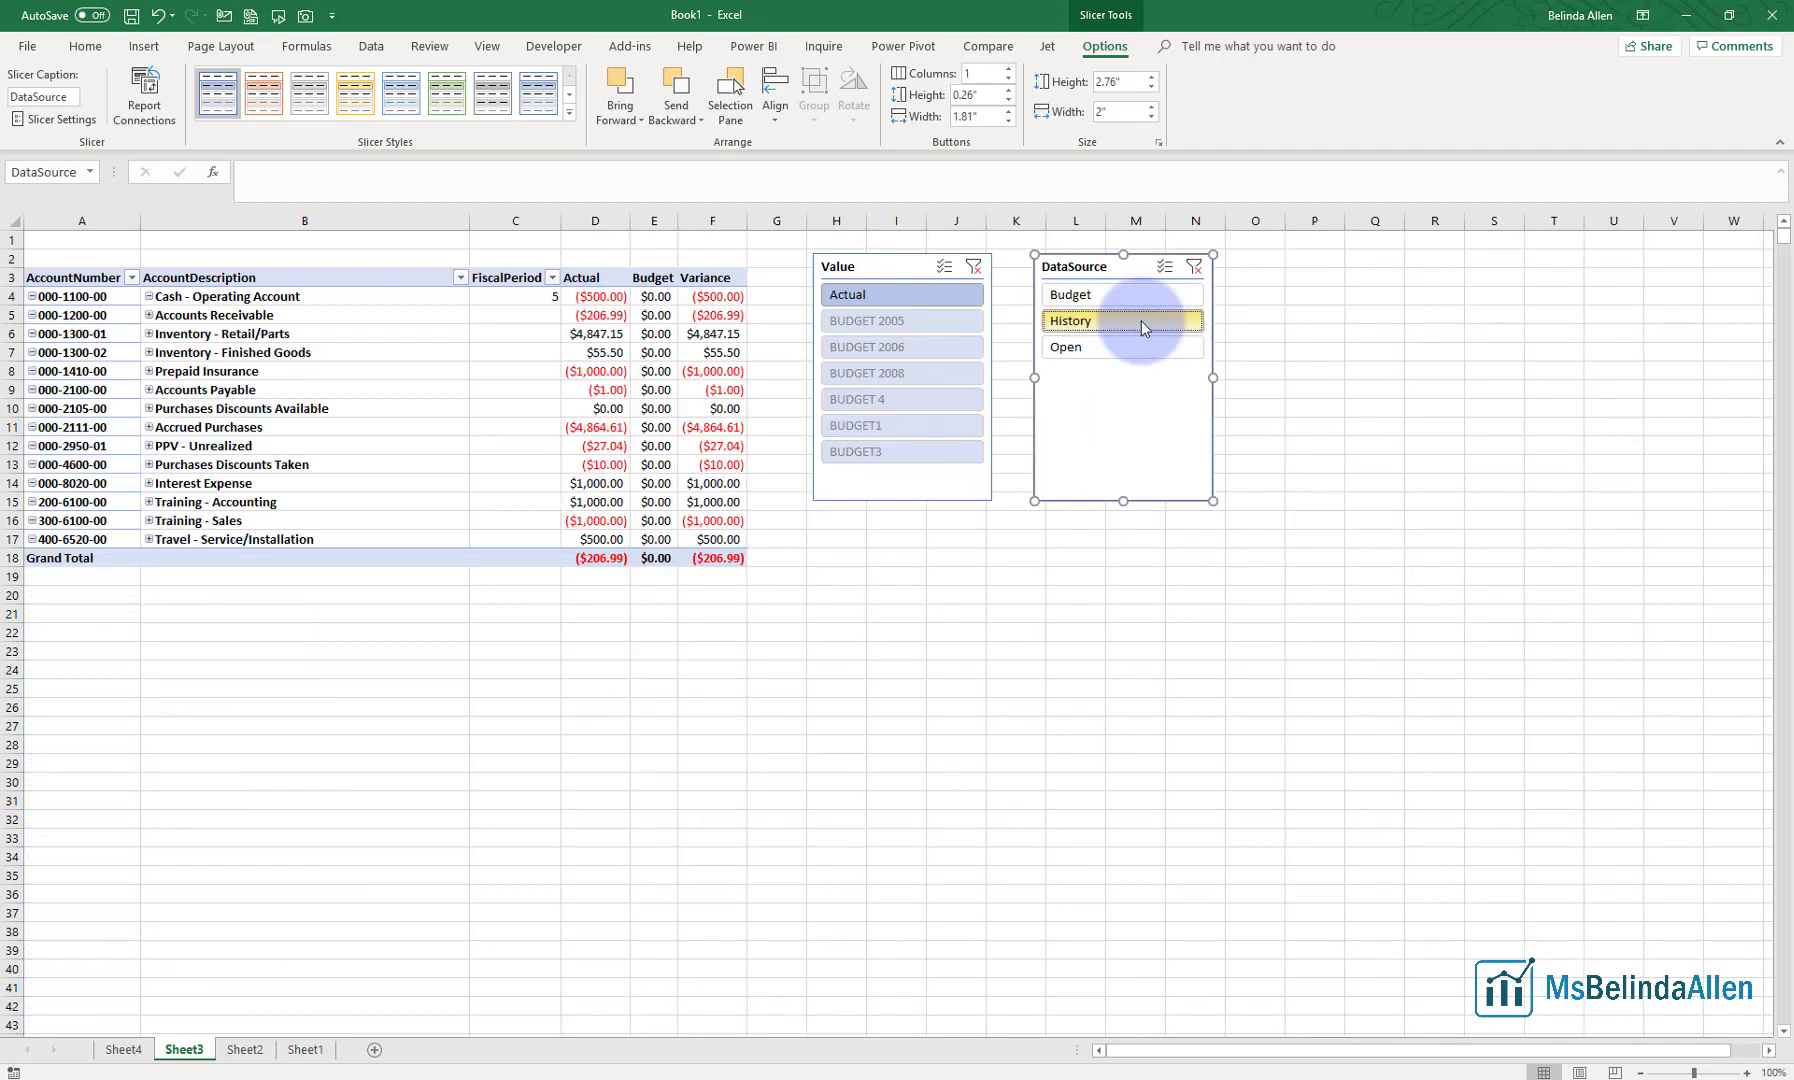
pyautogui.click(1141, 346)
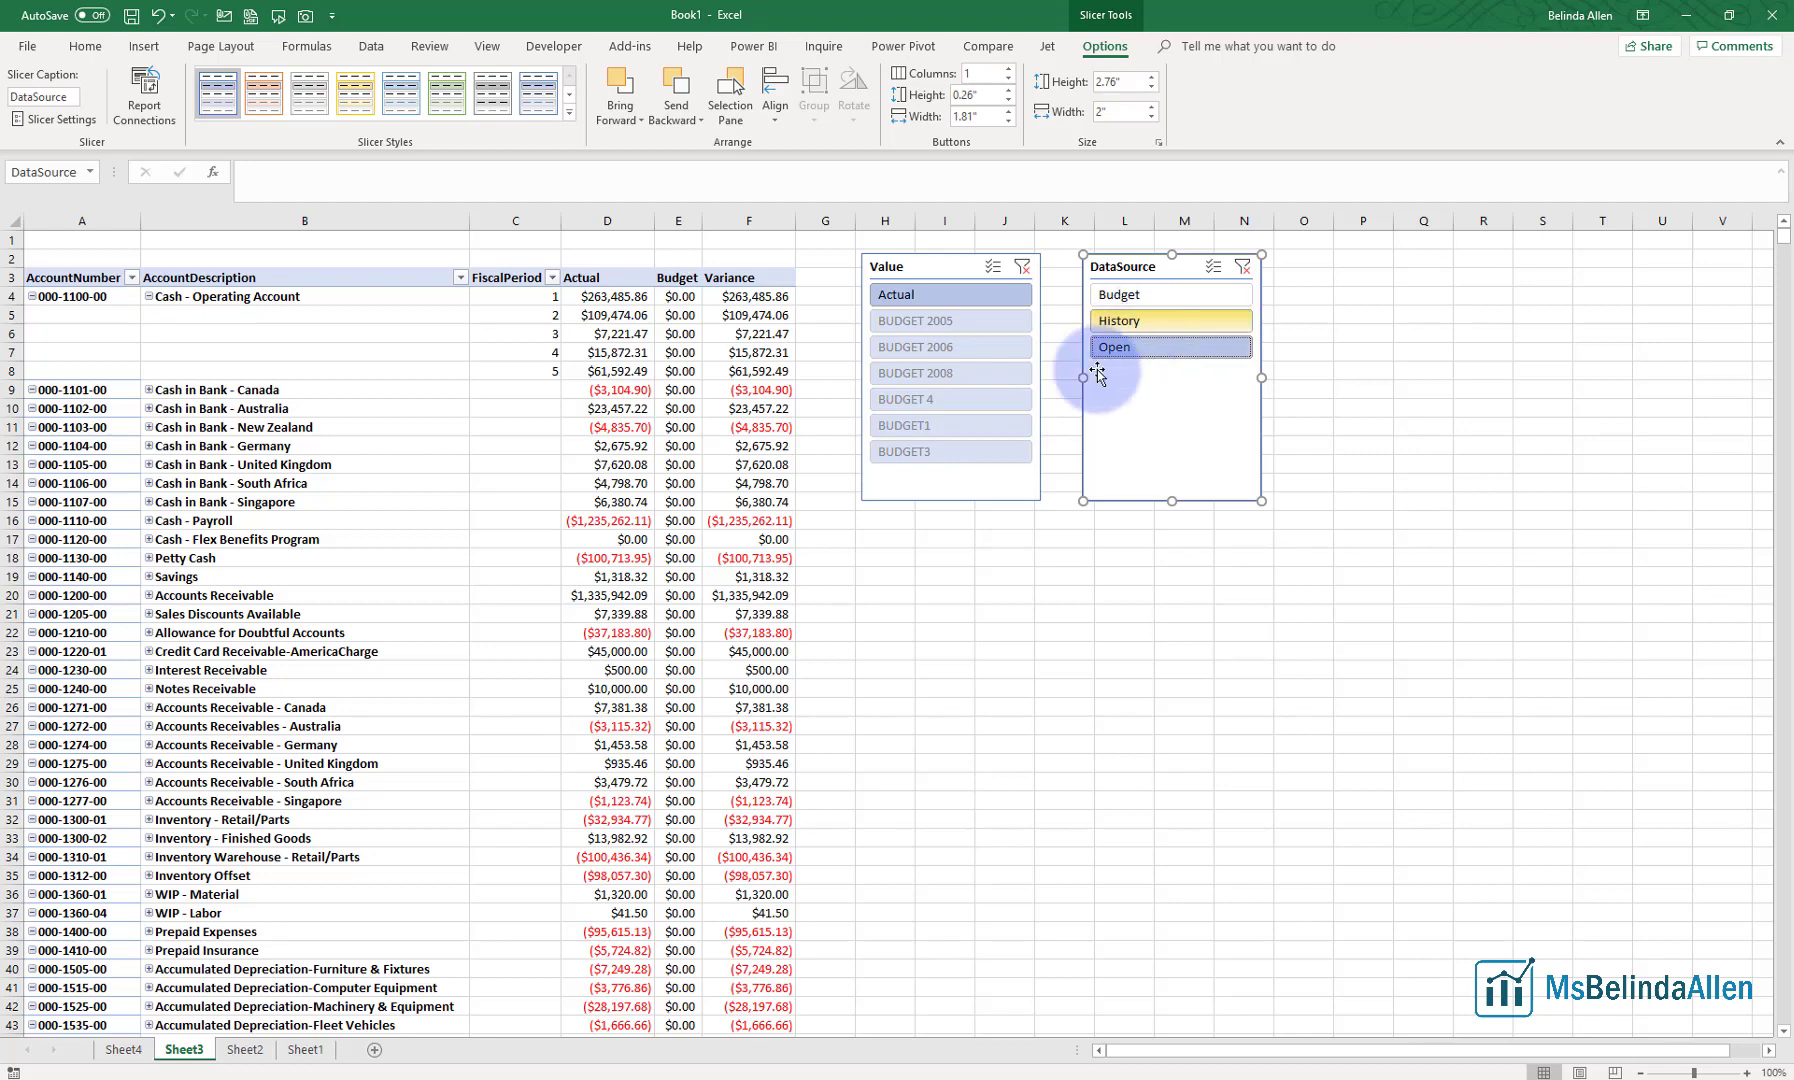
pyautogui.click(1243, 267)
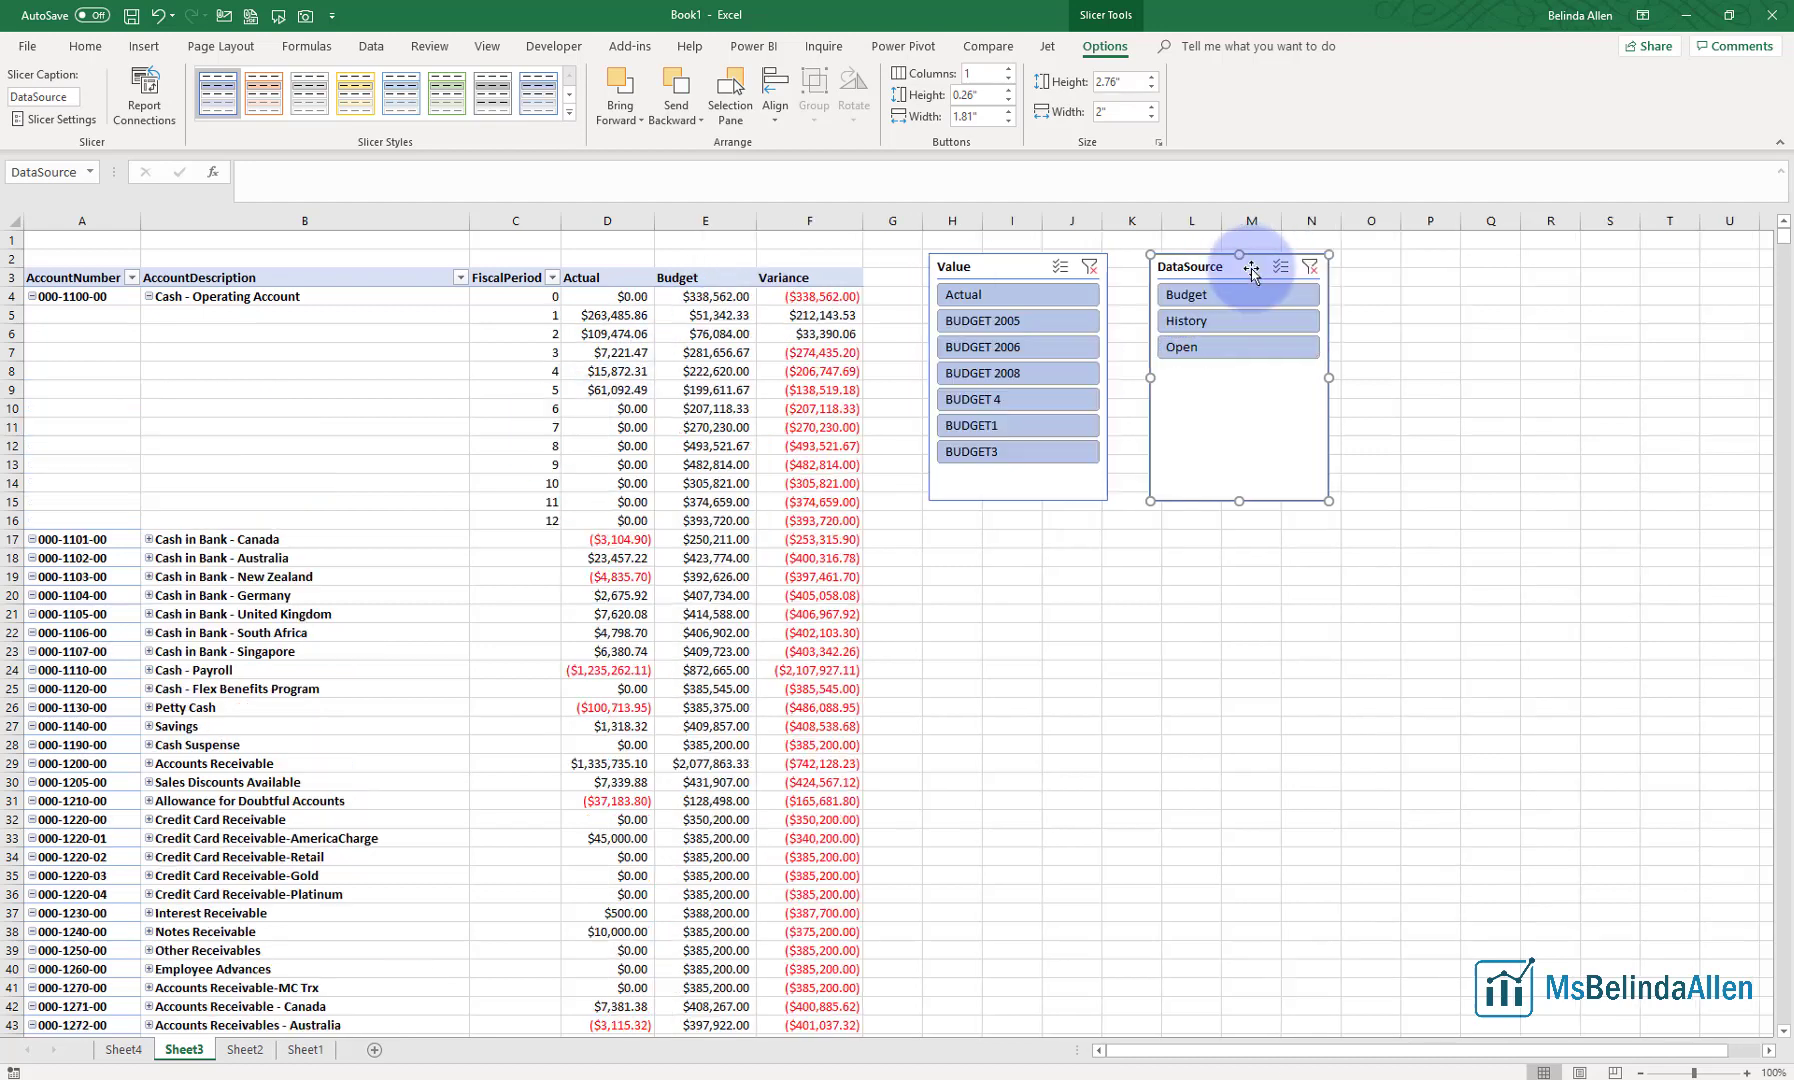
# Filter the Value slicer to BUDGET 2008 together with Actual, and clear the Value filter
pyautogui.click(1000, 373)
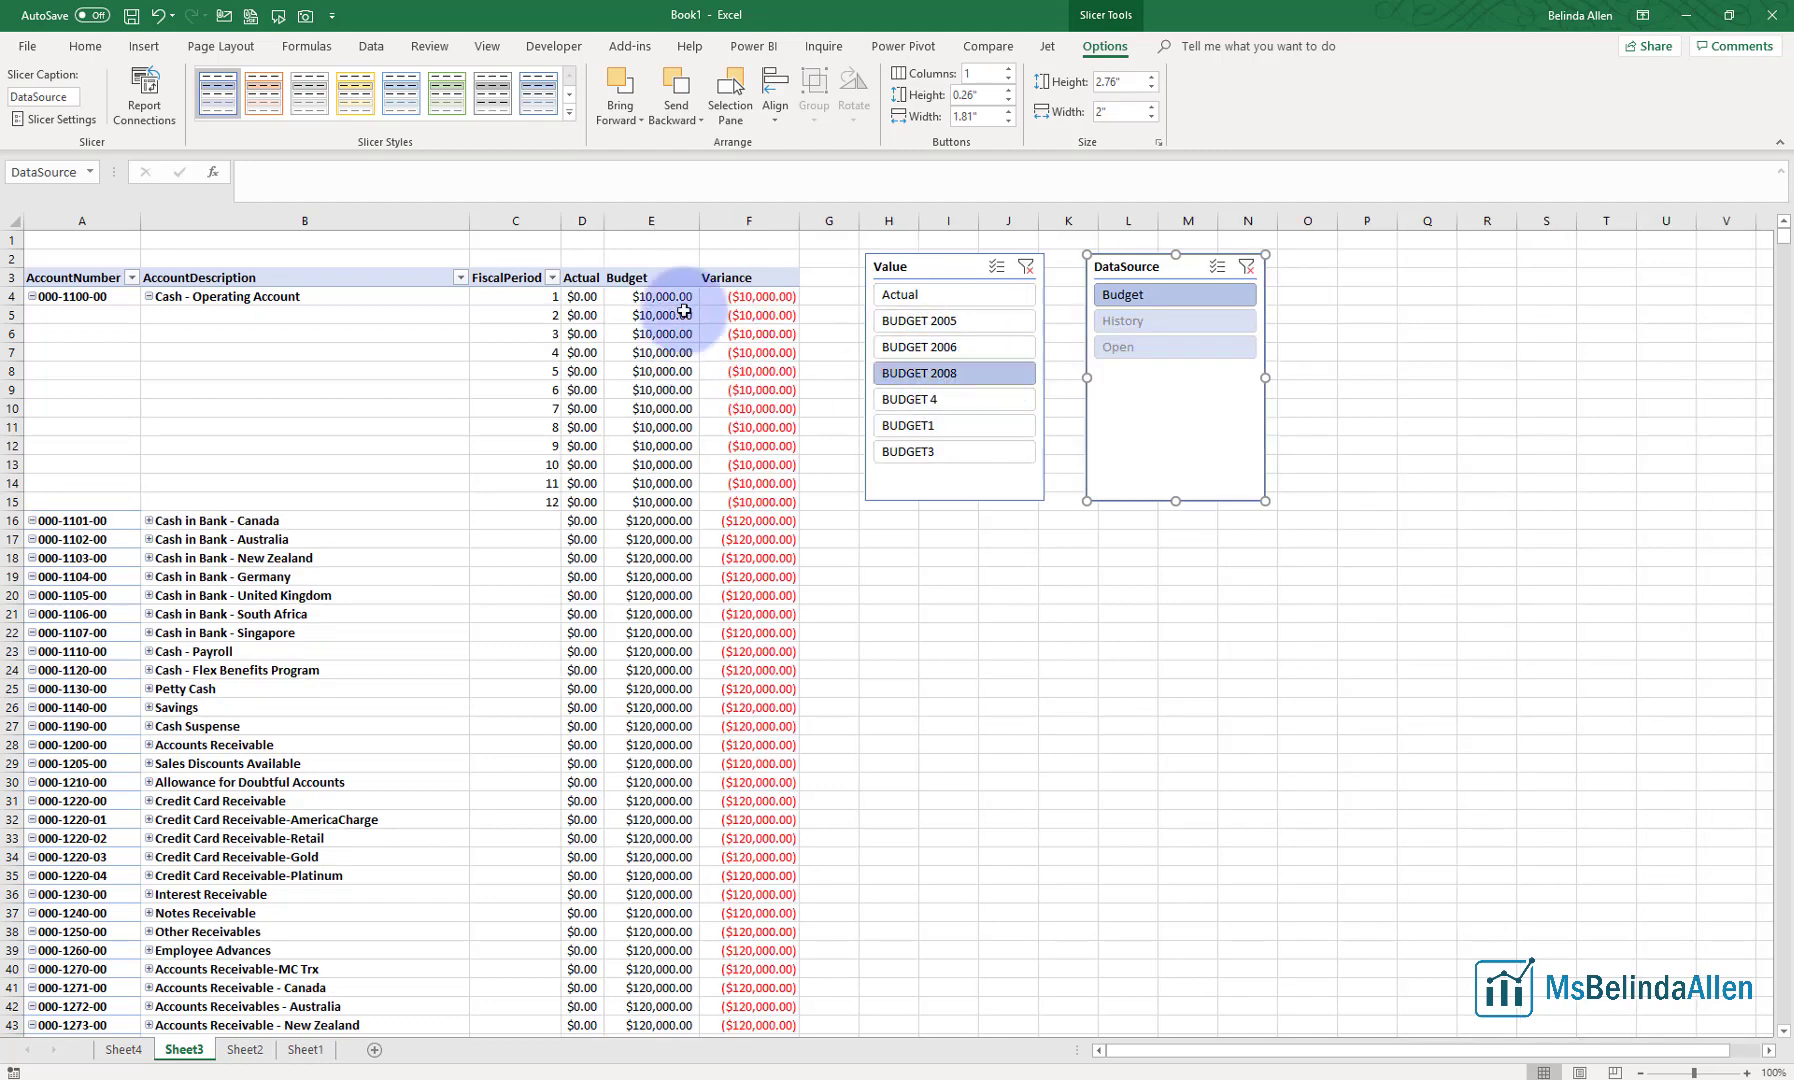
pyautogui.keyDown('ctrl'); pyautogui.click(957, 296); pyautogui.keyUp('ctrl')
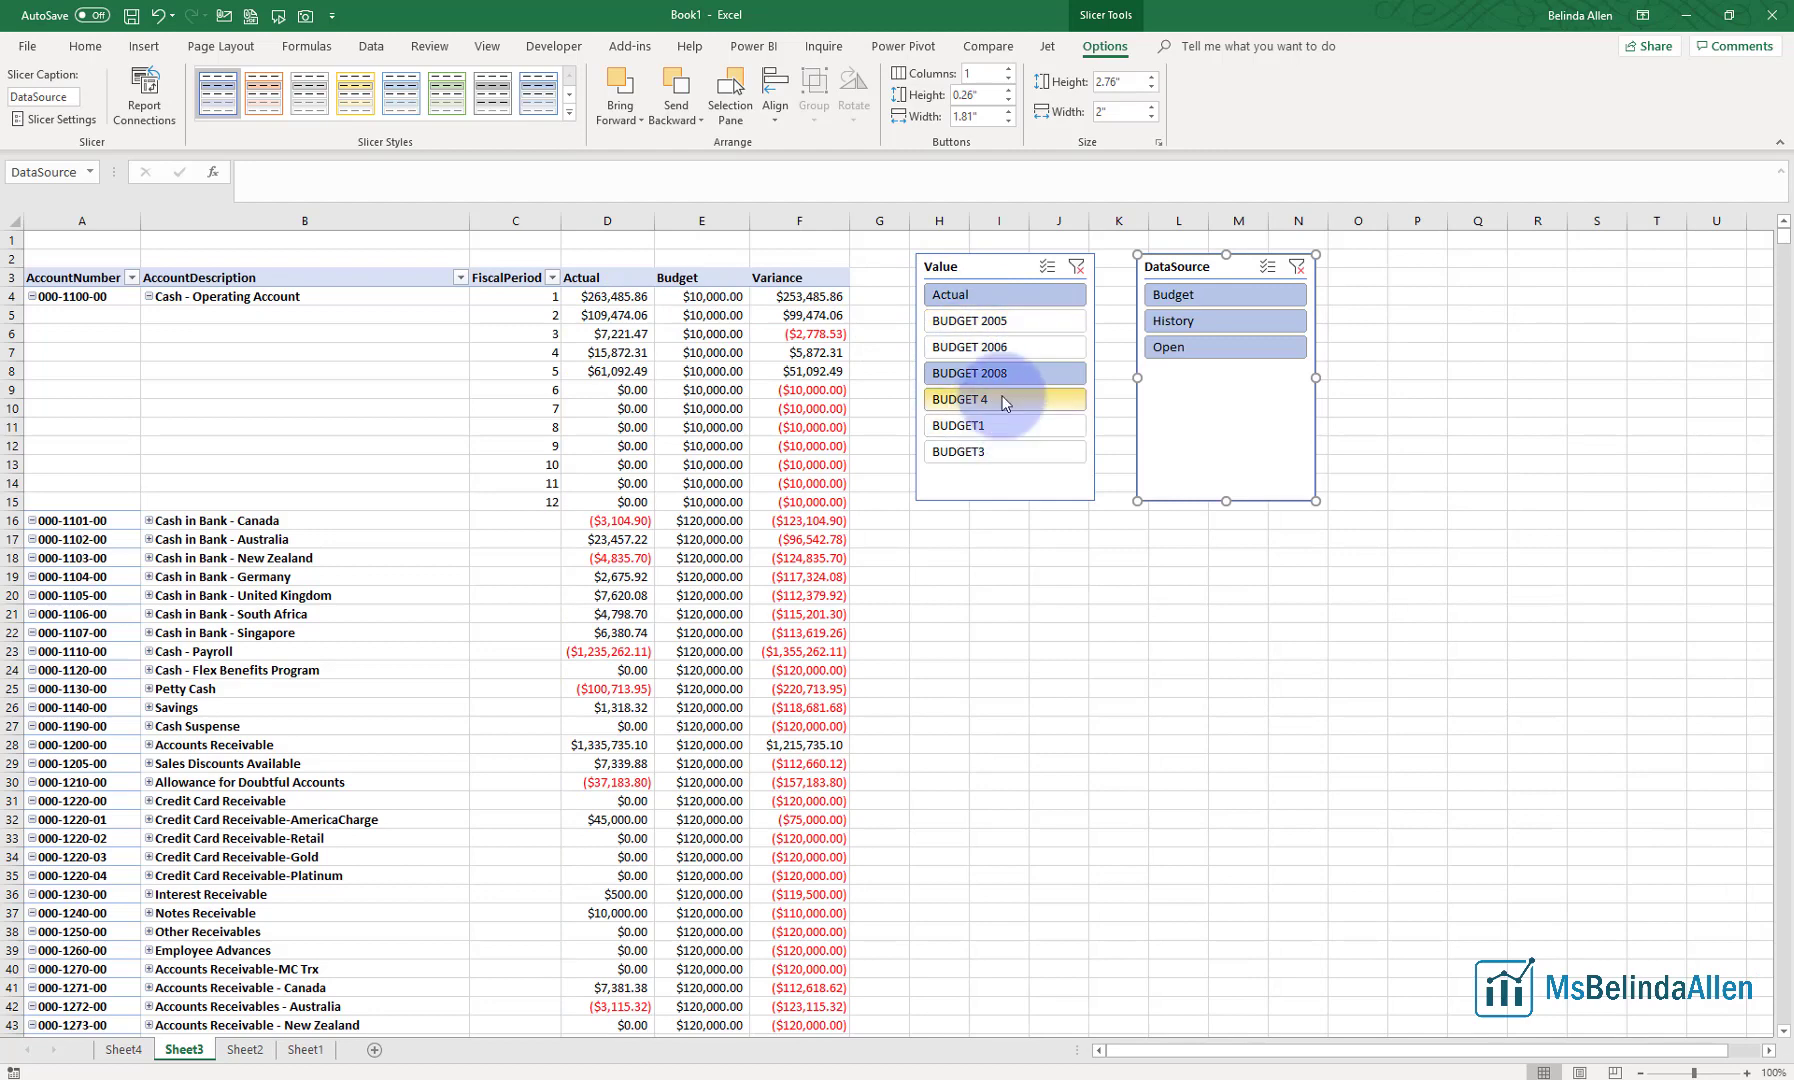
pyautogui.click(1076, 267)
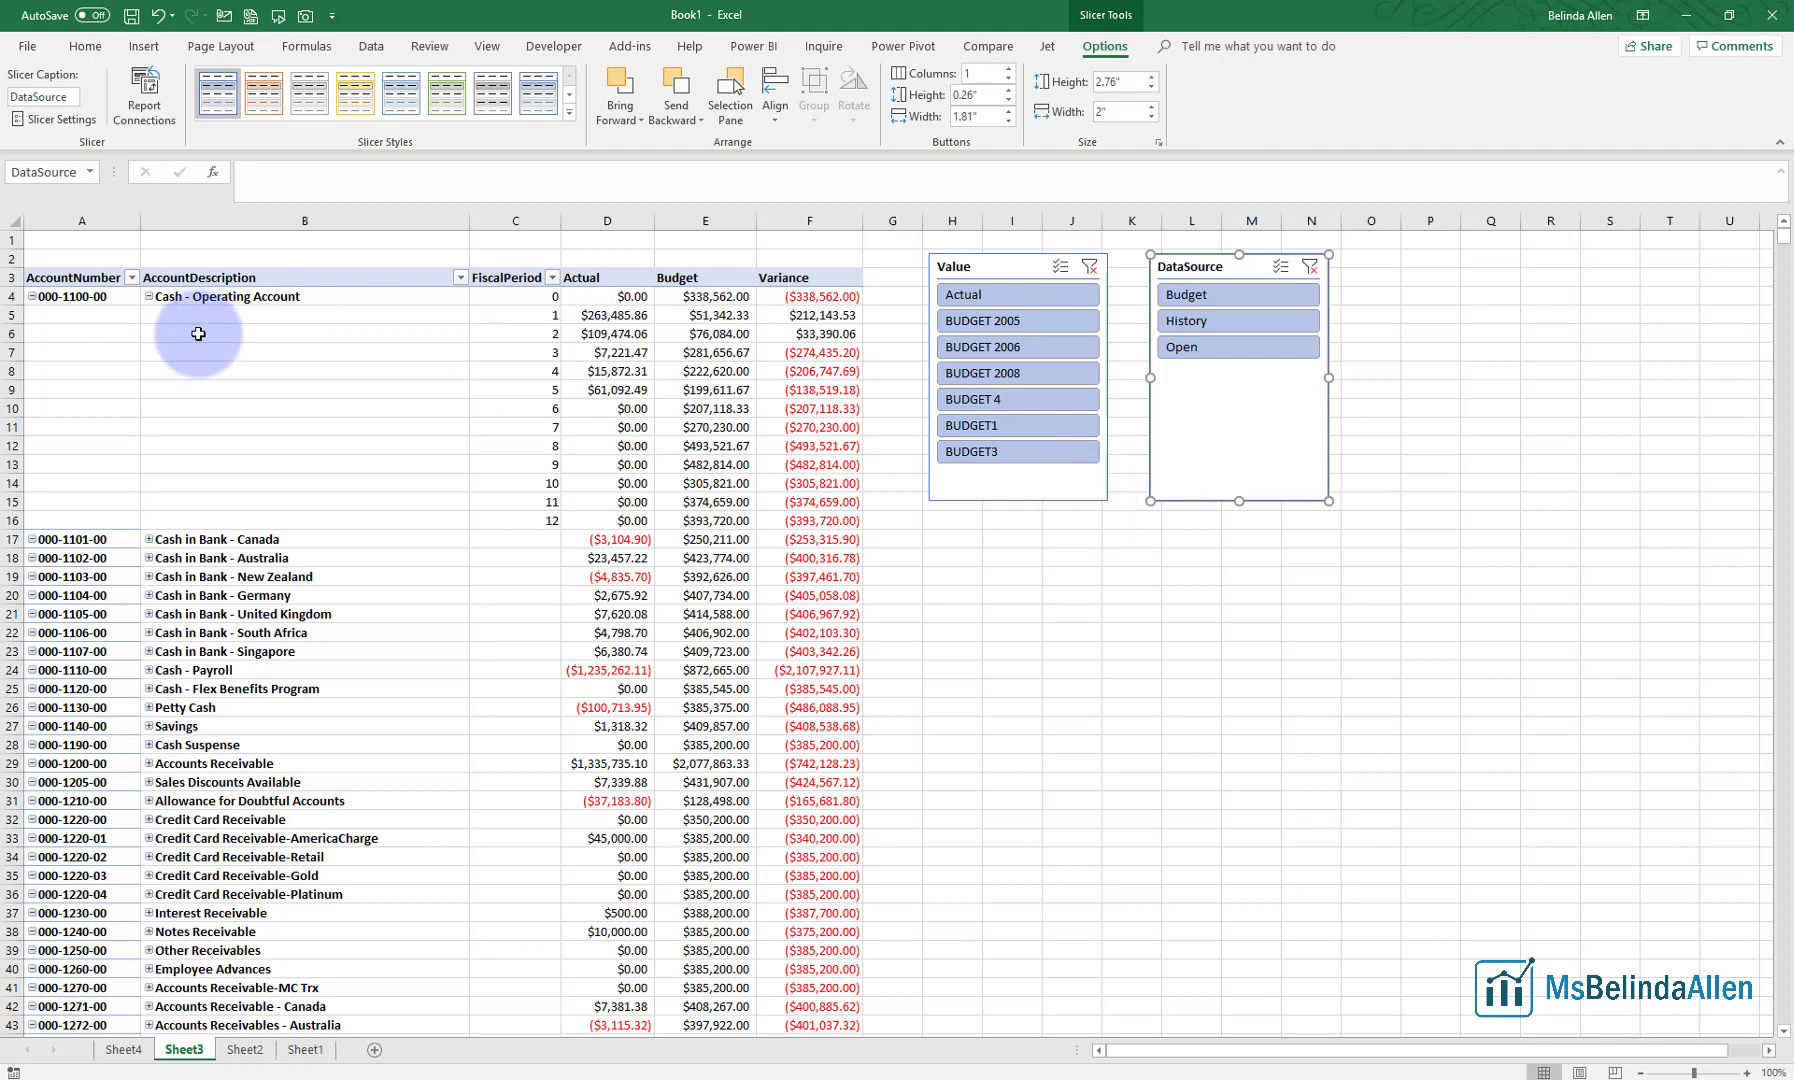
# Set the PivotTable's number of deleted source items to retain per field to None and apply the options
pyautogui.click(78, 277)
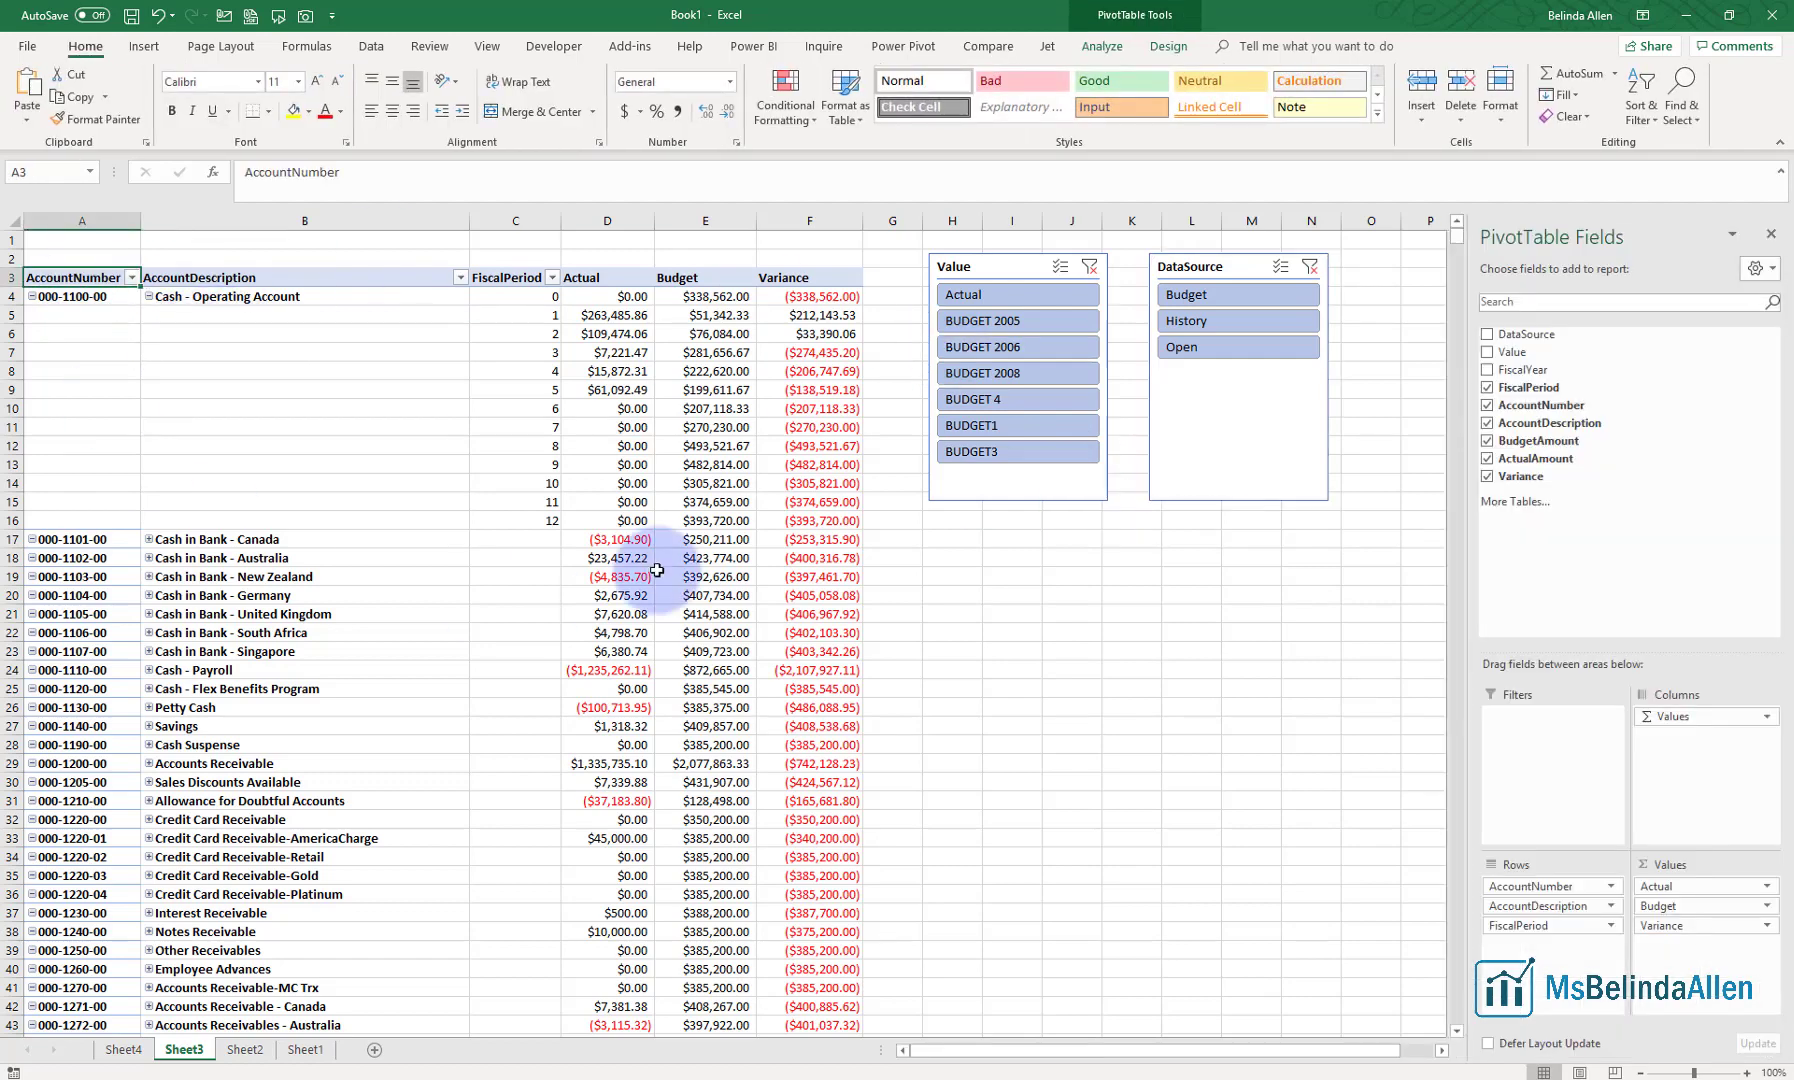
pyautogui.rightClick(76, 278)
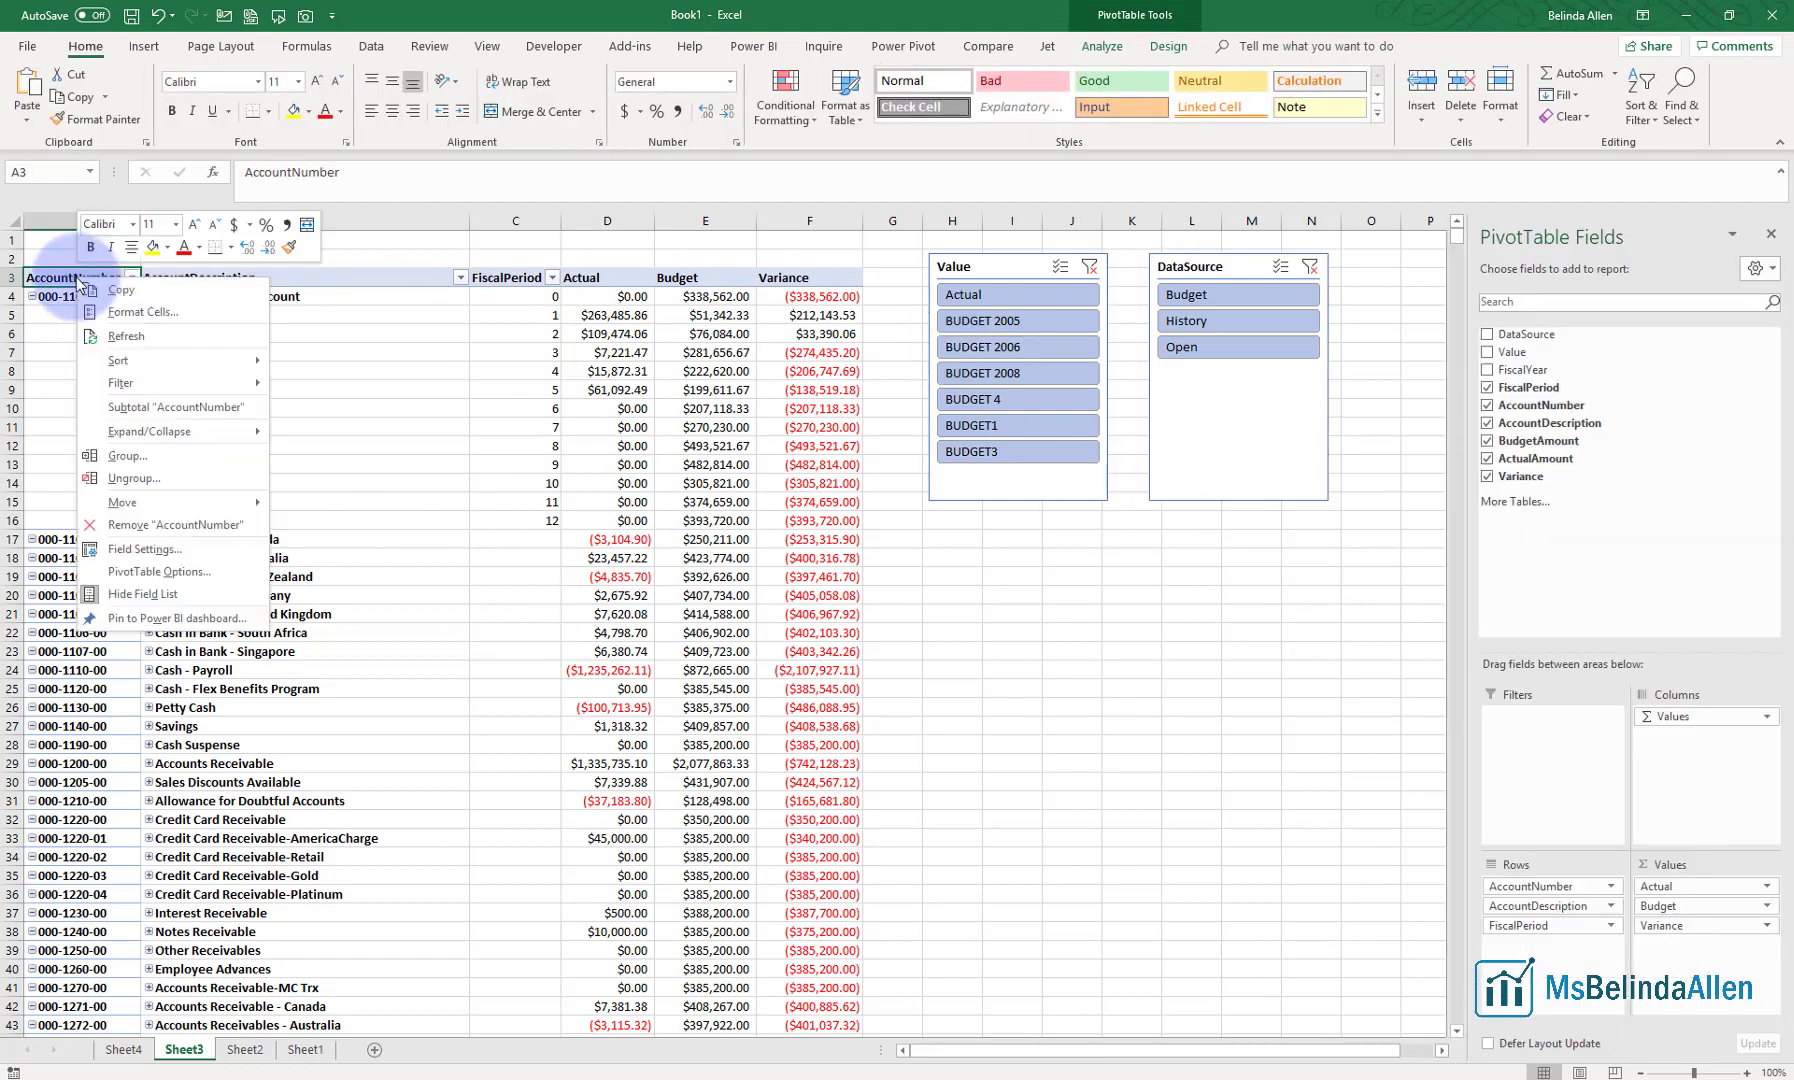
pyautogui.click(199, 573)
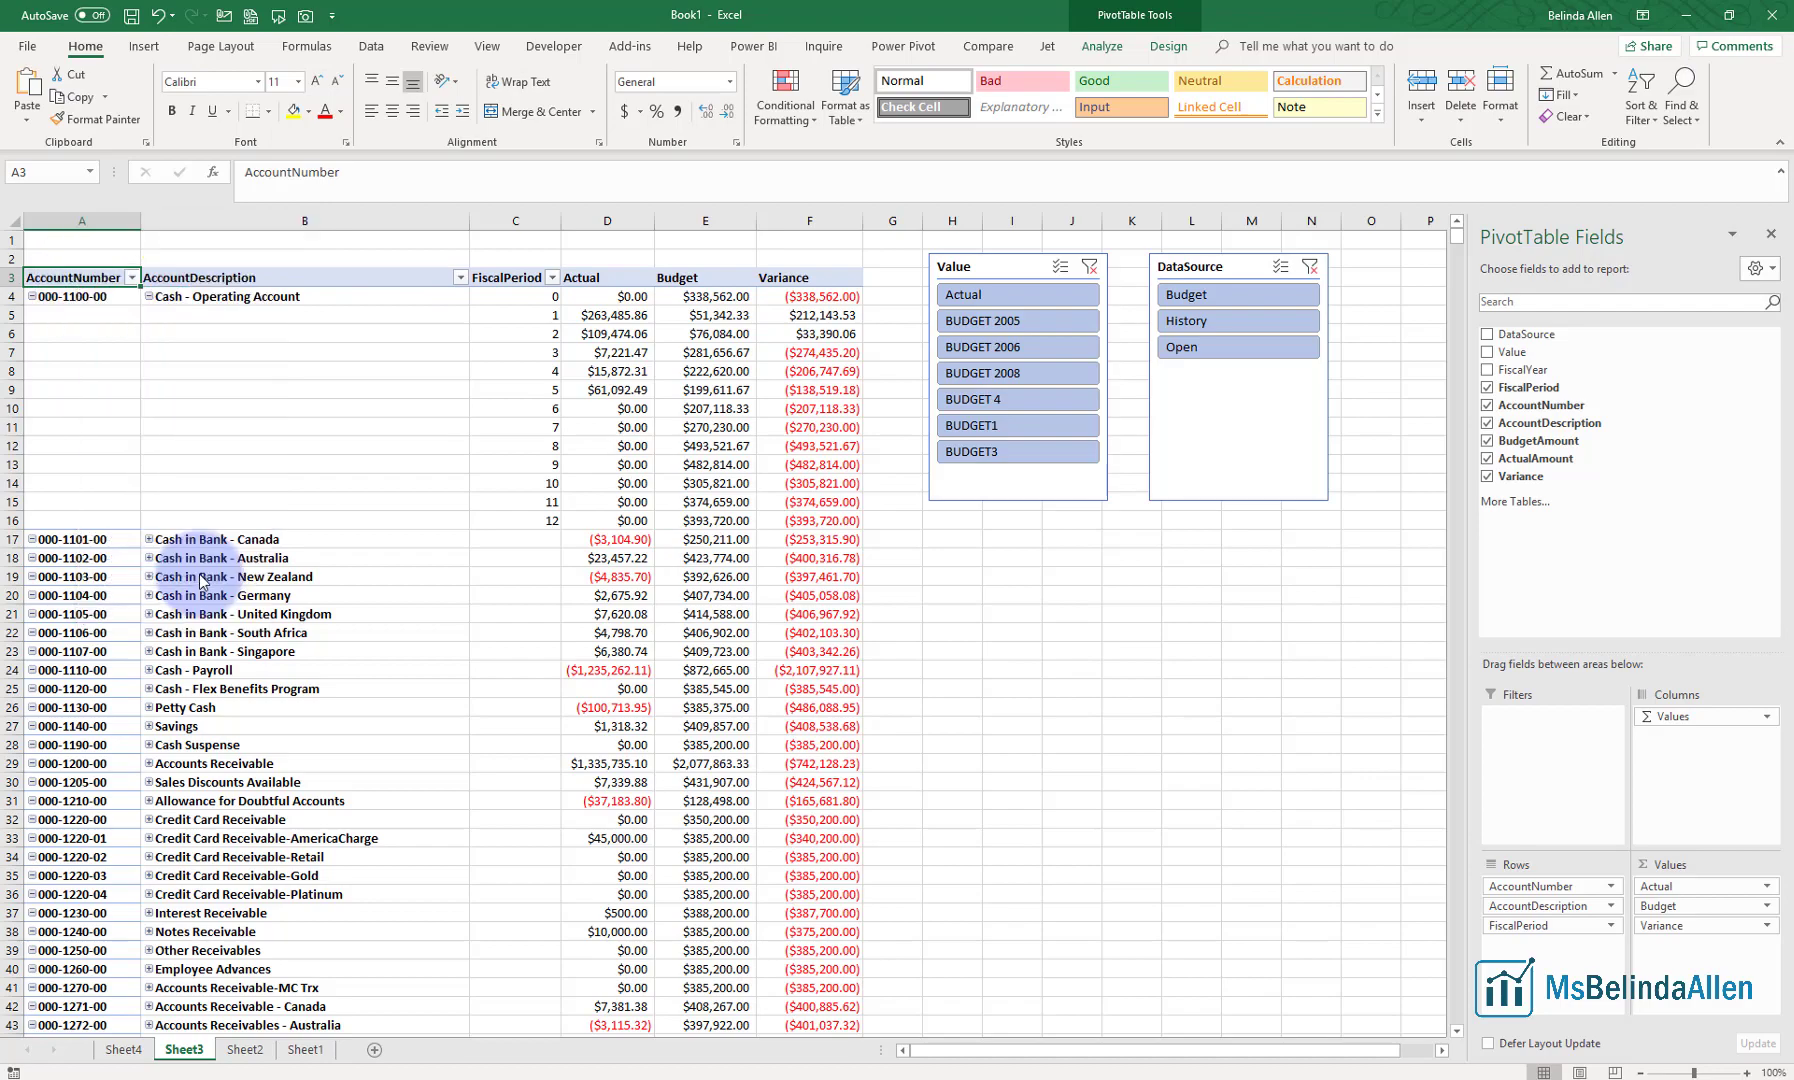
pyautogui.moveTo(193, 358); pyautogui.dragTo(509, 304)
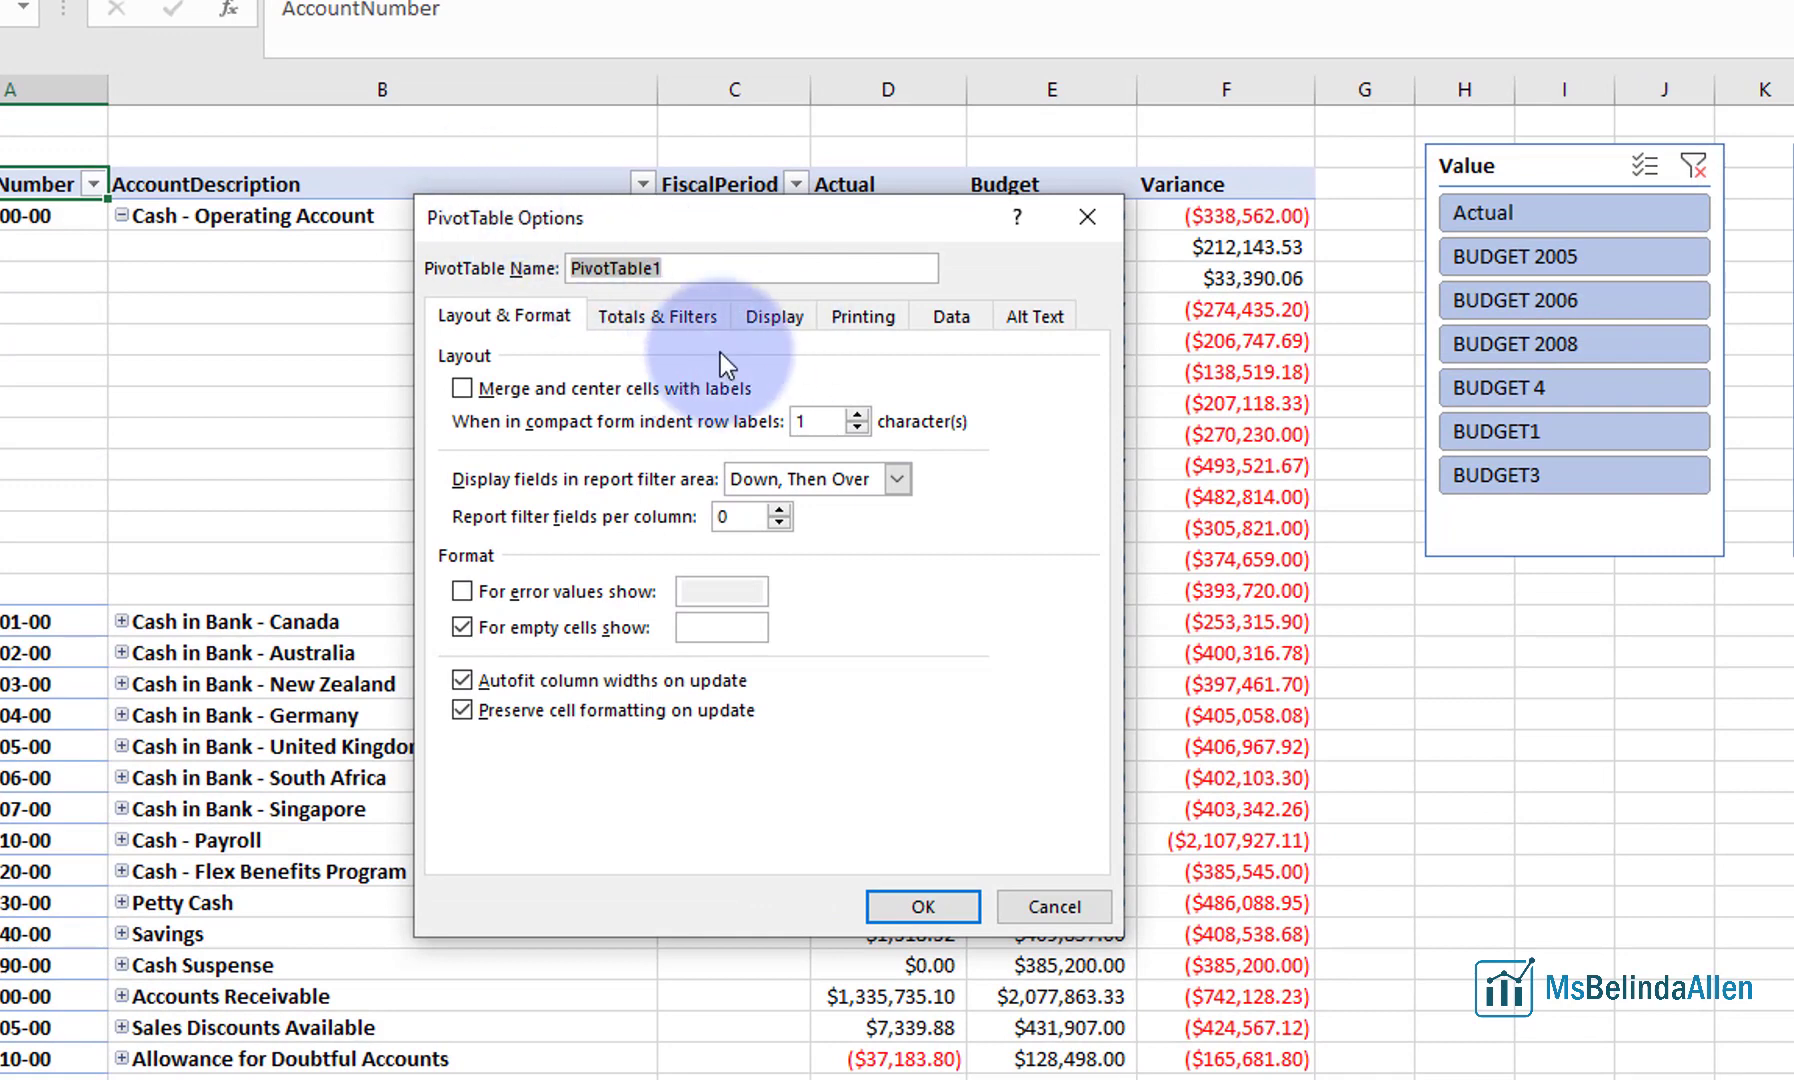
pyautogui.click(951, 317)
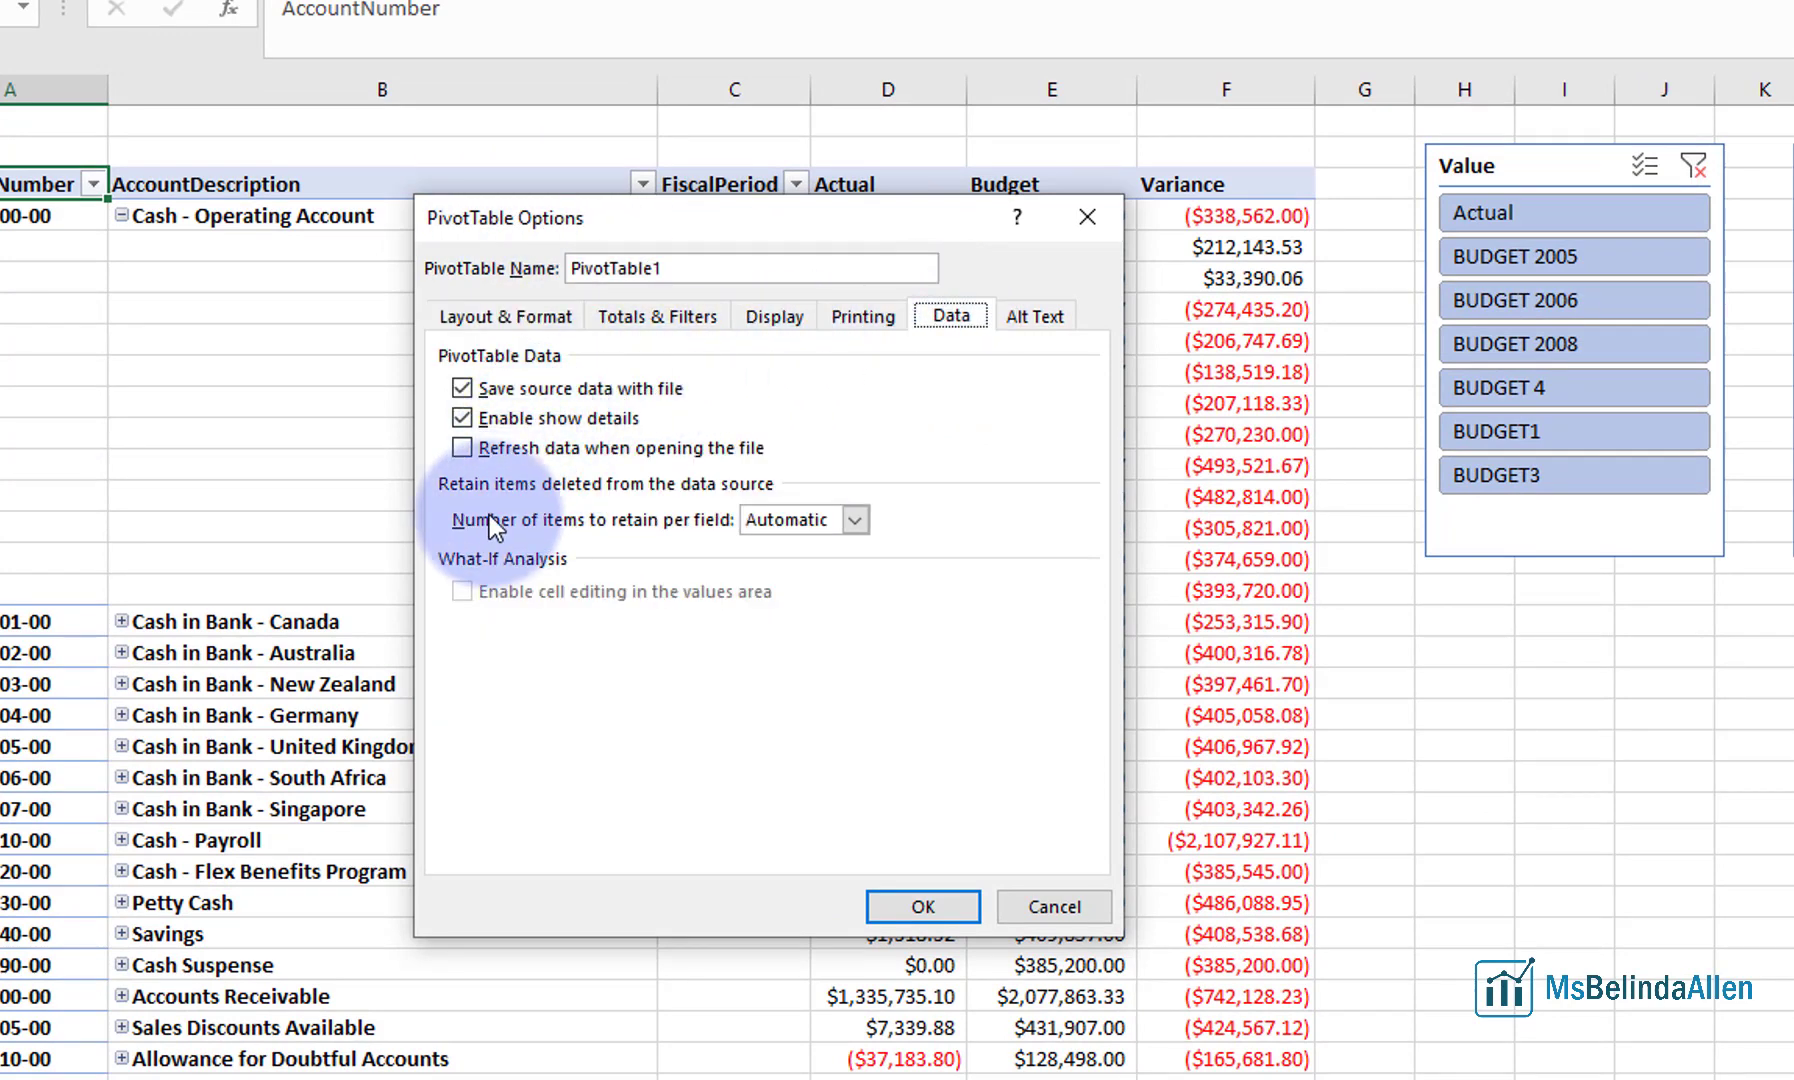
pyautogui.click(855, 520)
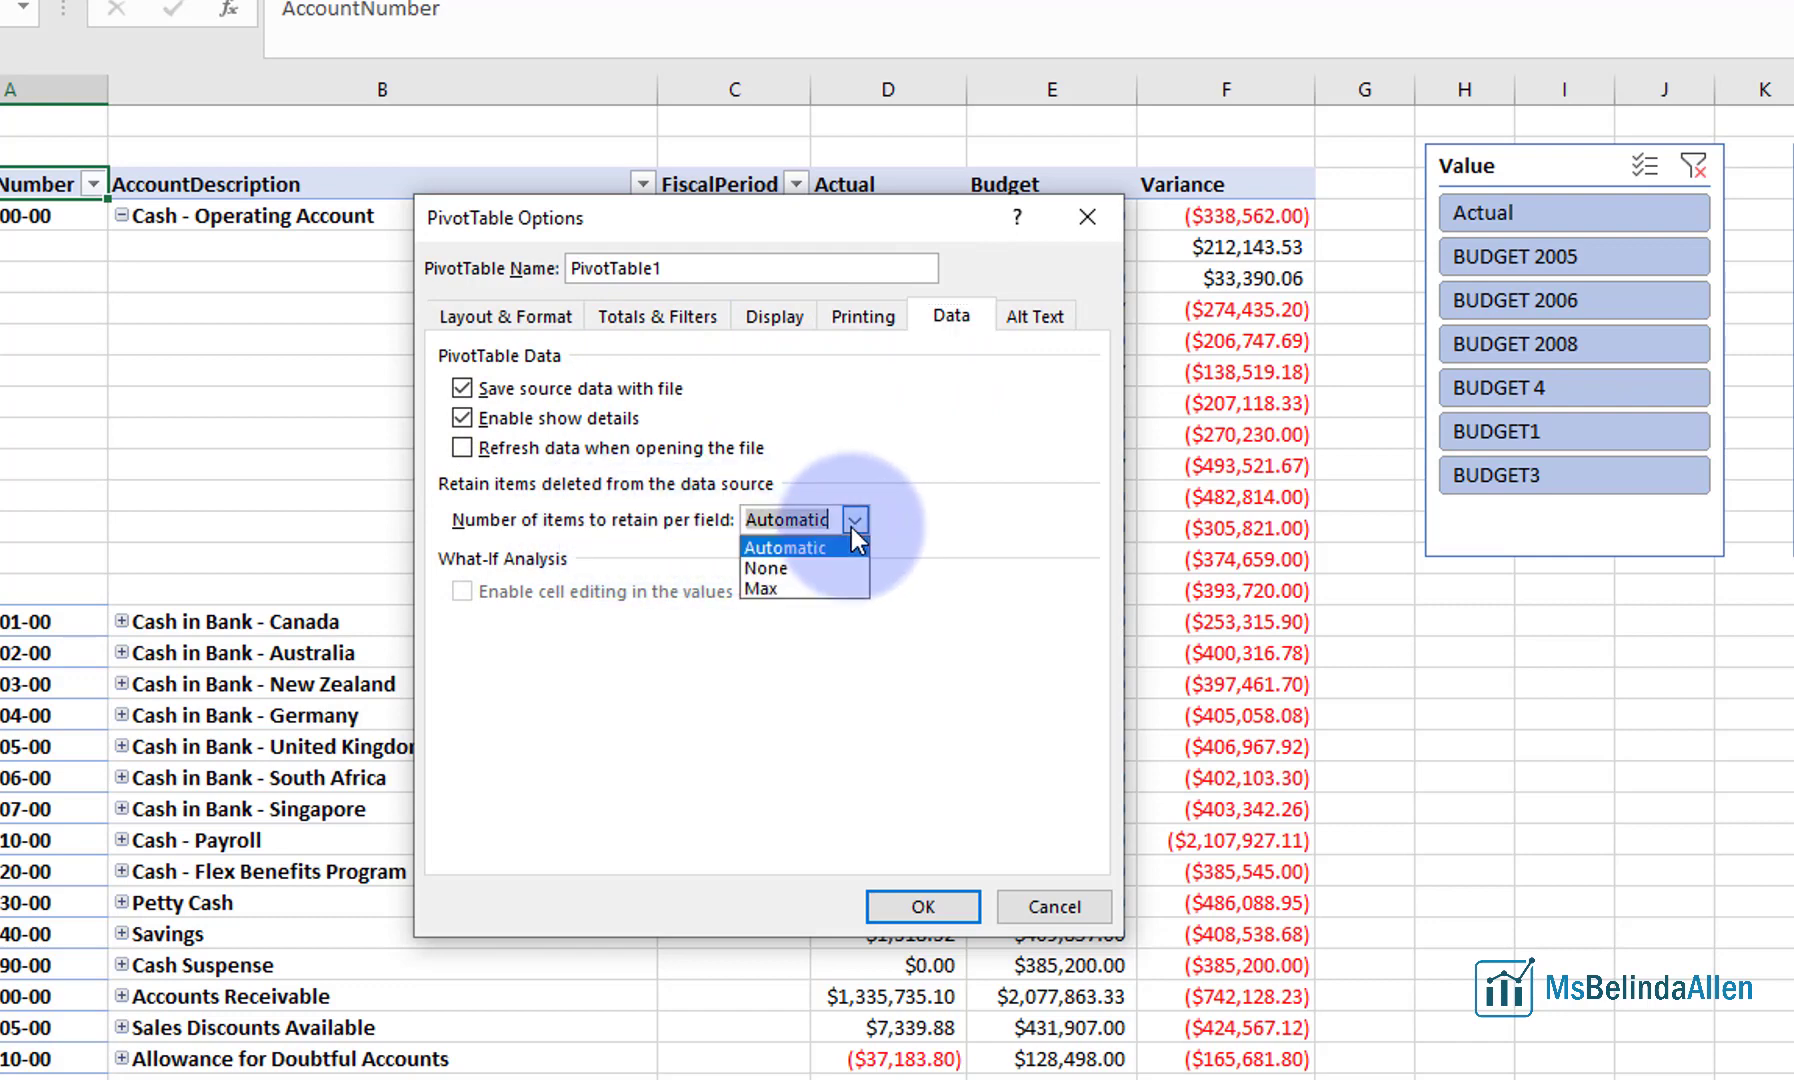
pyautogui.click(810, 565)
pyautogui.click(907, 908)
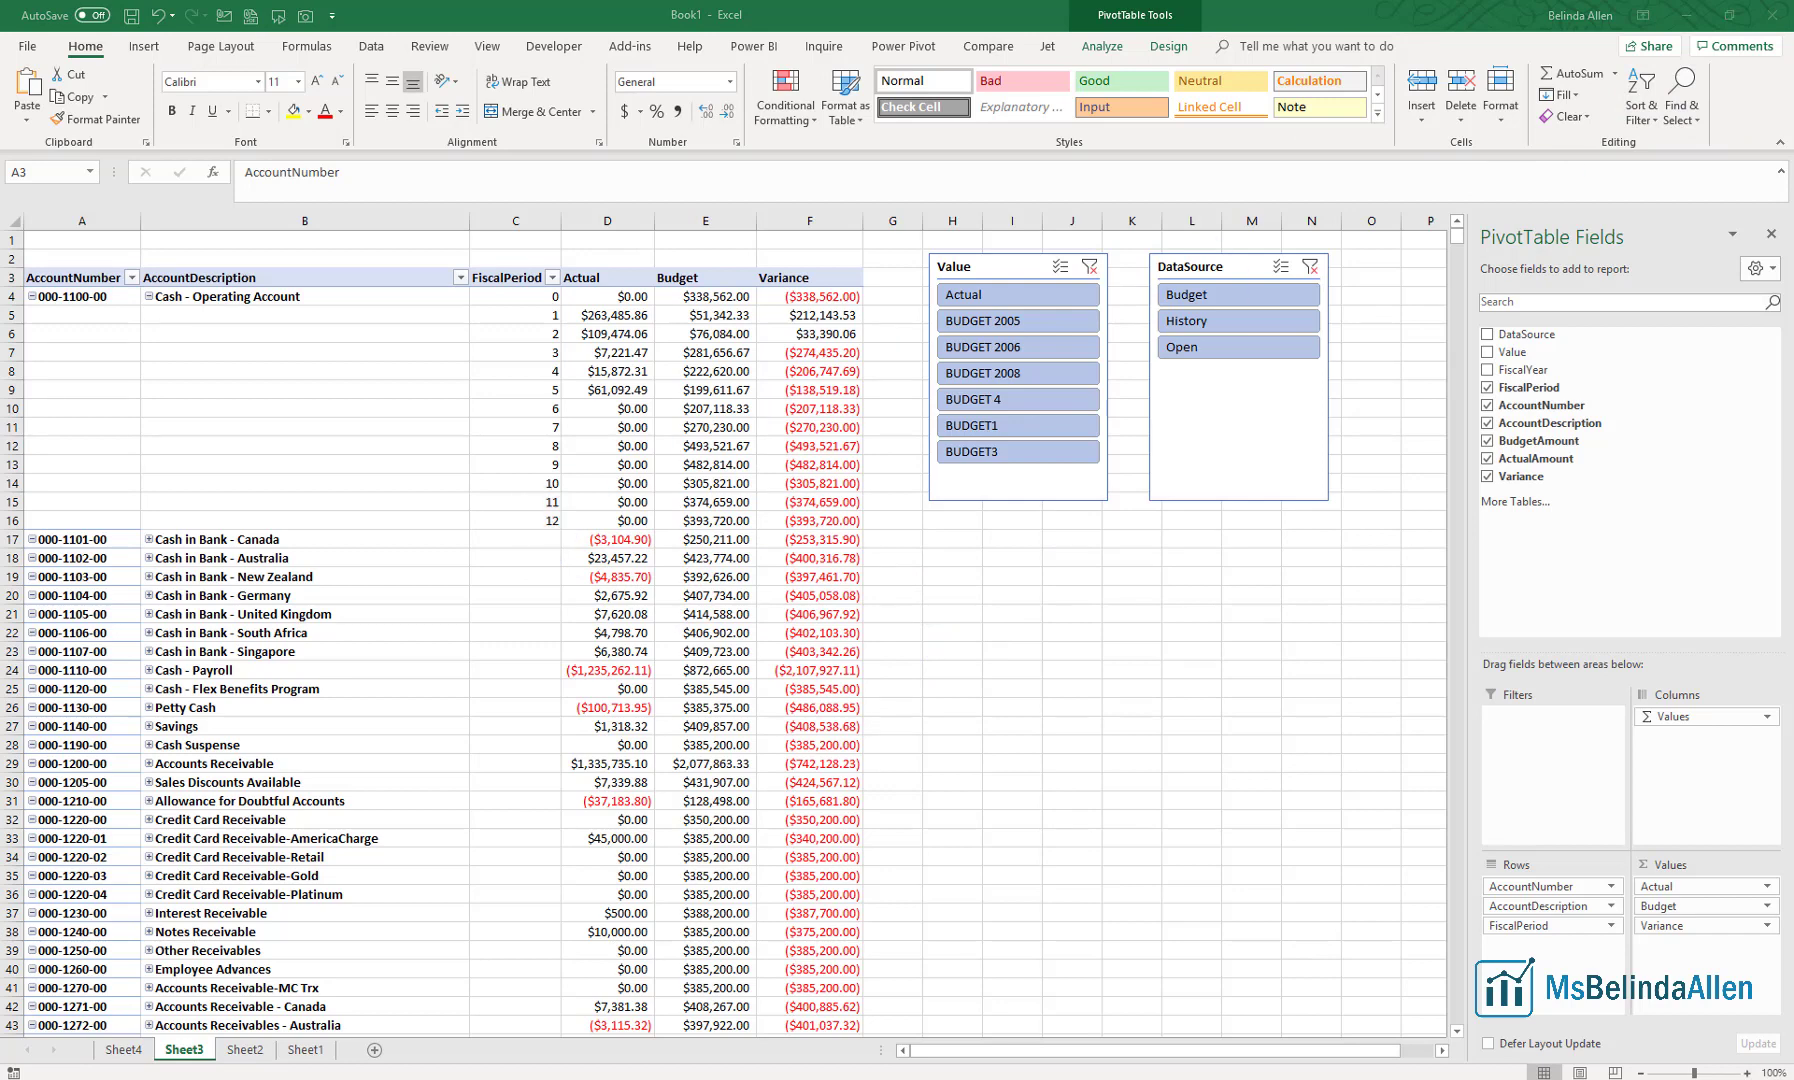
# Switch to Microsoft Dynamics GP and open Budget Maintenance from the Financial budgets, using Microsoft Dynamics GP
pyautogui.hotkey('alt', 'Tab')
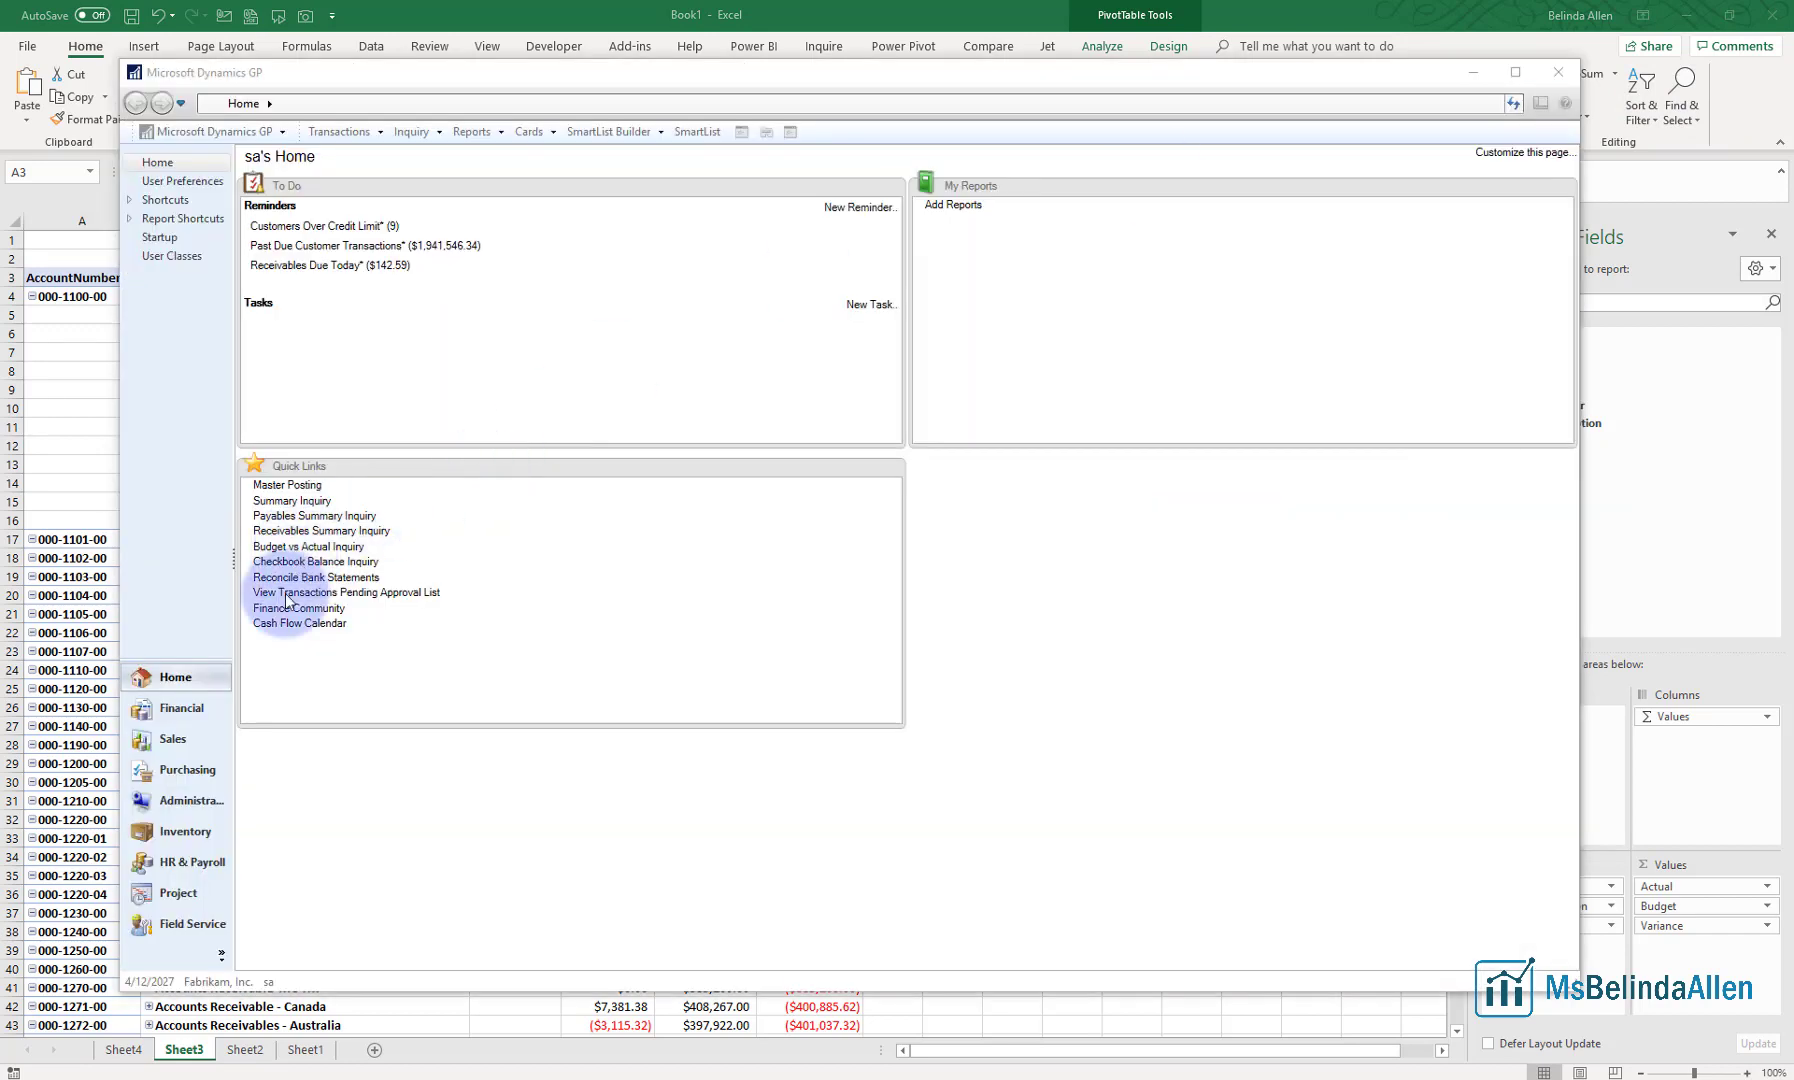
pyautogui.click(181, 707)
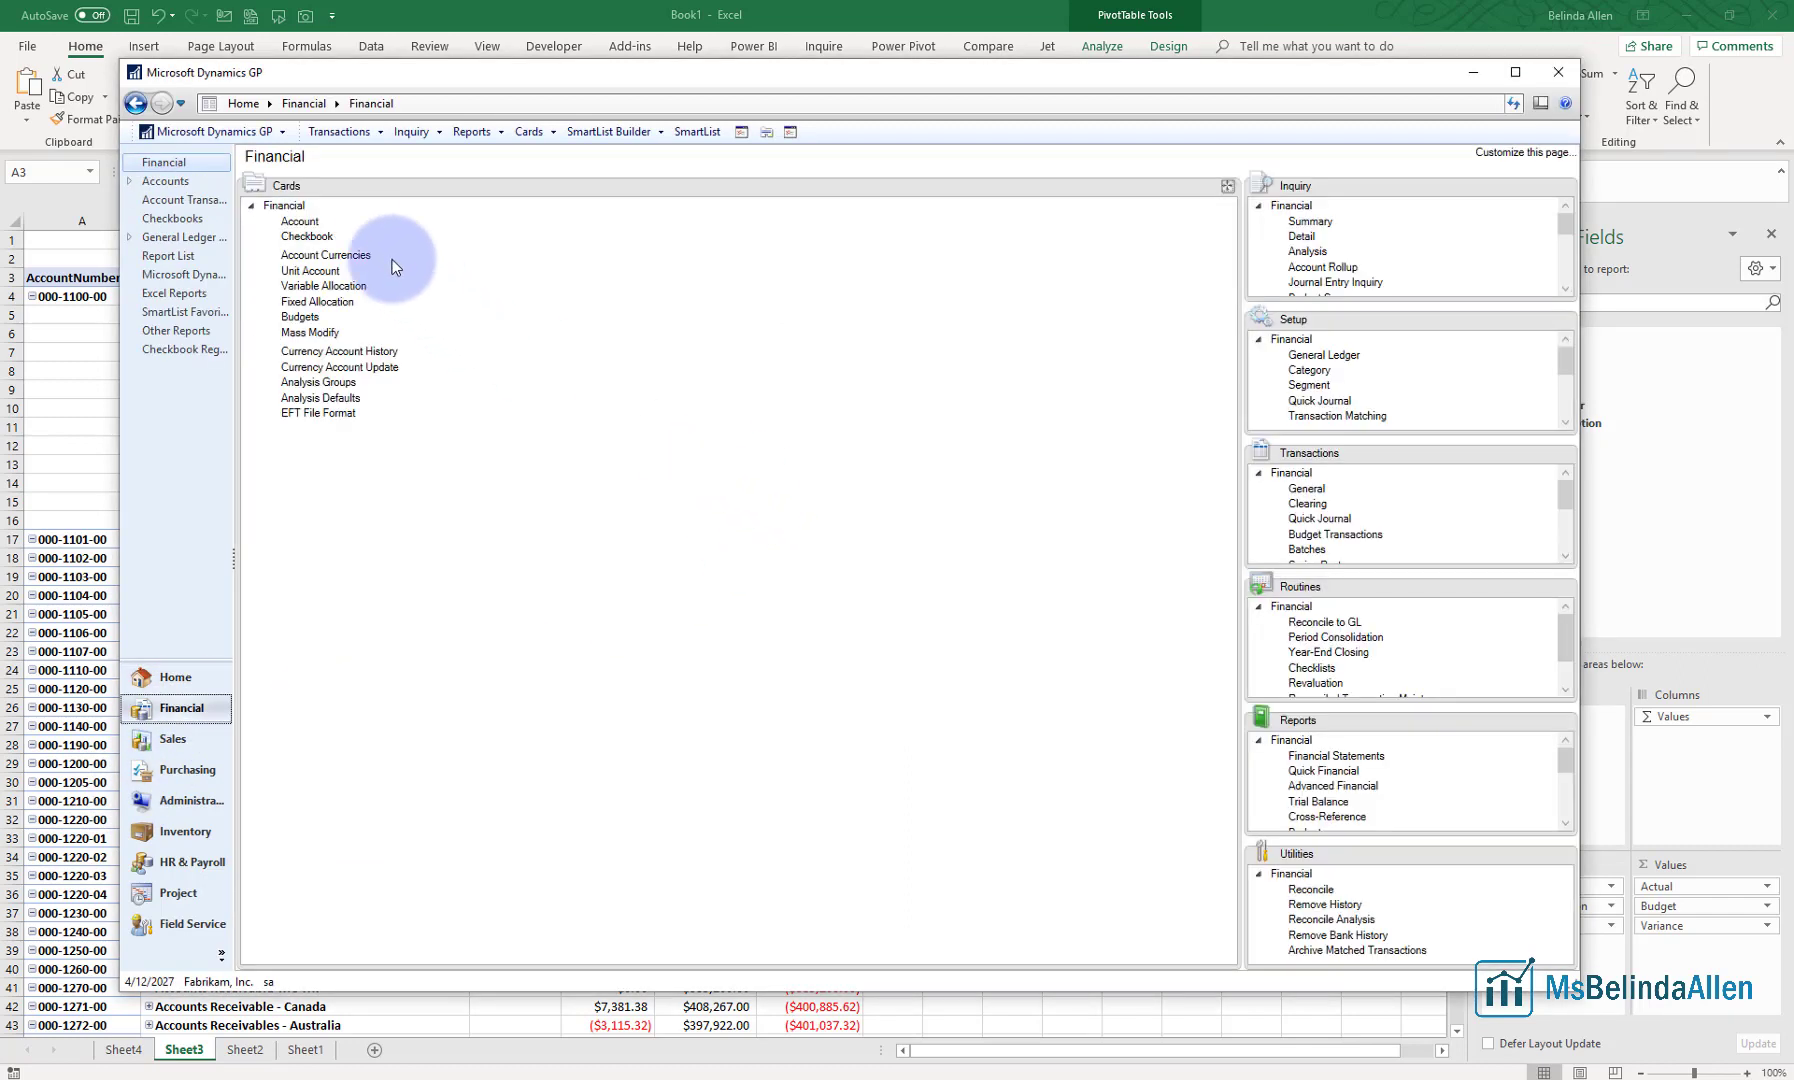
pyautogui.click(300, 318)
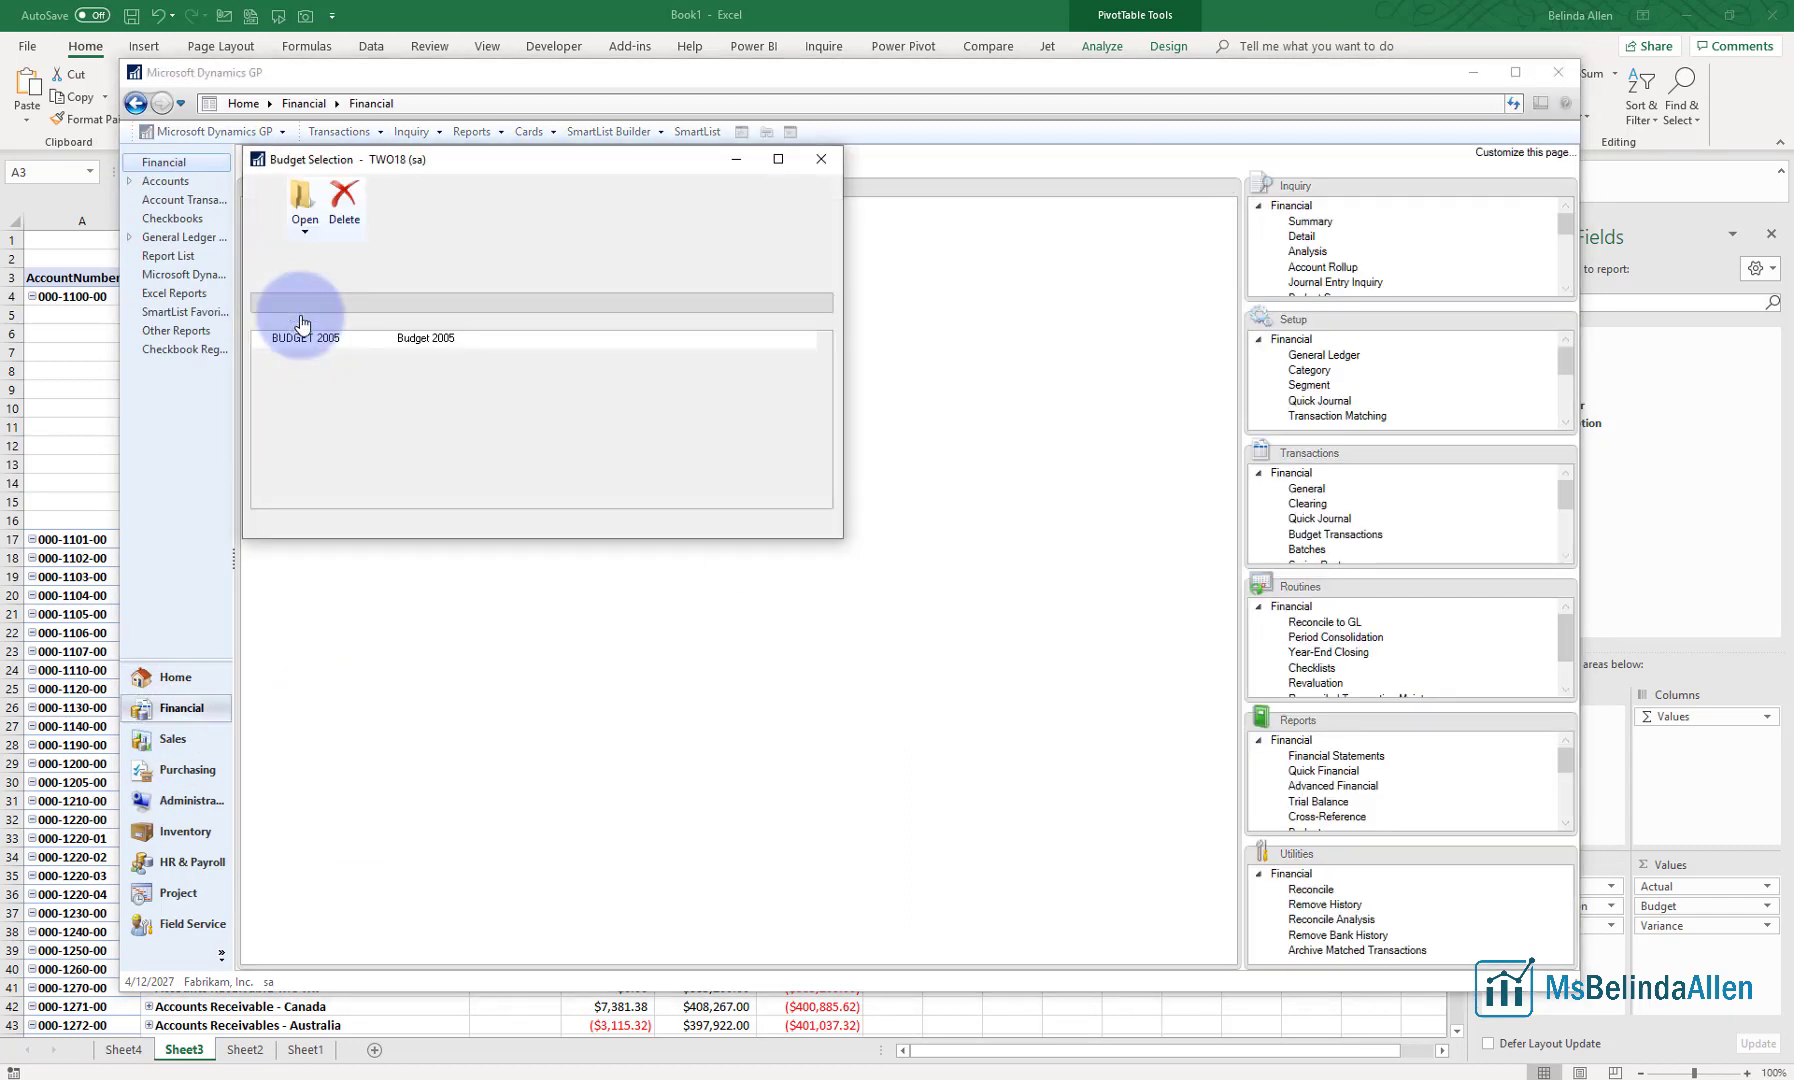
pyautogui.click(304, 360)
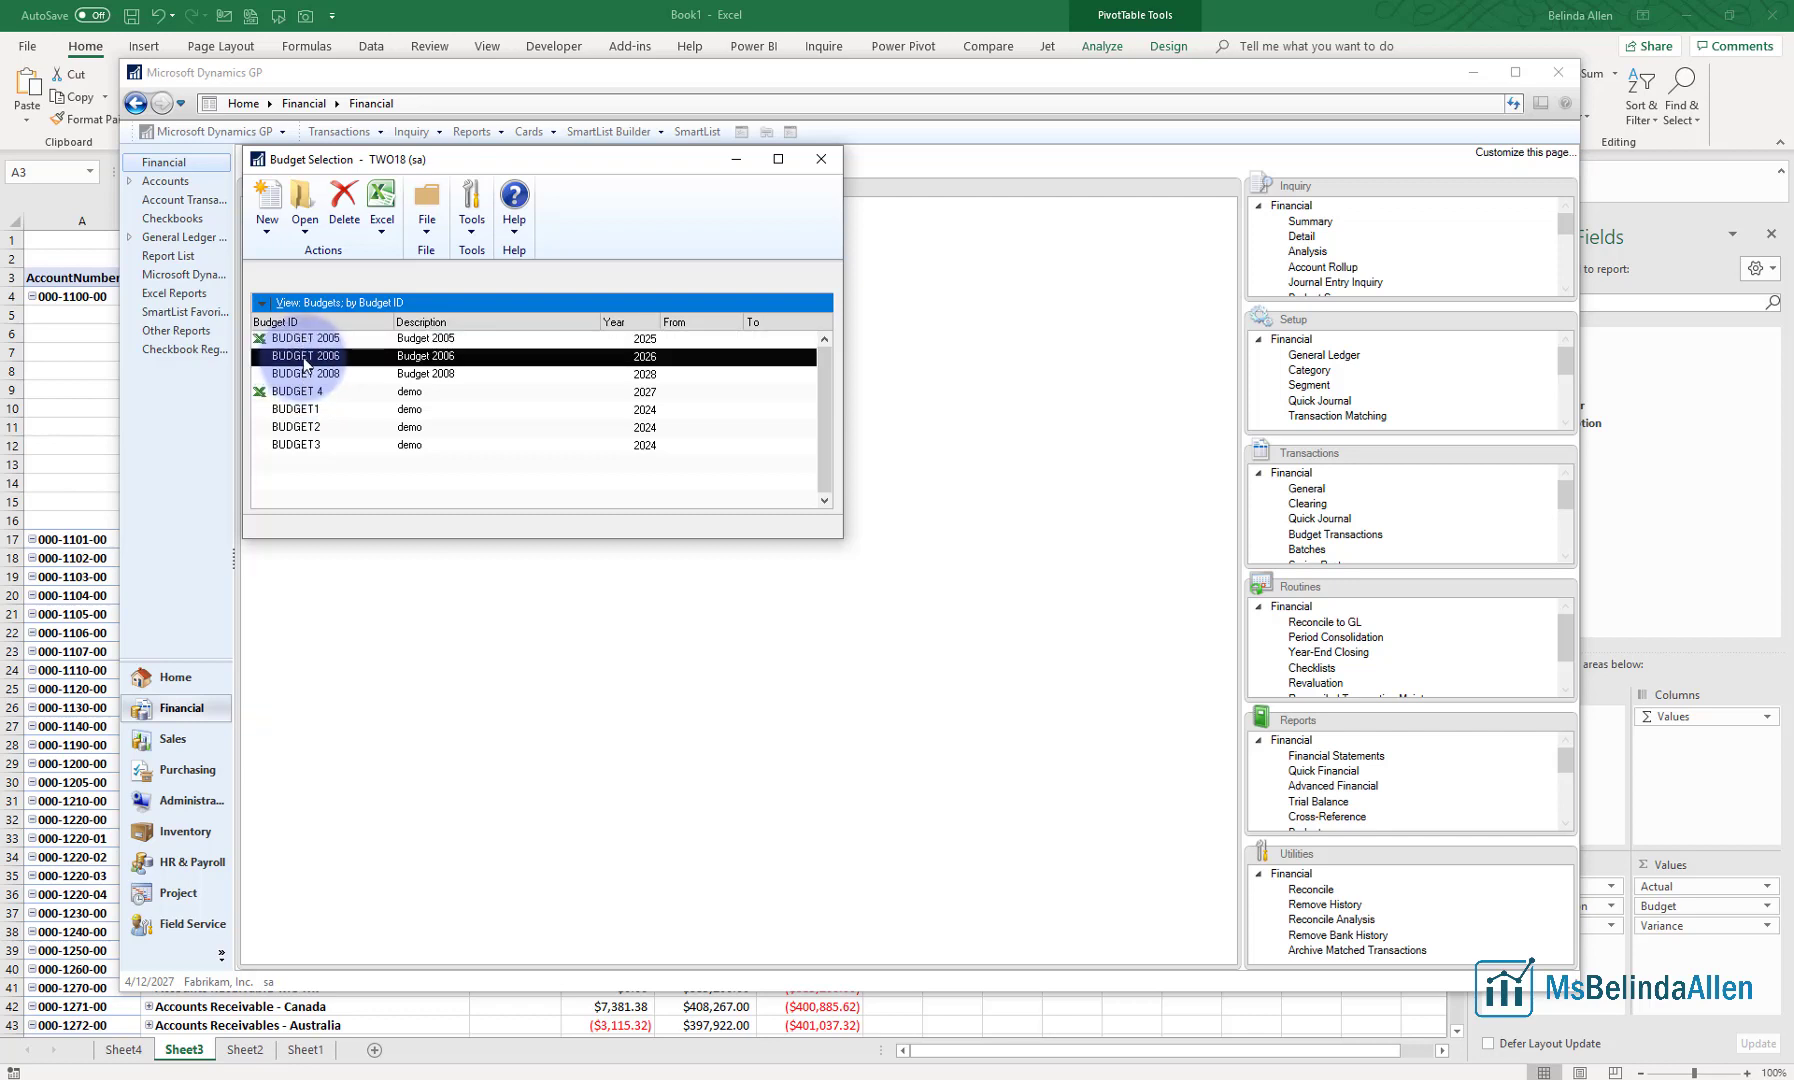
pyautogui.click(285, 238)
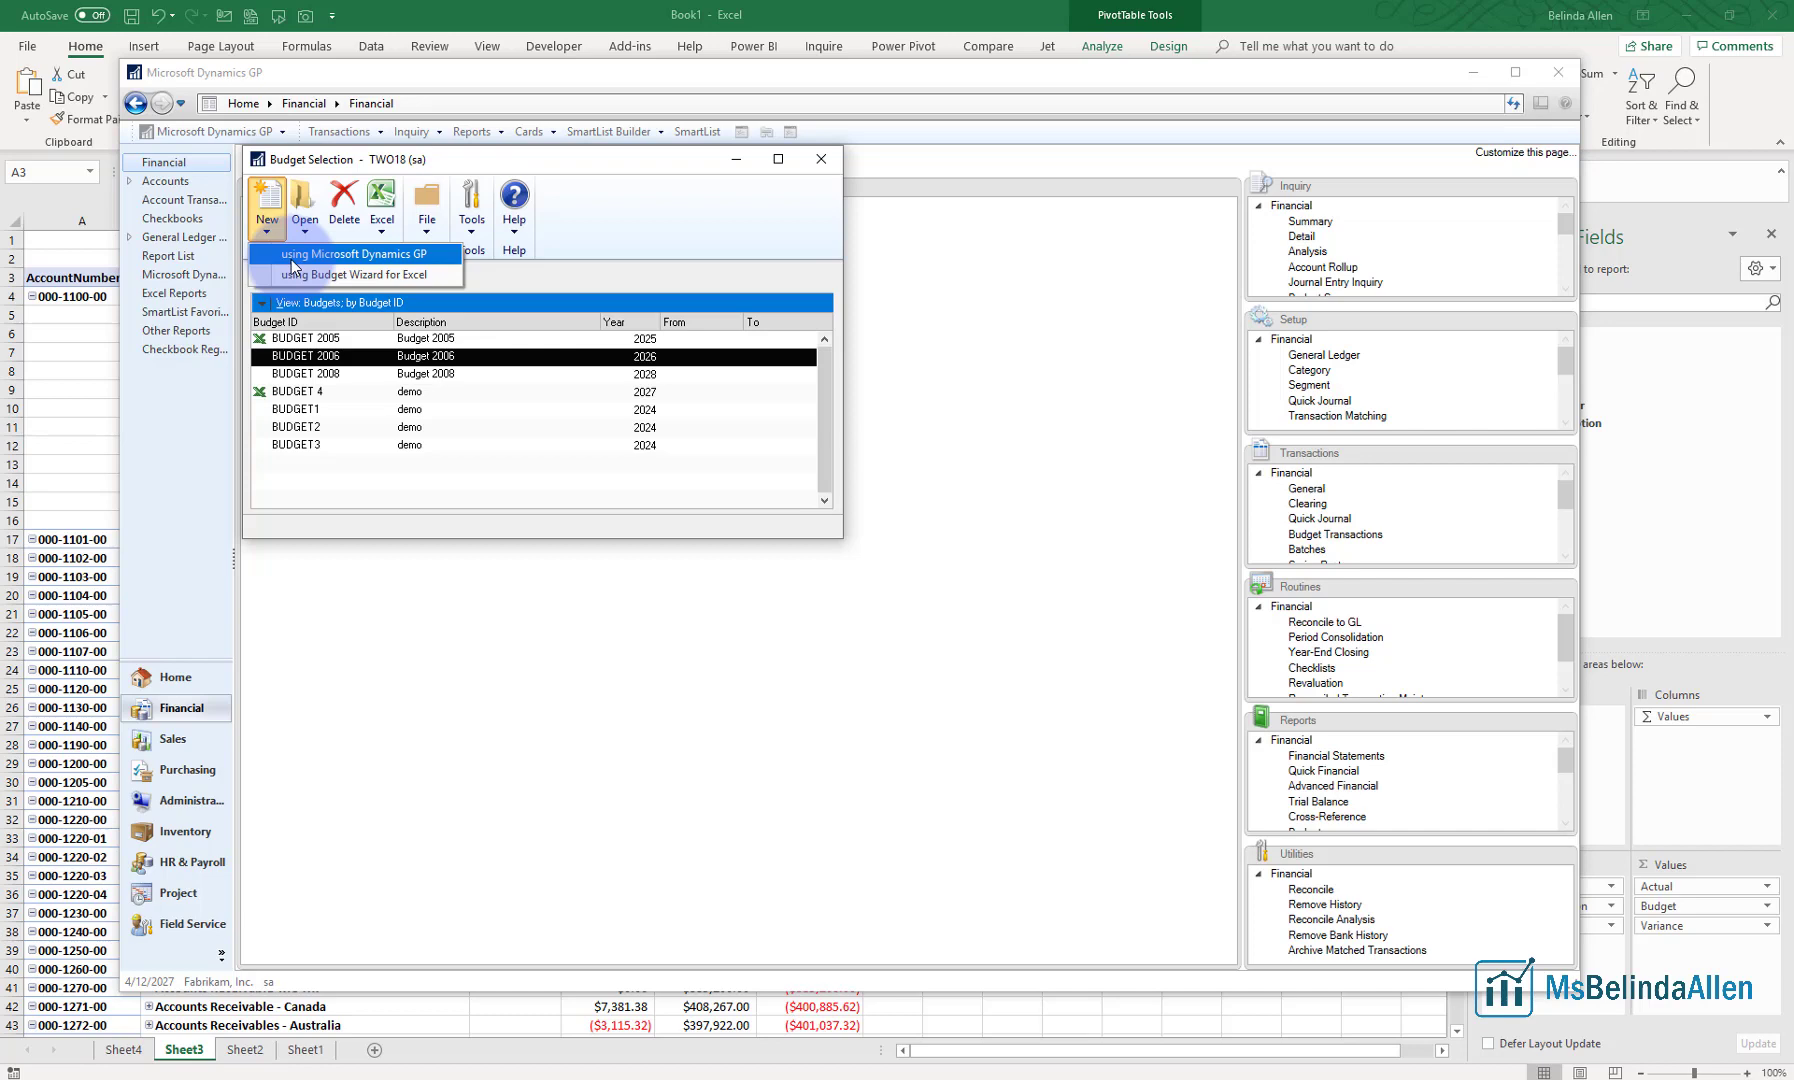
pyautogui.click(292, 258)
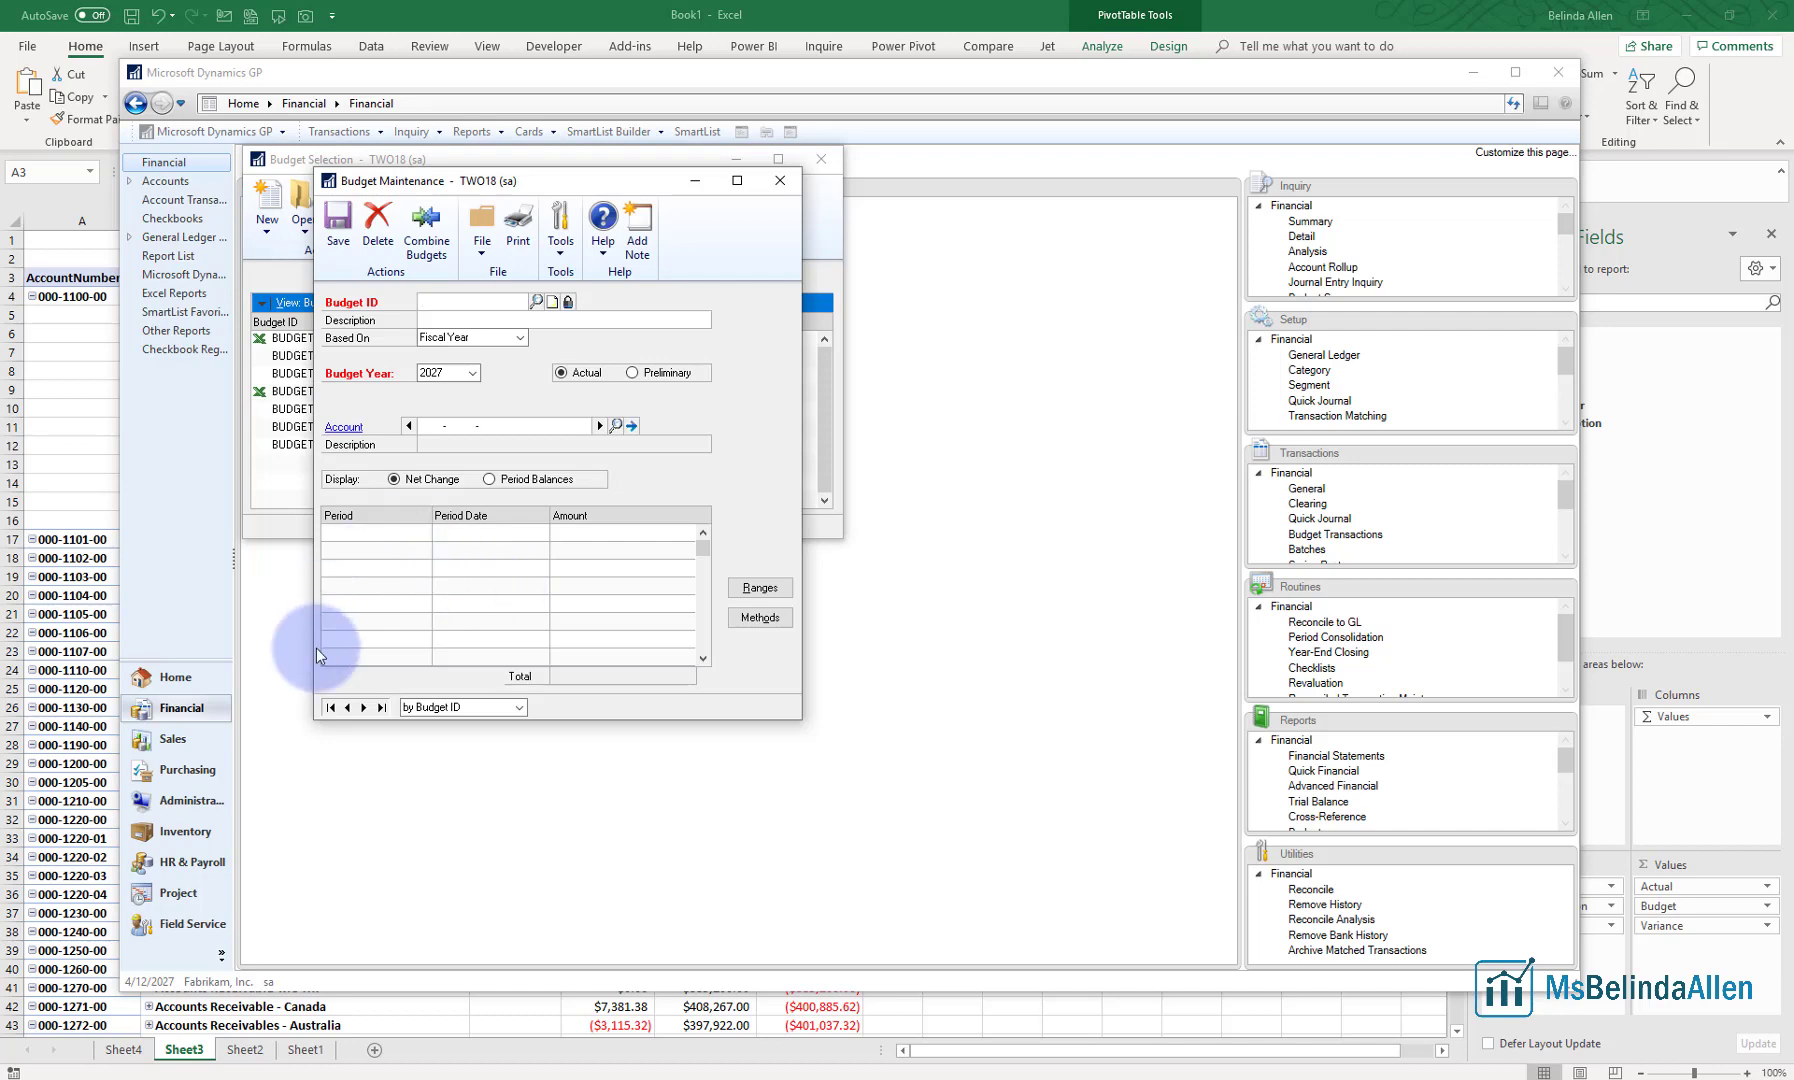
# Look up BUDGET 2006 and the Cash - Operating Account in Budget Maintenance to view its period amounts
pyautogui.click(536, 302)
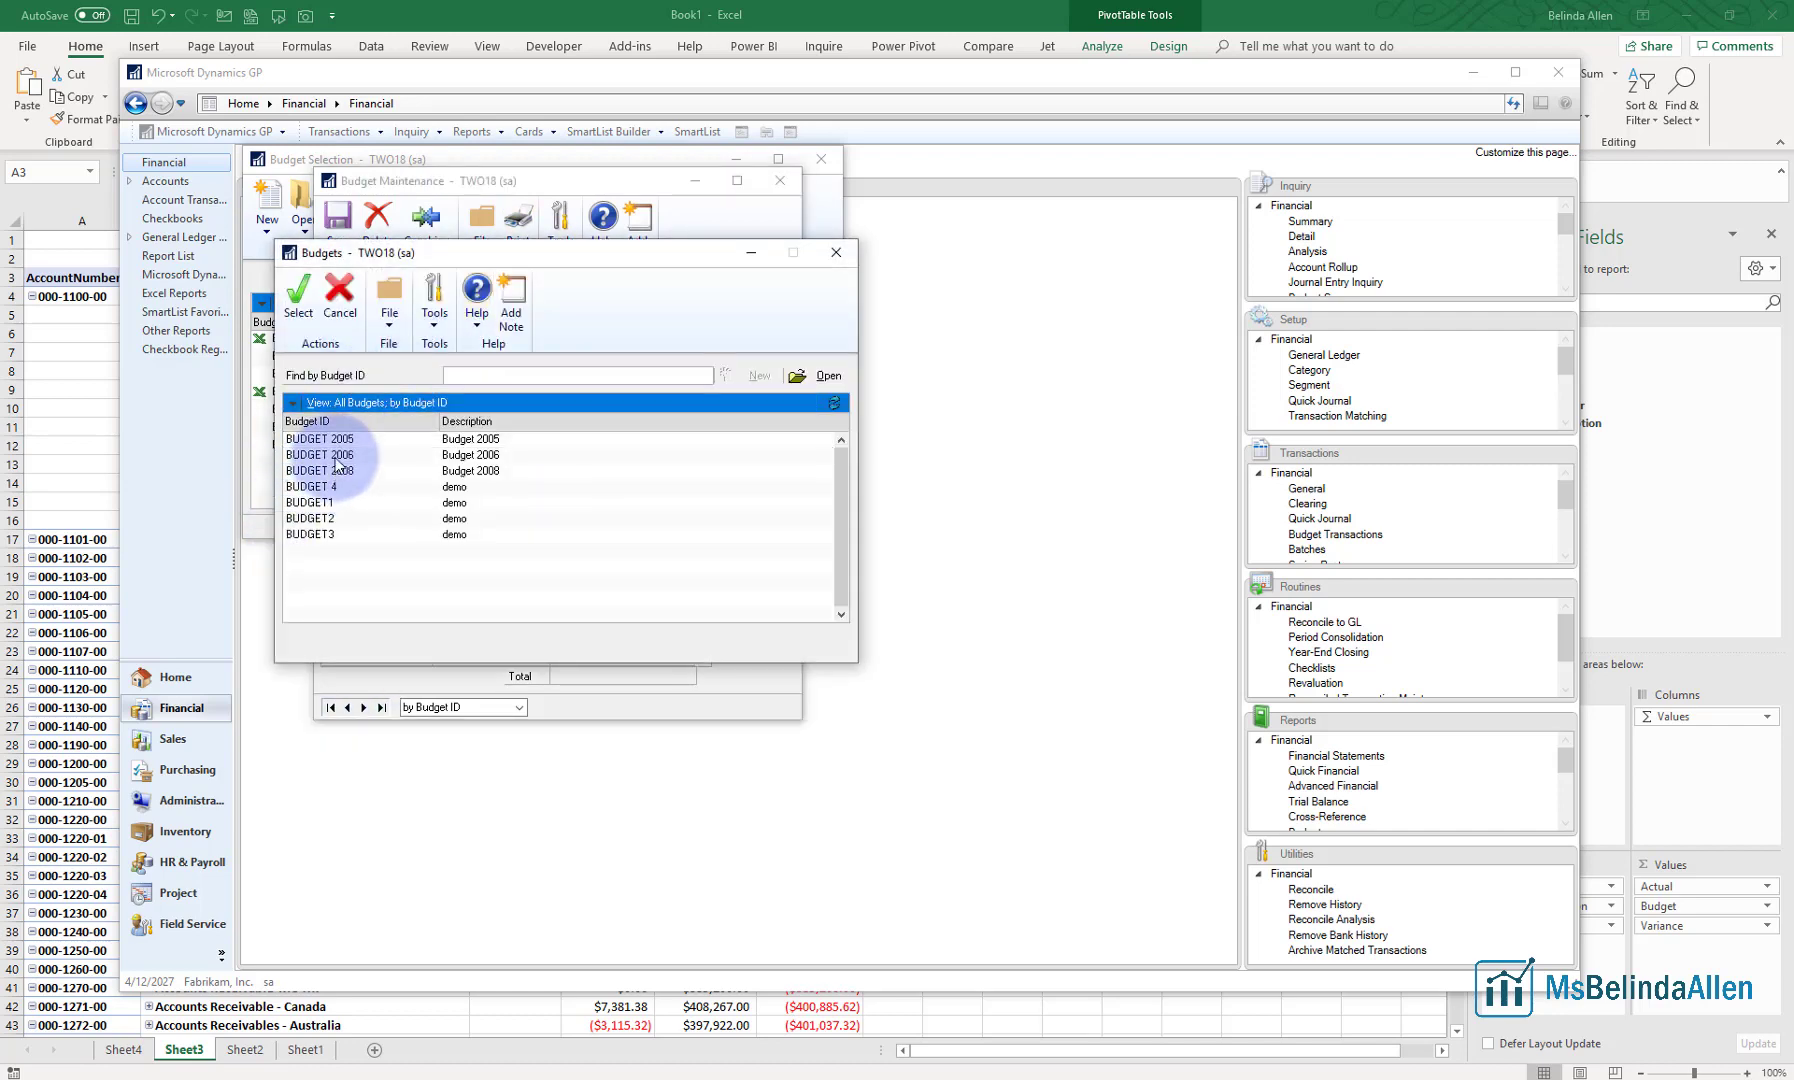
pyautogui.doubleClick(336, 456)
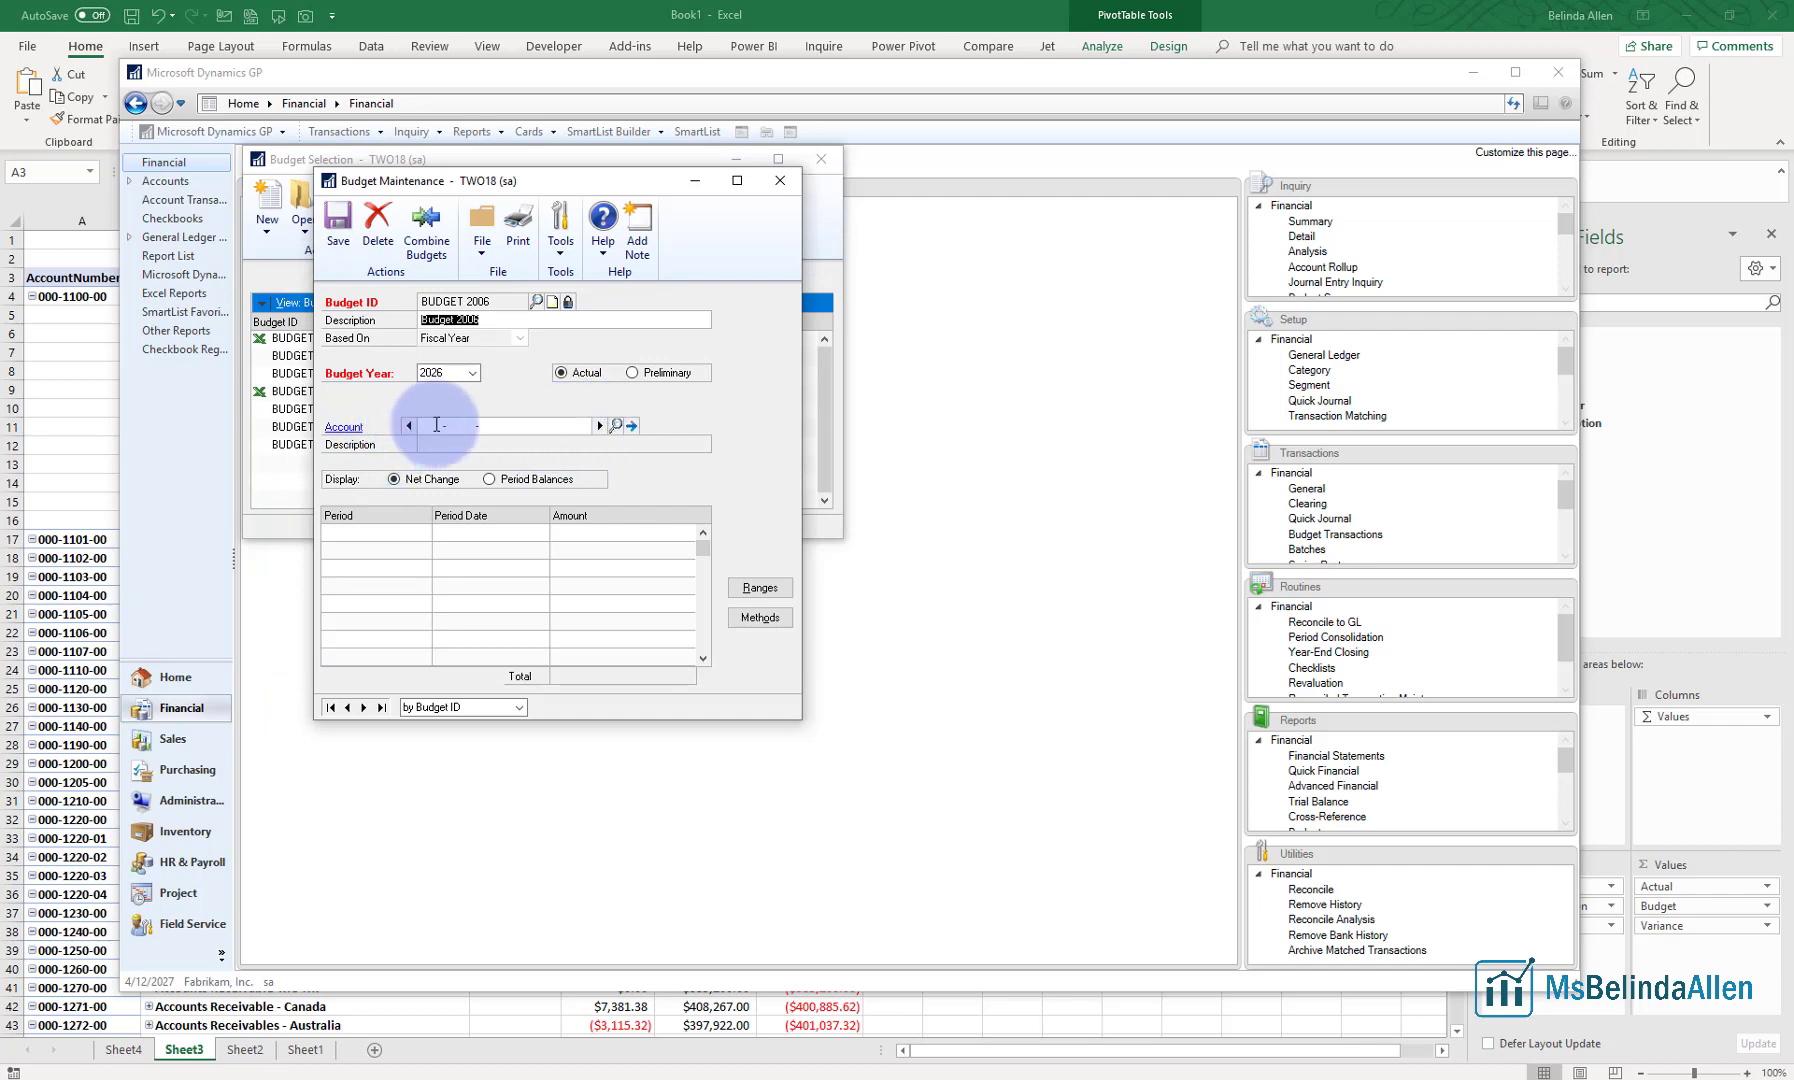
pyautogui.click(618, 427)
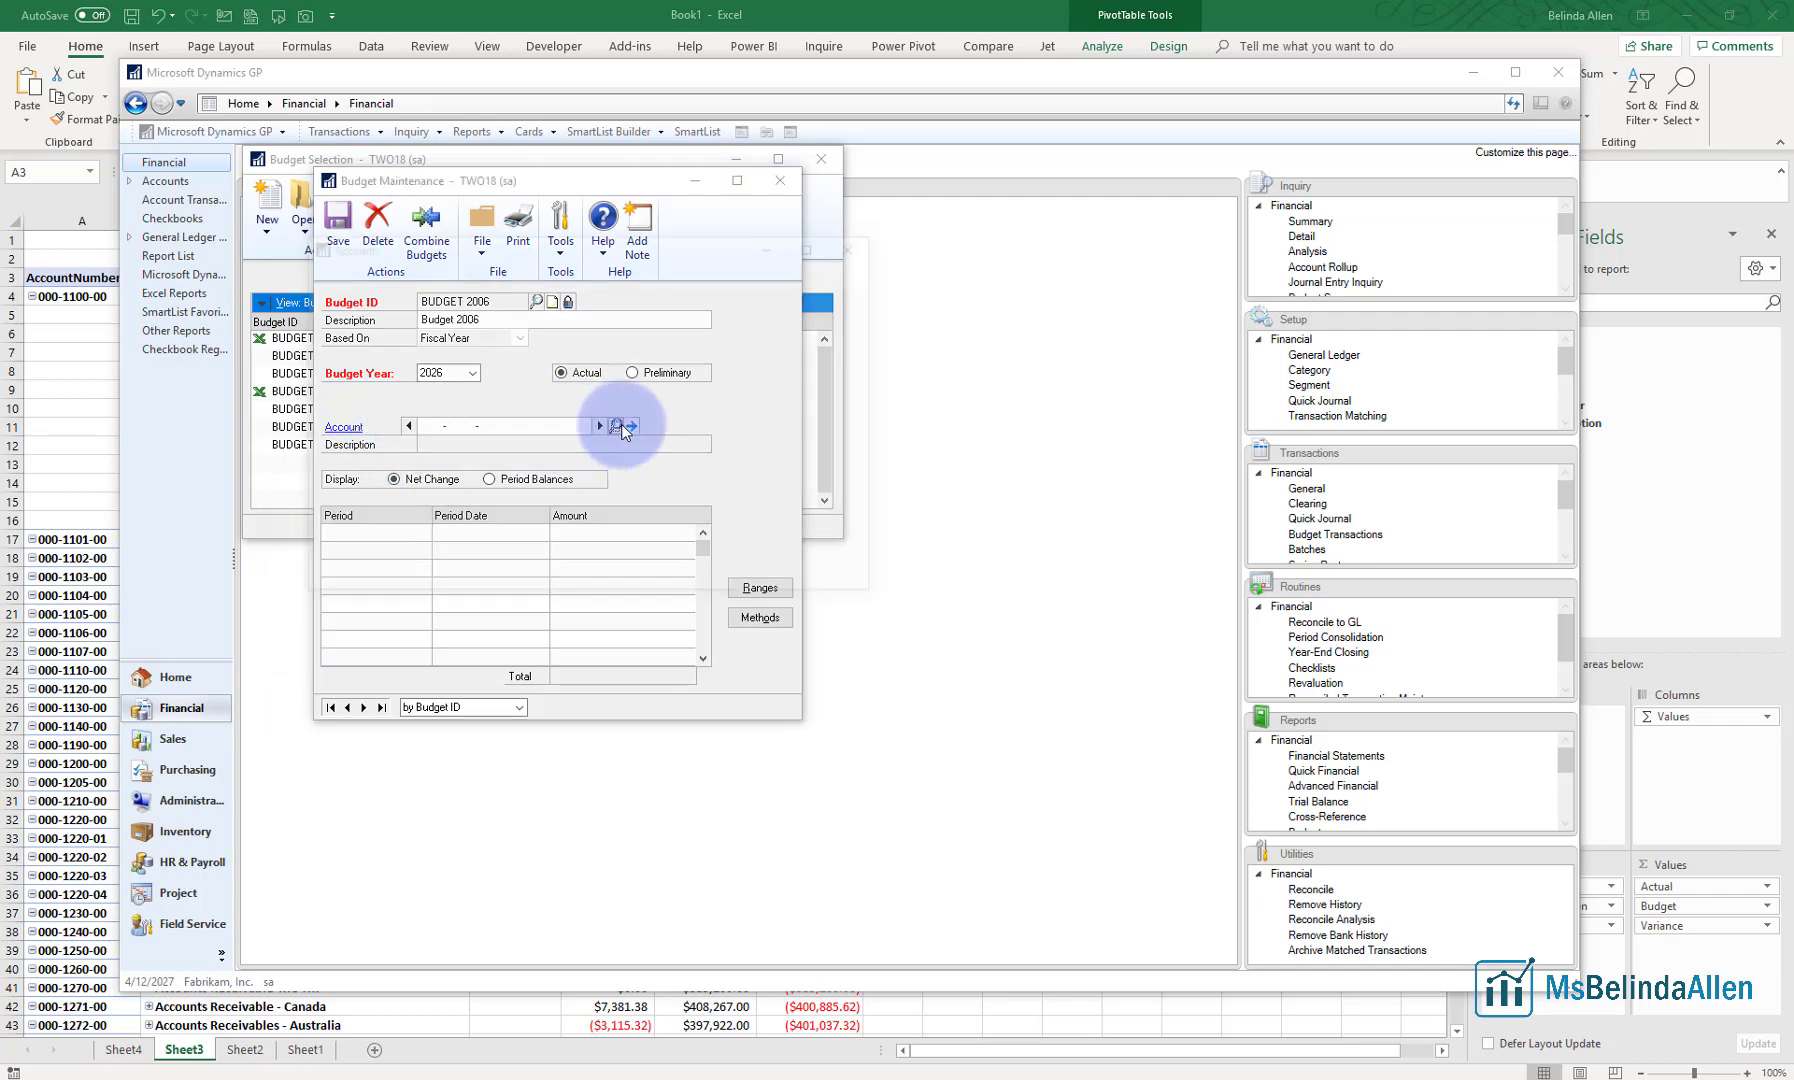
pyautogui.click(345, 413)
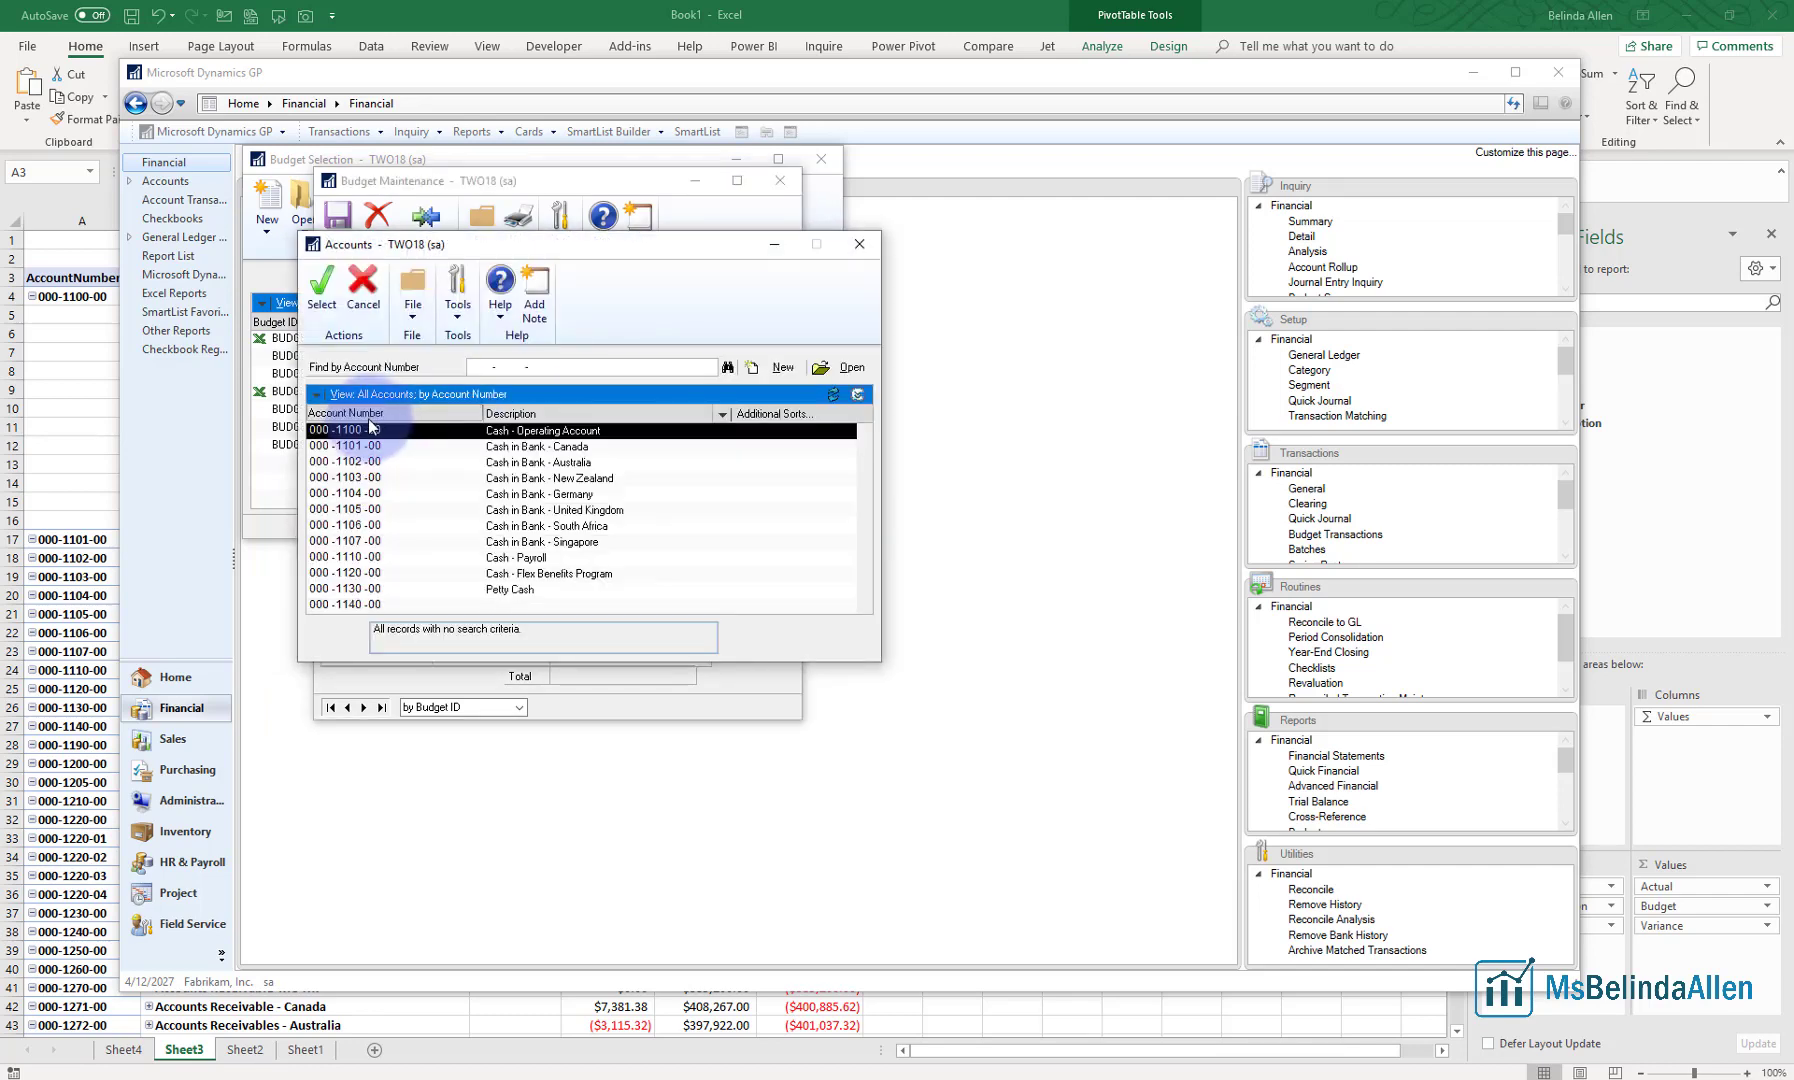
pyautogui.doubleClick(350, 431)
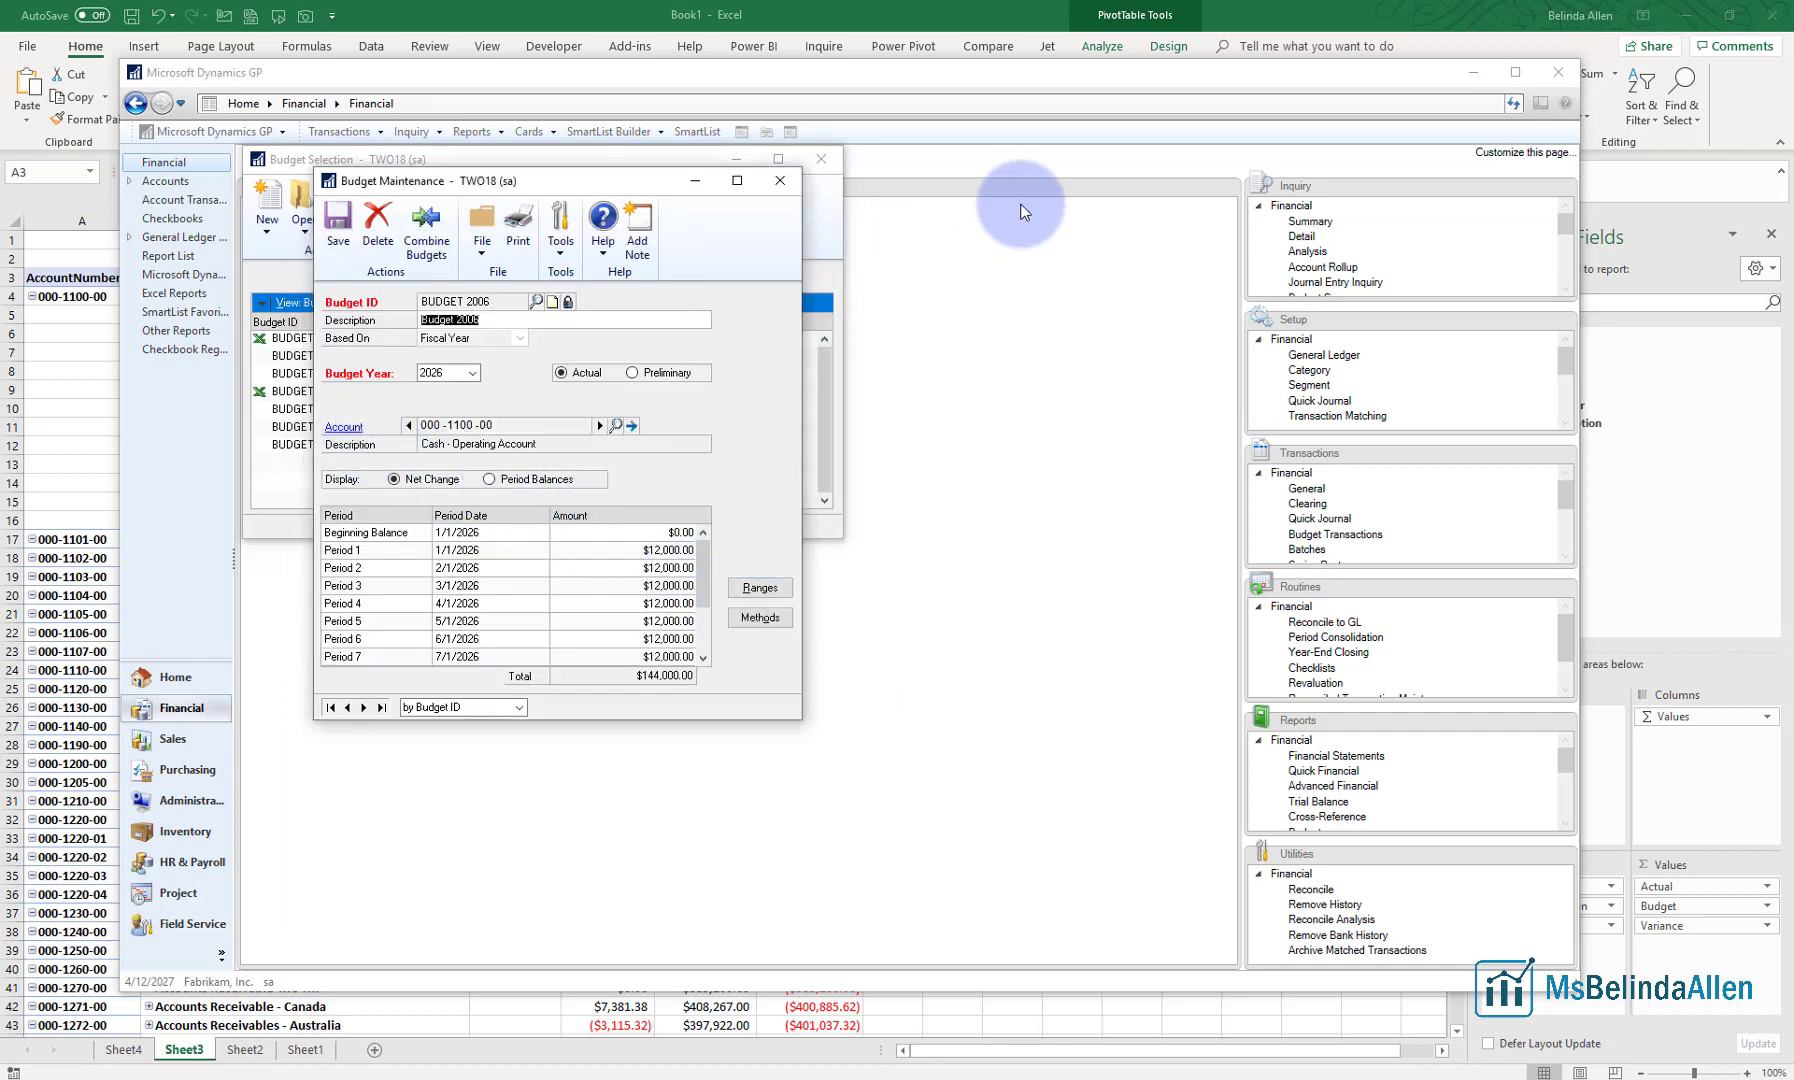
# Minimize the Budget Selection and Dynamics GP windows and position Budget Maintenance over Excel, clear of the Cash - Operating Account budget figures and slicers
pyautogui.click(833, 182)
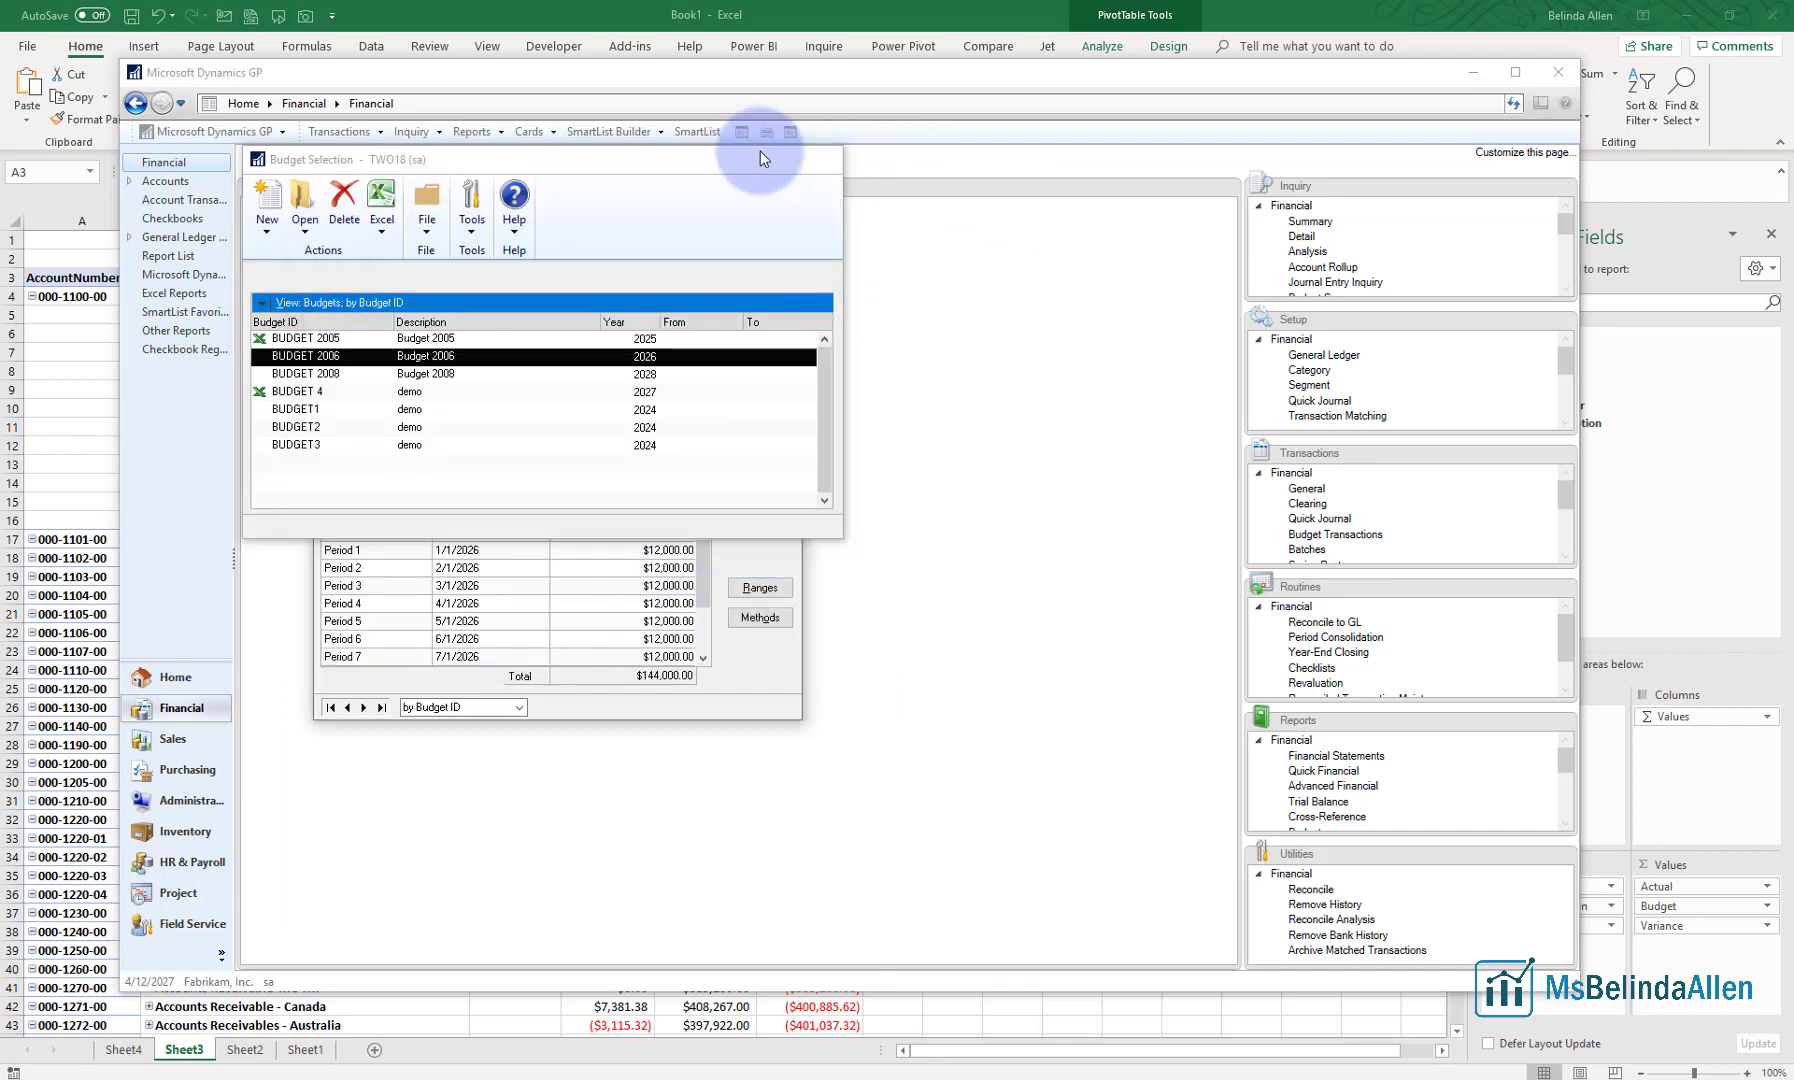
pyautogui.click(745, 160)
pyautogui.click(1473, 72)
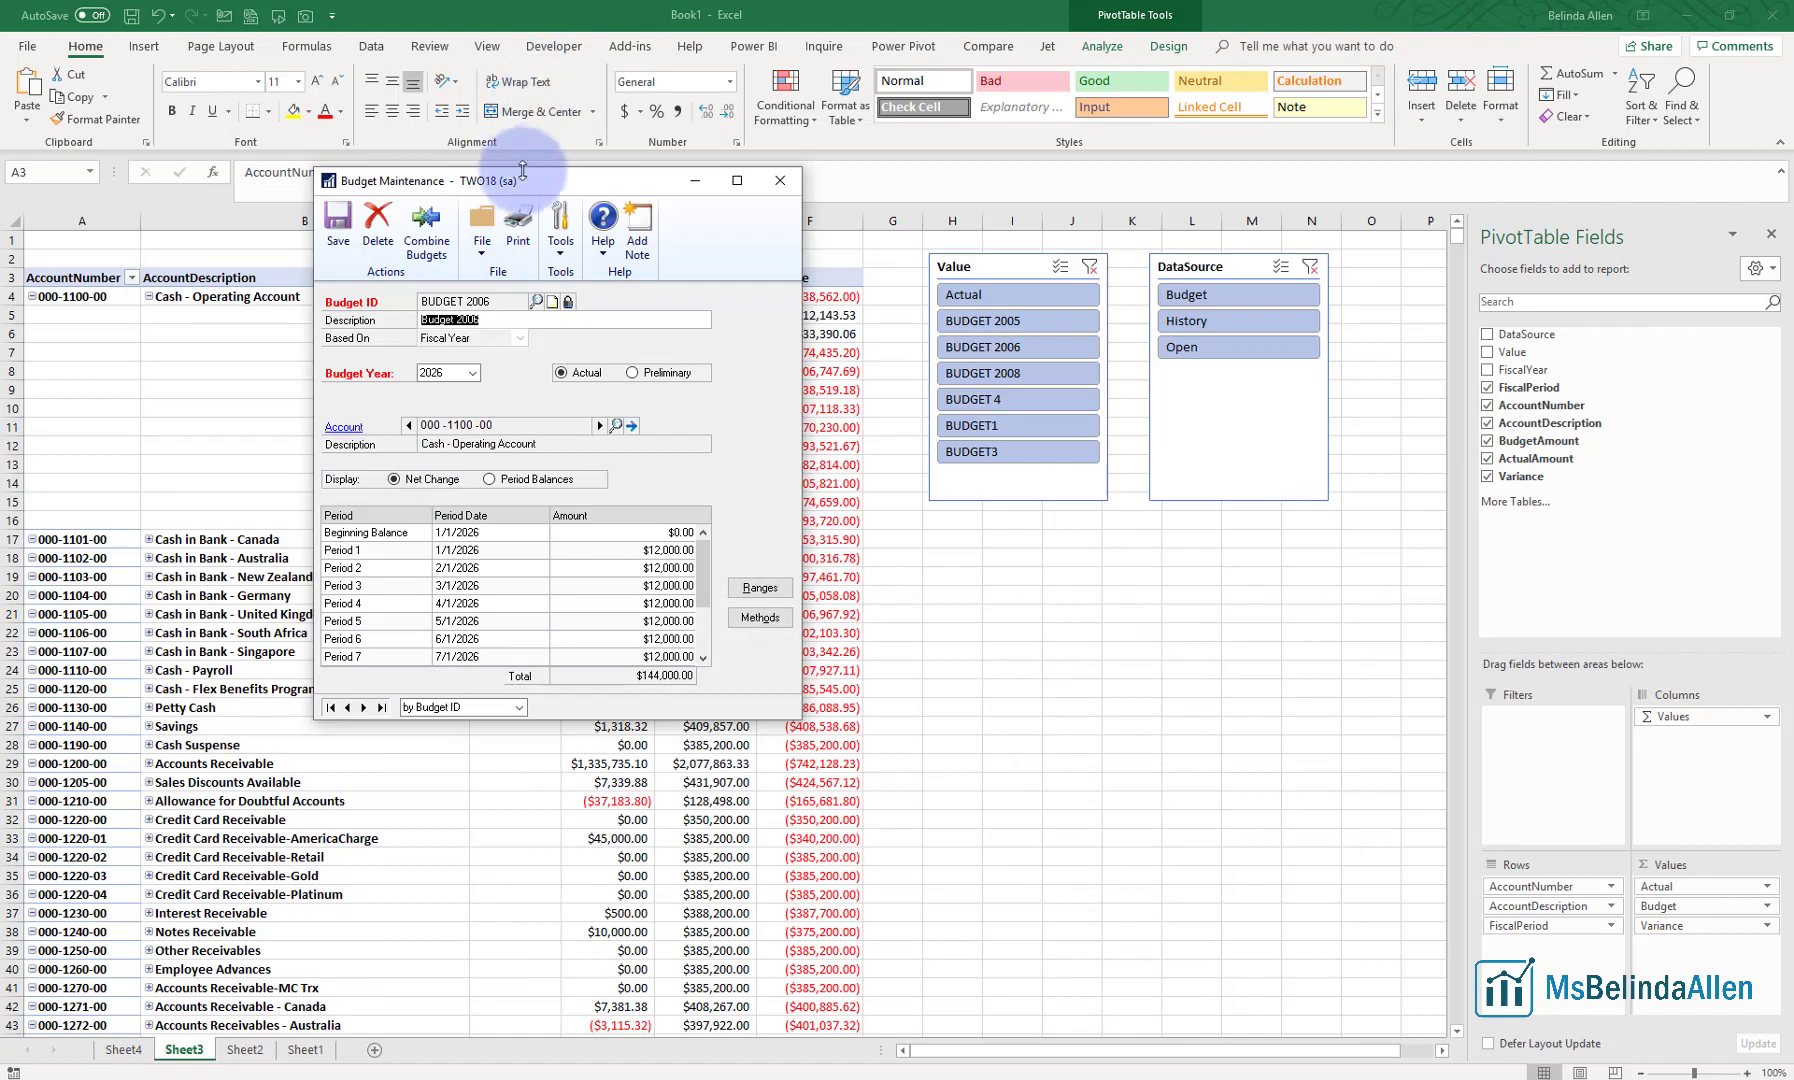
pyautogui.moveTo(556, 180); pyautogui.dragTo(1106, 203)
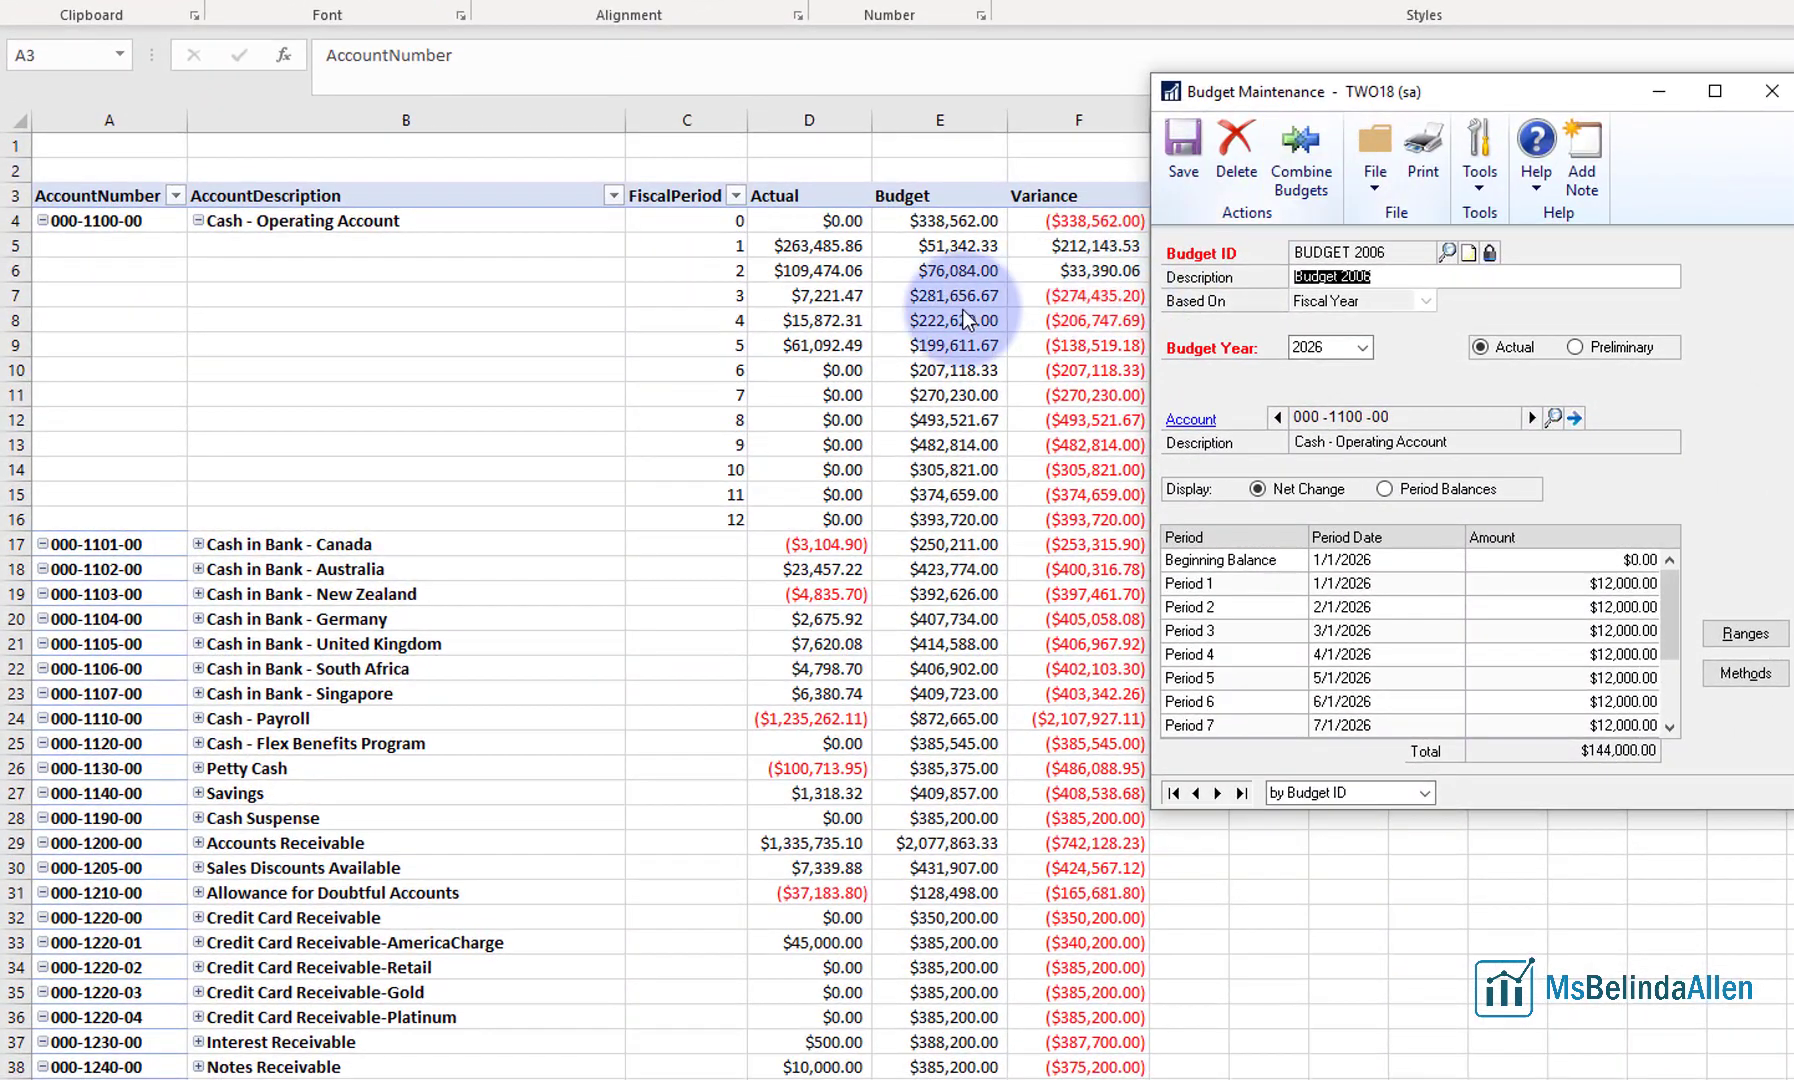
pyautogui.moveTo(1410, 116); pyautogui.dragTo(1149, 517)
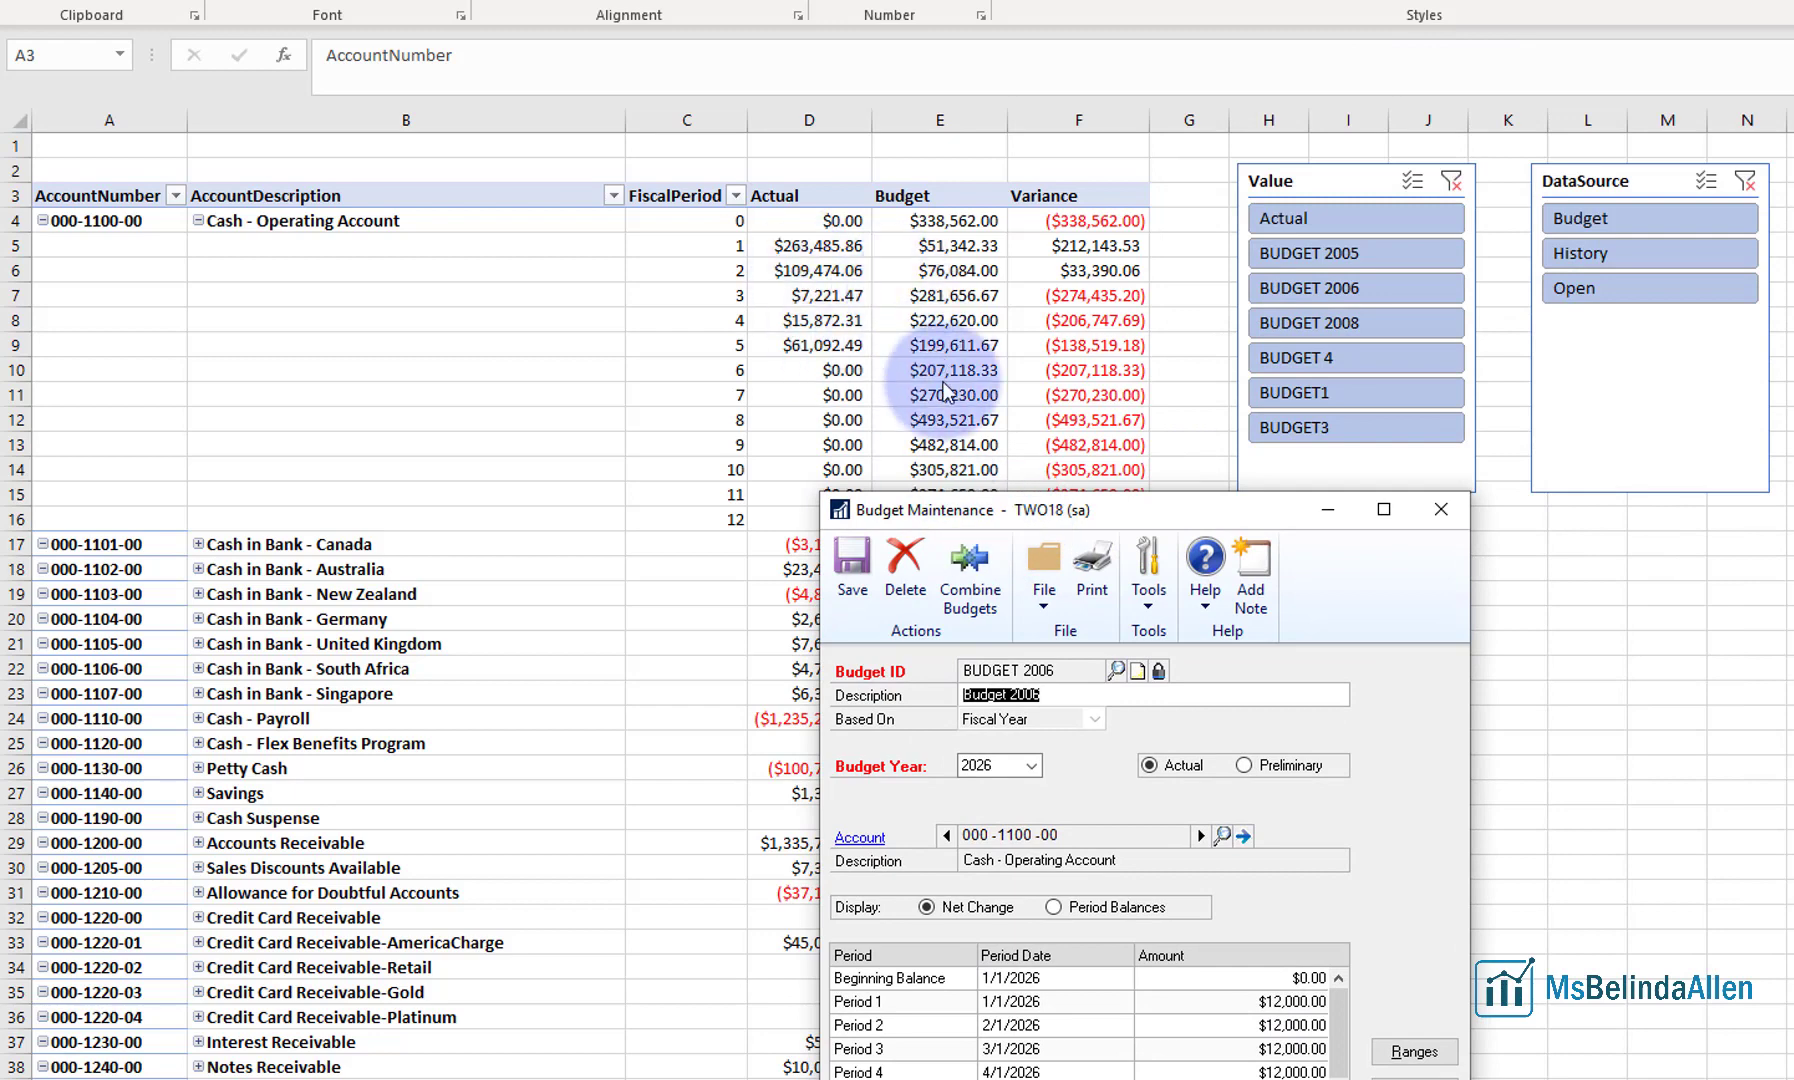
# Move Budget Maintenance out of the way and filter the Value slicer to Actual and BUDGET 2006
pyautogui.moveTo(1177, 512); pyautogui.dragTo(1792, 440)
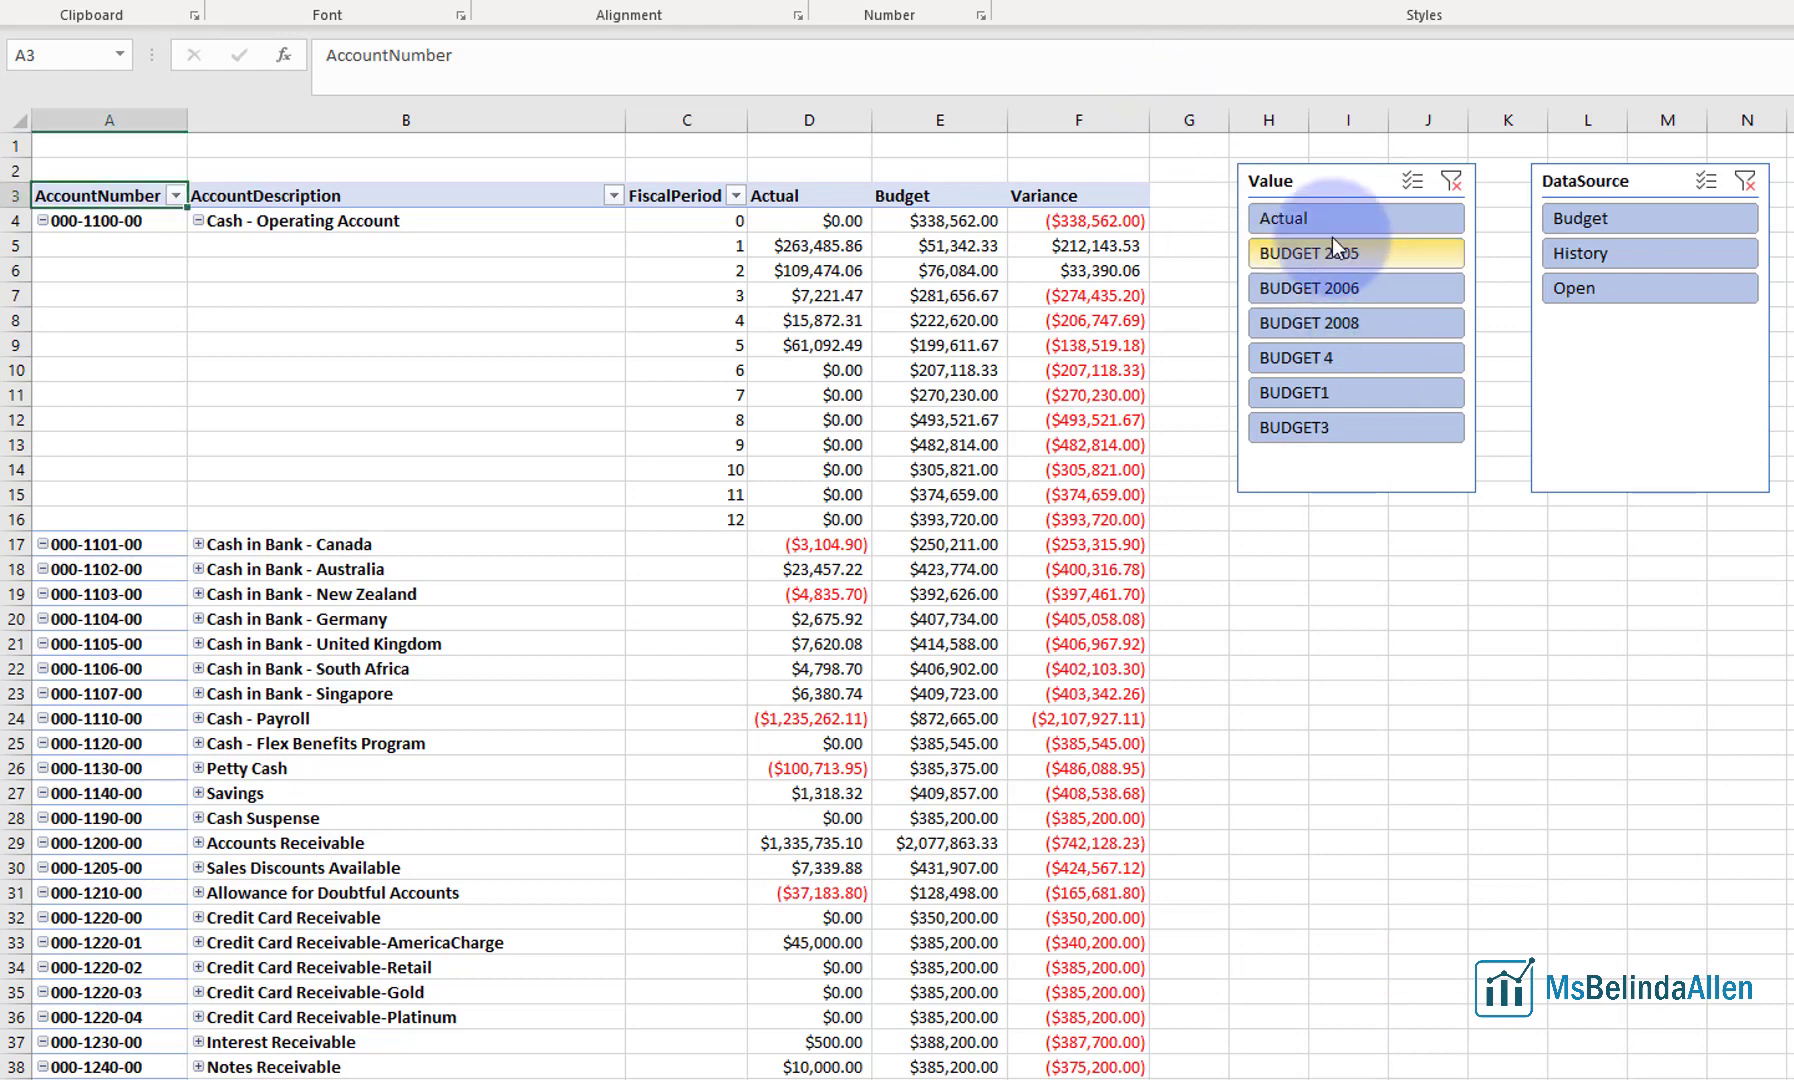
pyautogui.click(1322, 214)
pyautogui.keyDown('ctrl'); pyautogui.click(1300, 288); pyautogui.keyUp('ctrl')
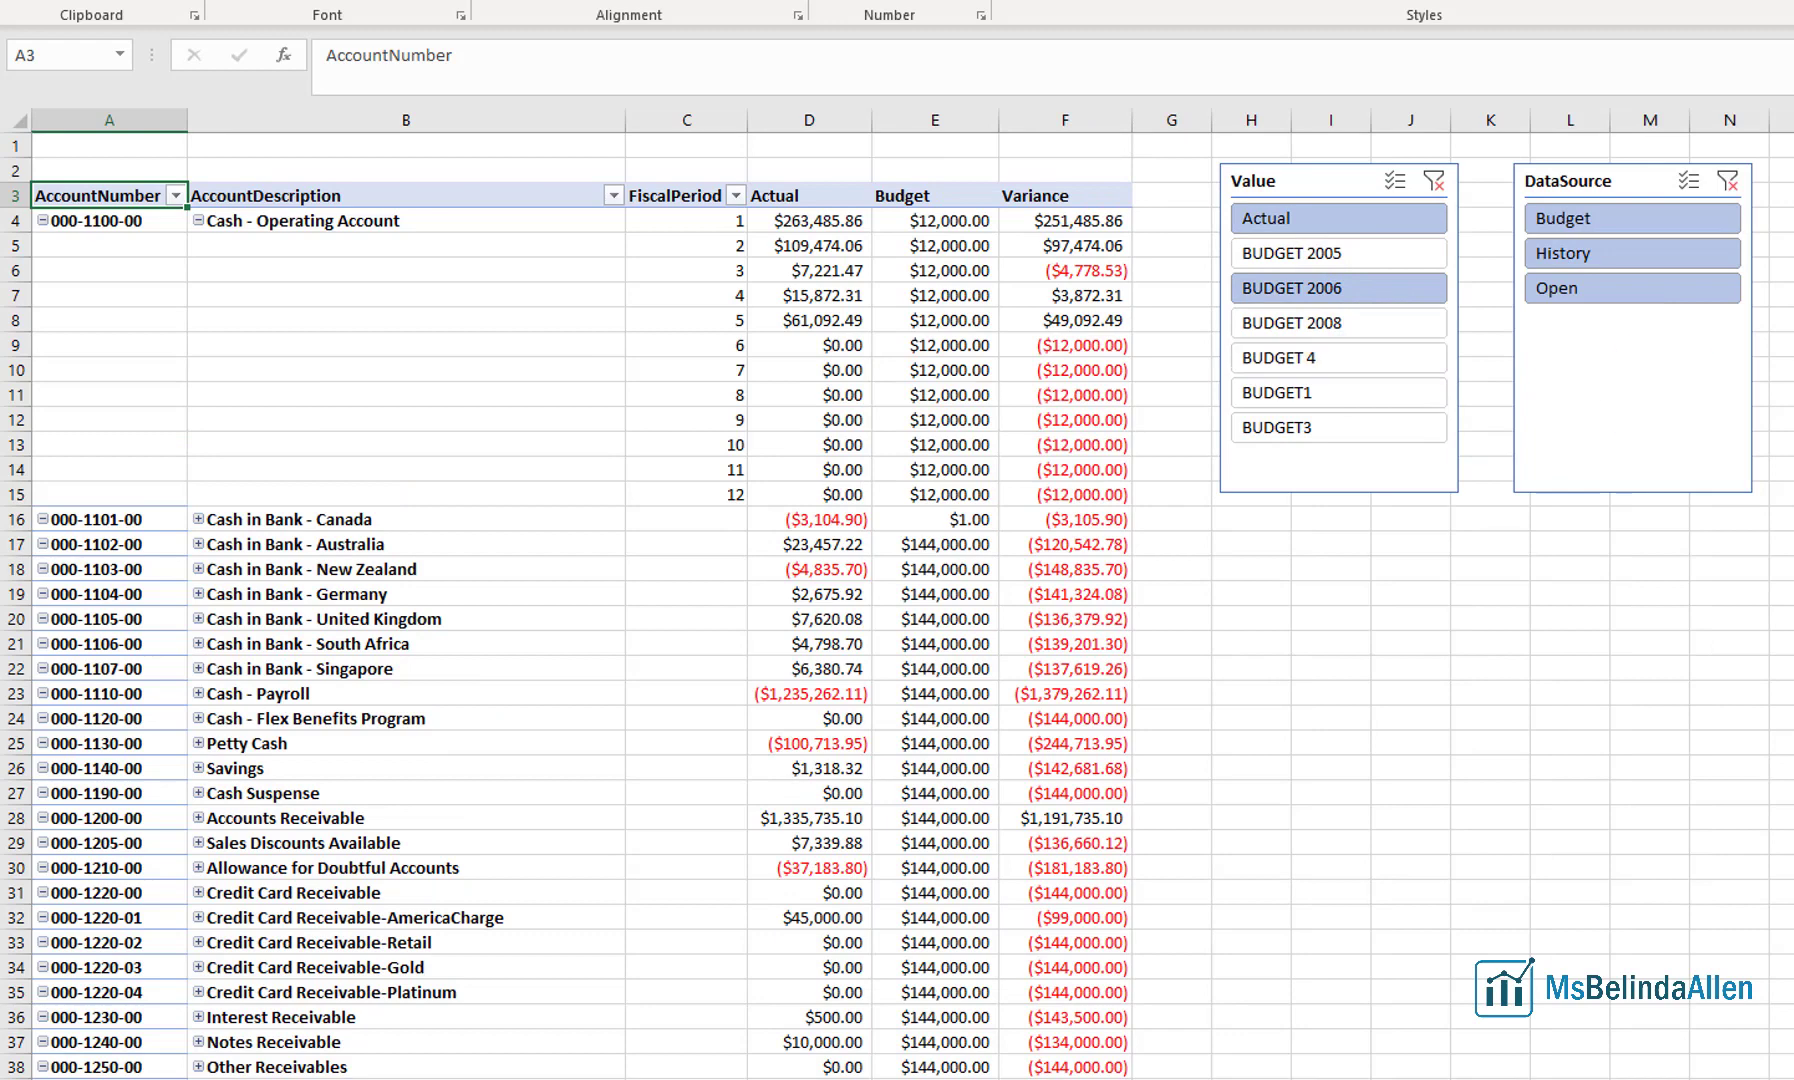
# Compare the PivotTable's budget by period with Budget Maintenance, and collapse Cash - Operating Account to compare its total
pyautogui.moveTo(1793, 115); pyautogui.dragTo(1463, 93)
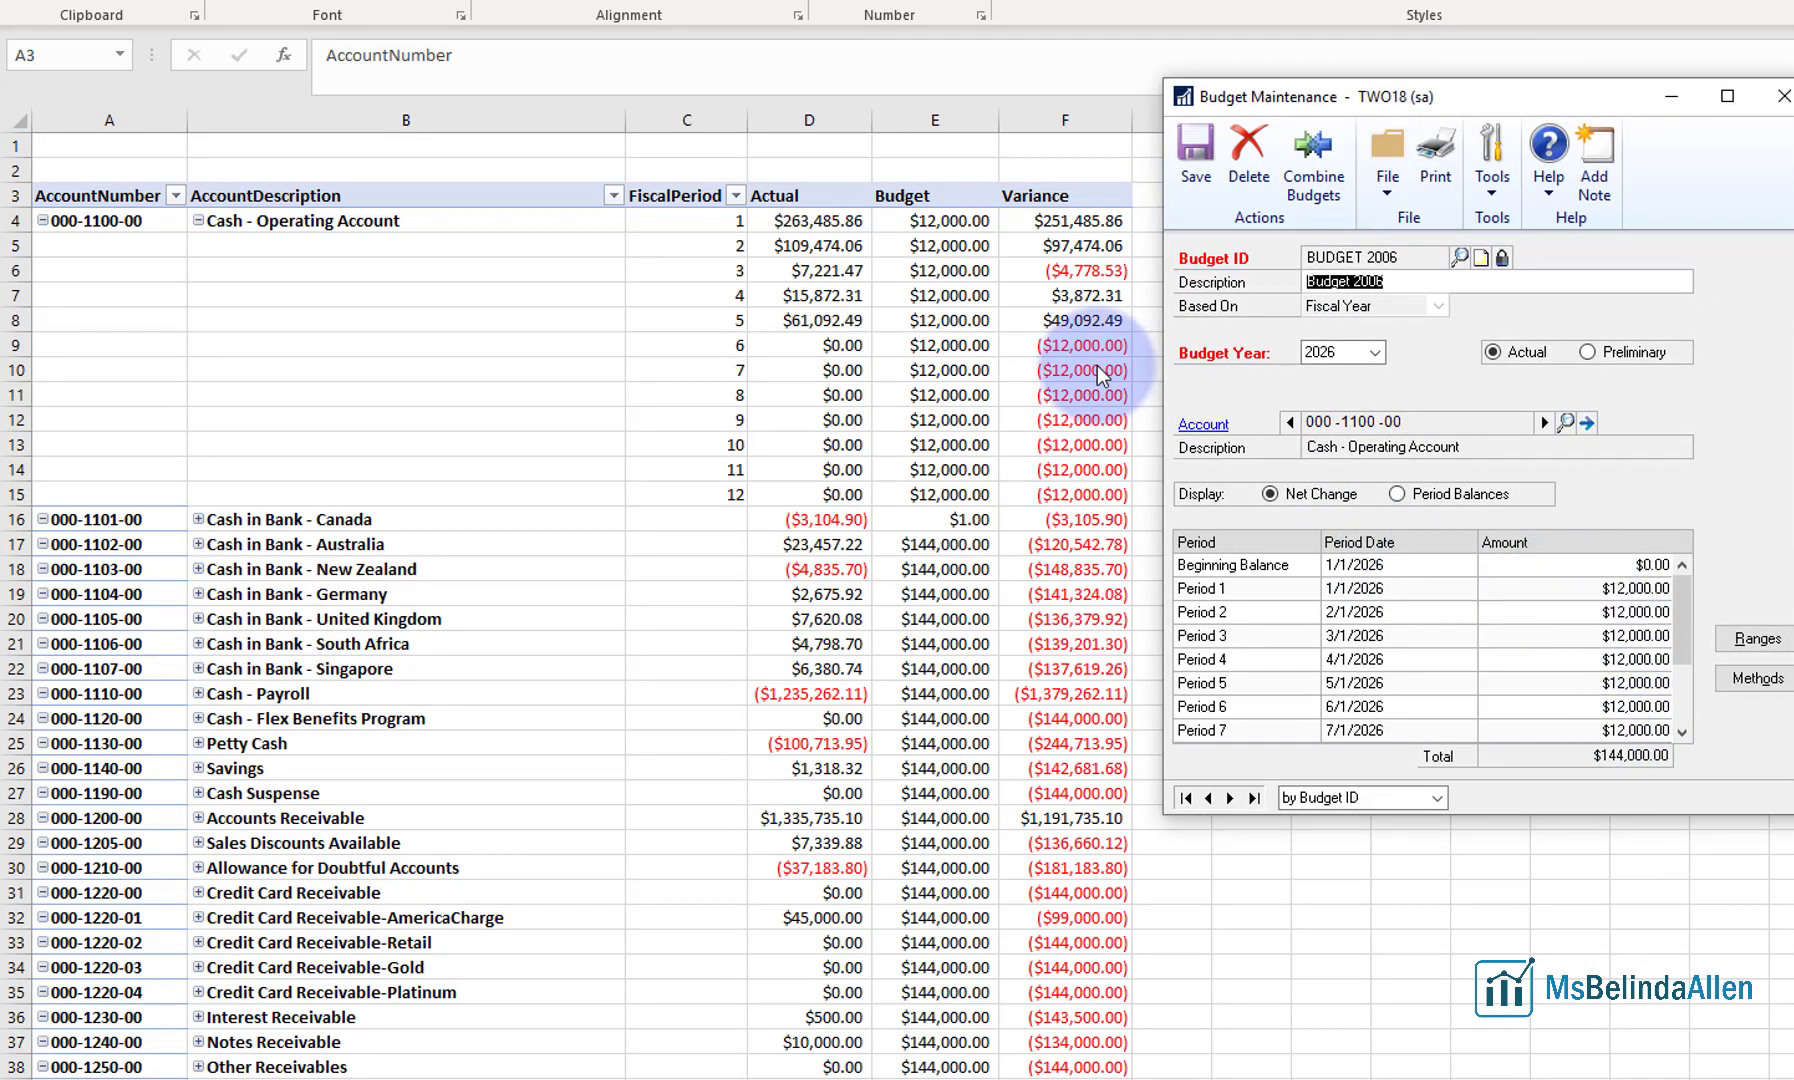
pyautogui.moveTo(1484, 90); pyautogui.dragTo(1793, 92)
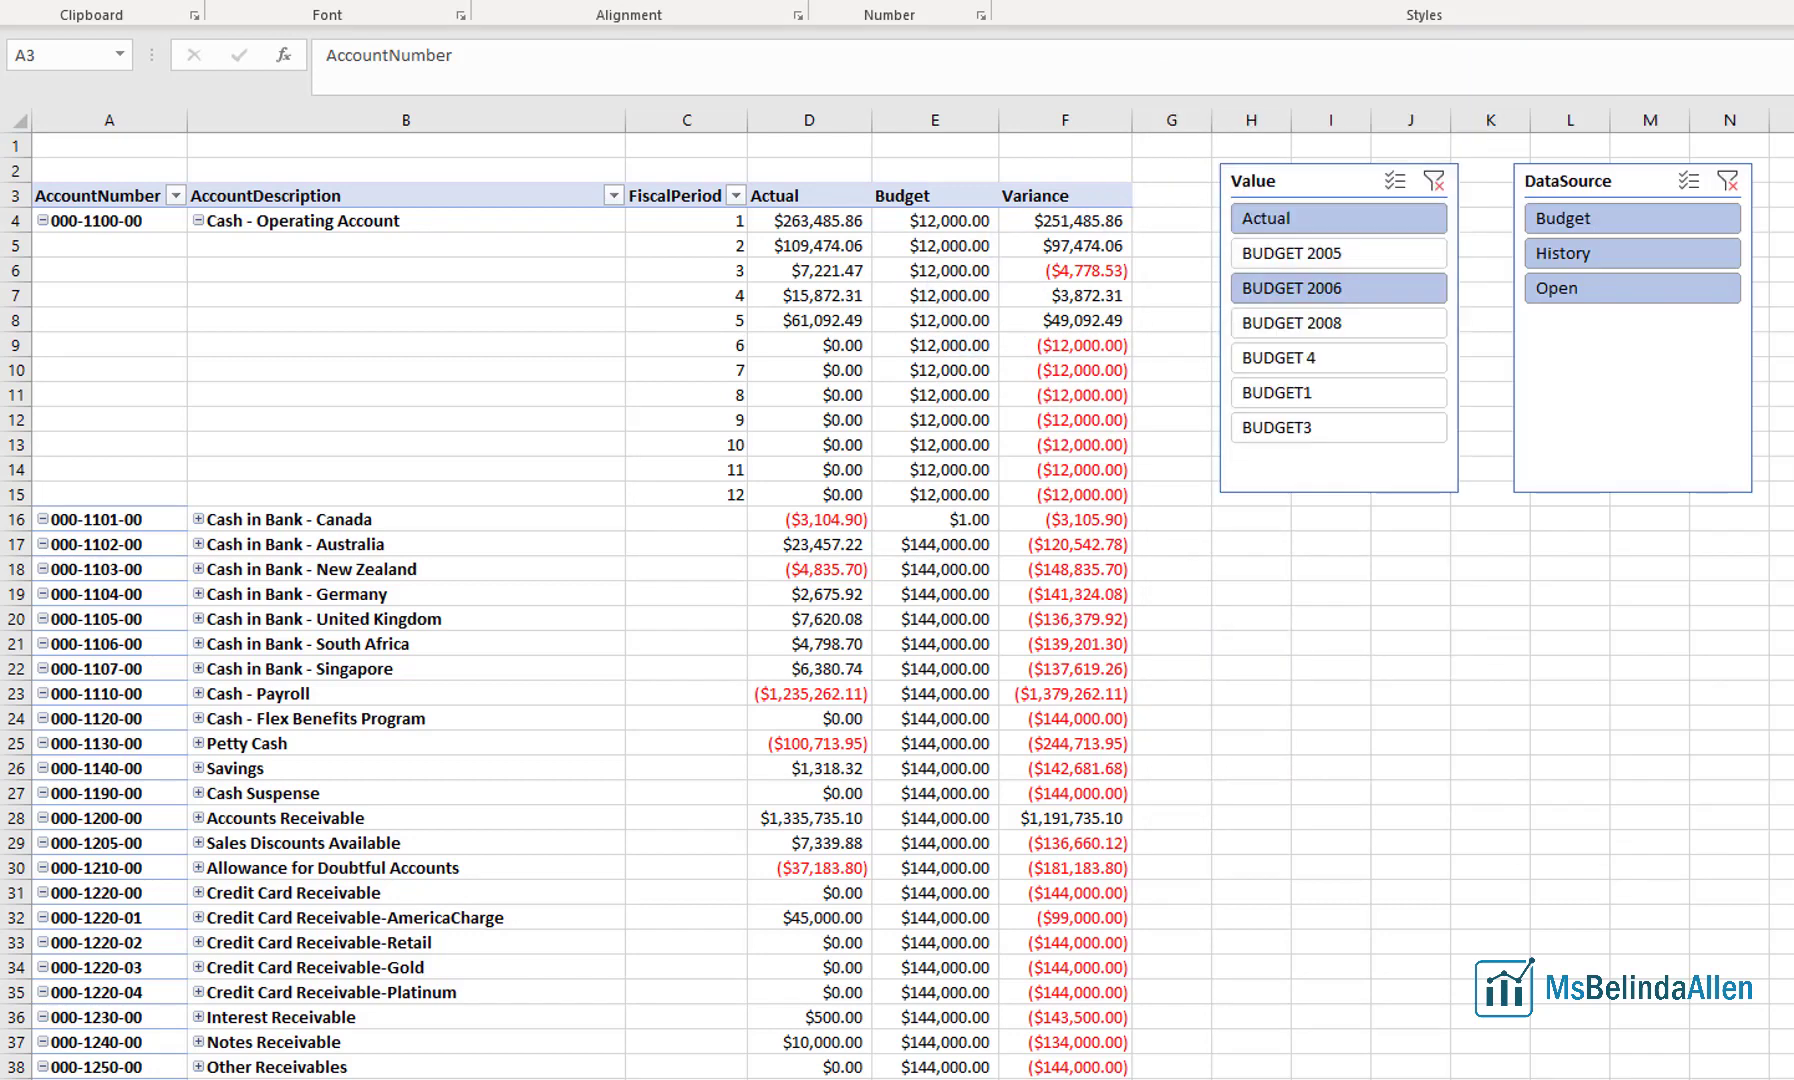
pyautogui.click(199, 219)
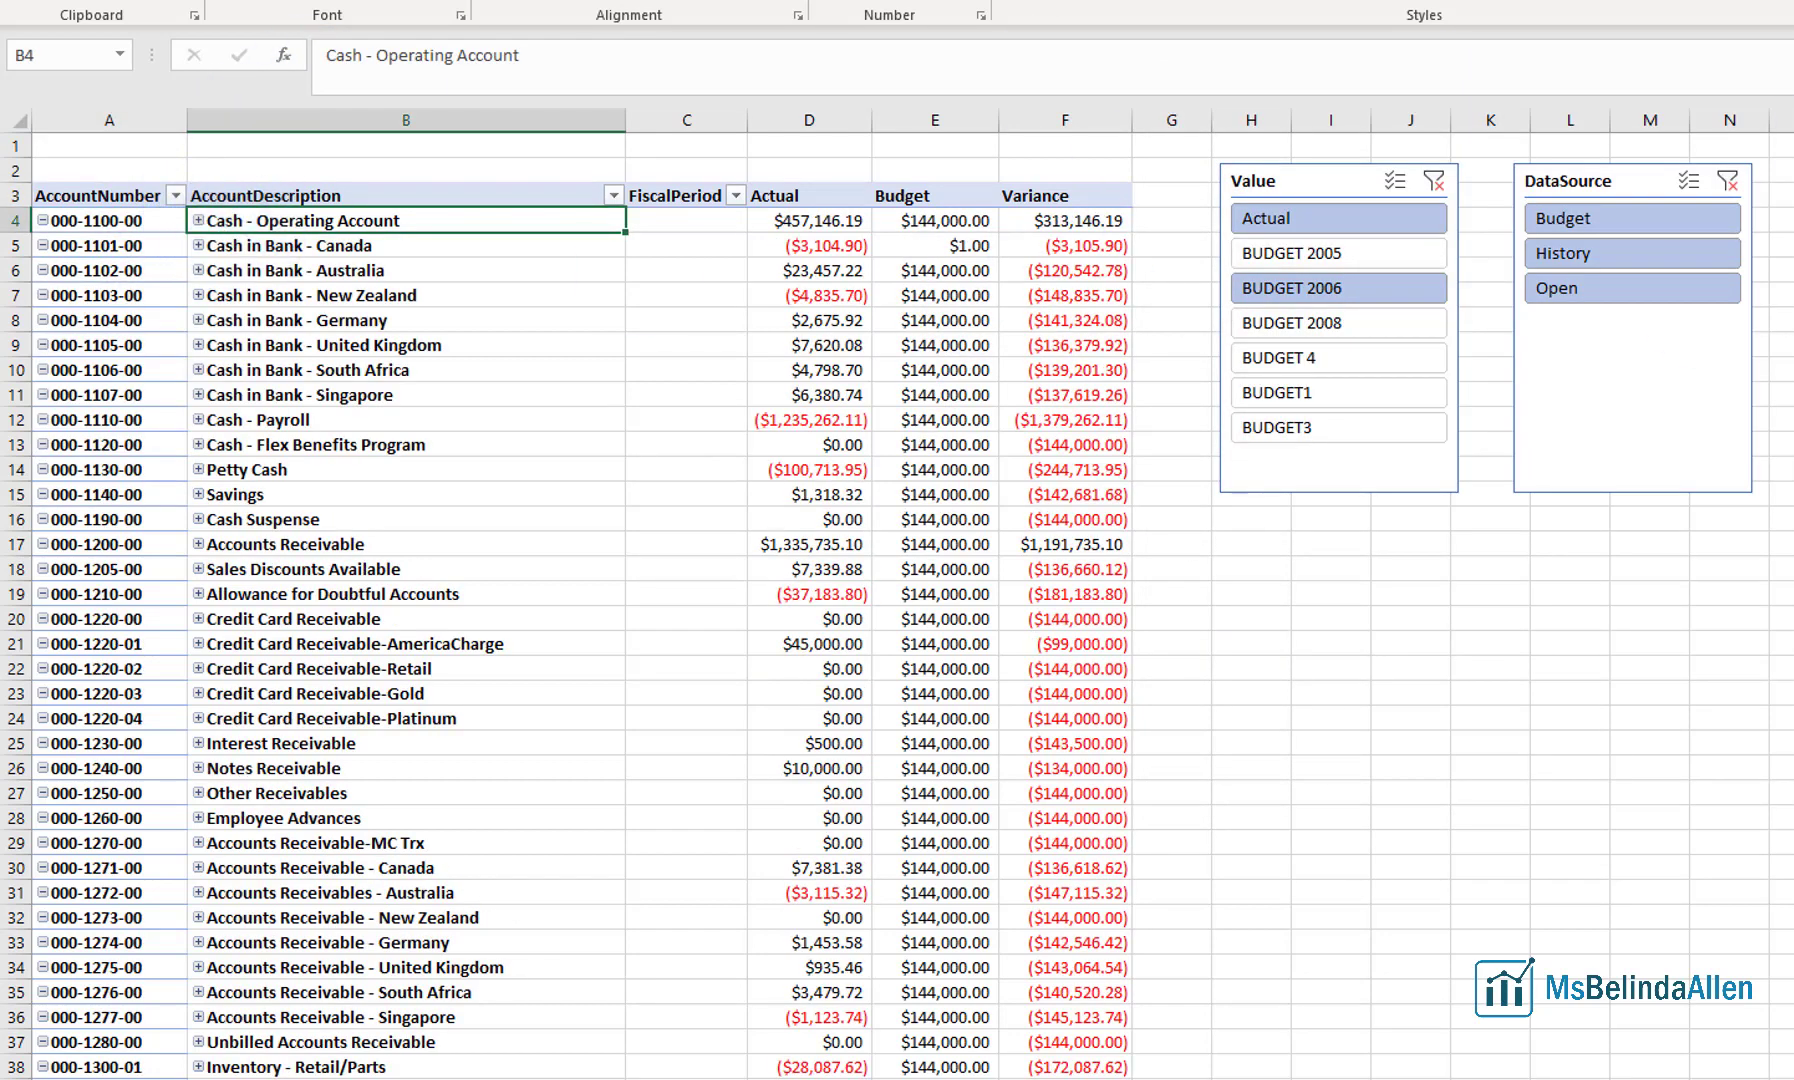
pyautogui.moveTo(1793, 212); pyautogui.dragTo(1597, 73)
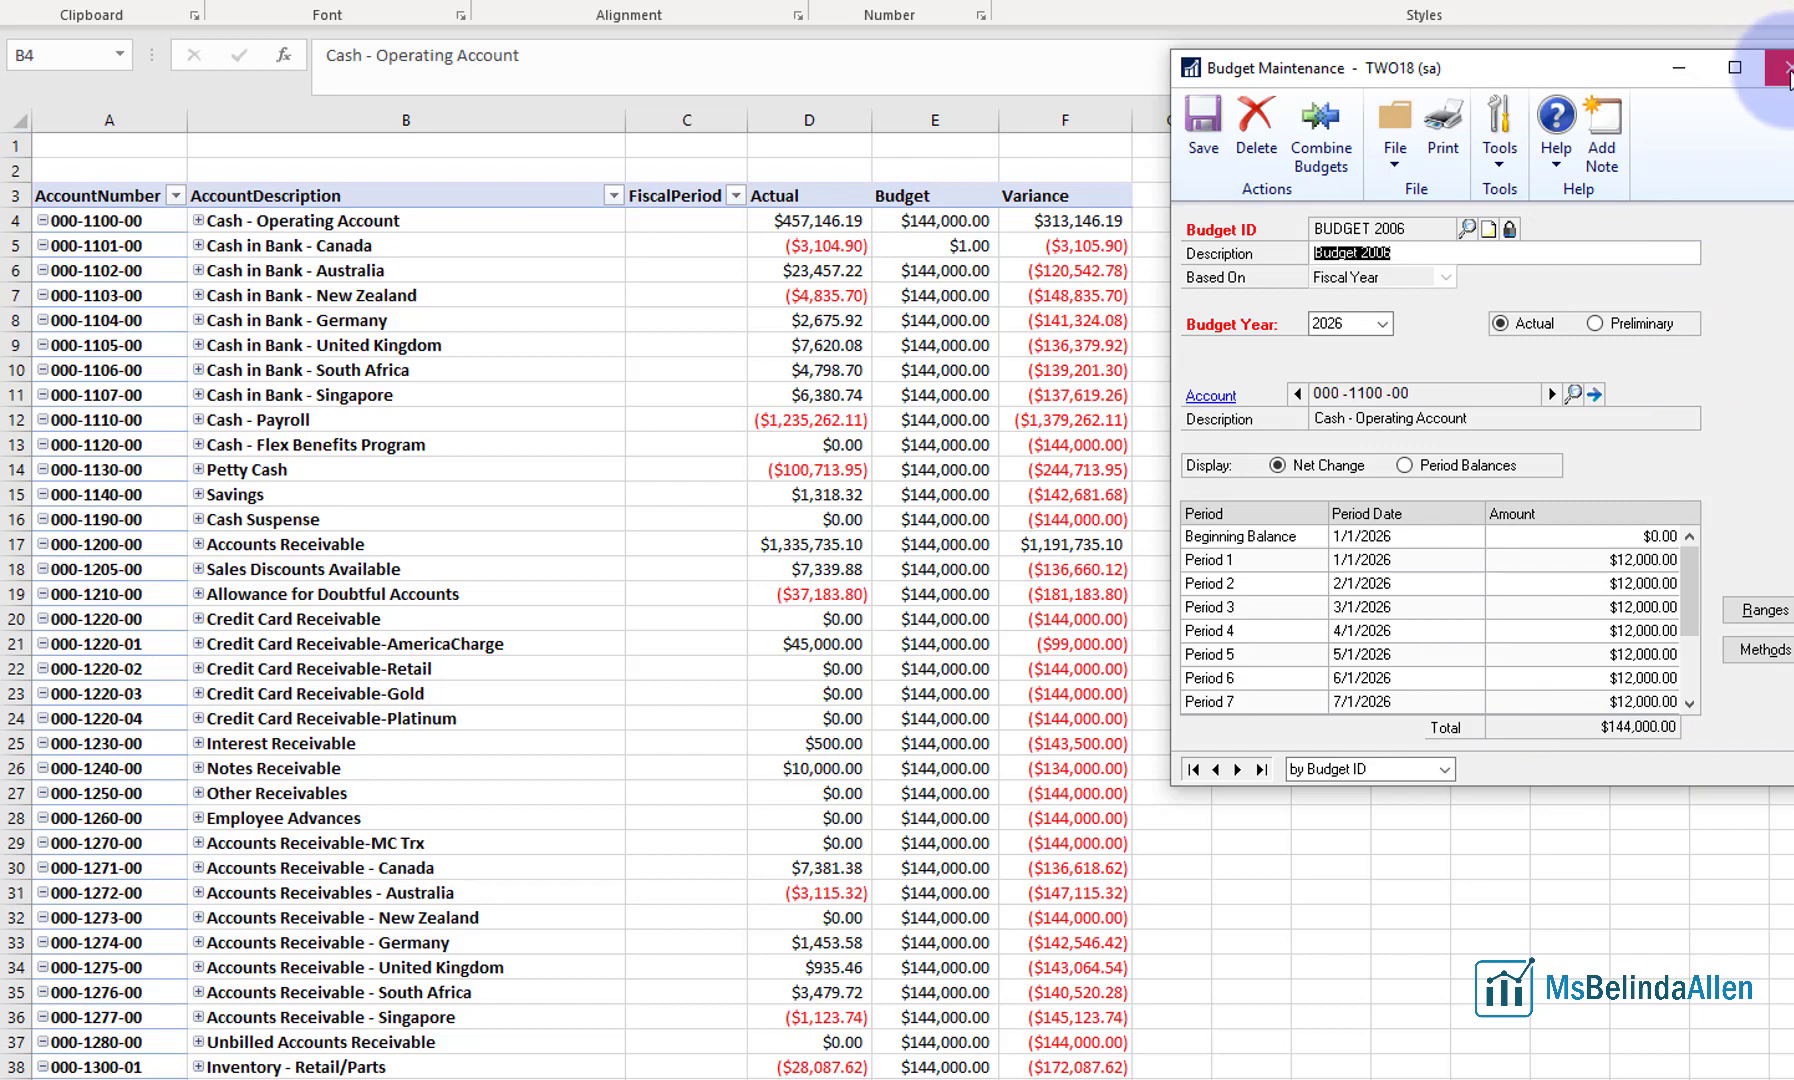
# Minimize Budget Maintenance, switch to Dynamics GP, and look up the 2026 financial summary of Cash - Operating Account (000-1100-00)
pyautogui.click(1678, 70)
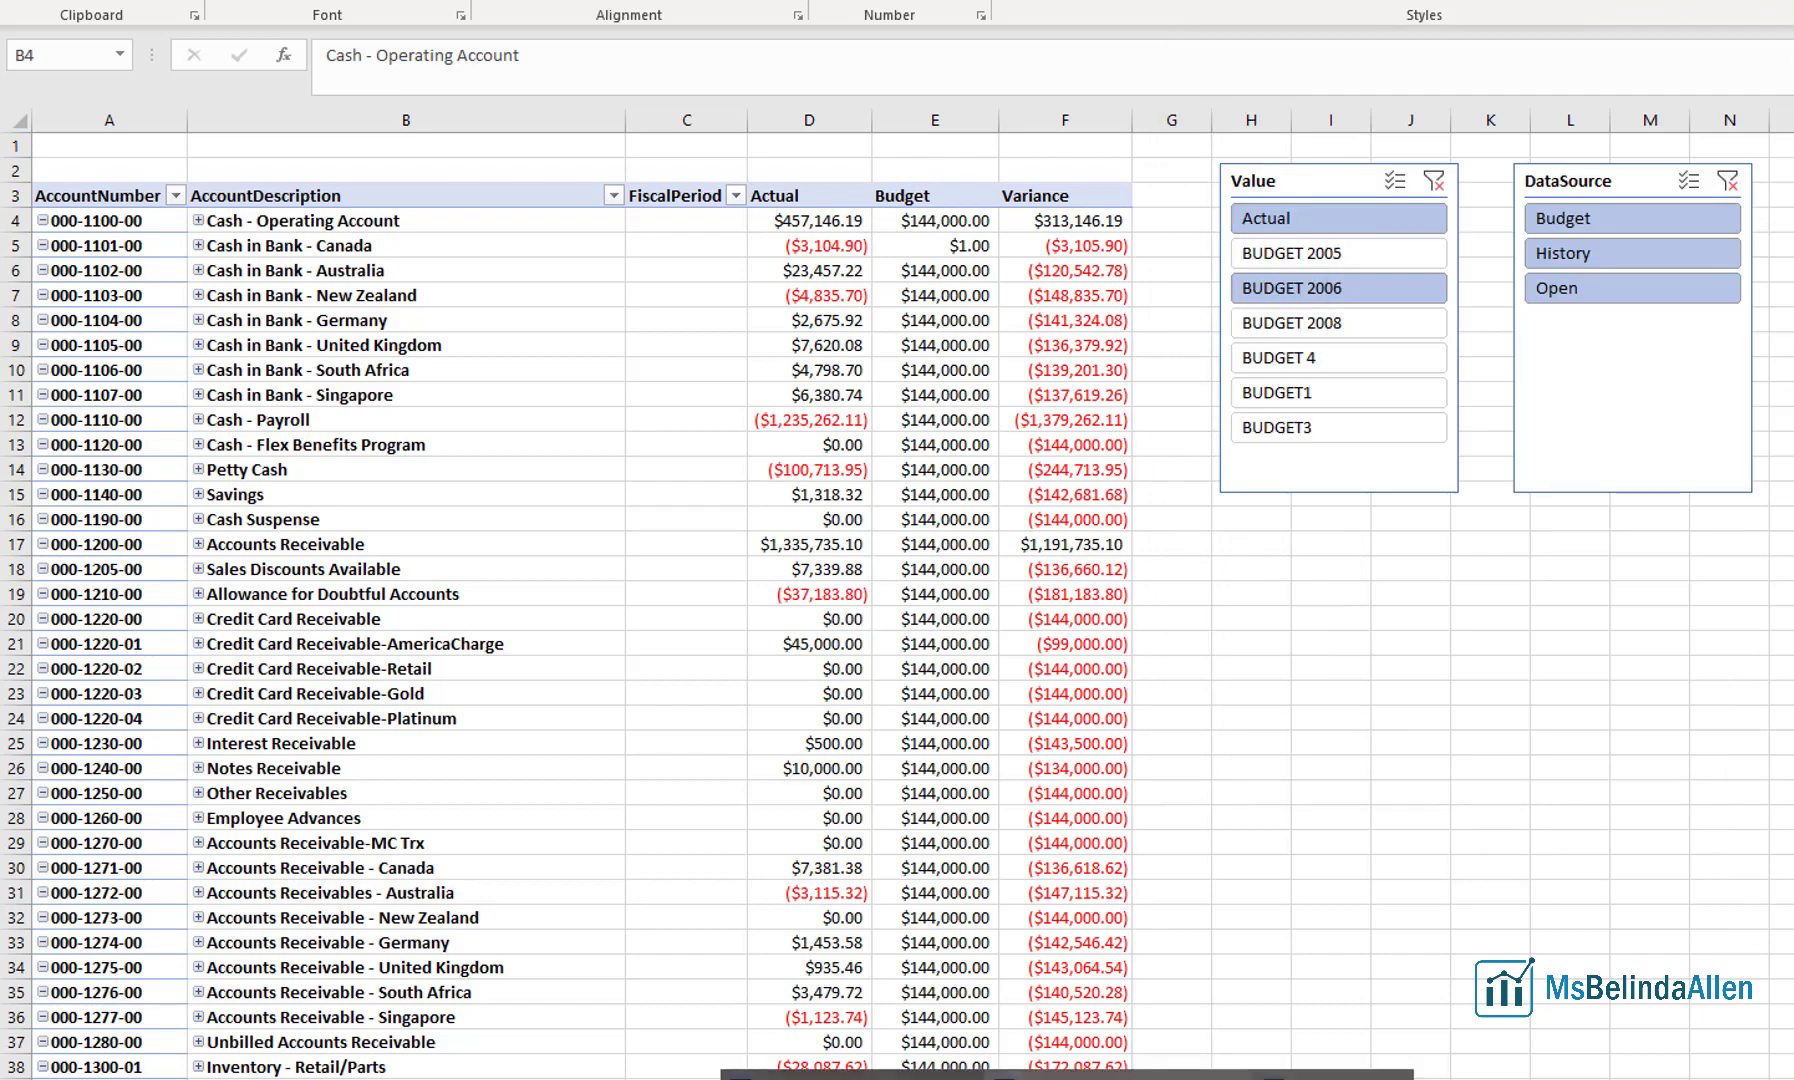
pyautogui.click(856, 1076)
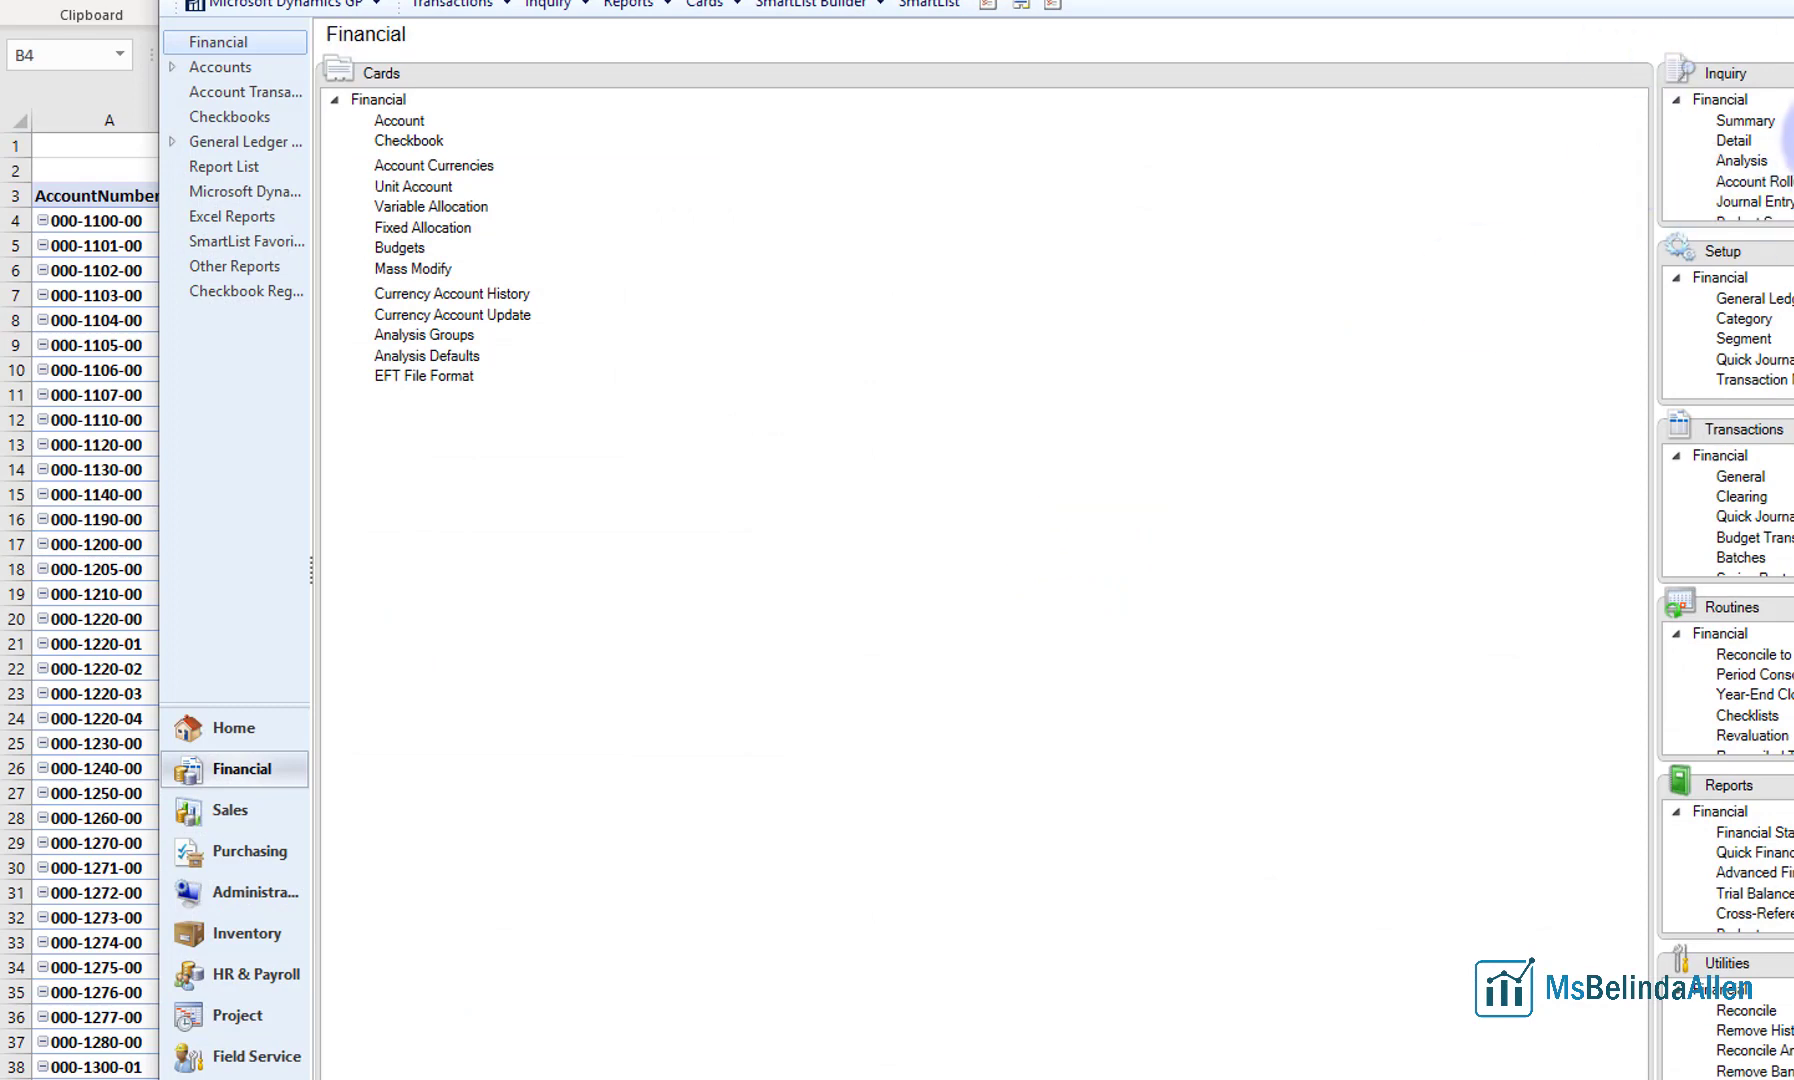
pyautogui.click(1745, 122)
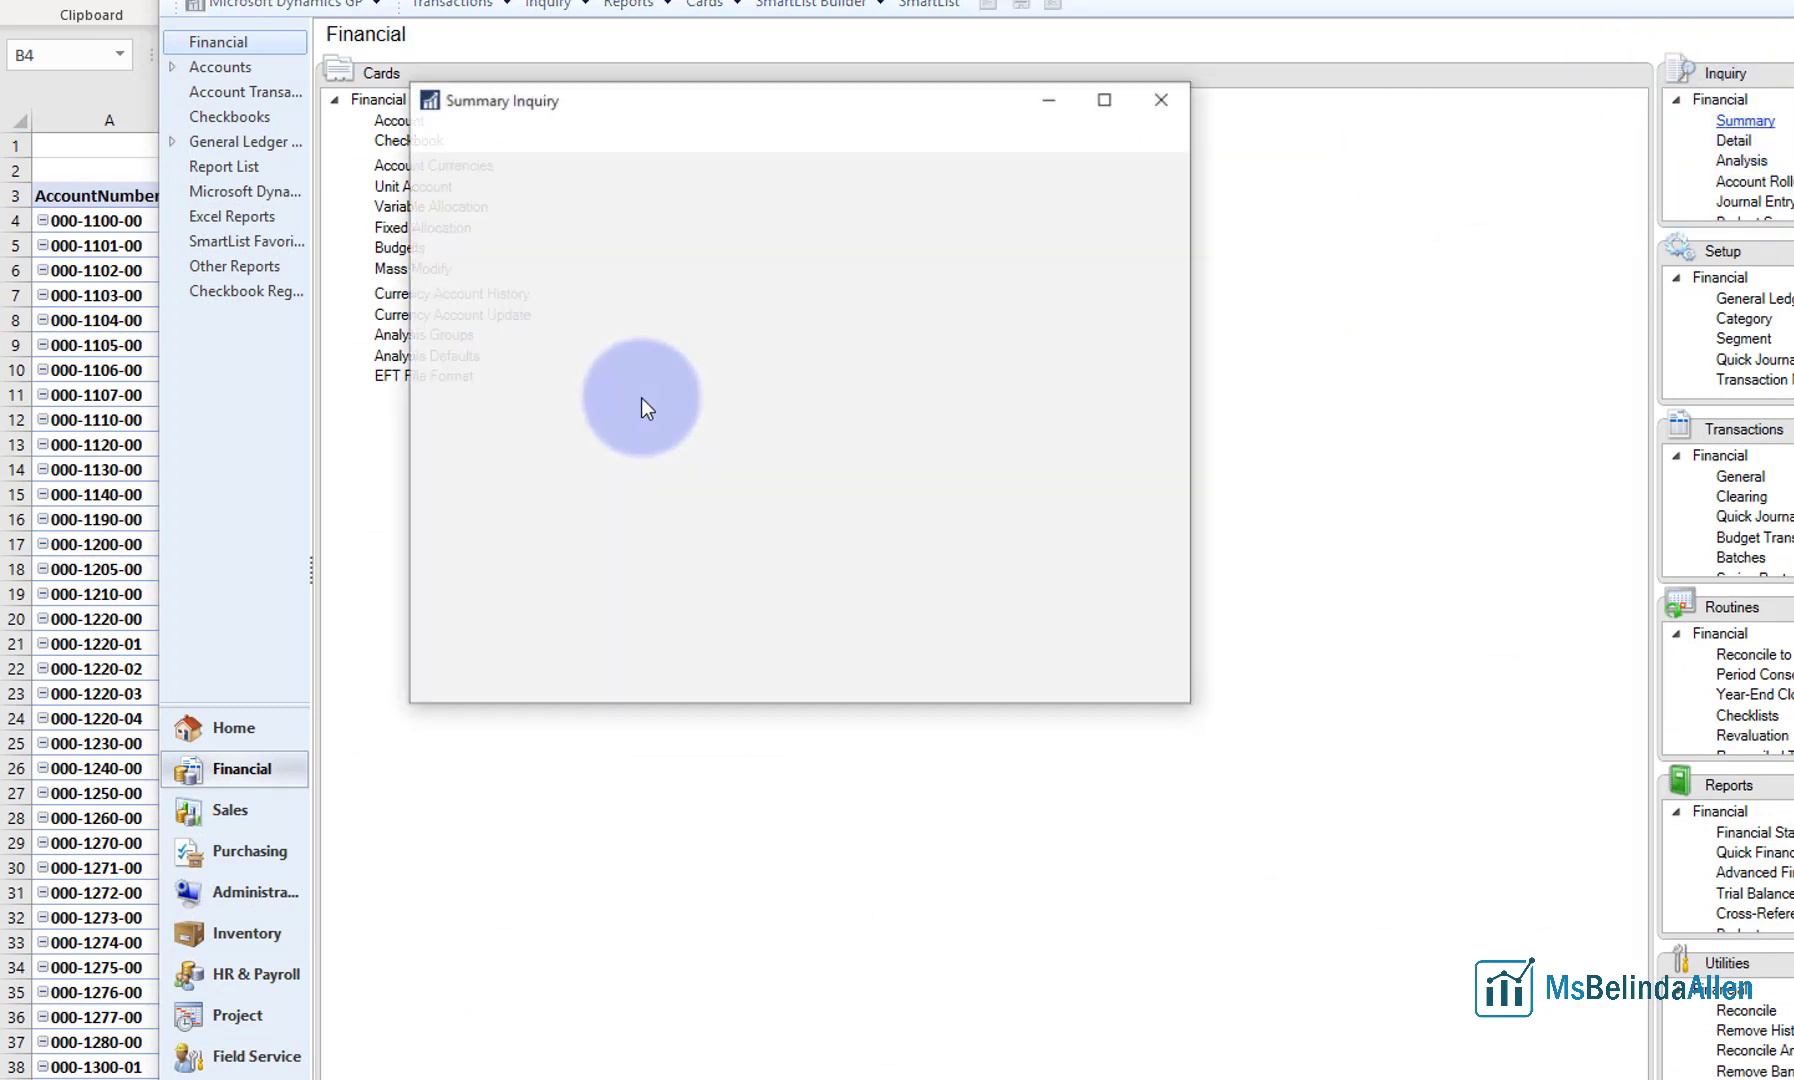
pyautogui.click(432, 784)
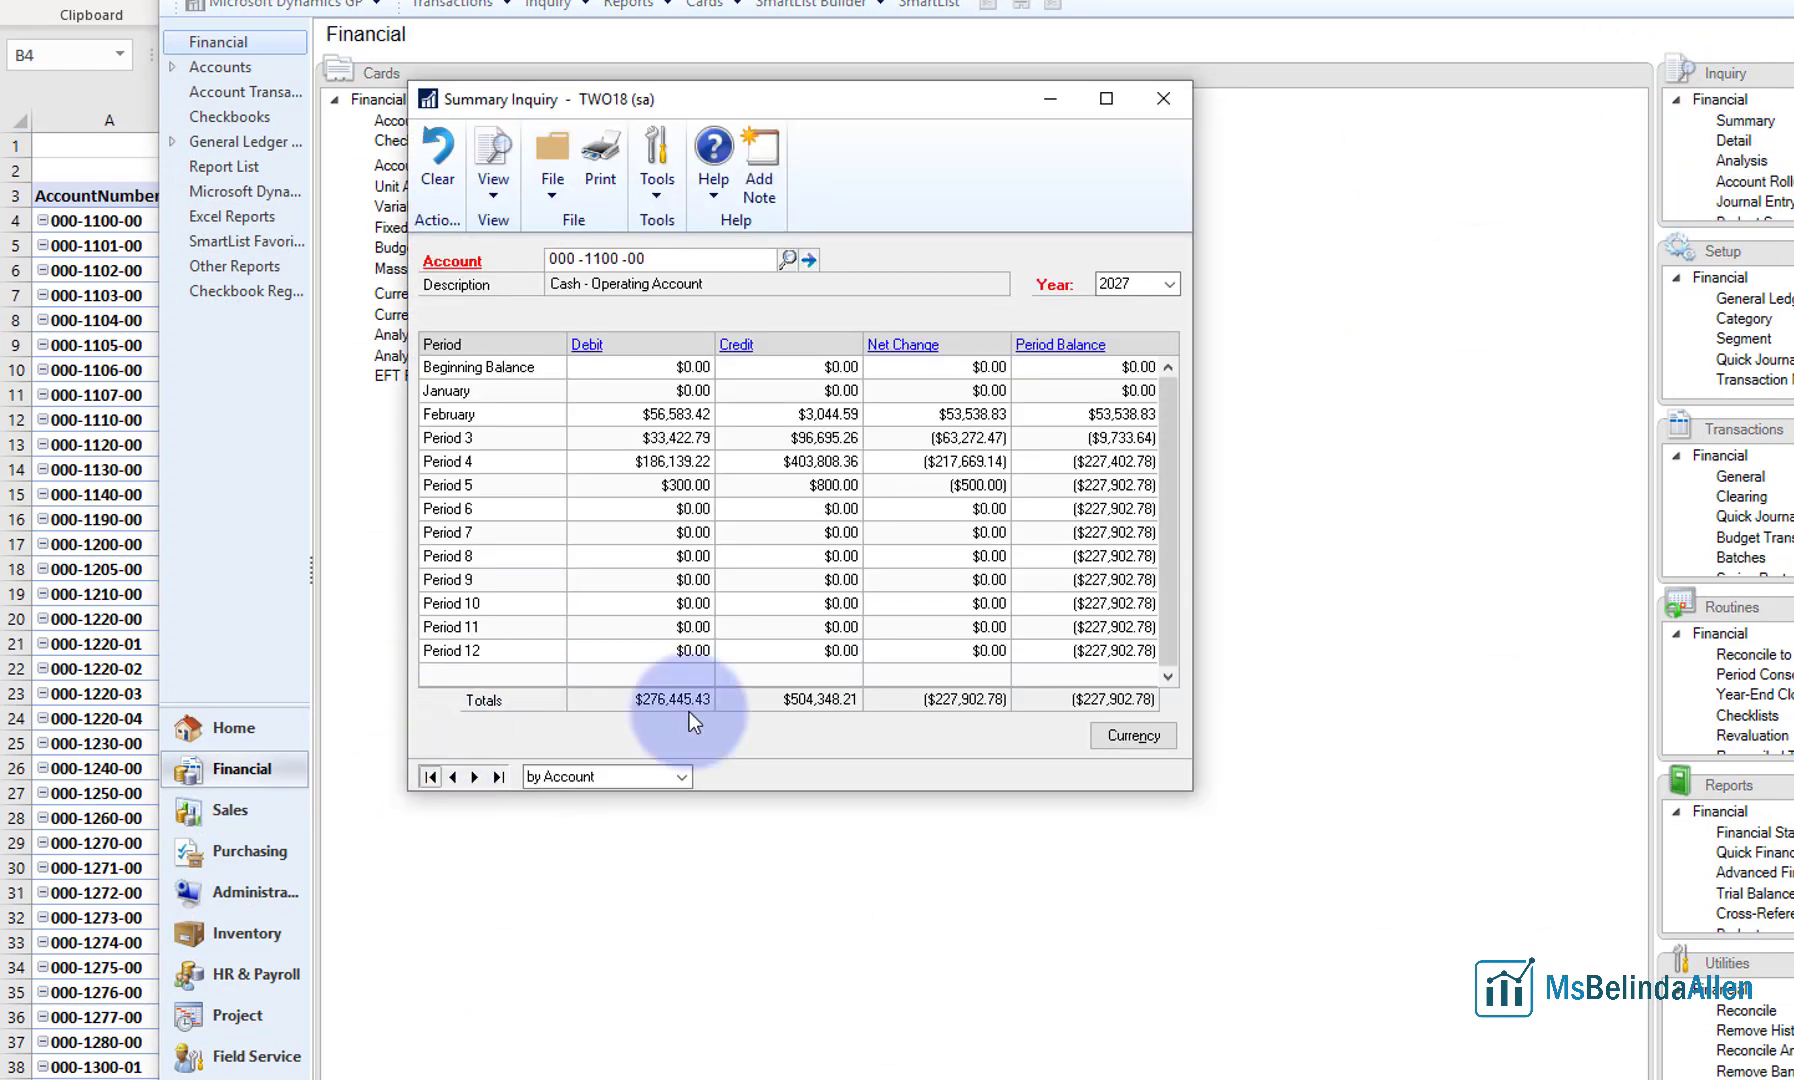
pyautogui.click(1168, 284)
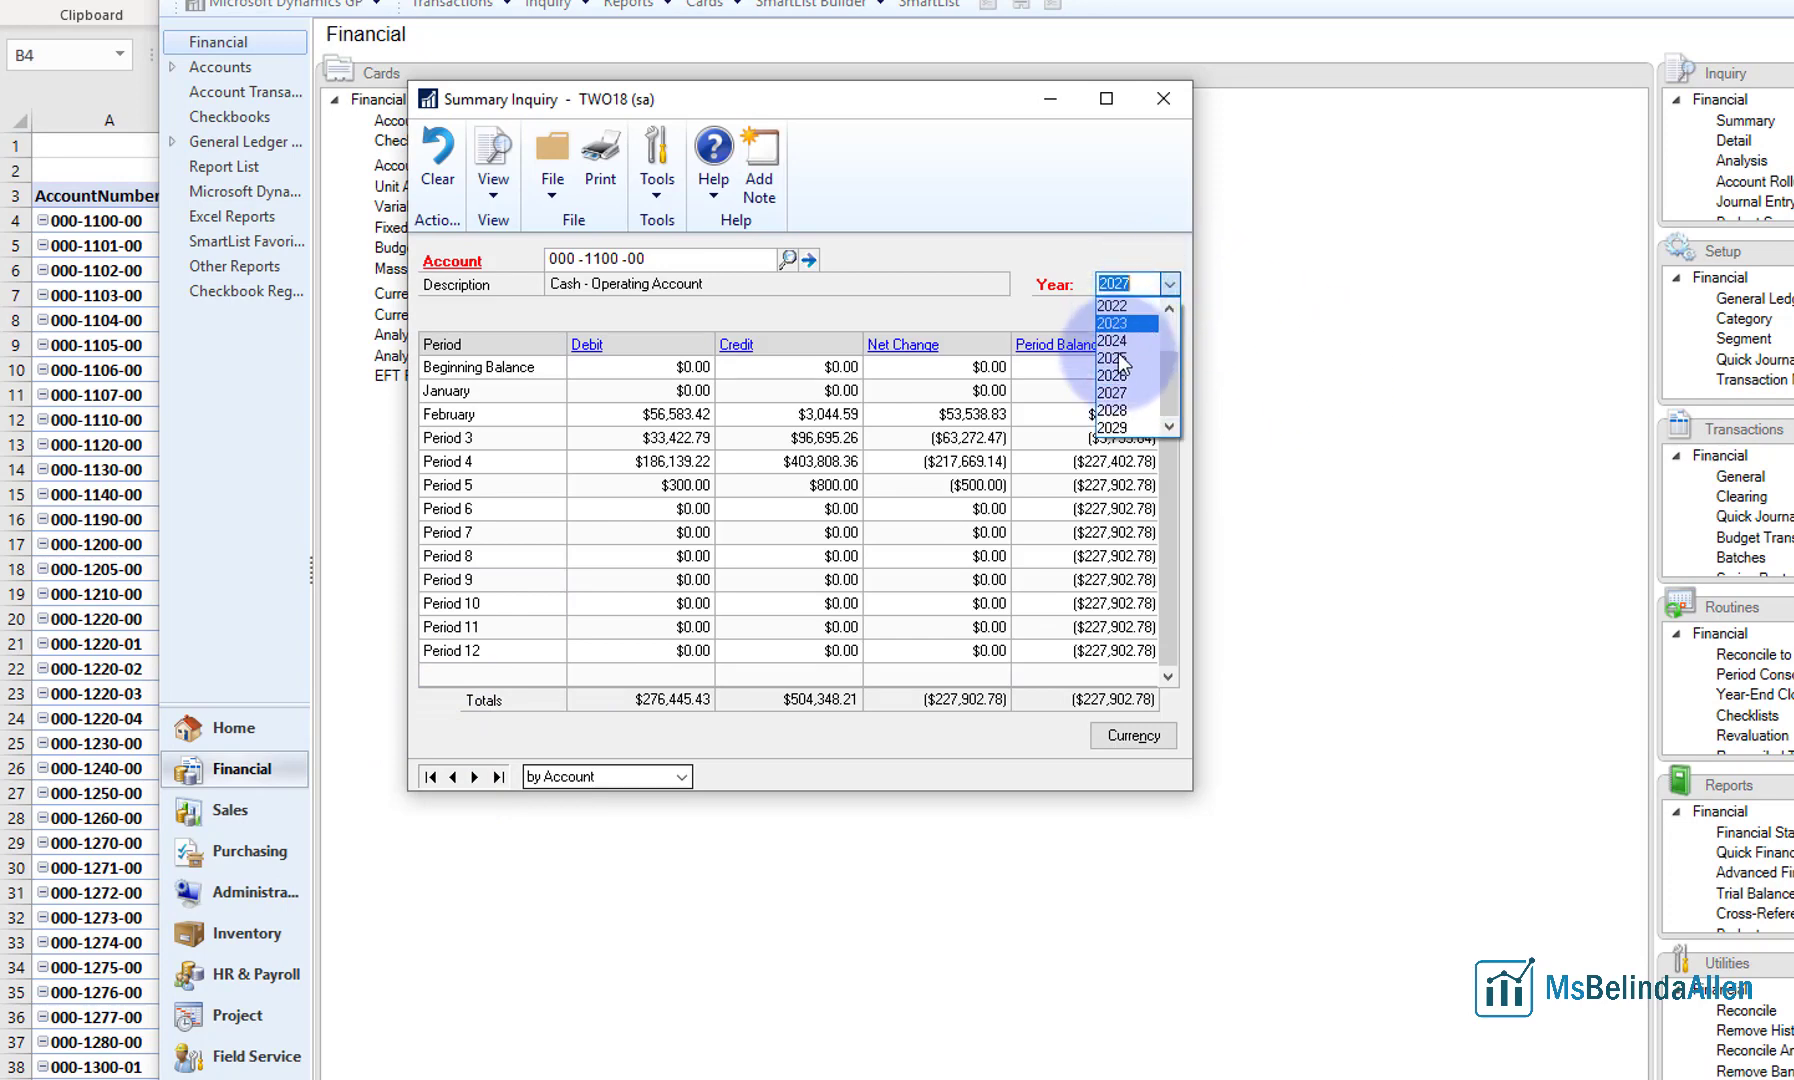
pyautogui.click(1117, 377)
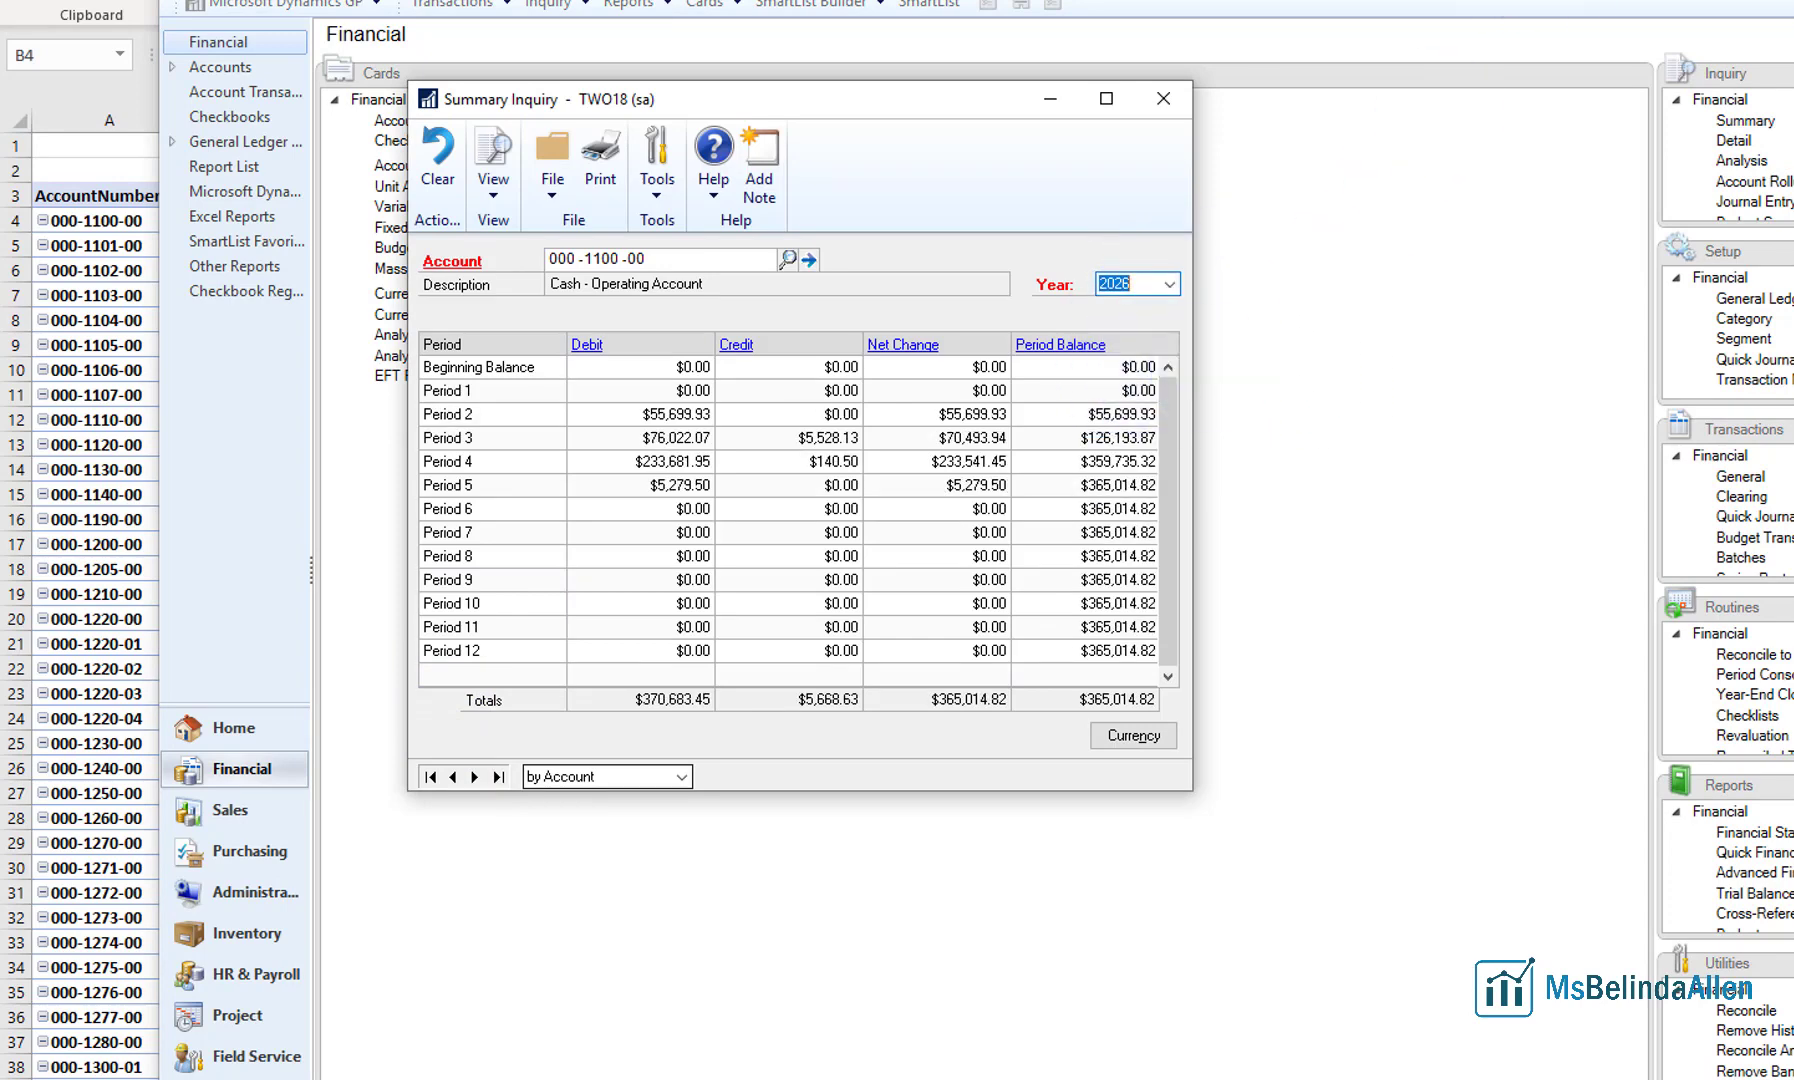
# Minimize the main Dynamics GP window, compare Summary Inquiry's 2026 balance with the Excel PivotTable's actual for Cash - Operating Account, and move the inquiry aside
pyautogui.click(1690, 2)
pyautogui.moveTo(863, 105); pyautogui.dragTo(947, 261)
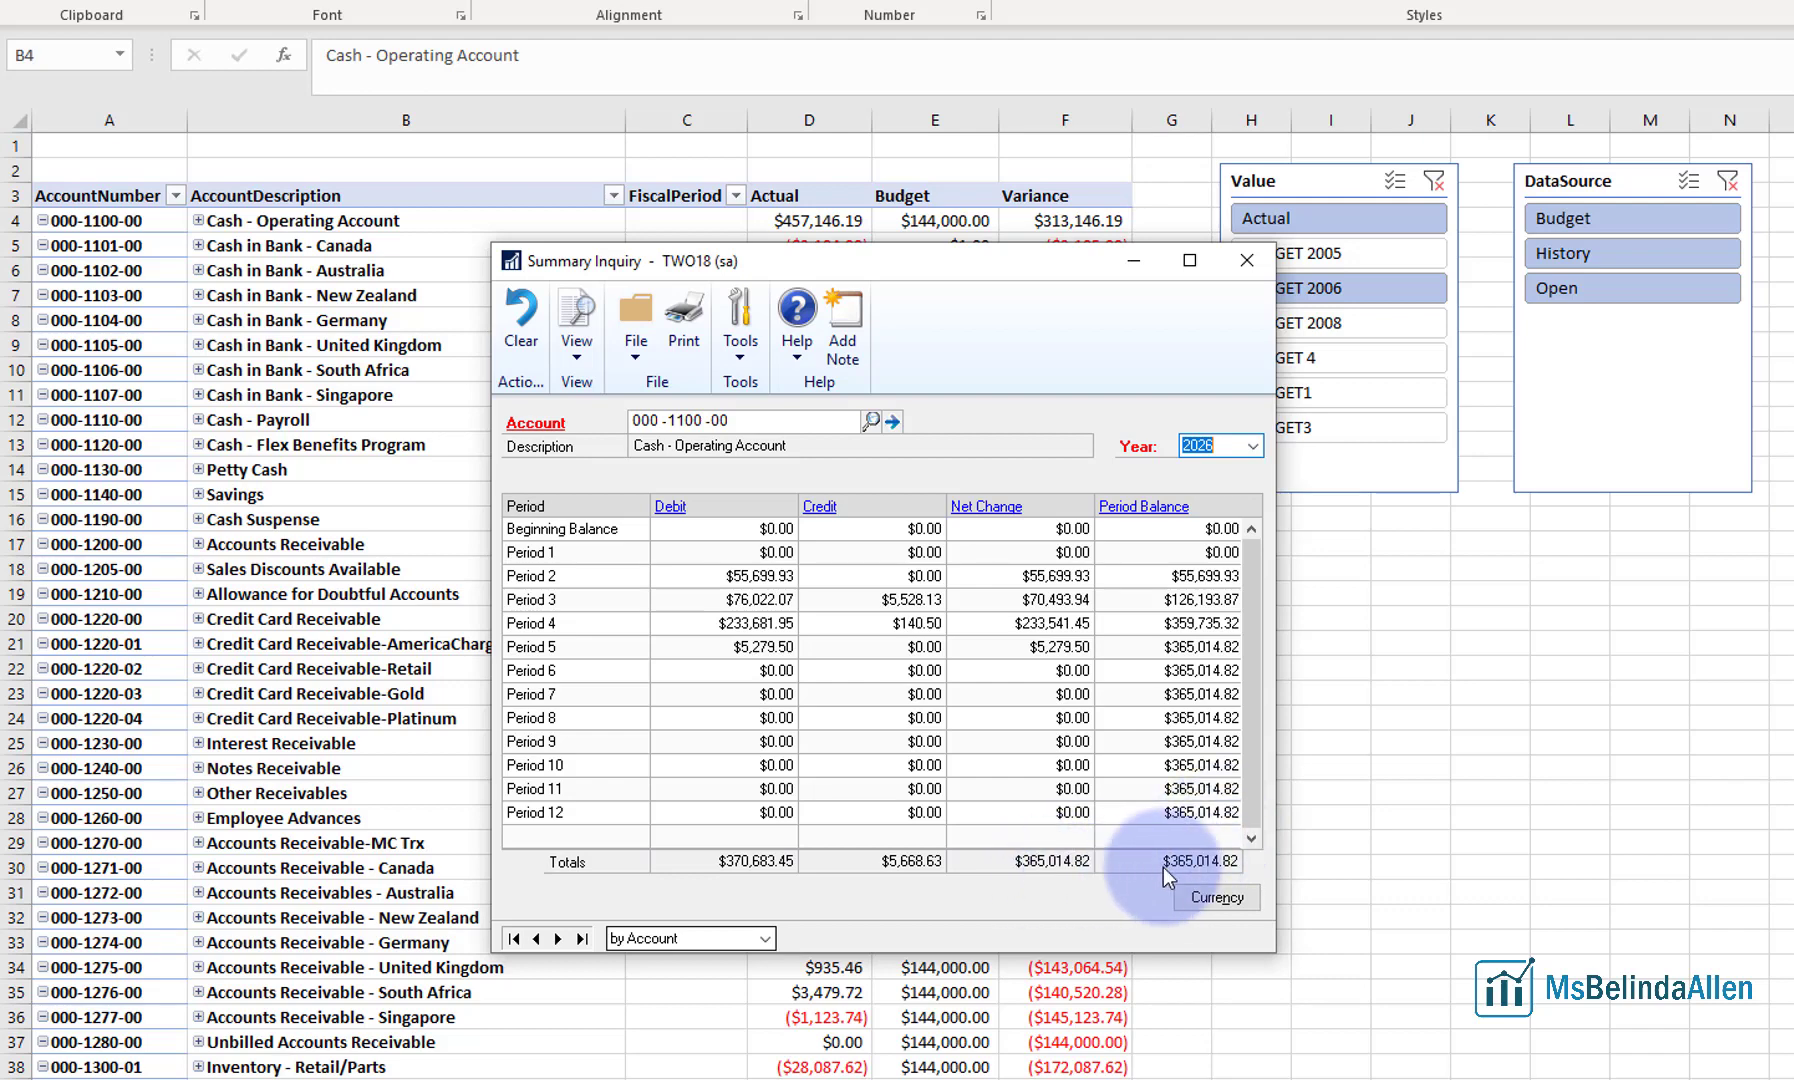
pyautogui.moveTo(832, 267); pyautogui.dragTo(984, 266)
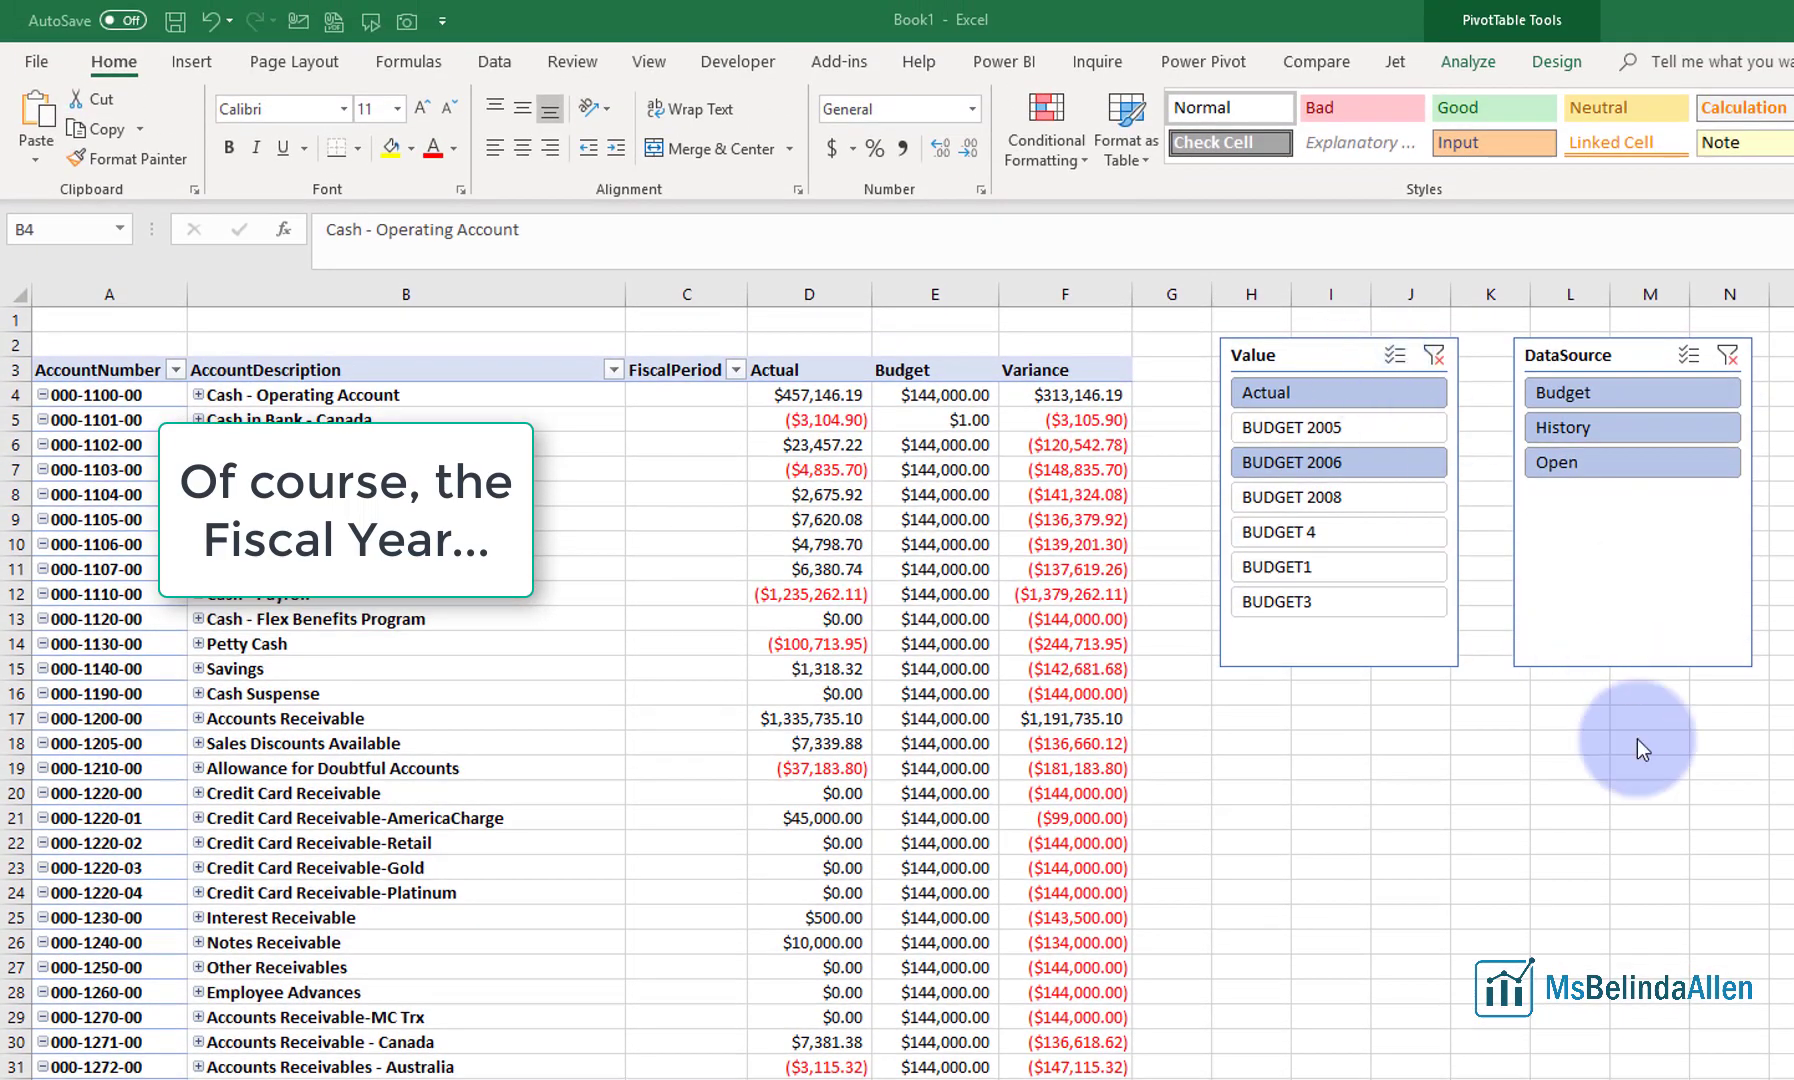
# Insert a FiscalYear slicer for the PivotTable in Excel and place it below the Value slicer
pyautogui.click(1460, 63)
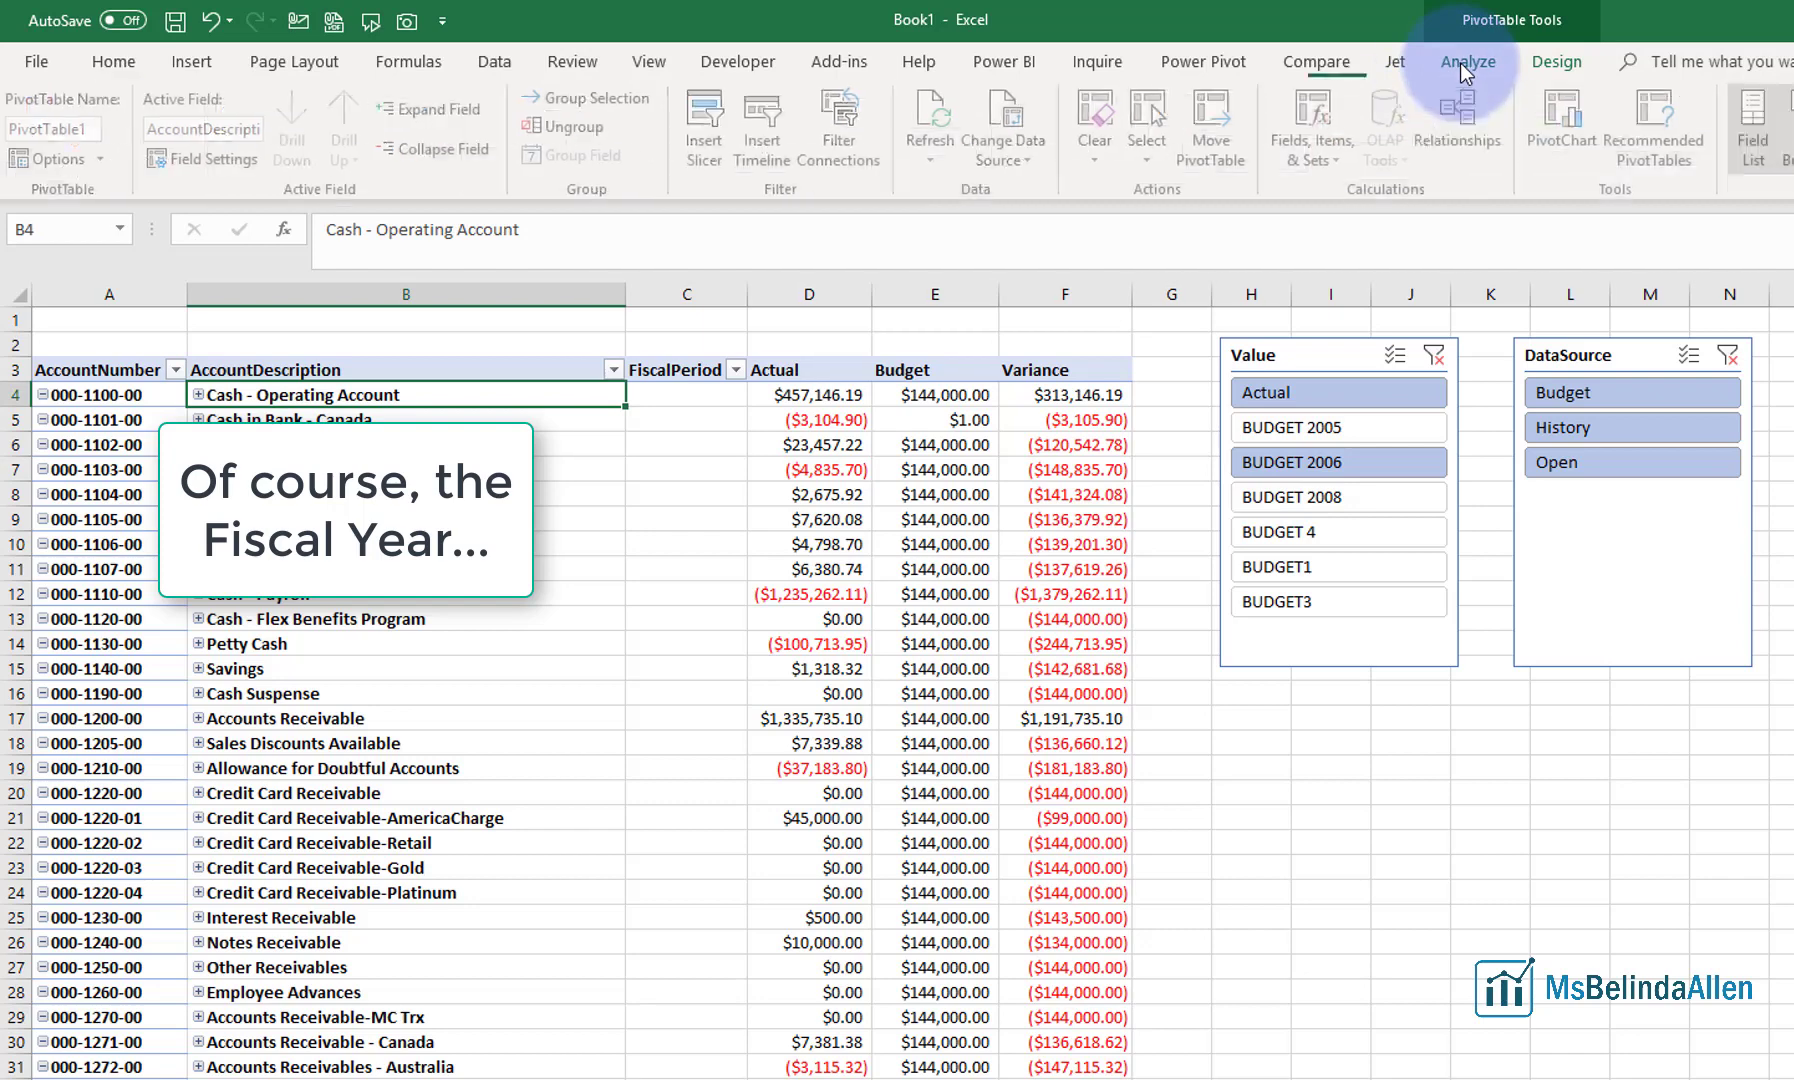
pyautogui.click(708, 125)
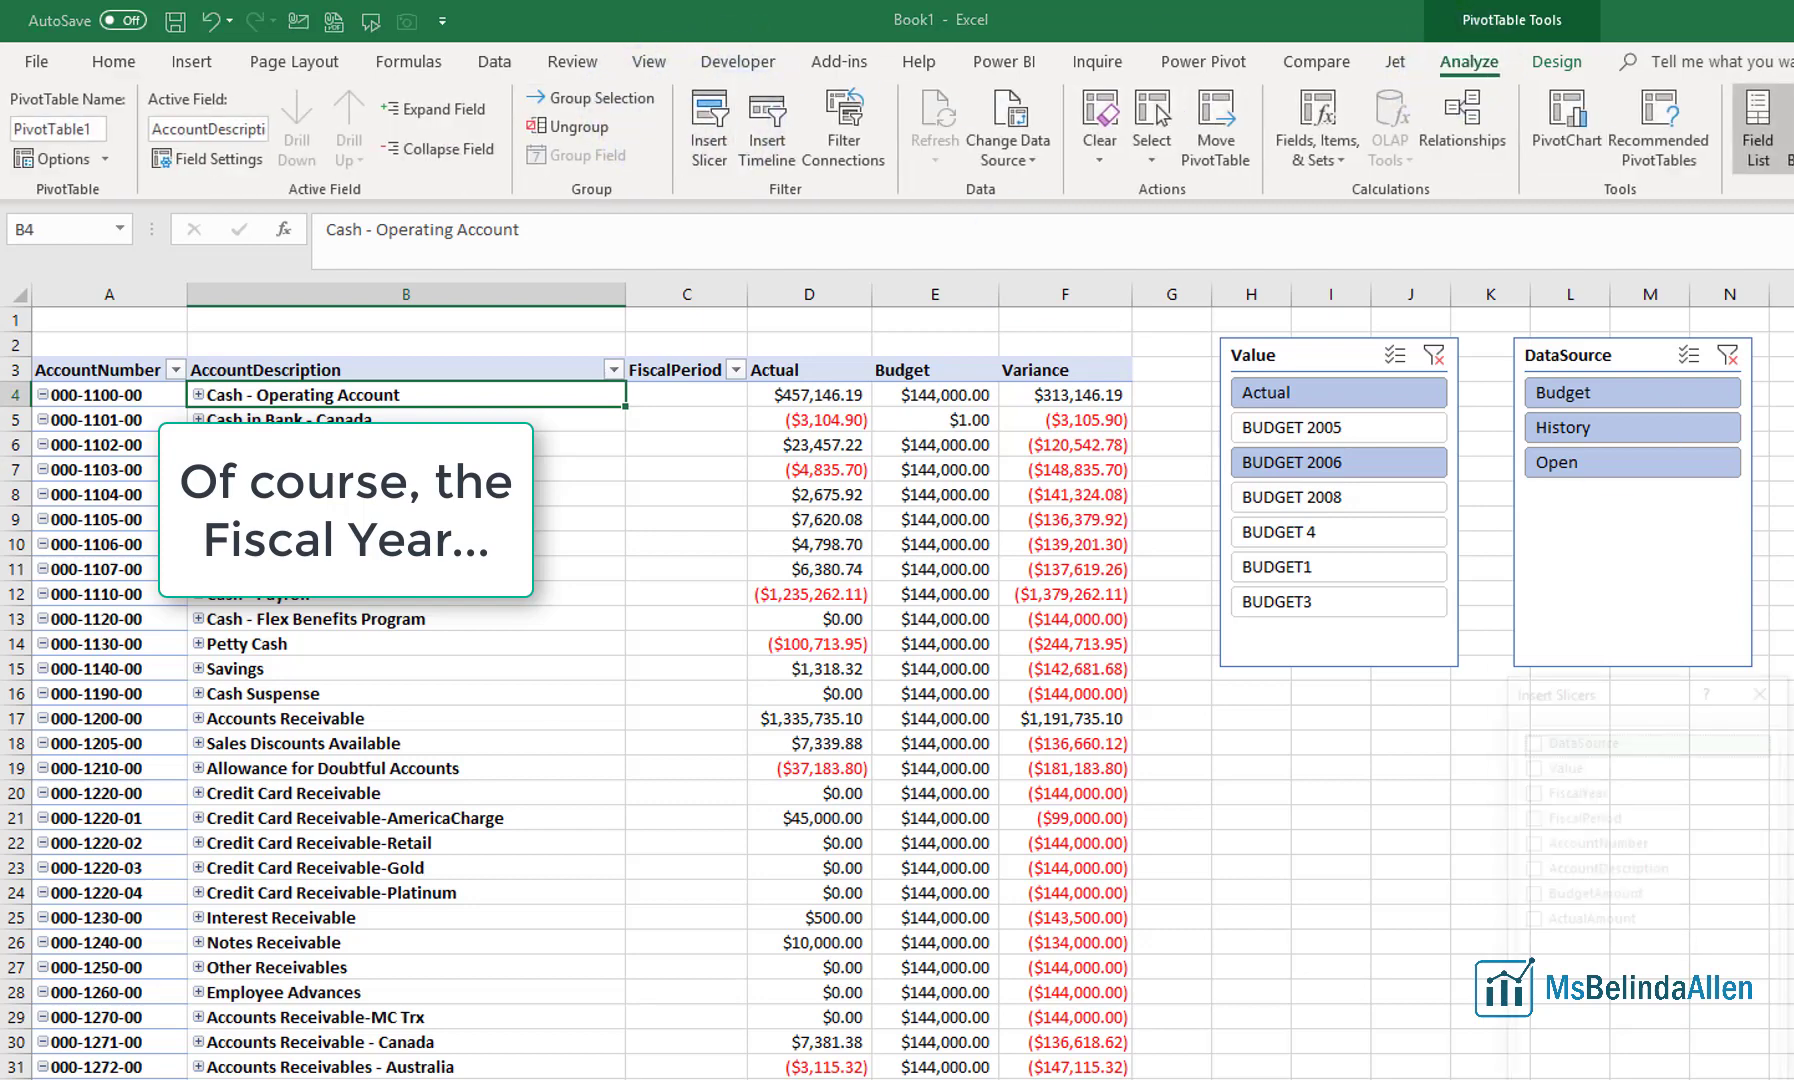
pyautogui.click(1530, 788)
pyautogui.press('Return')
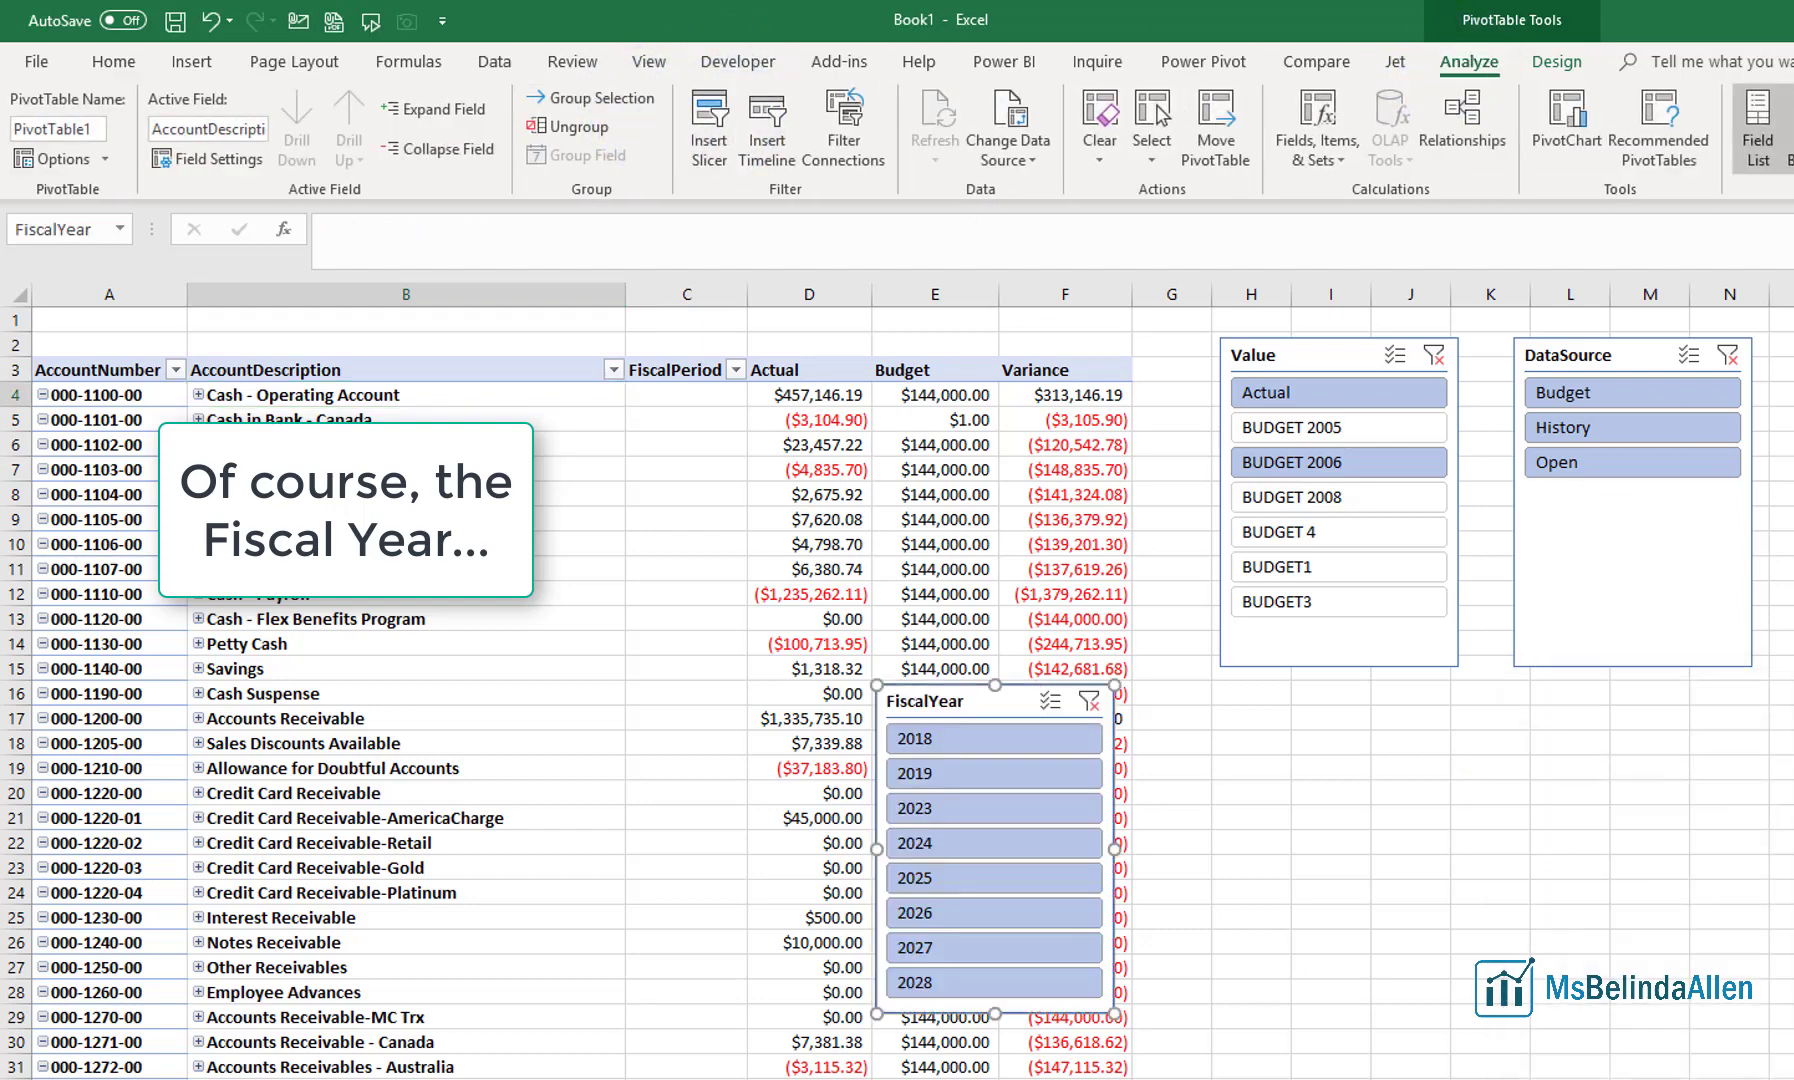
pyautogui.moveTo(1114, 592); pyautogui.dragTo(1522, 734)
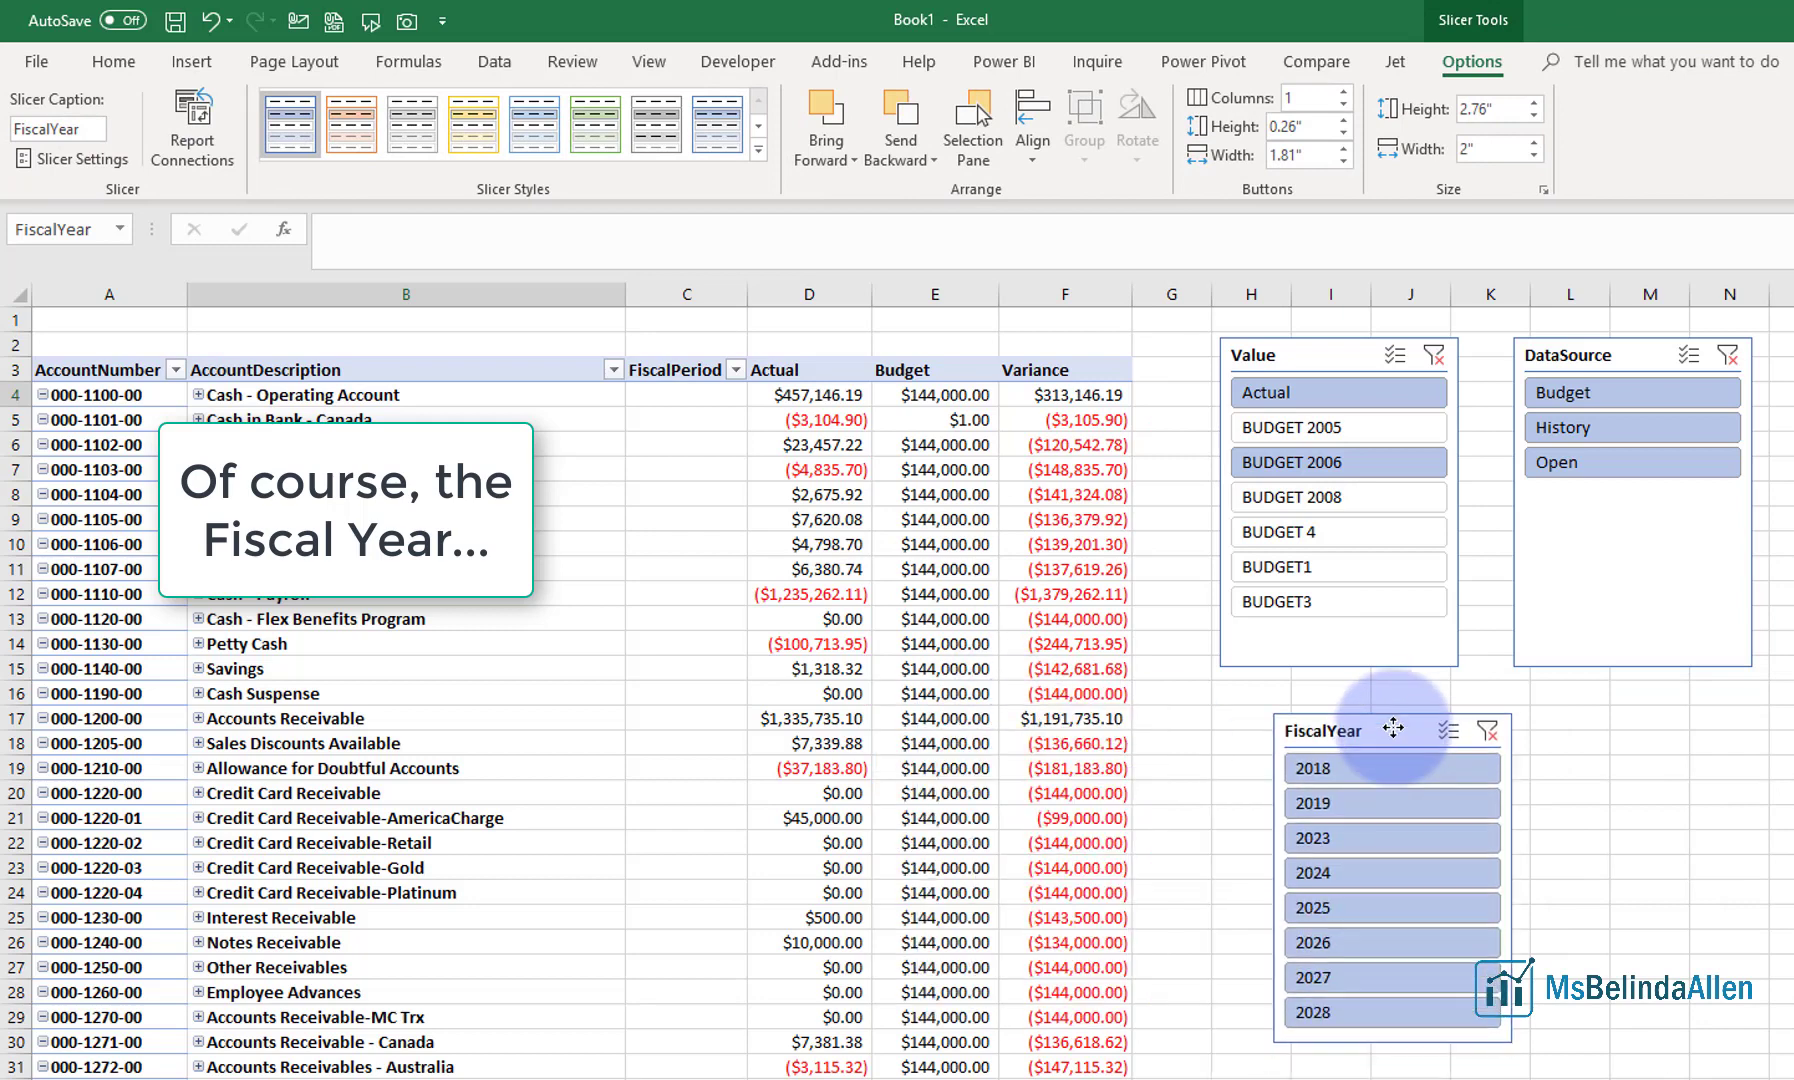
# Clear the Value slicer's filter and filter the FiscalYear slicer to 2026
pyautogui.click(1434, 355)
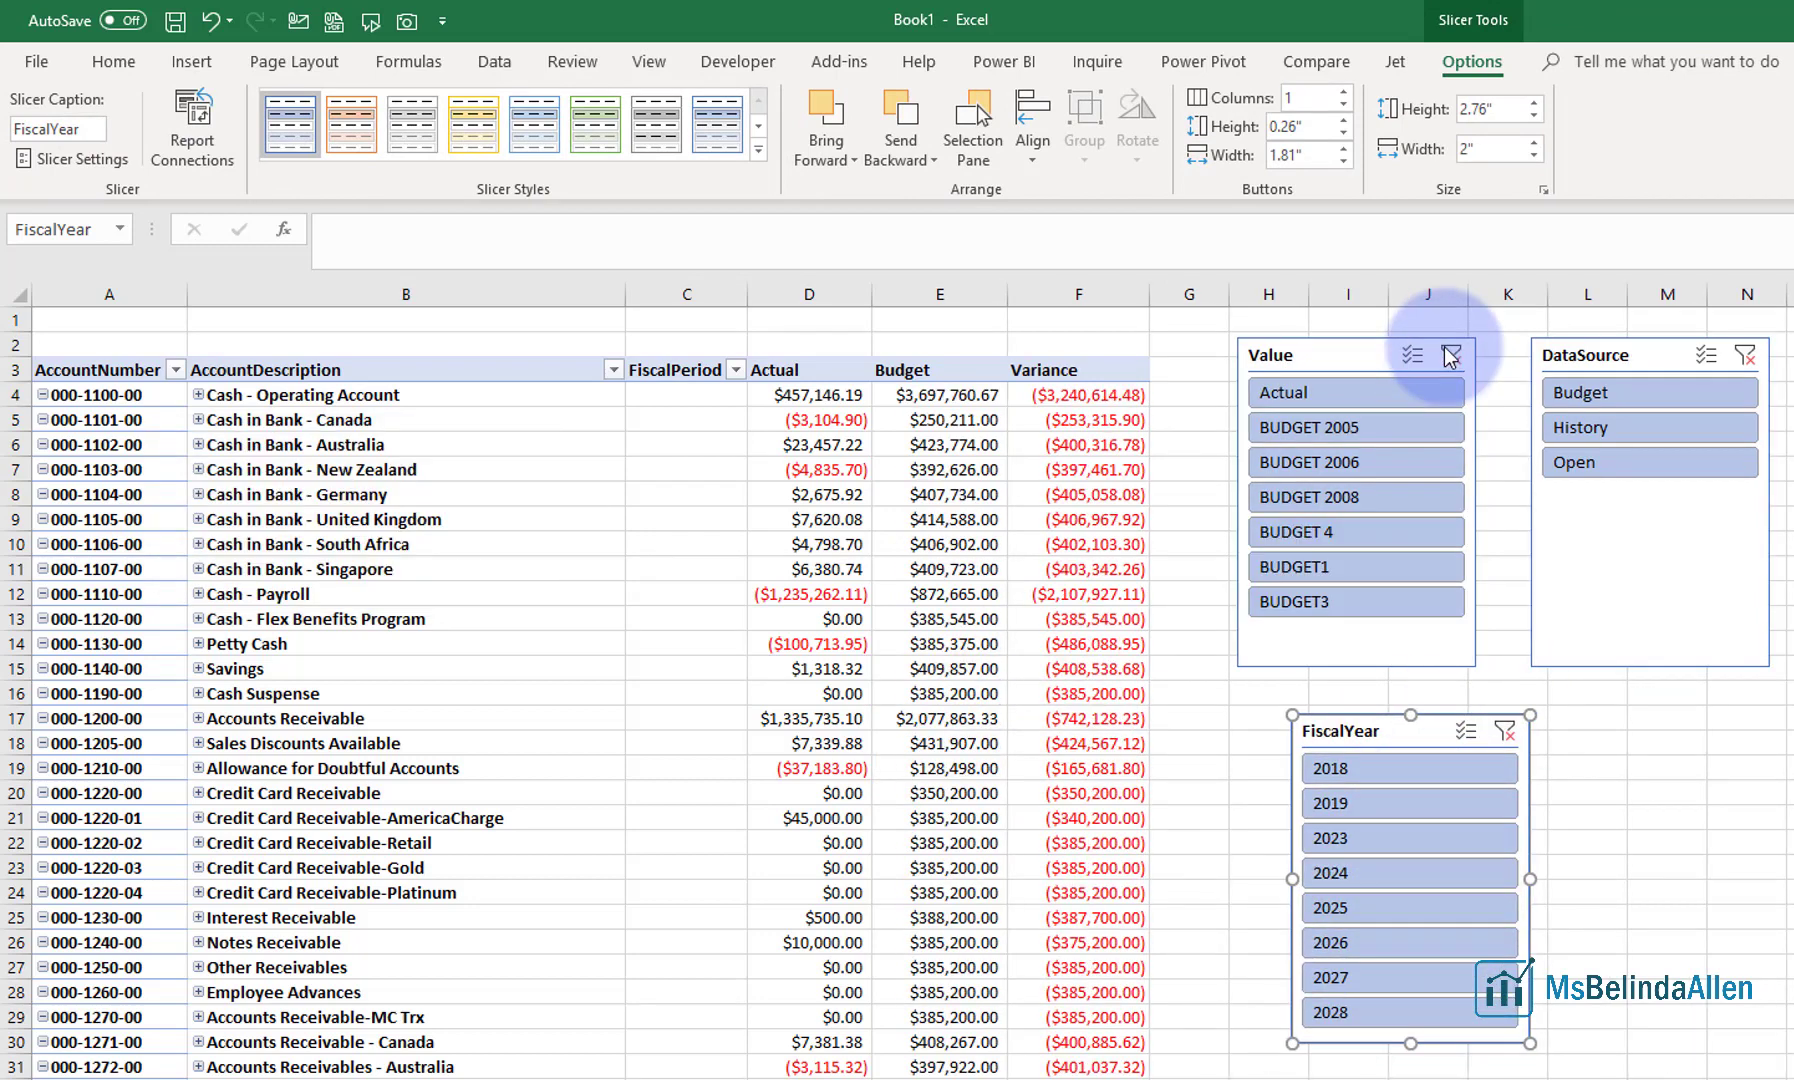
pyautogui.click(1390, 945)
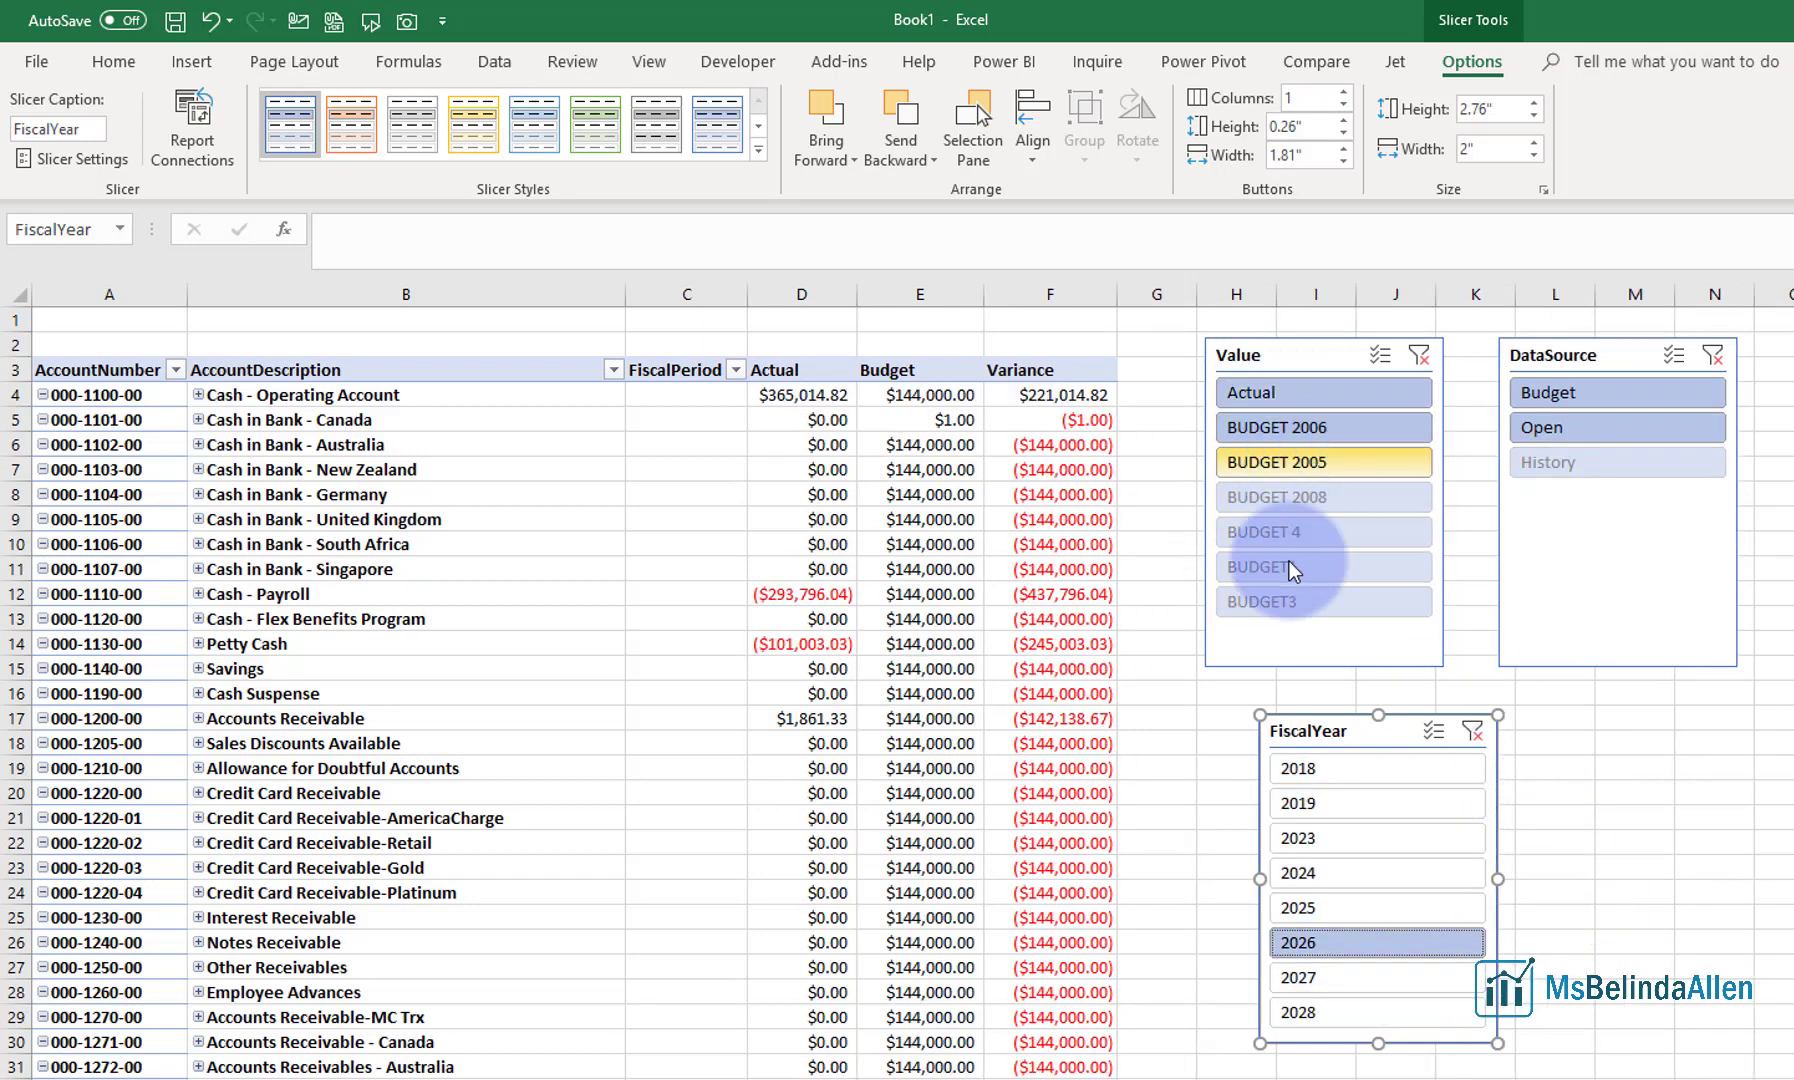
# Set the FiscalYear, Value and DataSource slicers together to hide items with no data
pyautogui.keyDown('ctrl'); pyautogui.click(1324, 365); pyautogui.keyUp('ctrl')
pyautogui.keyDown('ctrl'); pyautogui.click(1602, 352); pyautogui.keyUp('ctrl')
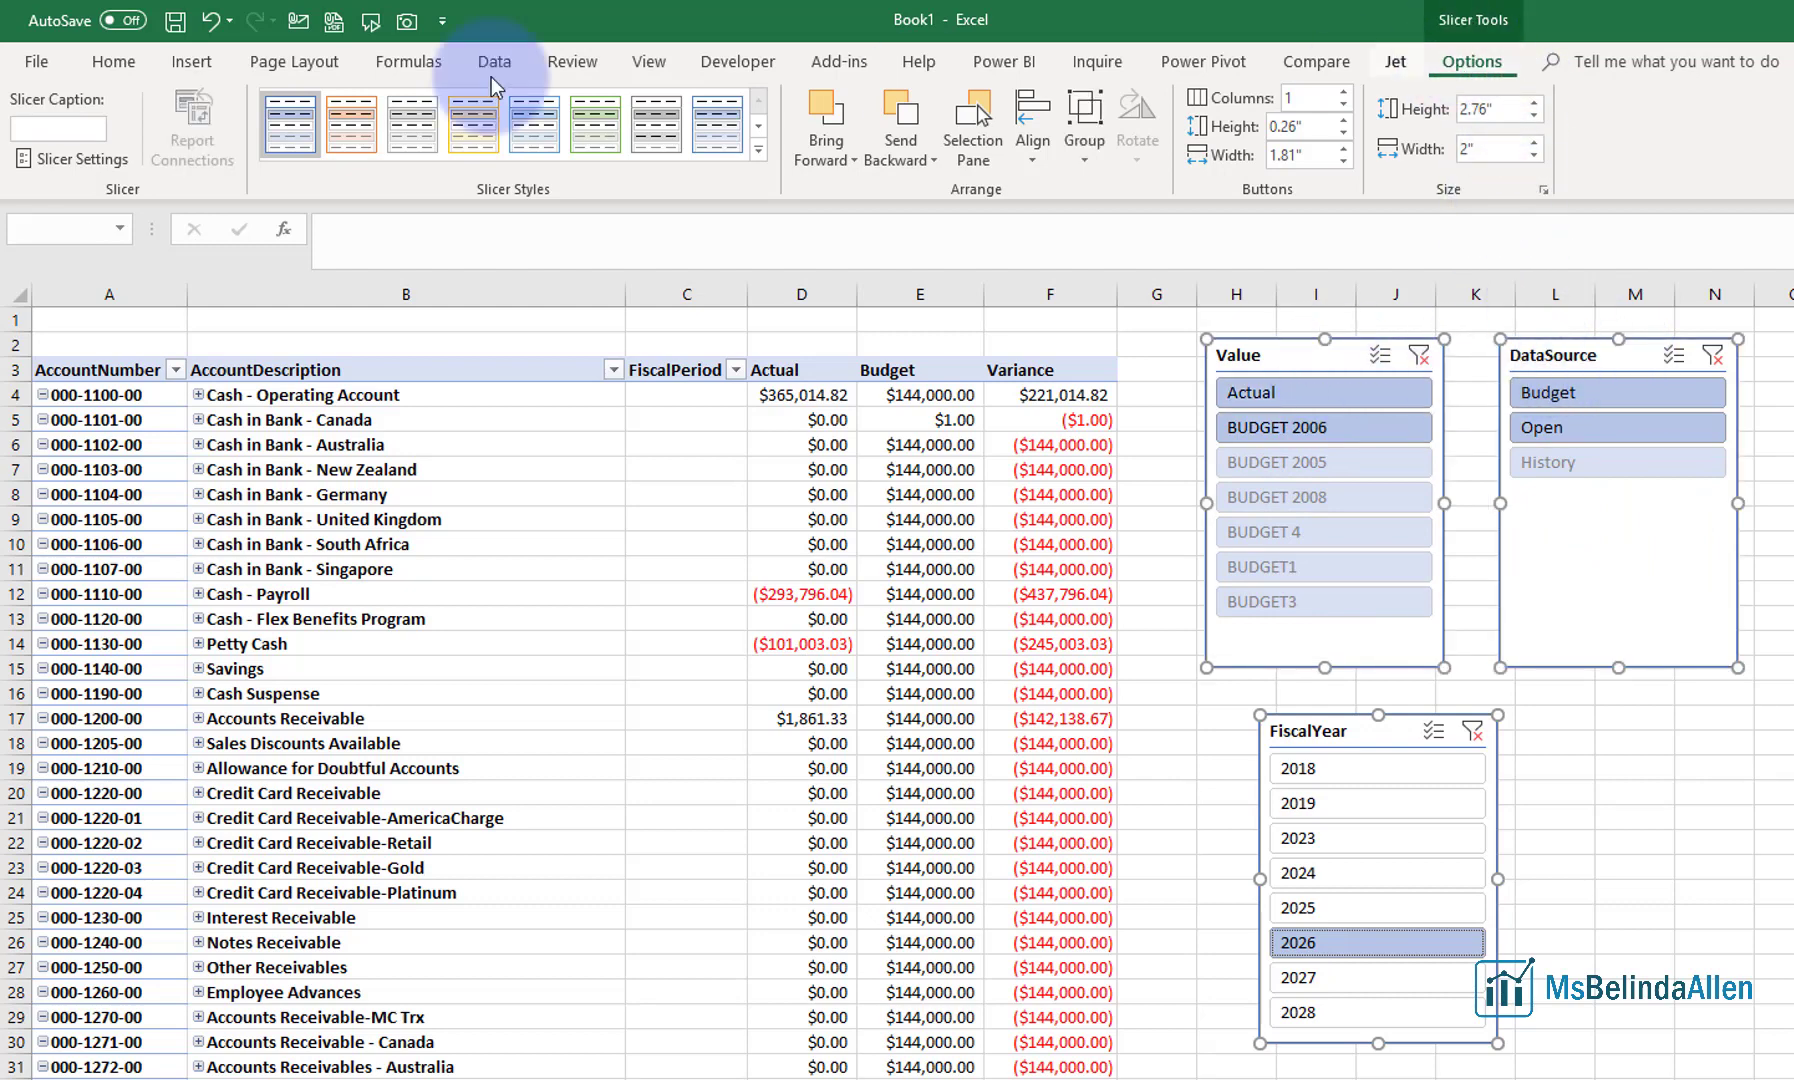
pyautogui.click(70, 158)
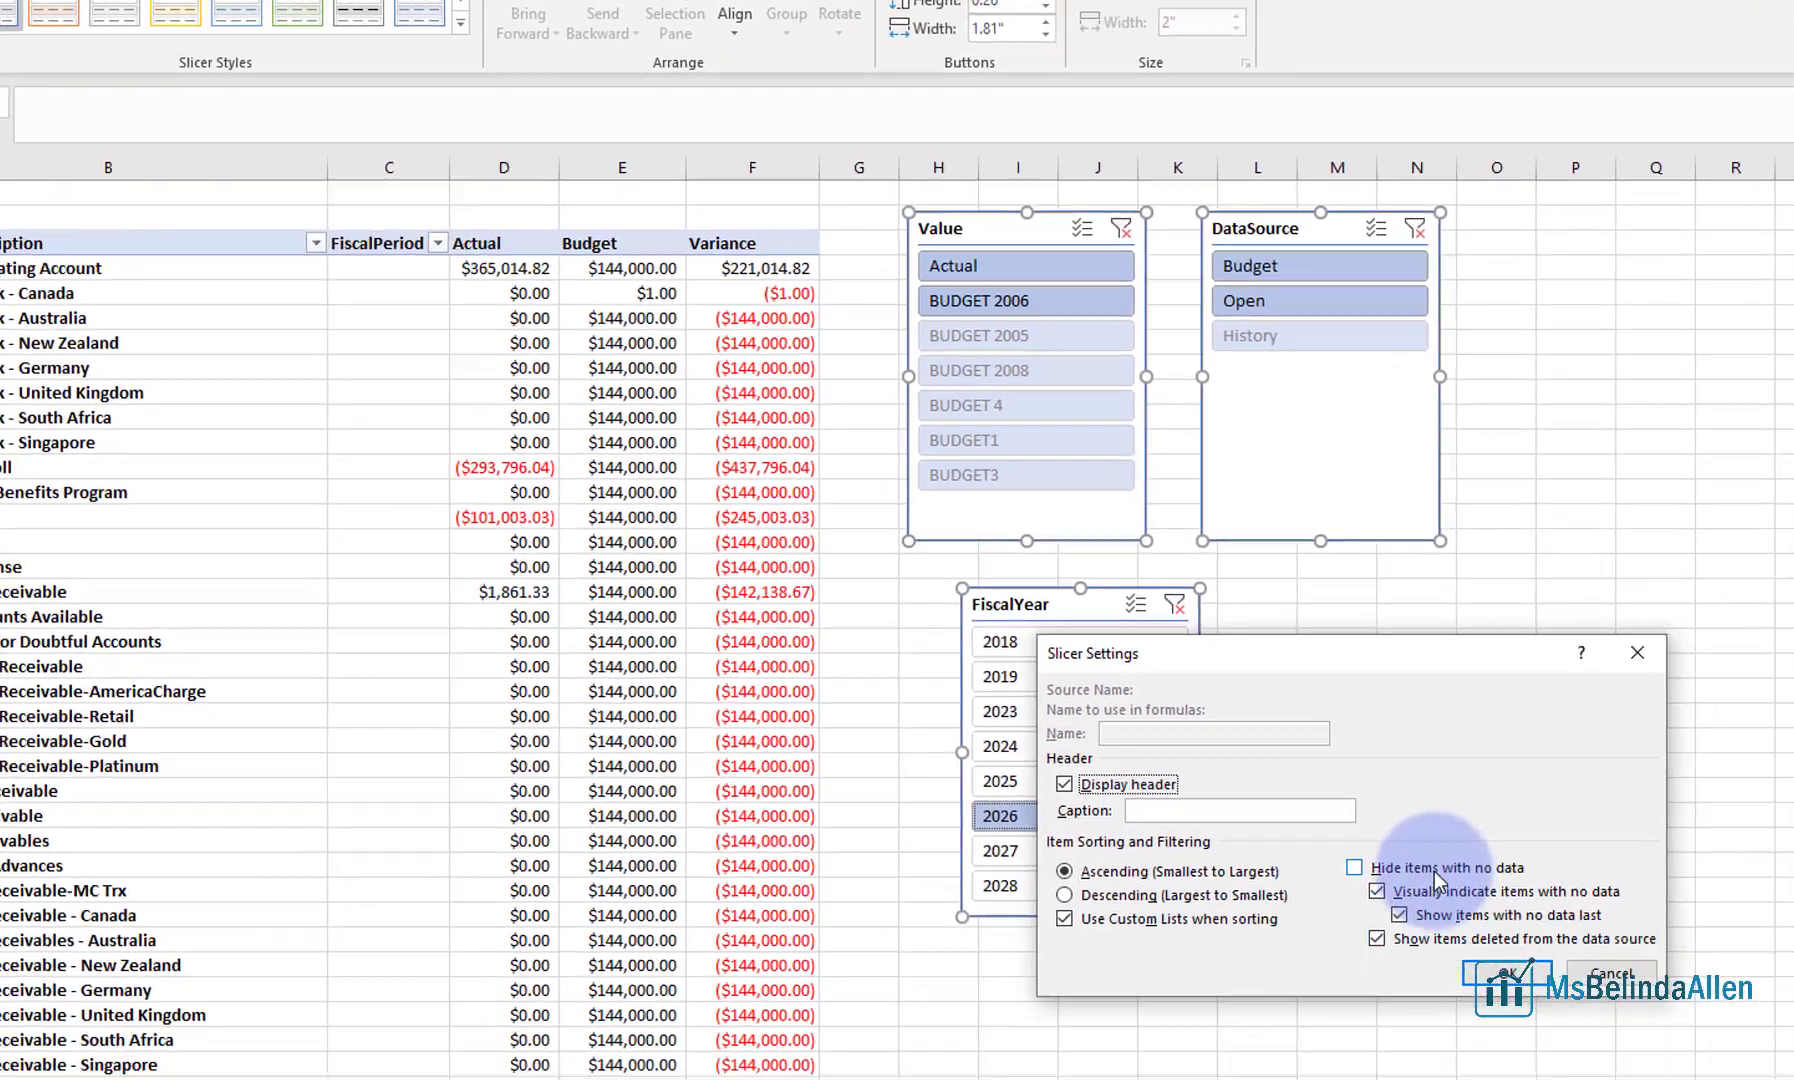
pyautogui.click(1434, 868)
pyautogui.click(1507, 972)
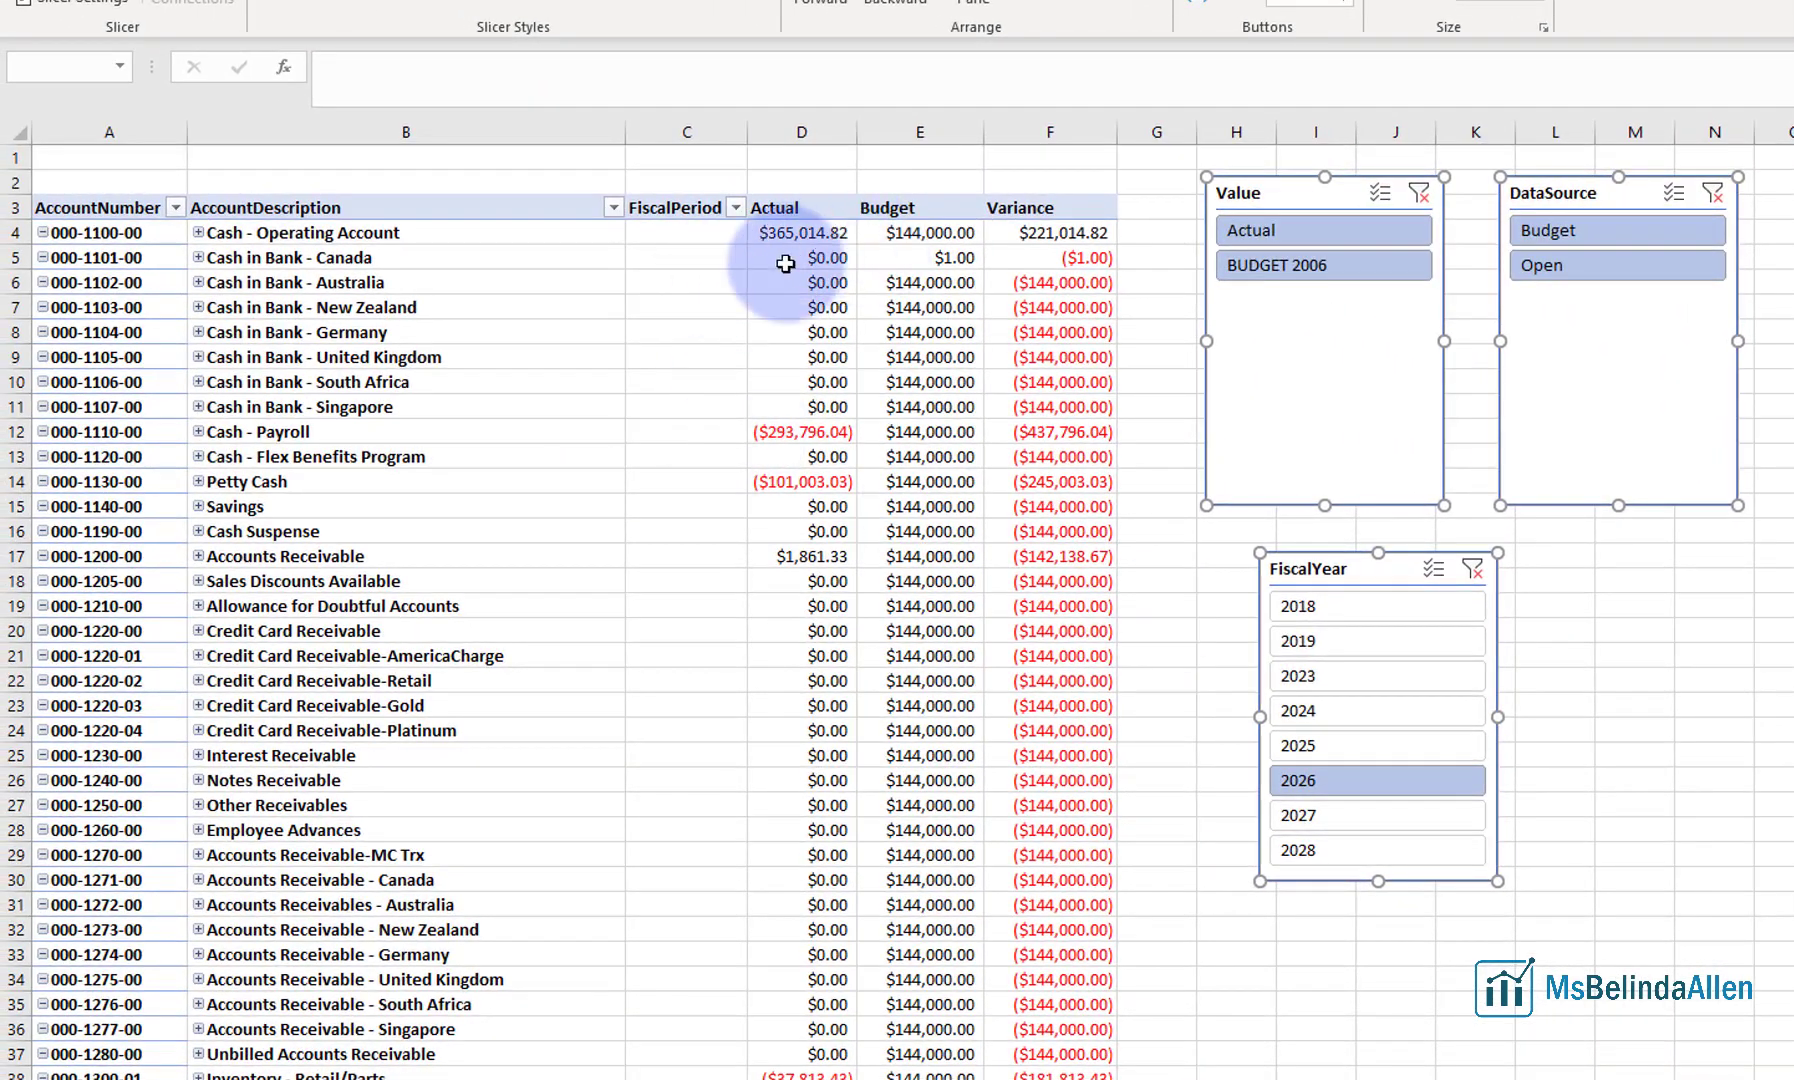
# Bring Summary Inquiry back over the worksheet to compare the 2026 actual for Cash - Operating Account, and move it off again
pyautogui.moveTo(1793, 240); pyautogui.dragTo(1039, 261)
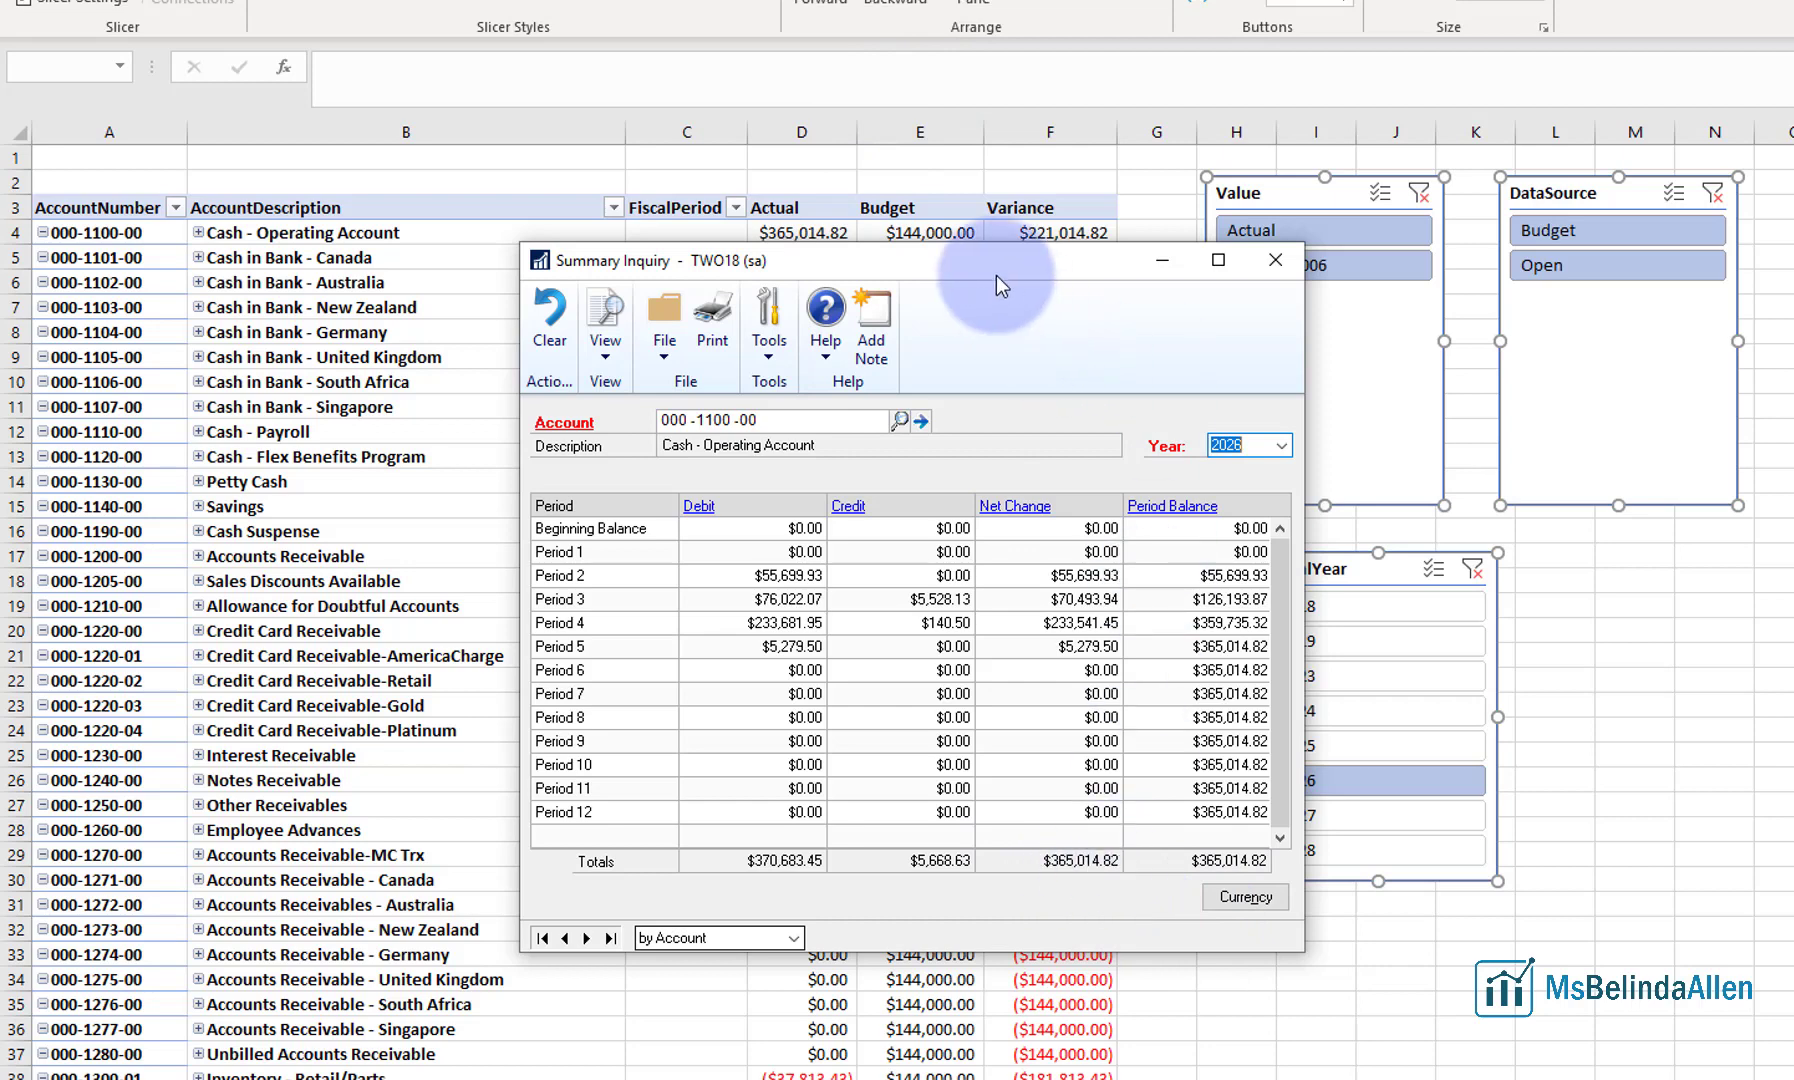
pyautogui.moveTo(997, 275); pyautogui.dragTo(1793, 370)
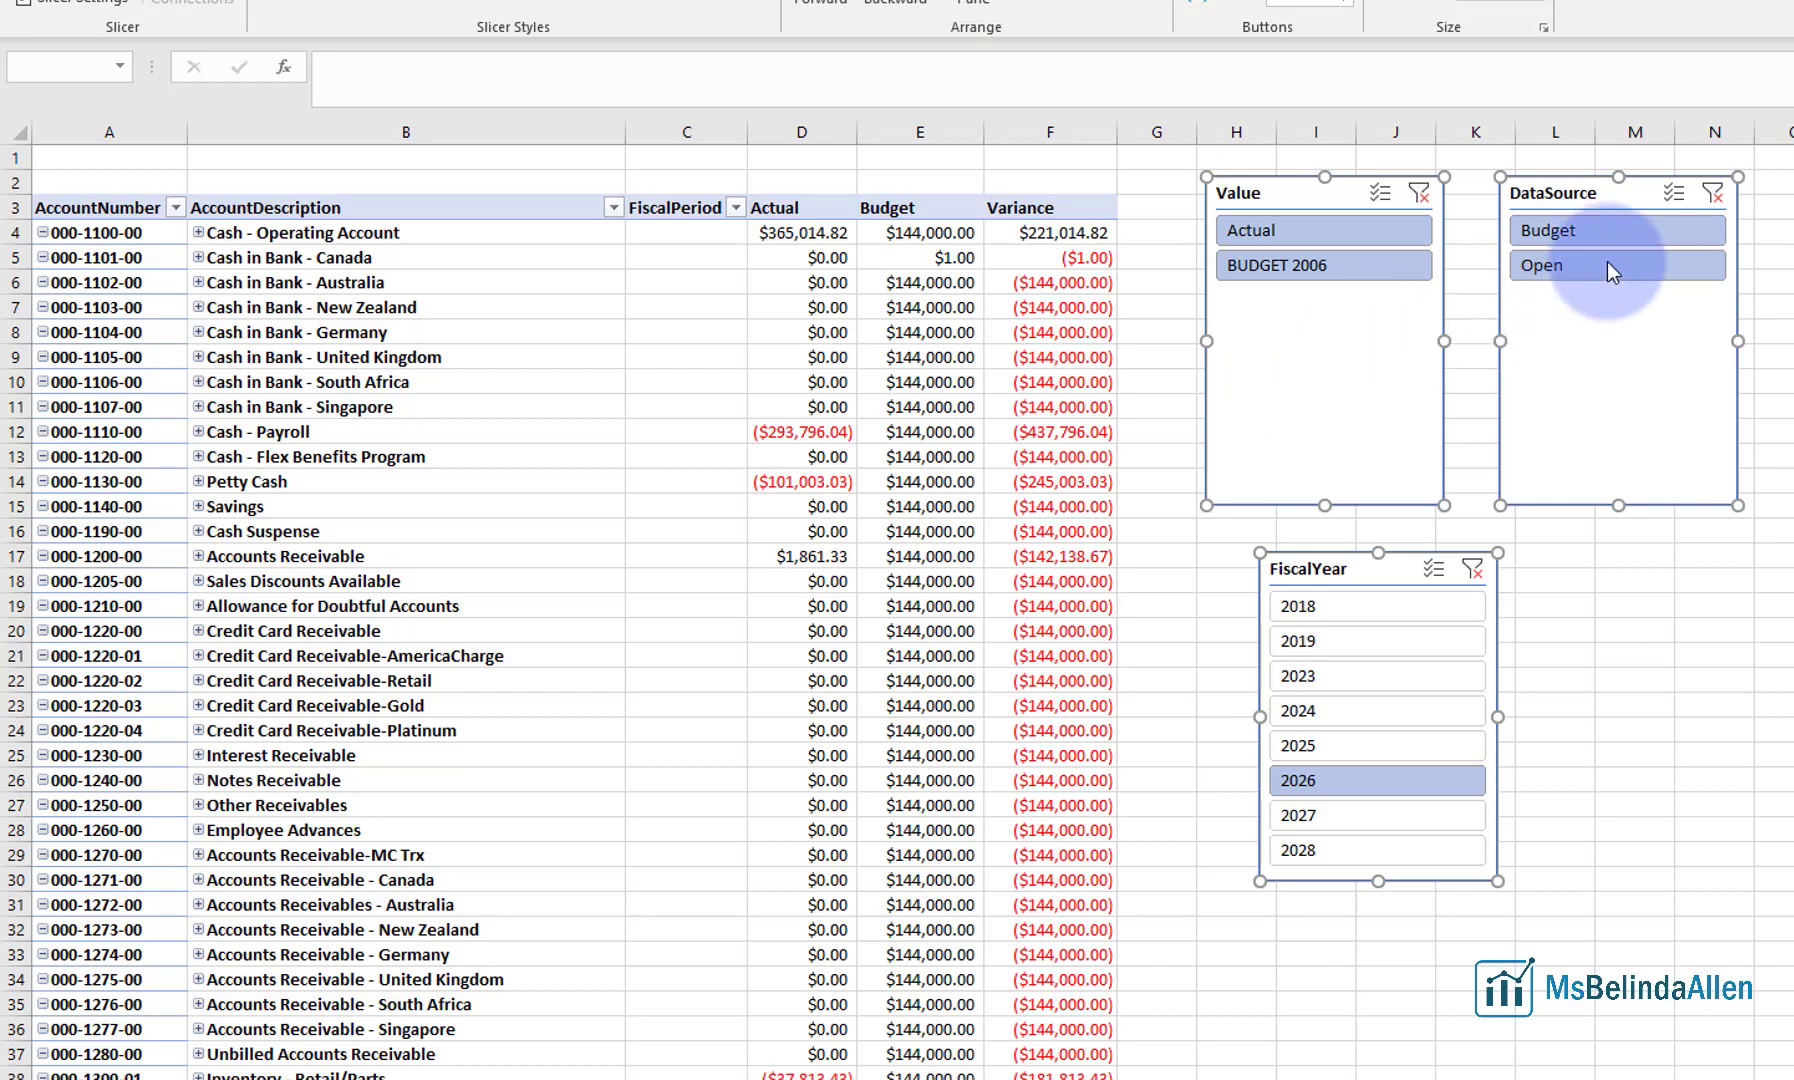
# Delete the DataSource slicer and move the FiscalYear slicer into its place beside the Value slicer
pyautogui.click(1600, 198)
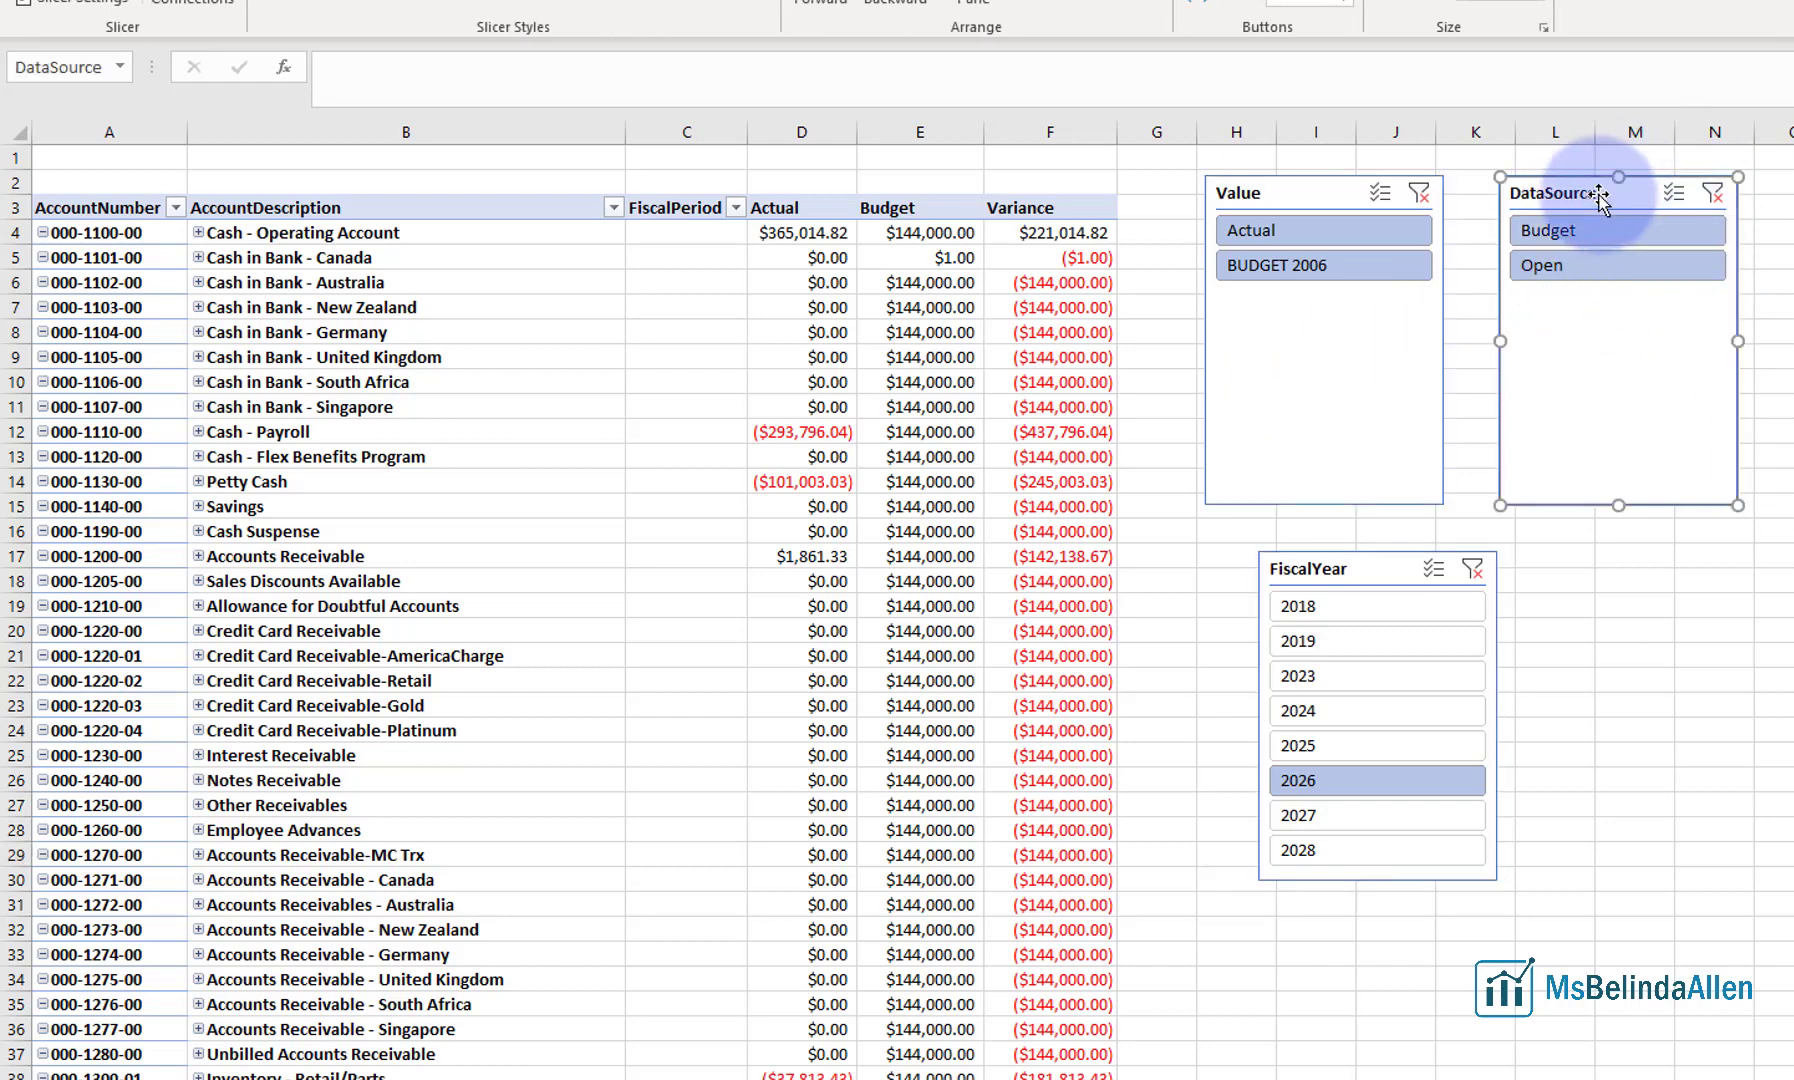
pyautogui.press('Delete')
pyautogui.moveTo(1340, 570); pyautogui.dragTo(1556, 187)
pyautogui.click(686, 381)
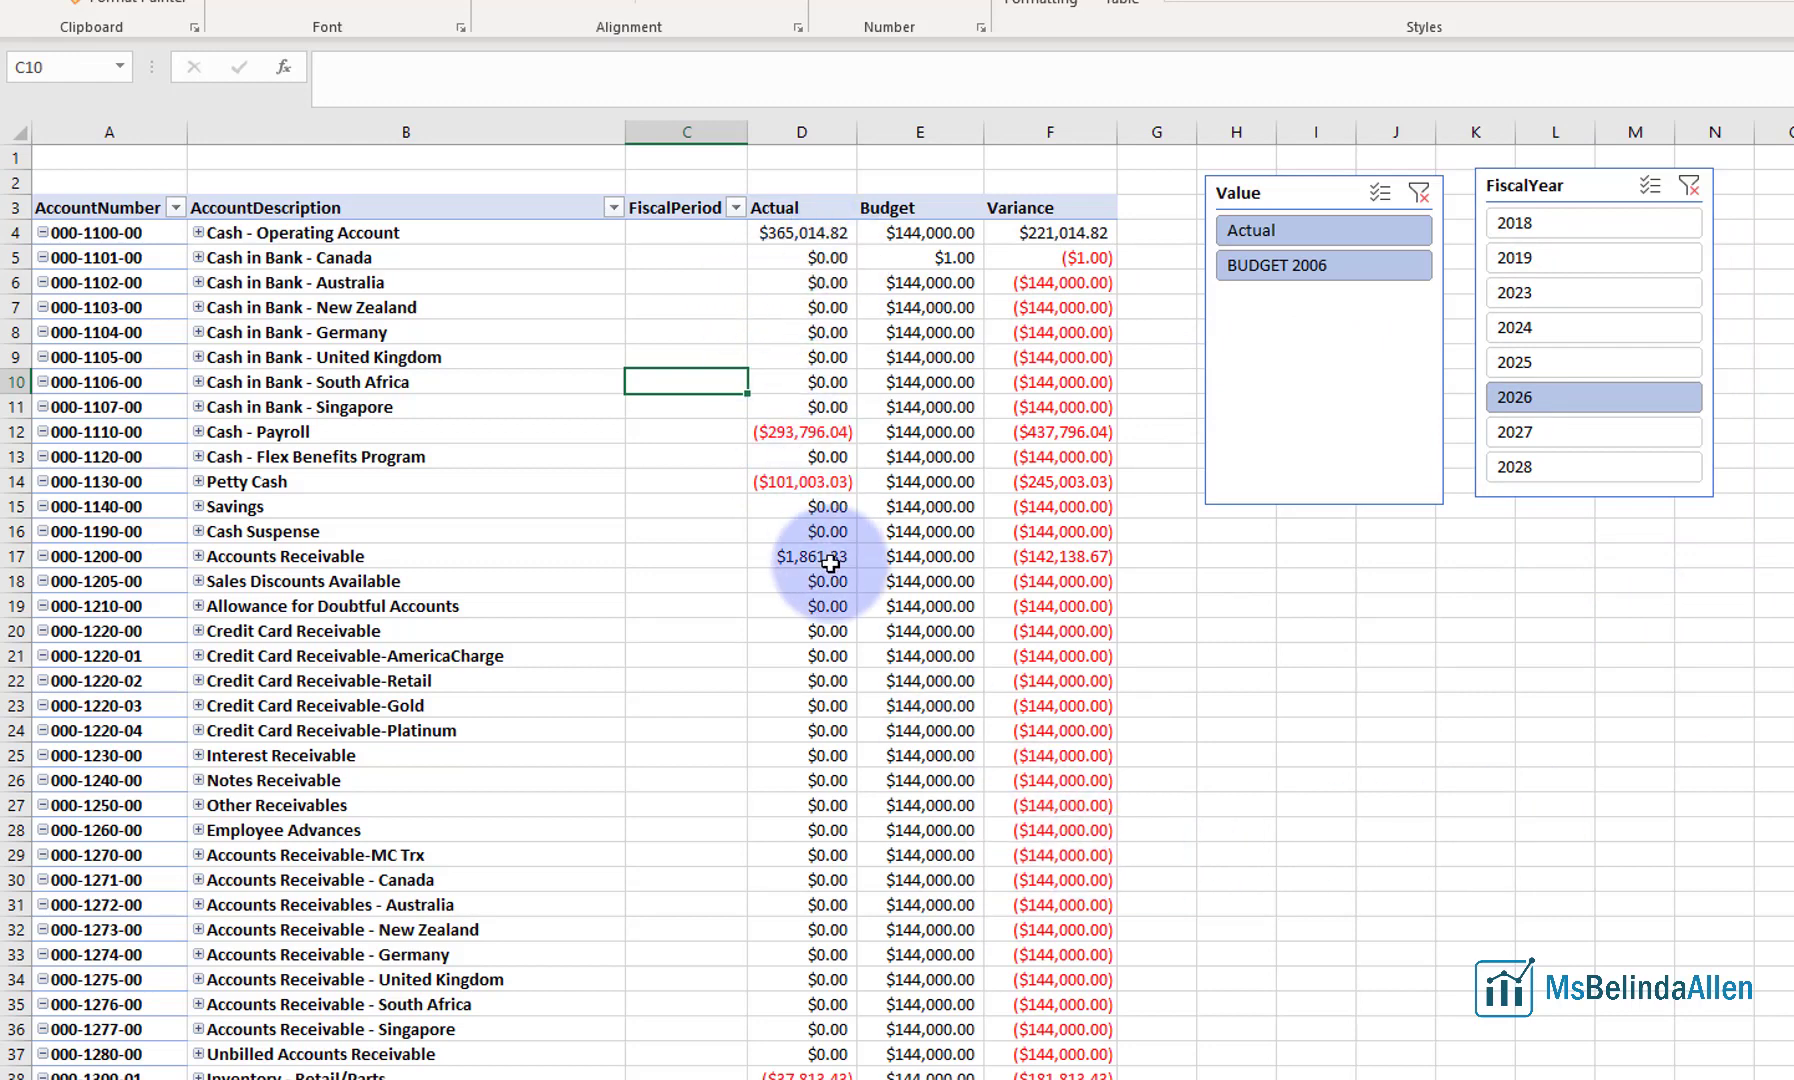
# In Dynamics GP, set up a financial reconcile of history year 2018, decline to continue with it, and close the reconcile window
pyautogui.moveTo(830, 564)
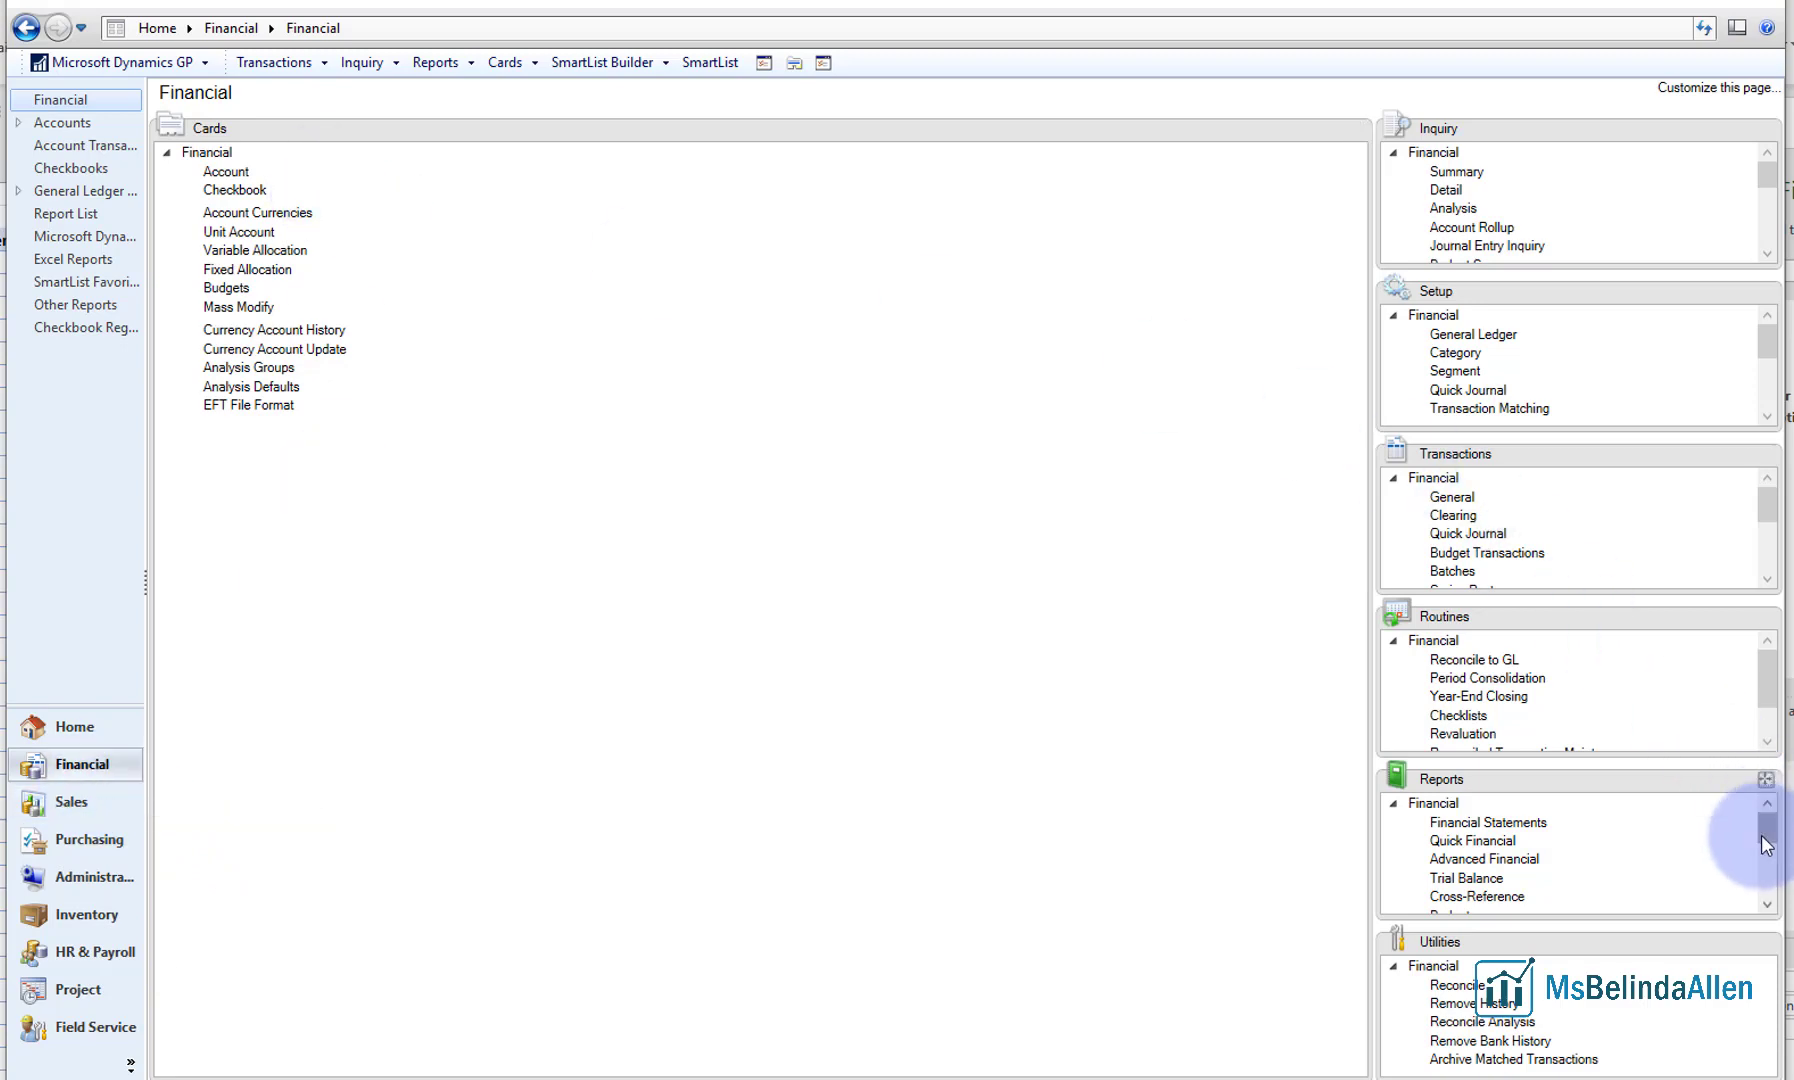
pyautogui.click(1765, 941)
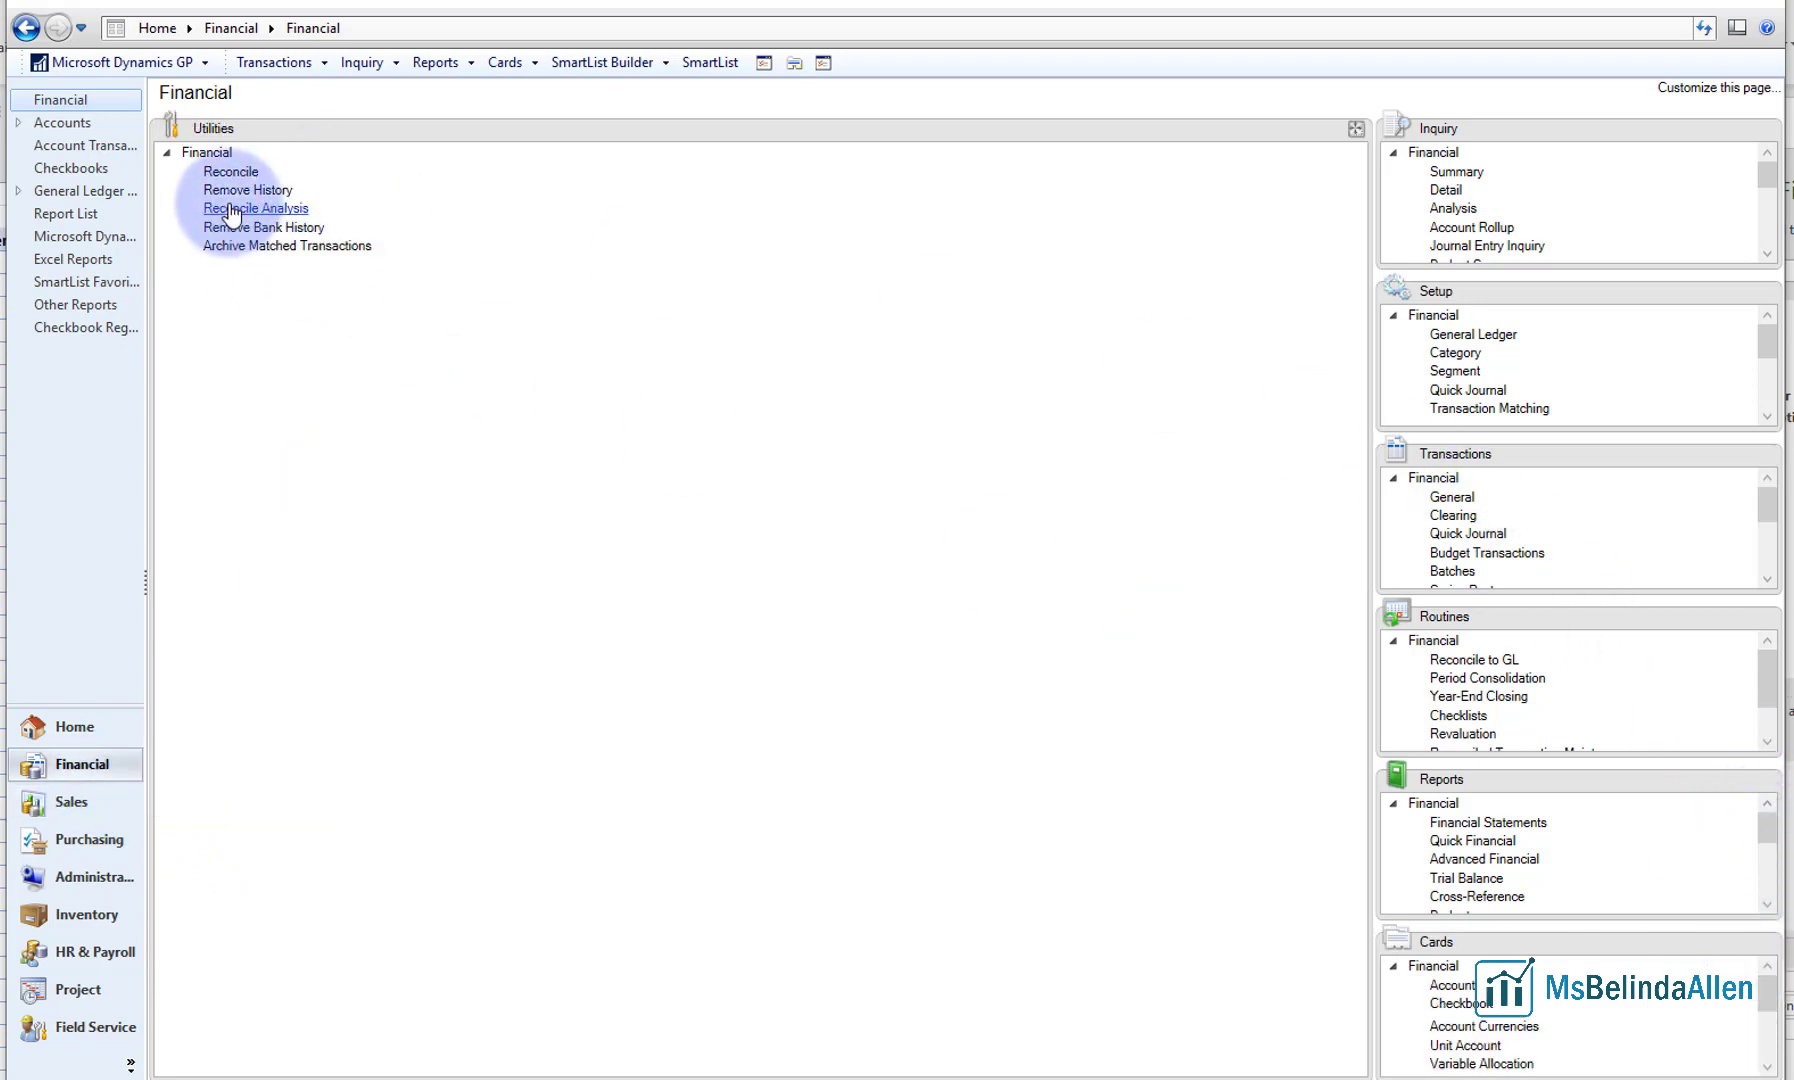
pyautogui.click(230, 171)
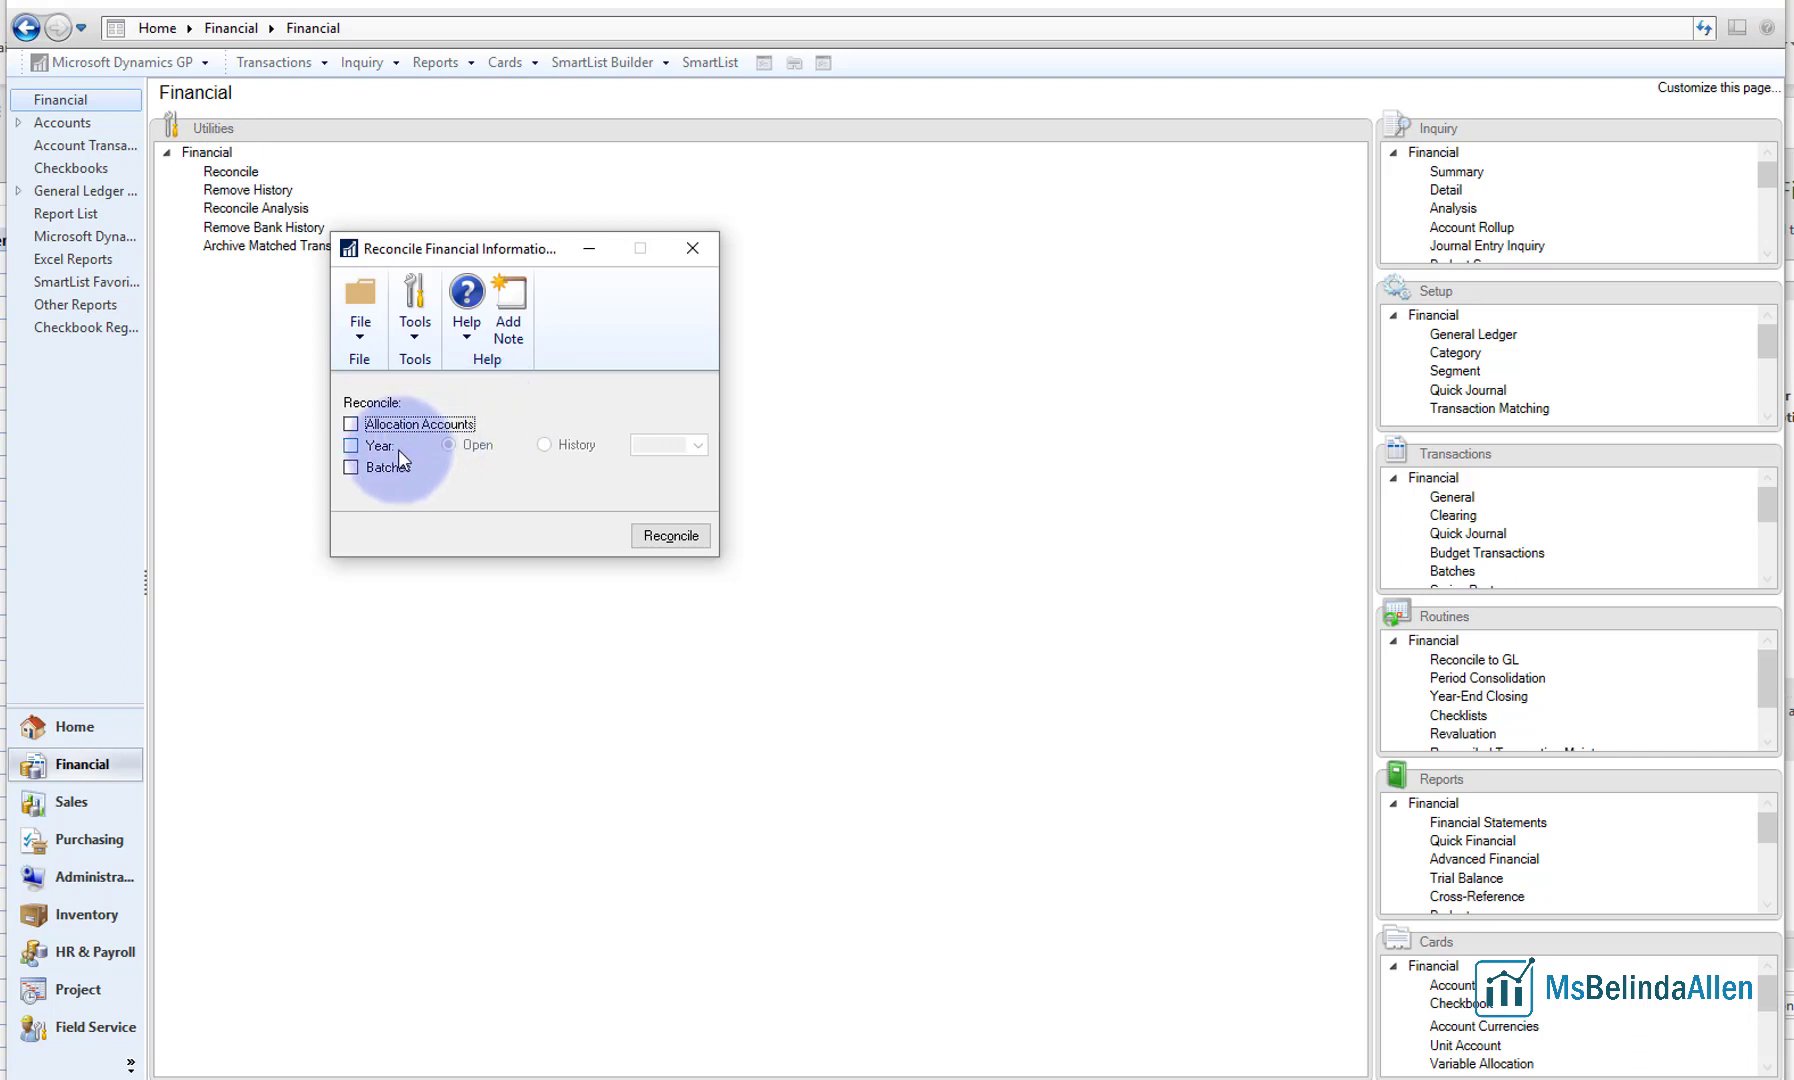
pyautogui.click(367, 448)
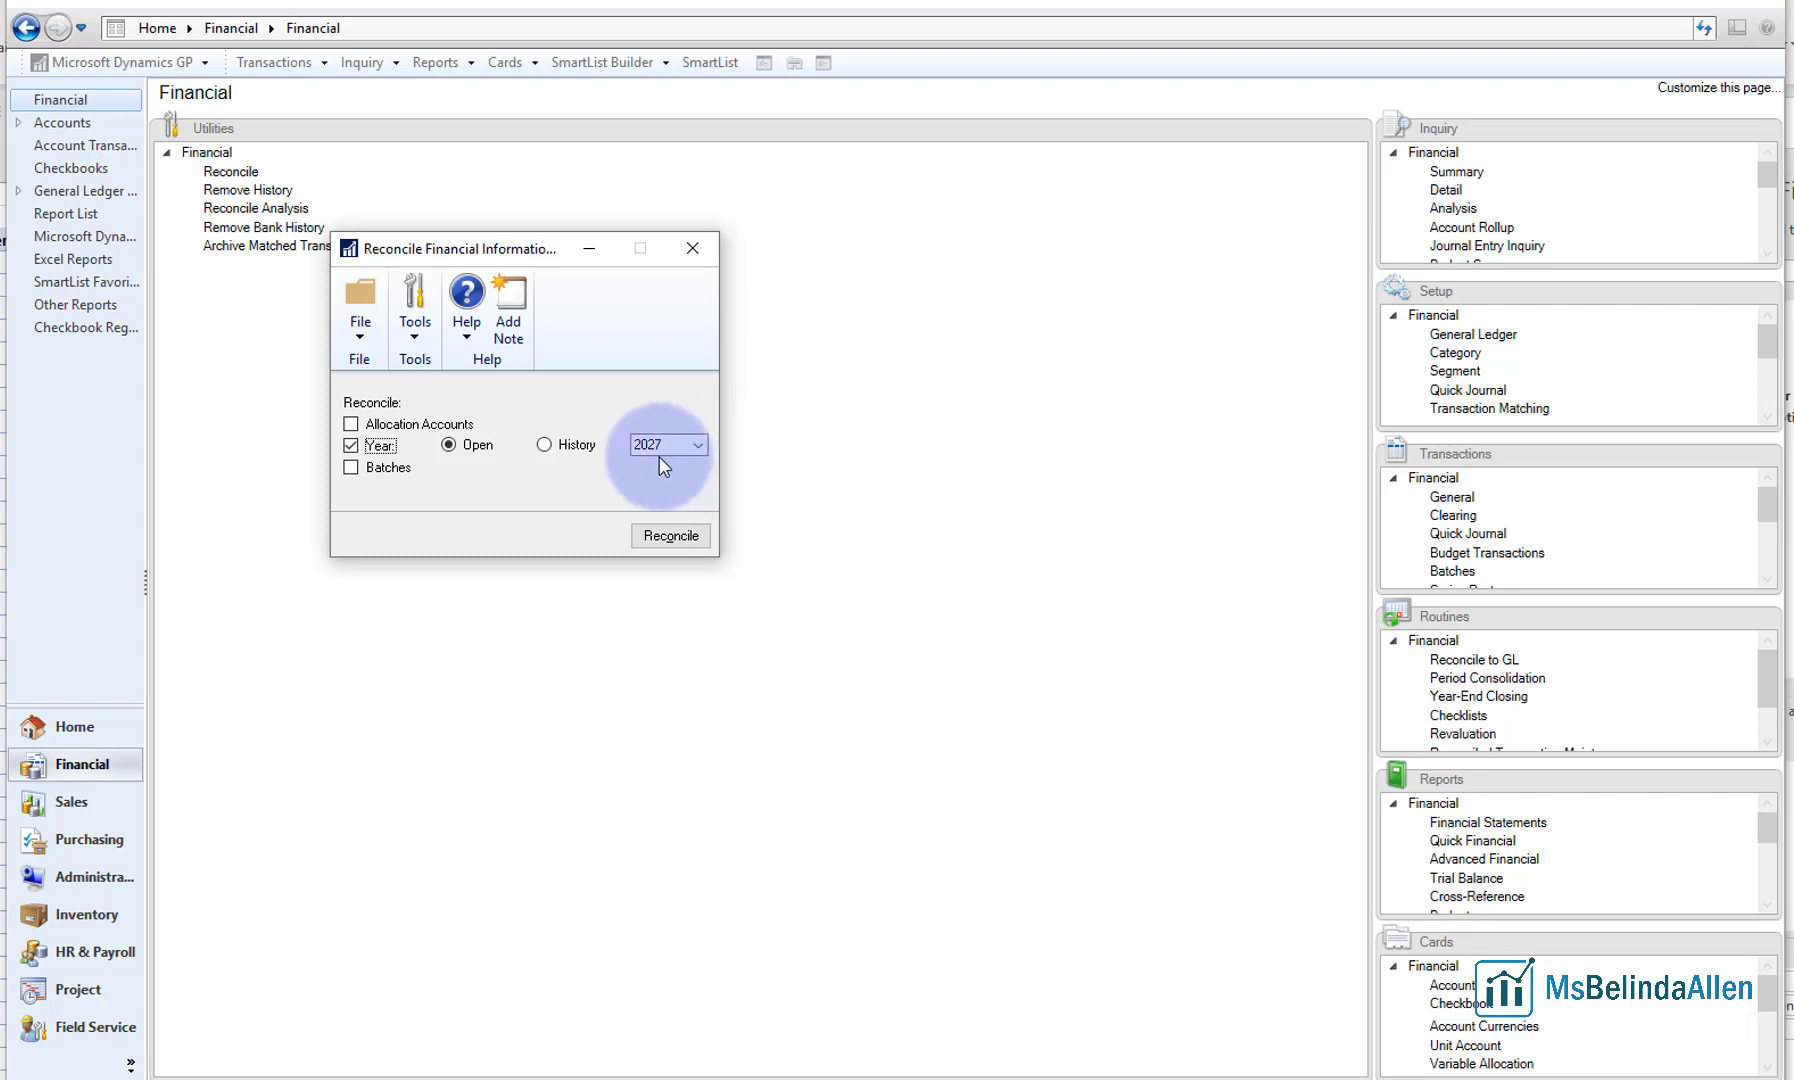
pyautogui.click(555, 450)
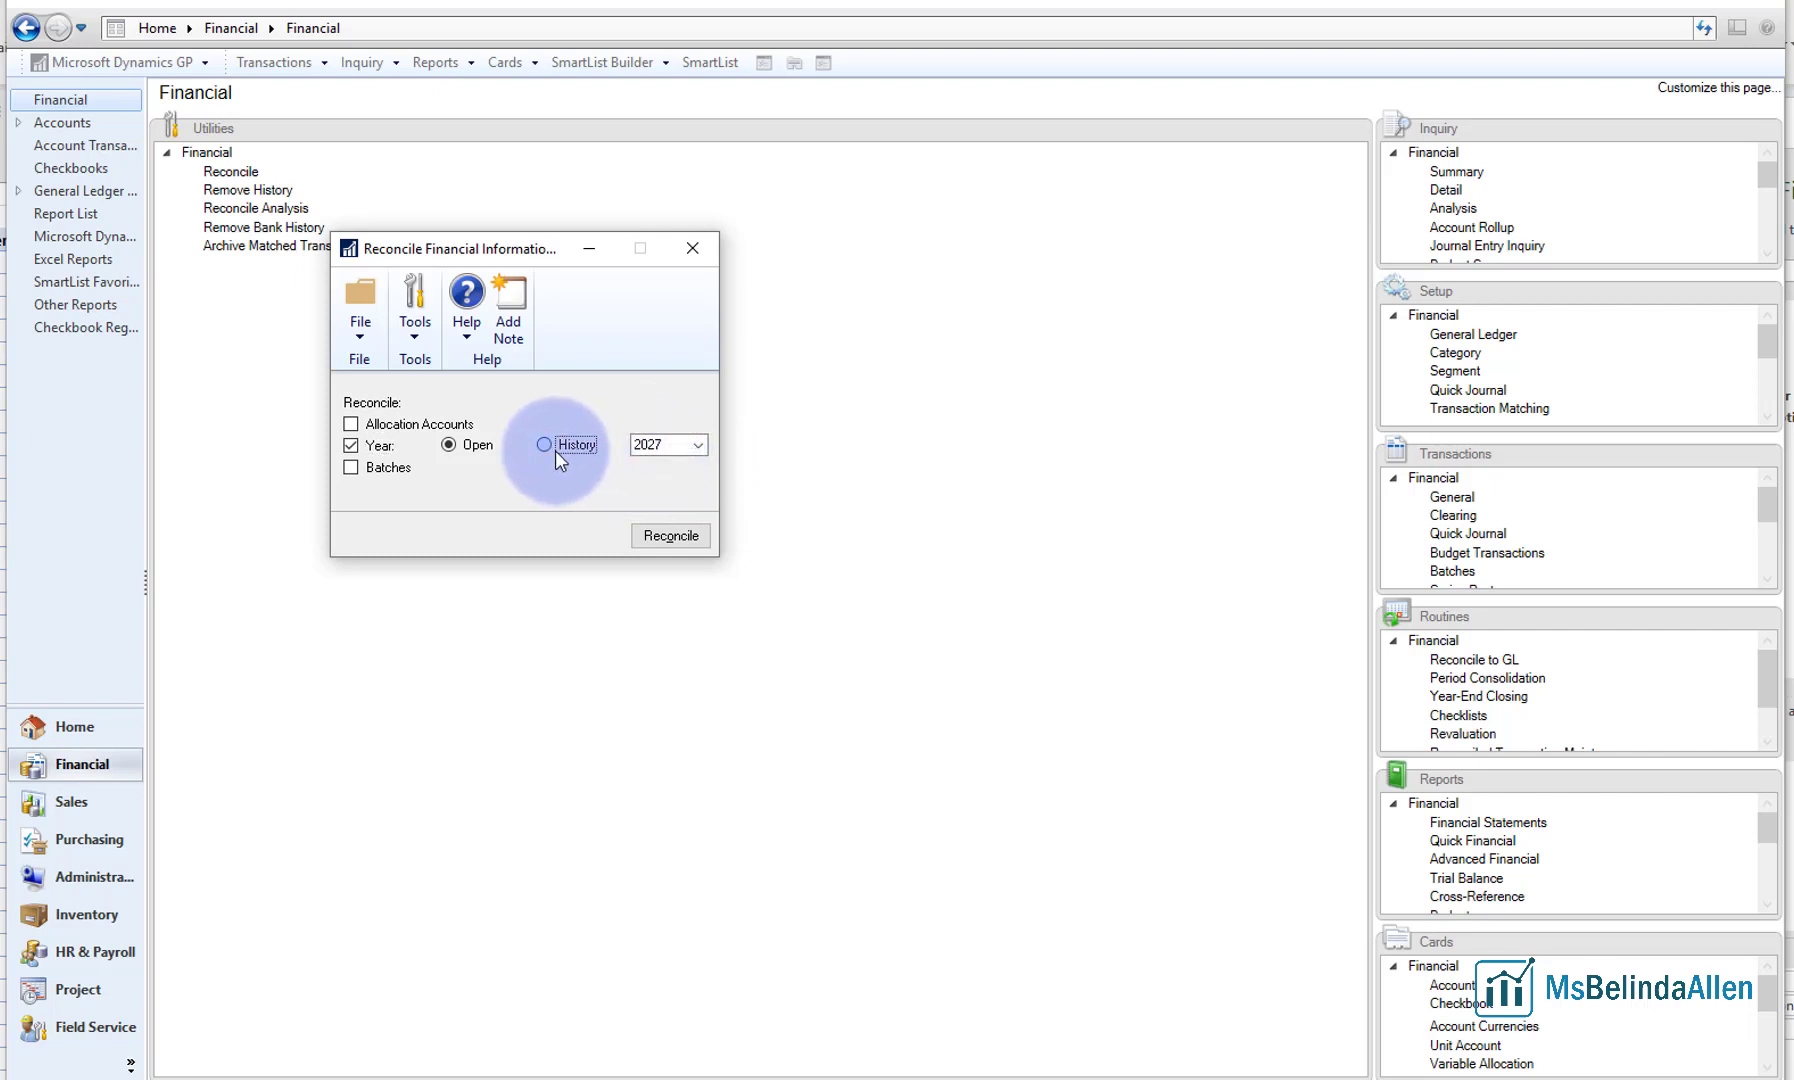
pyautogui.click(692, 446)
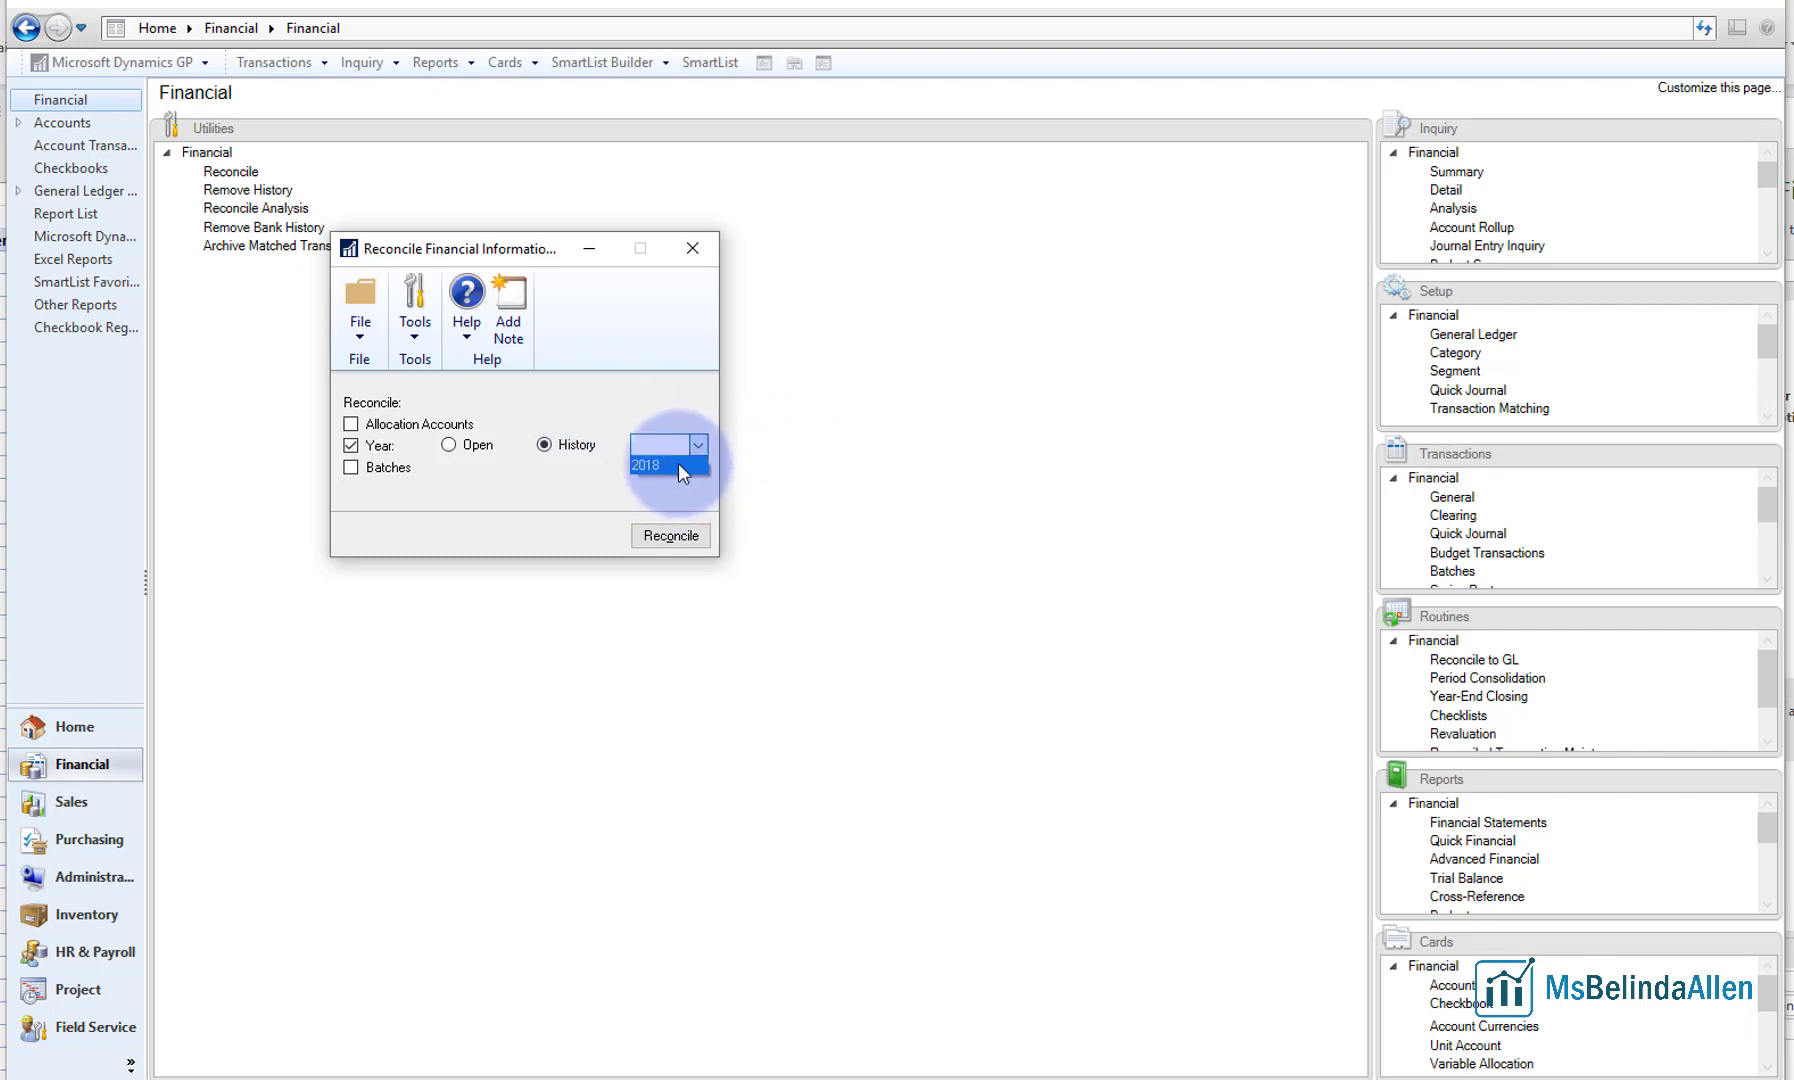
pyautogui.click(678, 545)
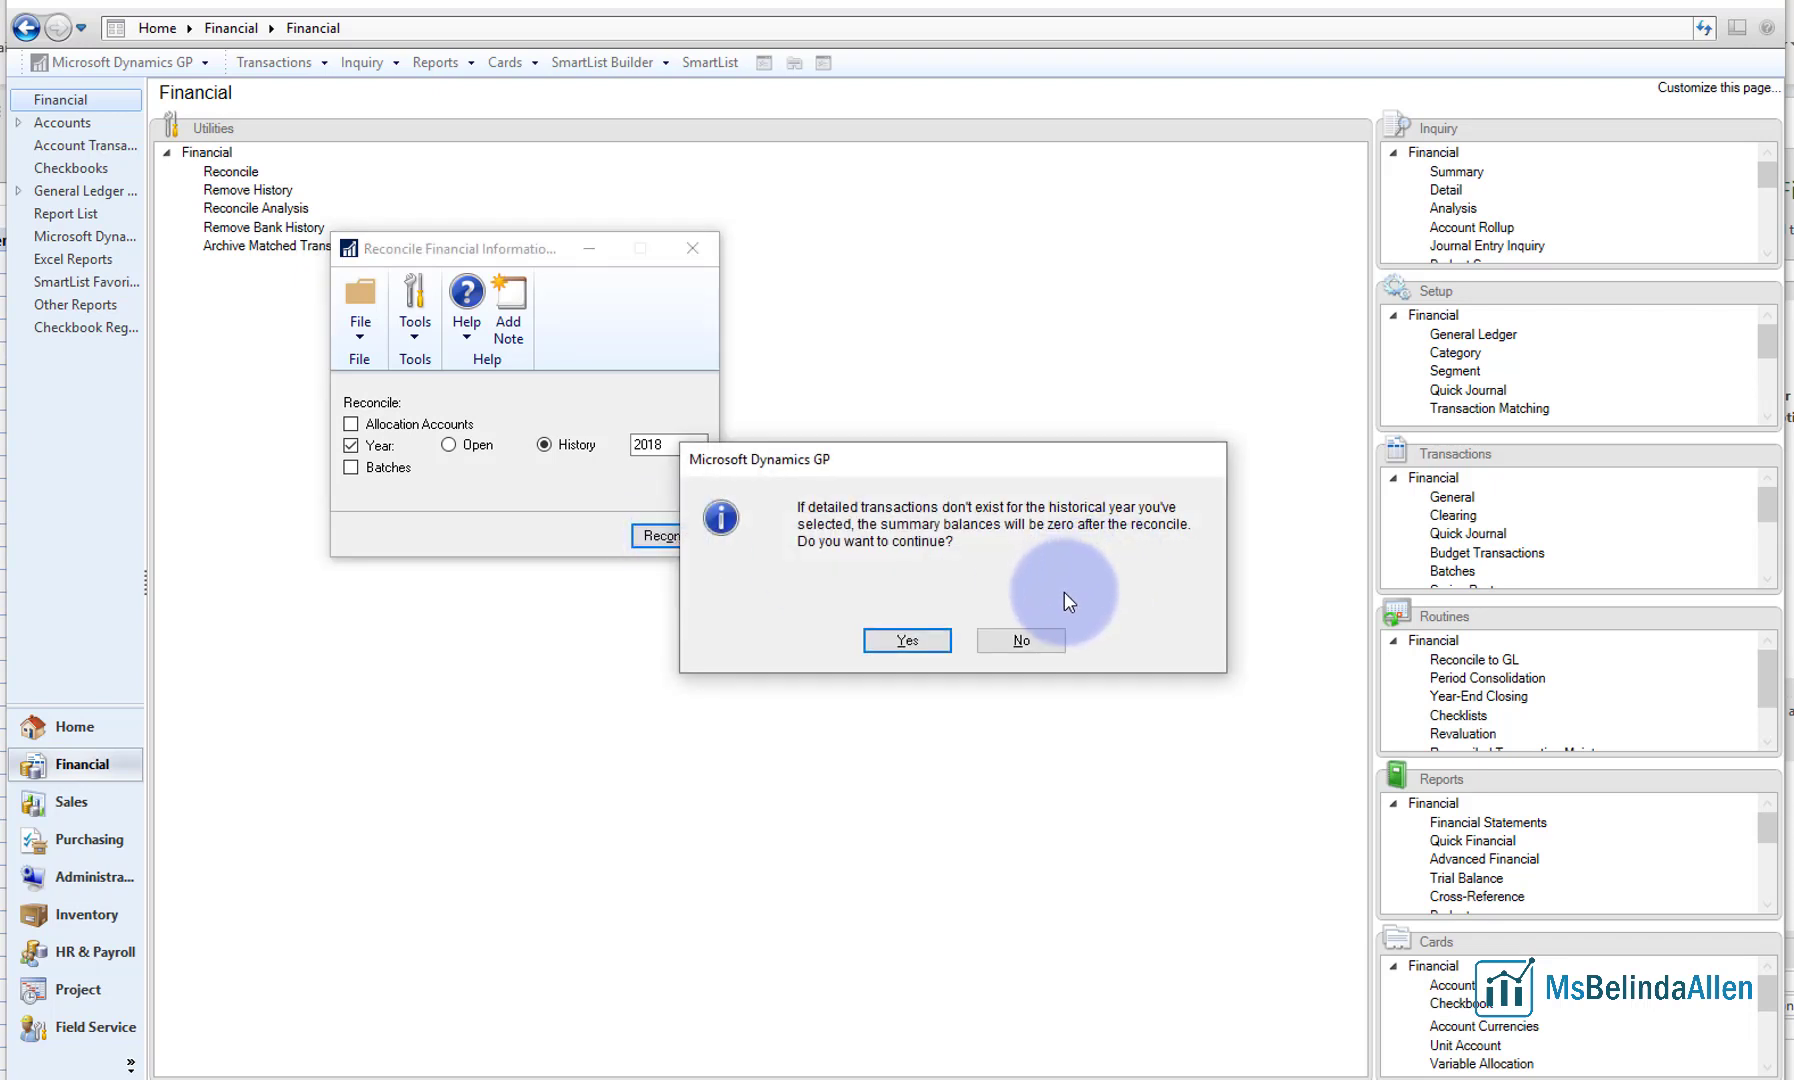
pyautogui.click(1040, 640)
pyautogui.click(701, 257)
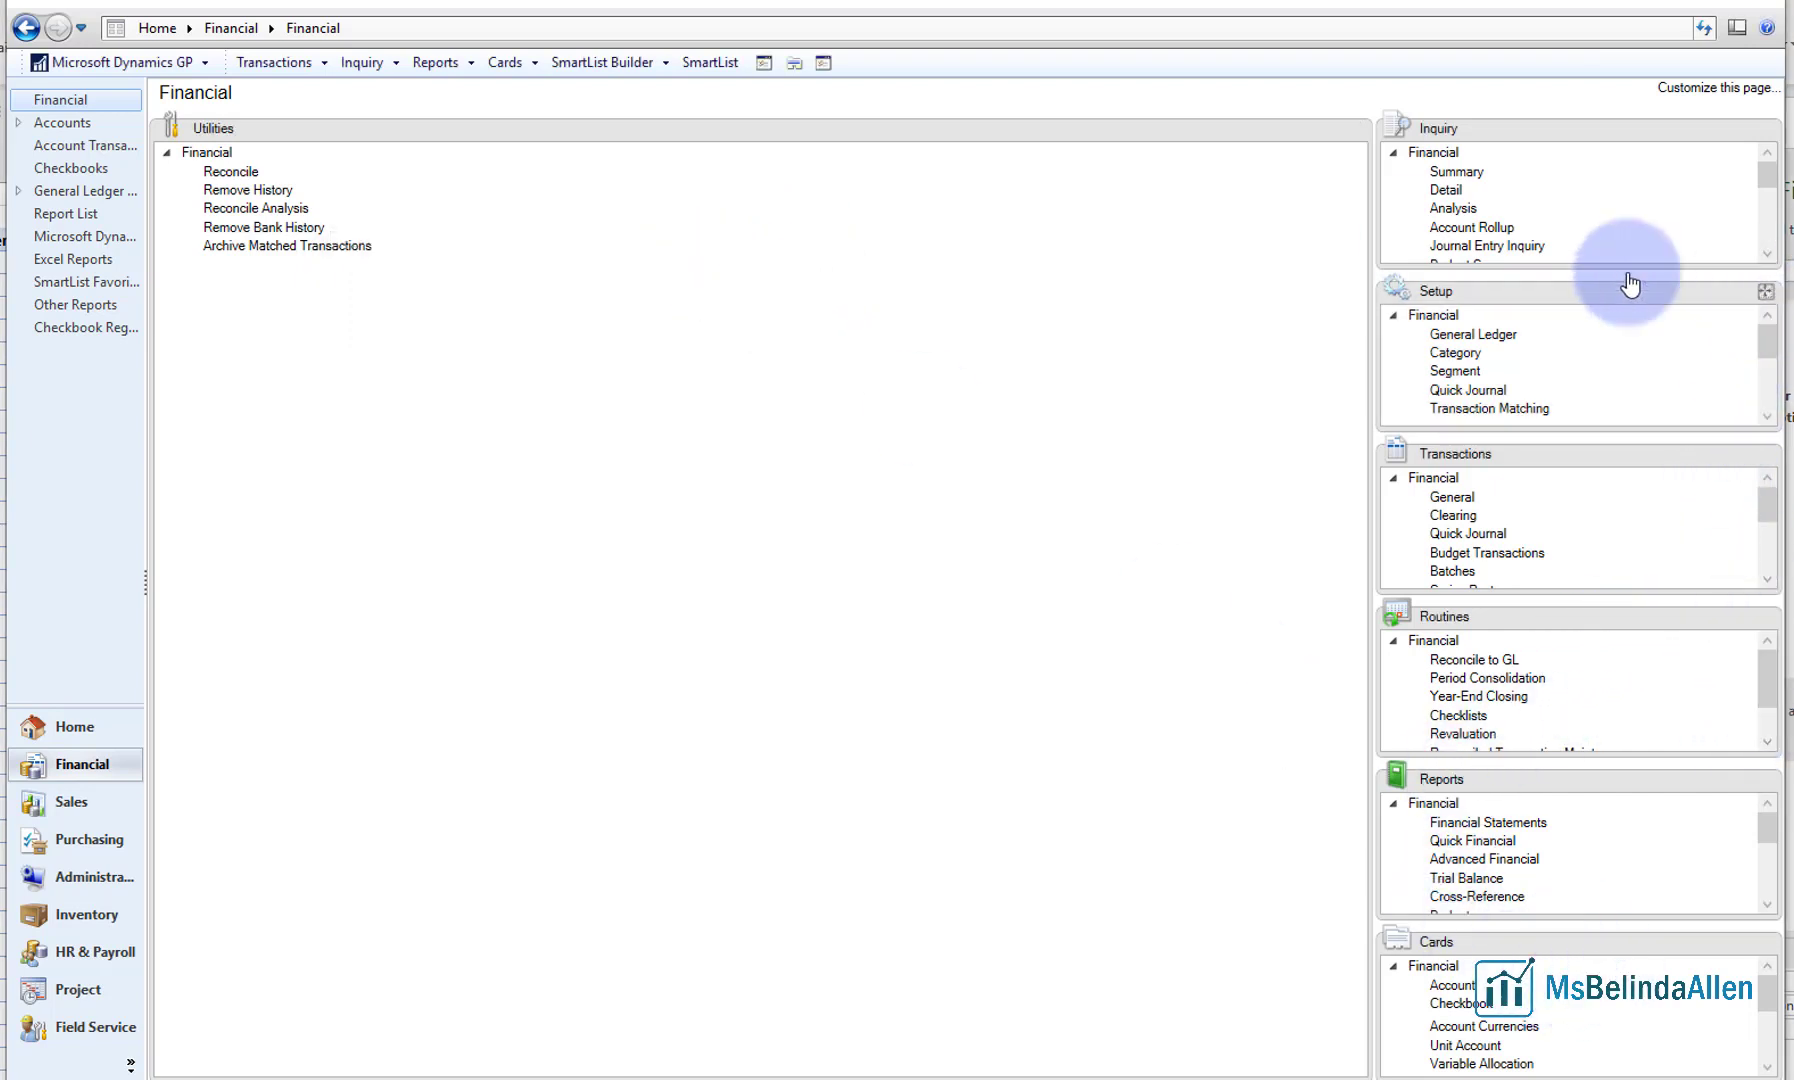
# Enable maintaining history for Budget Transactions in General Ledger Setup and save the setup
pyautogui.click(1765, 291)
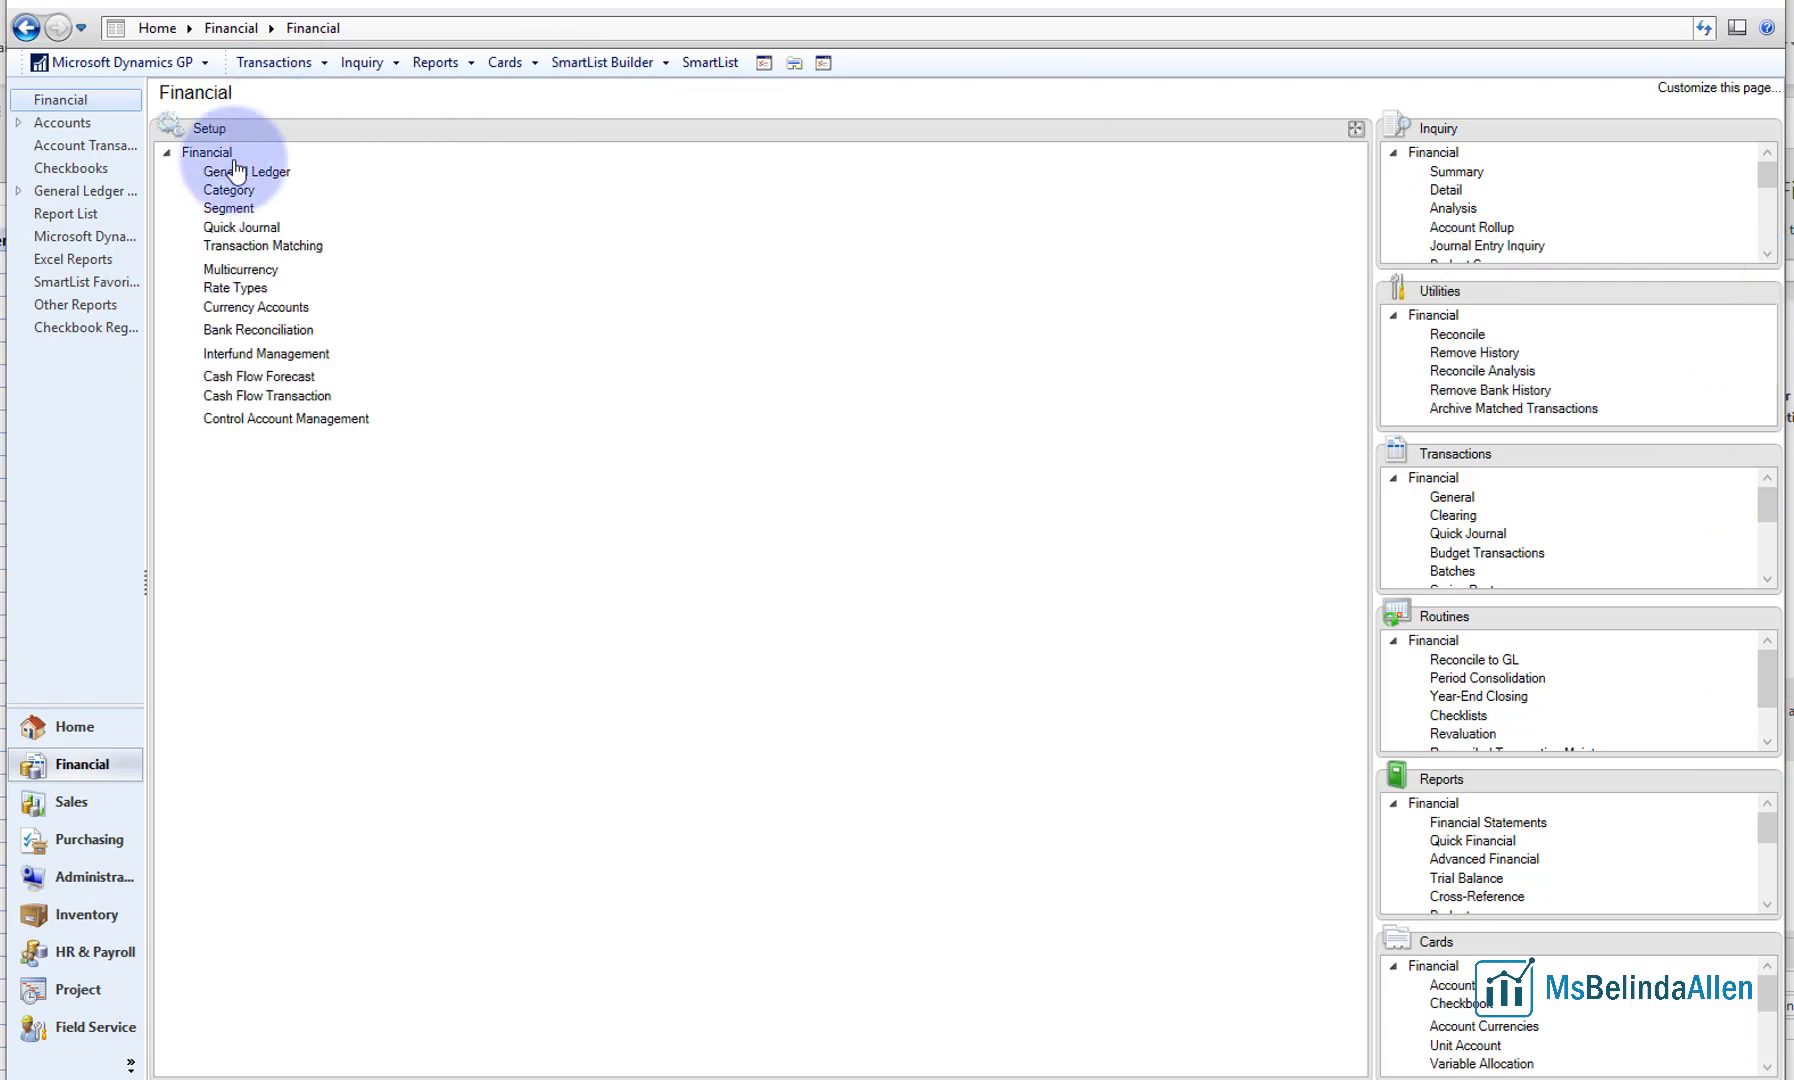
pyautogui.click(240, 171)
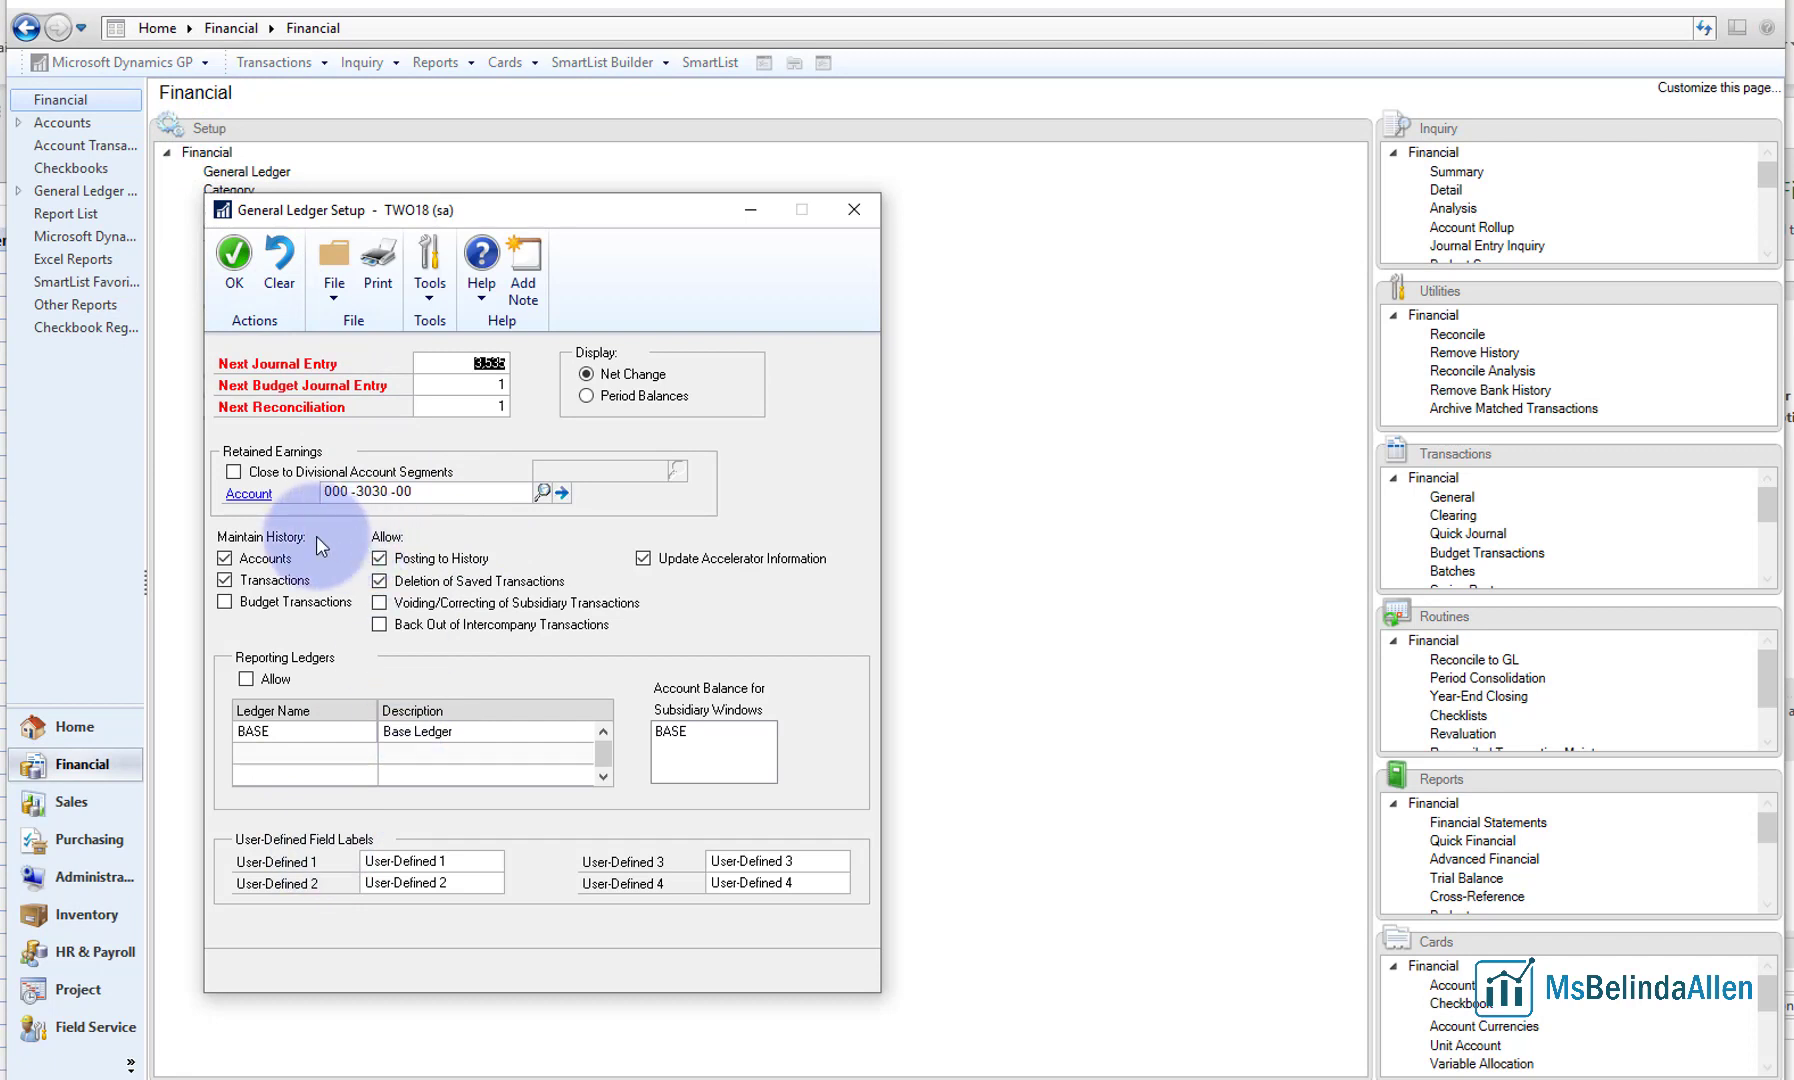
pyautogui.click(226, 599)
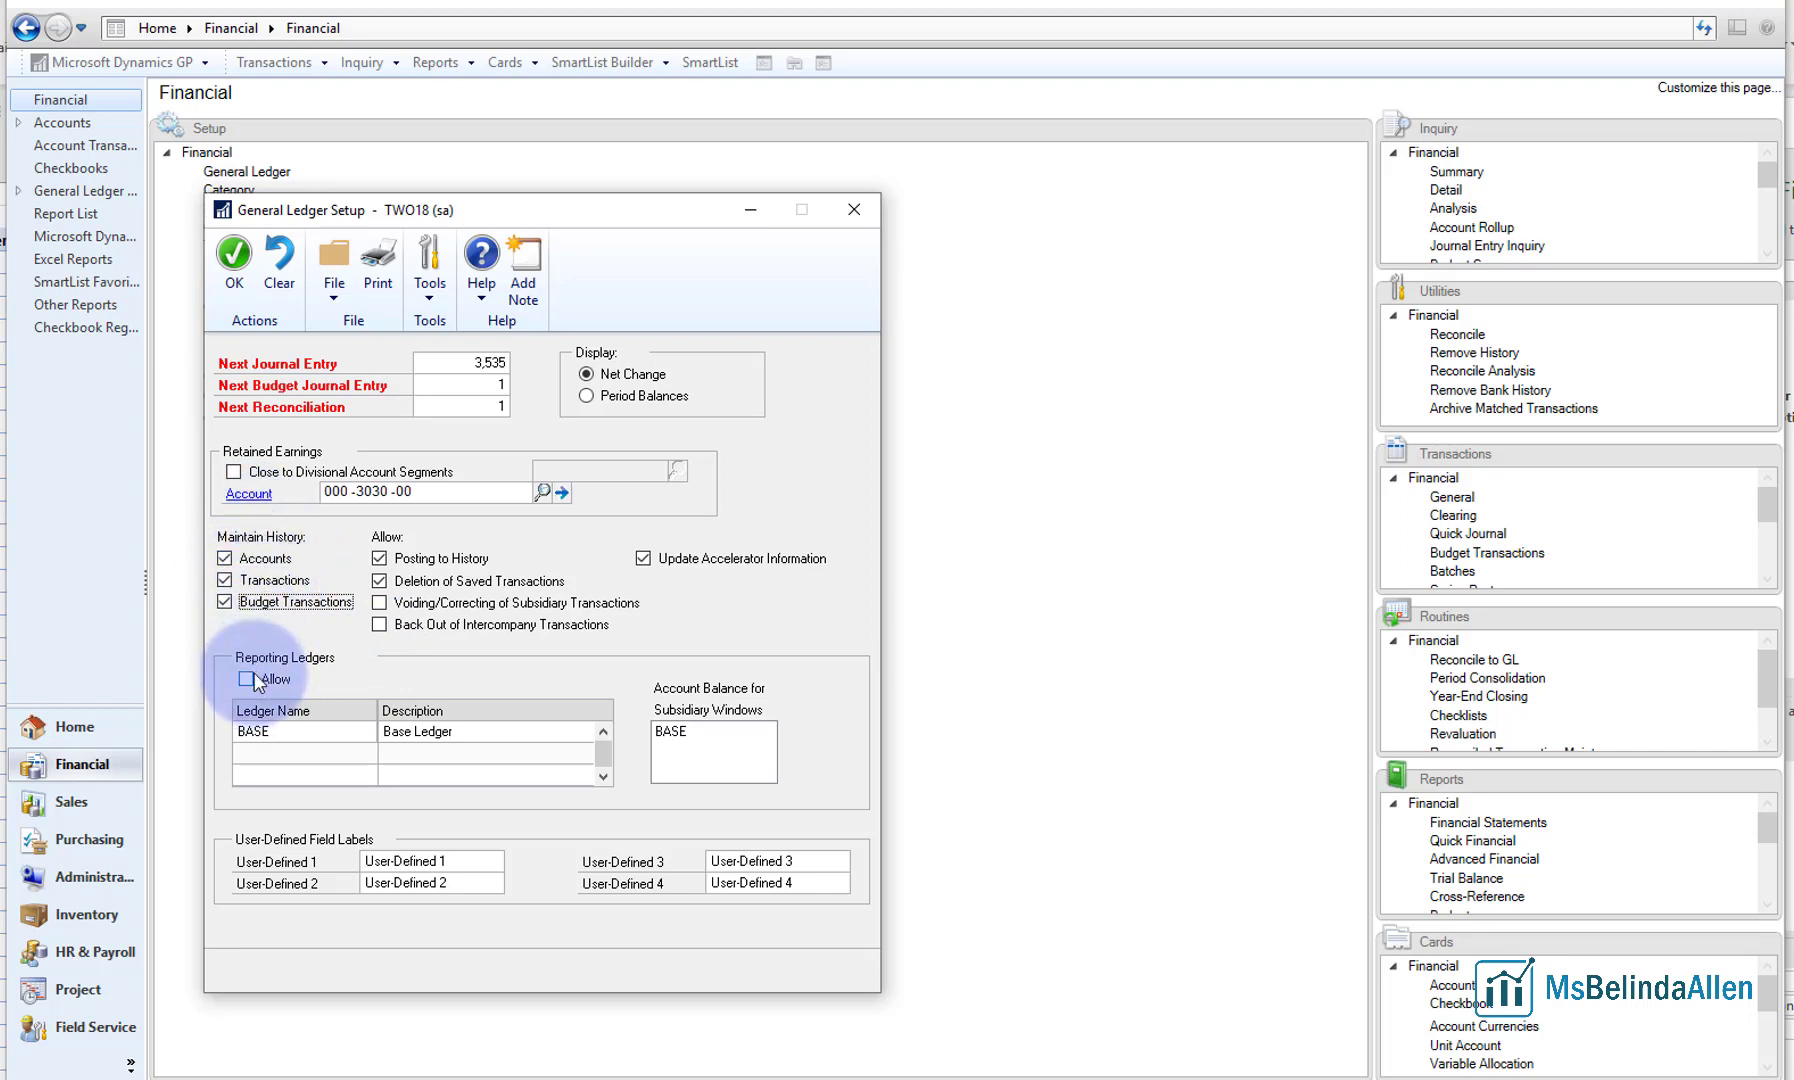
pyautogui.click(236, 278)
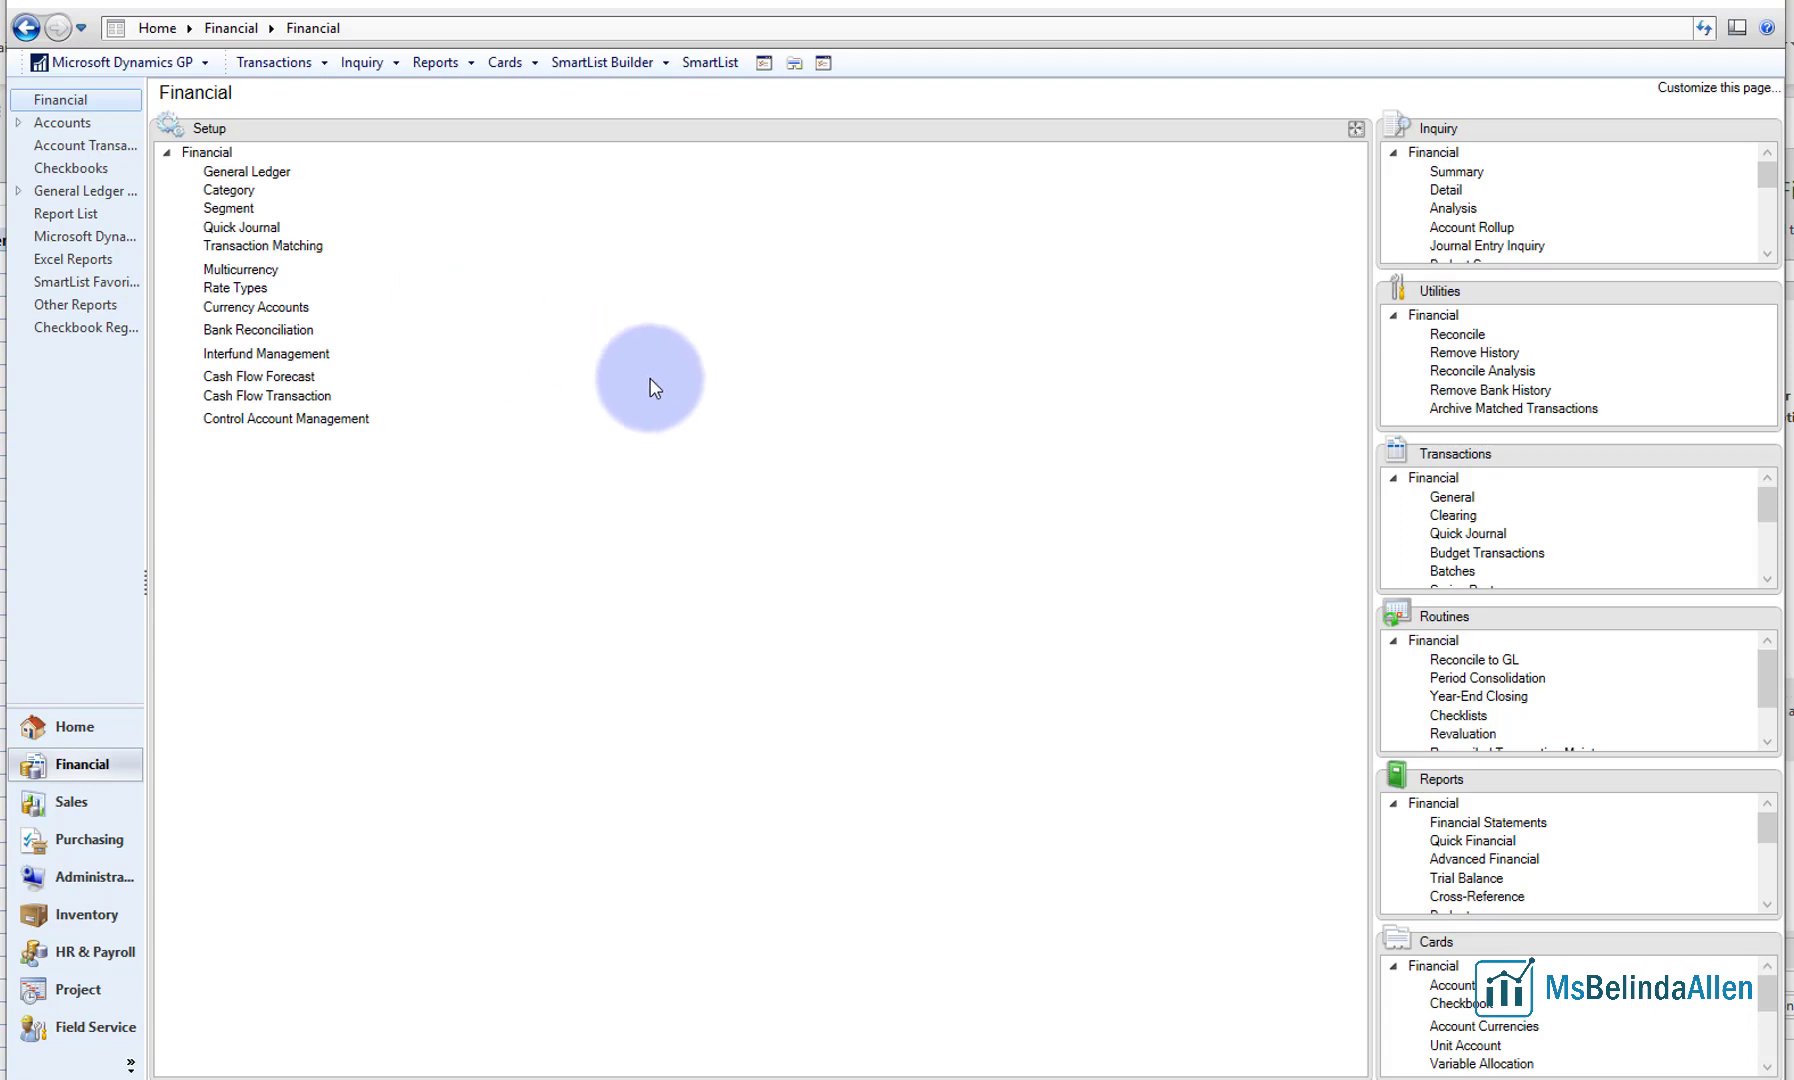